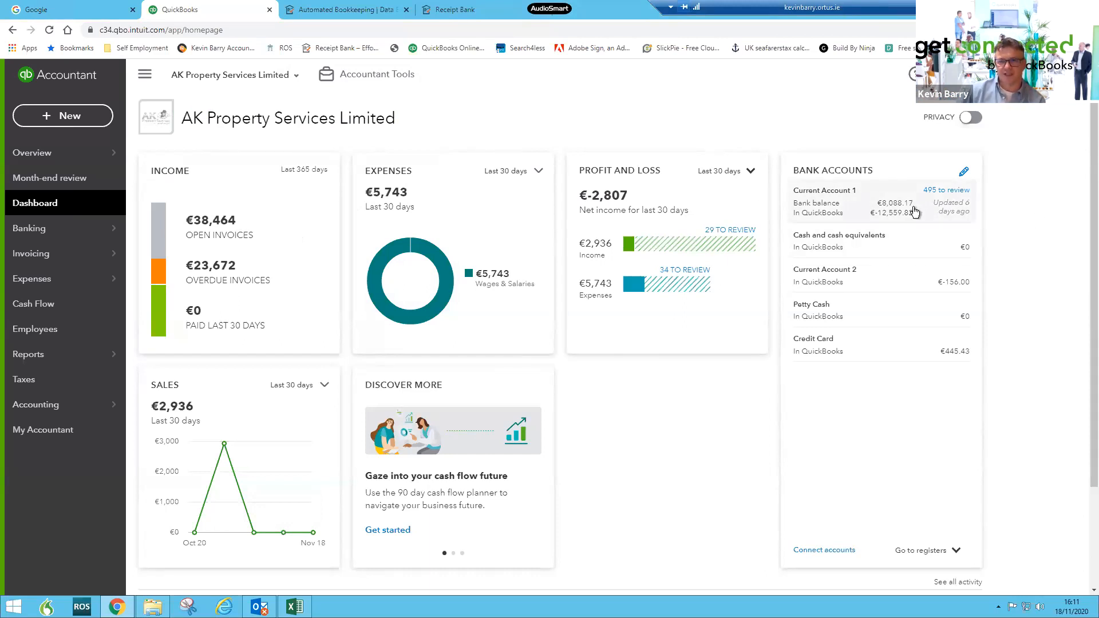
- Open Current Account 1's bank transactions from the dashboard
{"action": "left_click", "coordinate": [886, 207]}
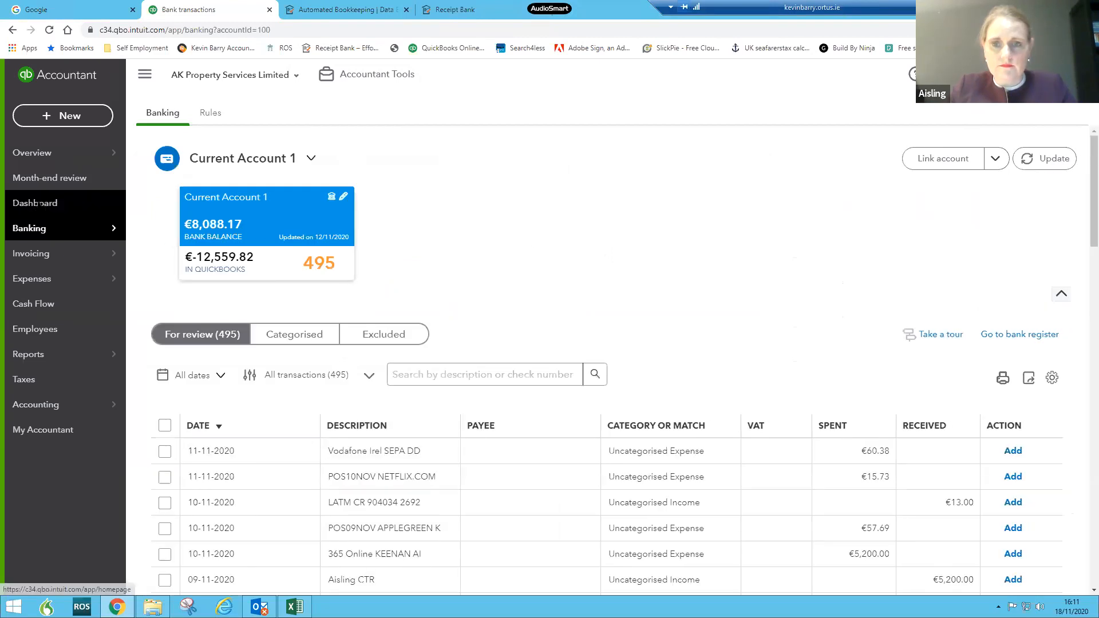
{"action": "left_click", "coordinate": [39, 205]}
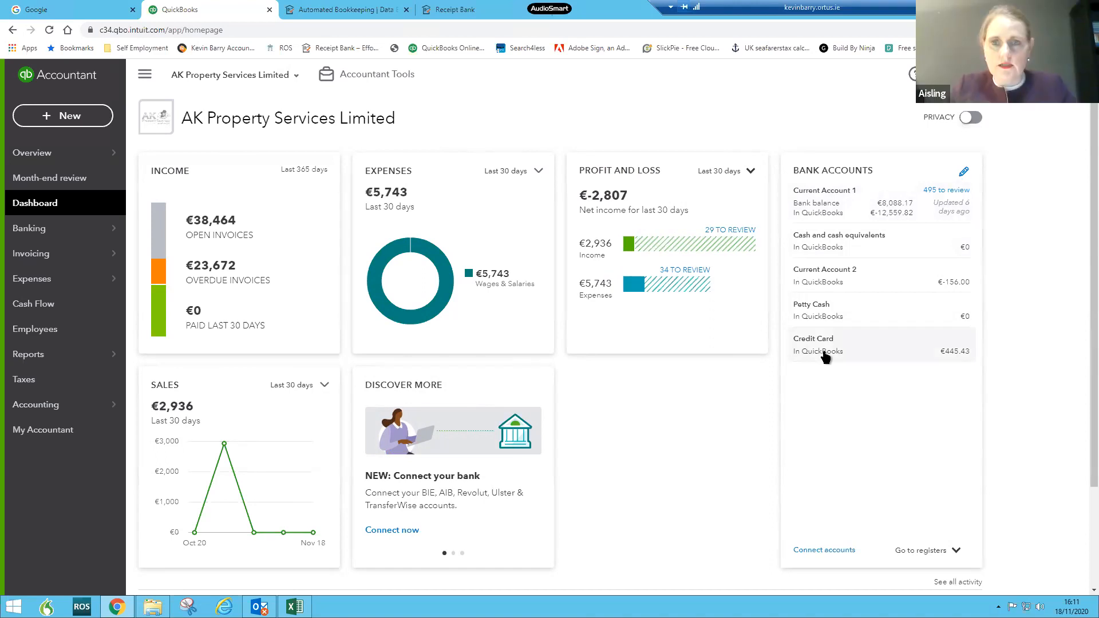
{"action": "left_click", "coordinate": [884, 225]}
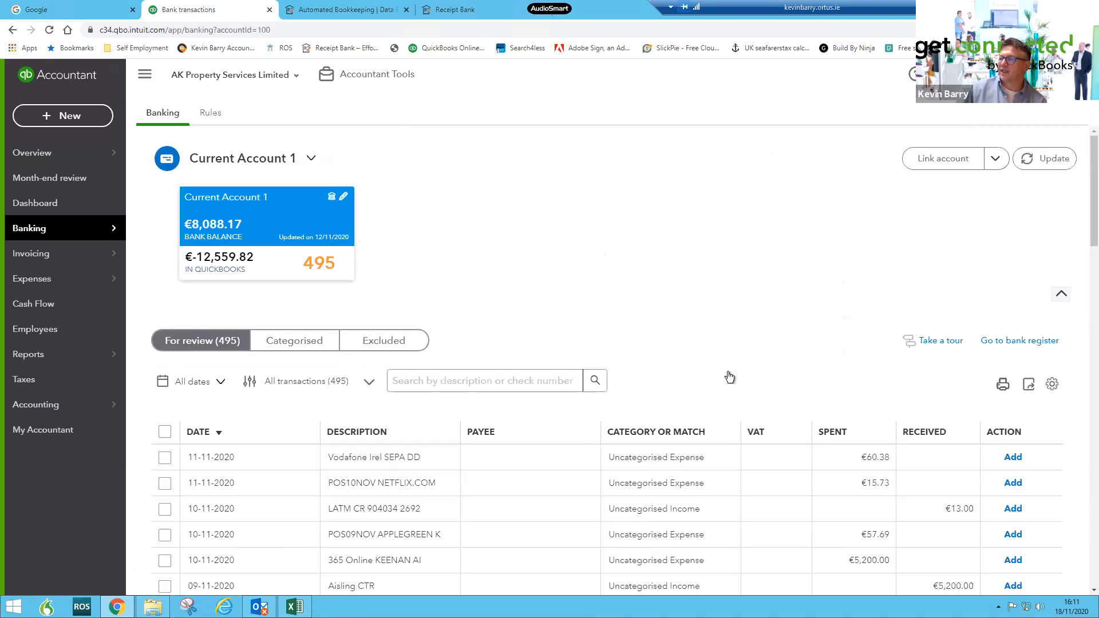
- Scroll through the transactions for review and expand the MUDAPT17THECOUNTRY GP transaction's suggested match
{"action": "scroll", "coordinate": [717, 323], "scroll_direction": "down", "scroll_amount": 3}
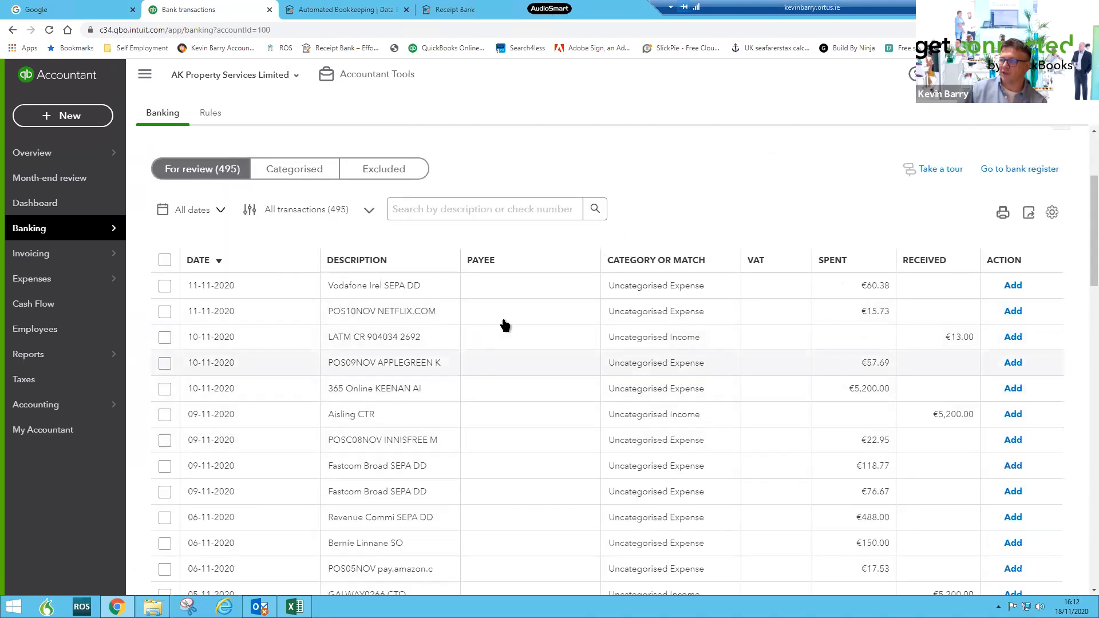
{"action": "scroll", "coordinate": [518, 341], "scroll_direction": "down", "scroll_amount": 1}
{"action": "scroll", "coordinate": [518, 343], "scroll_direction": "down", "scroll_amount": 1}
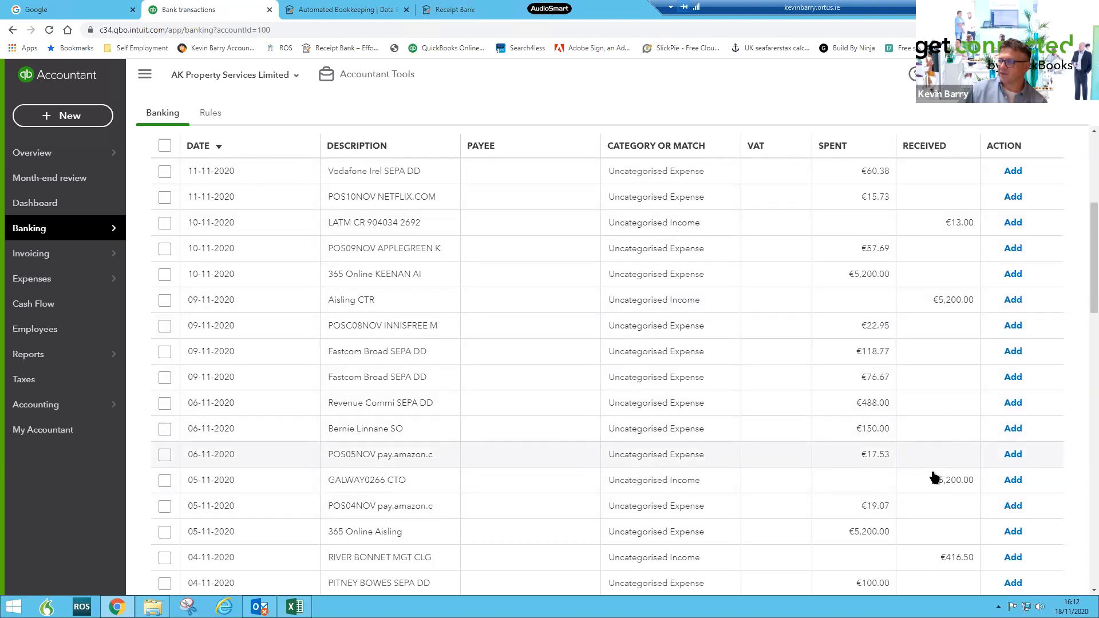
{"action": "scroll", "coordinate": [830, 452], "scroll_direction": "down", "scroll_amount": 6}
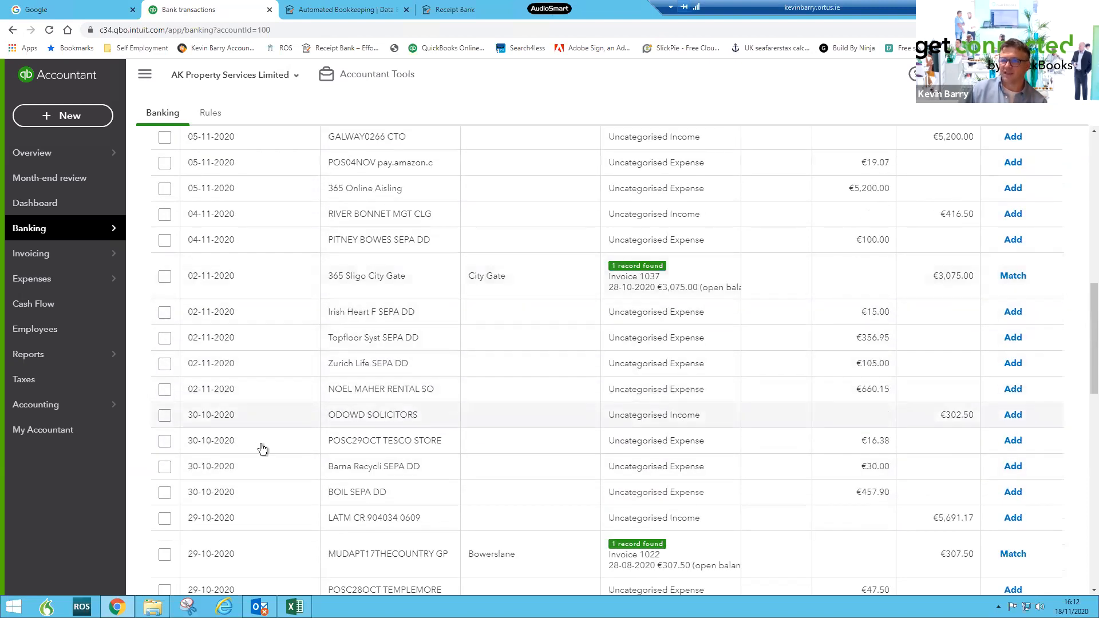
{"action": "scroll", "coordinate": [888, 321], "scroll_direction": "down", "scroll_amount": 3}
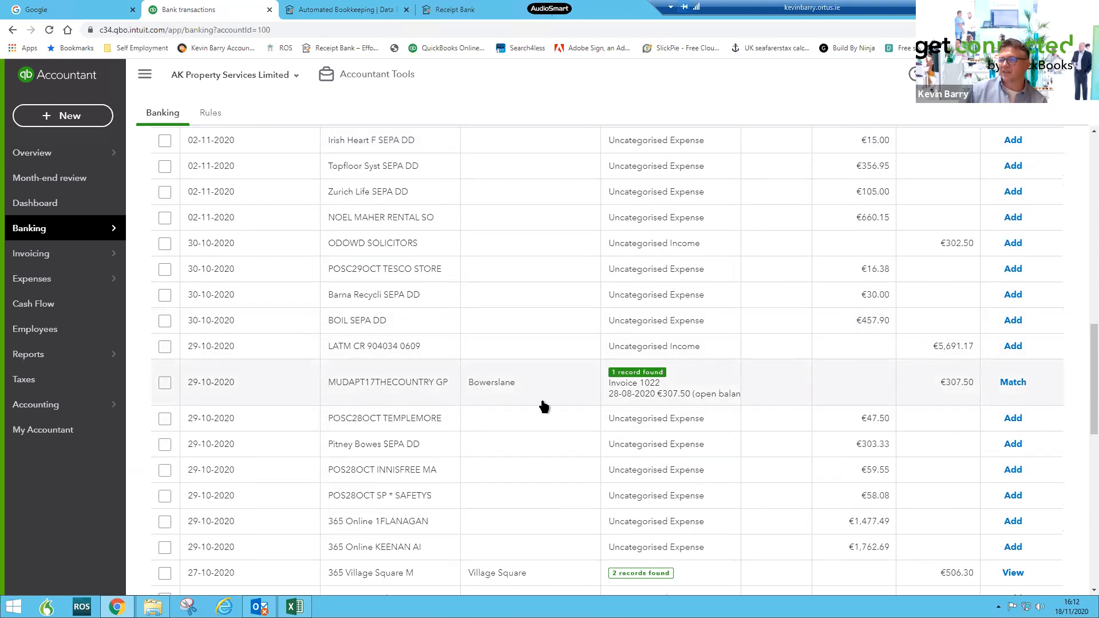
{"action": "left_click", "coordinate": [577, 402]}
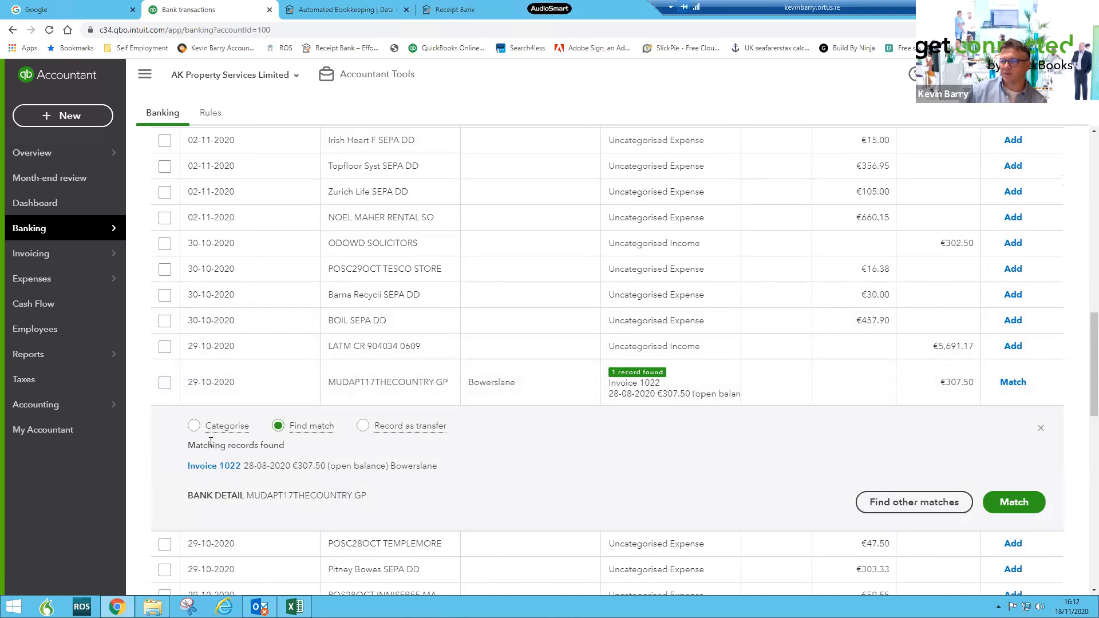
- Open the matched Invoice 1022 to inspect it, then close it
{"action": "left_click", "coordinate": [210, 467]}
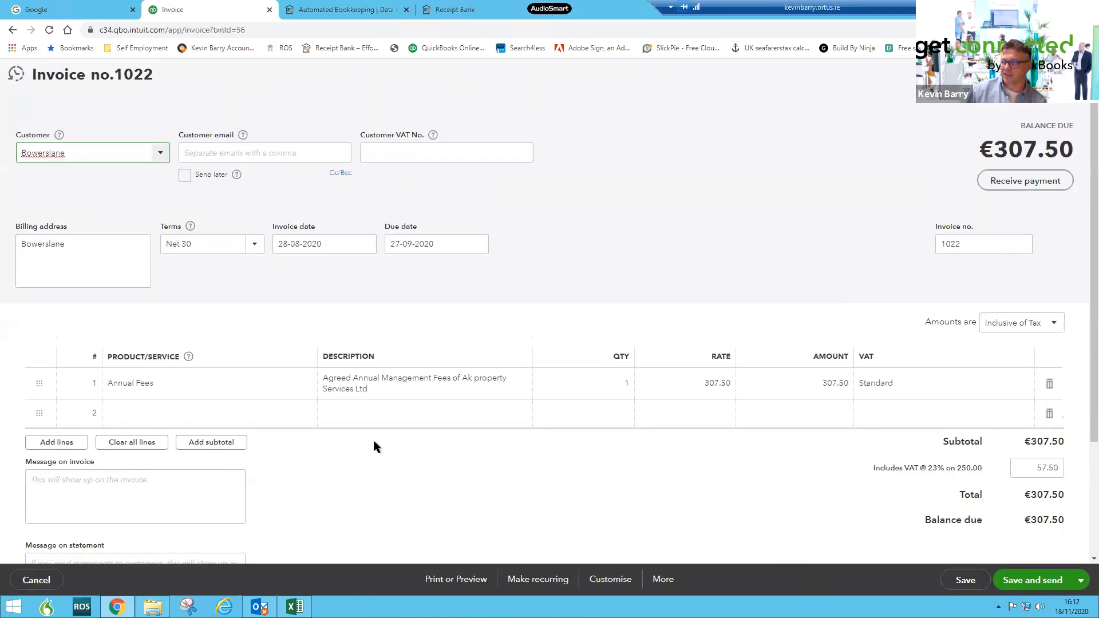
{"action": "left_click", "coordinate": [1083, 74]}
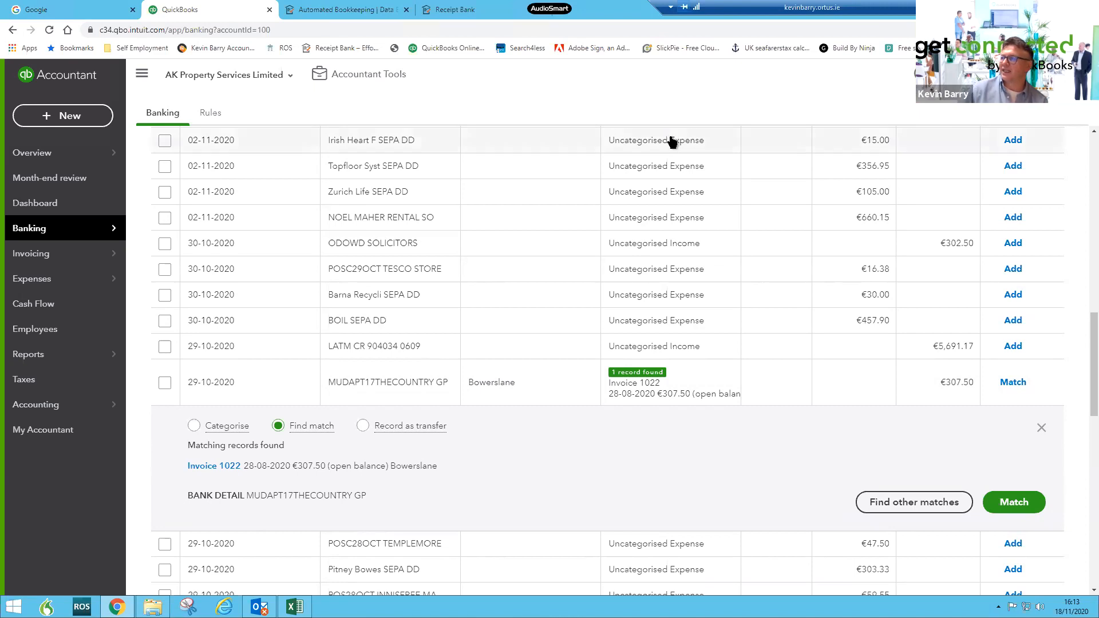
- Return to the dashboard and open the Banking page
{"action": "left_click", "coordinate": [56, 204]}
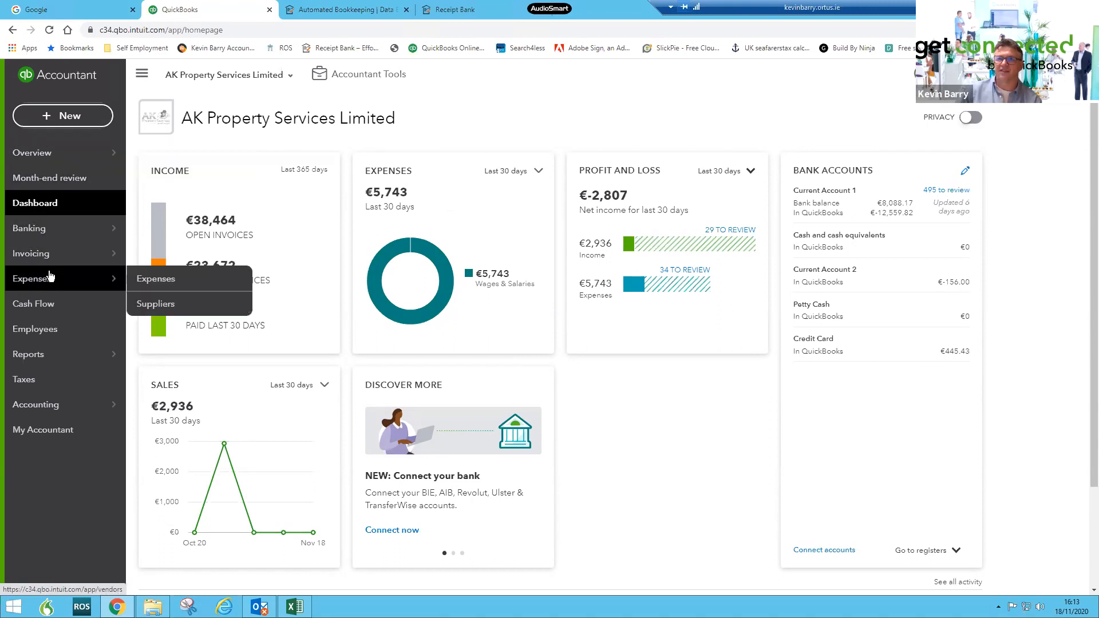
{"action": "mouse_move", "coordinate": [48, 261]}
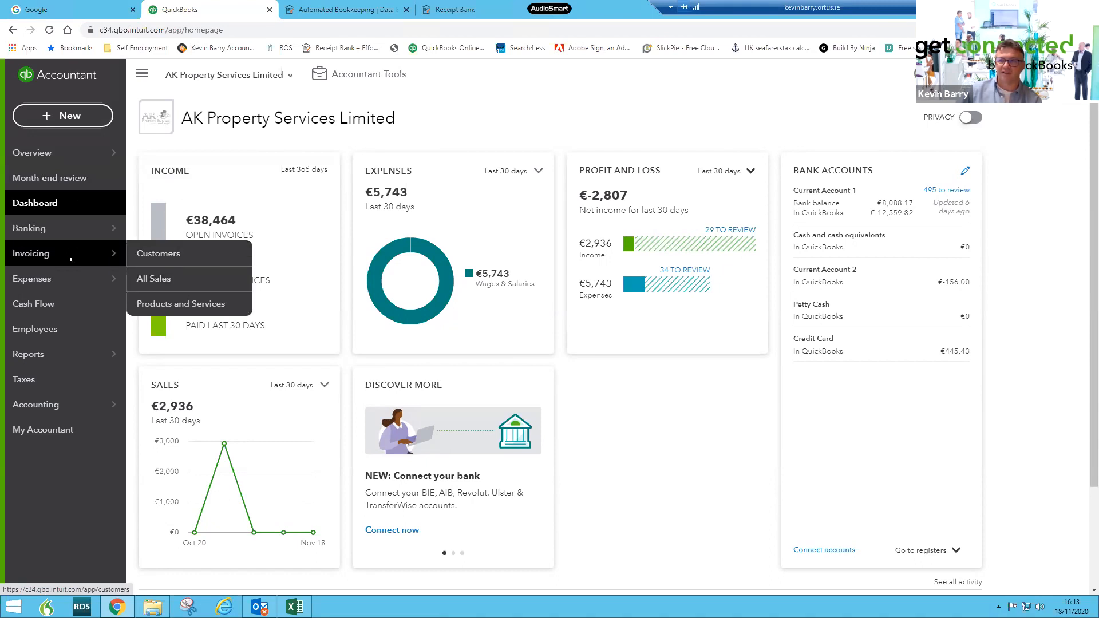
{"action": "mouse_move", "coordinate": [80, 227]}
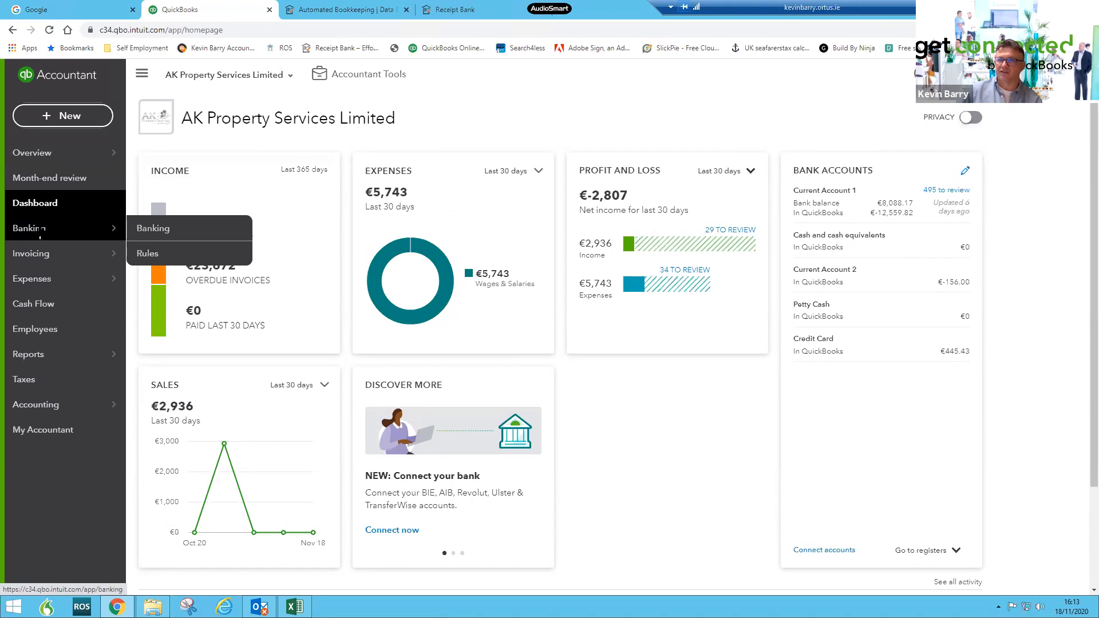
{"action": "left_click", "coordinate": [155, 228]}
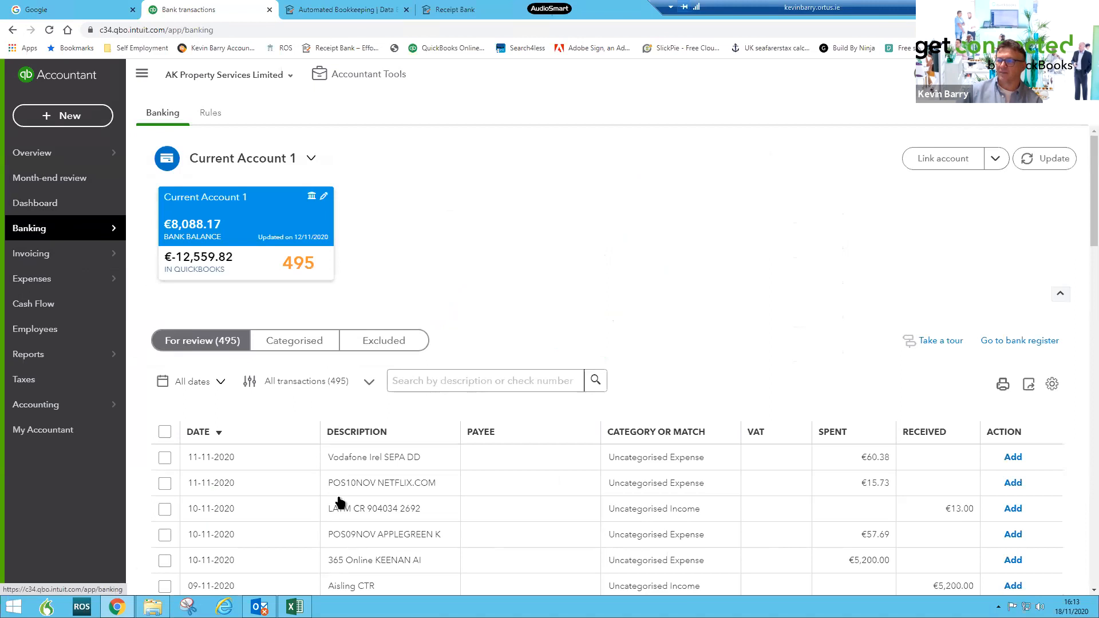
- Return to the dashboard and open the Employees list
{"action": "left_click", "coordinate": [52, 206]}
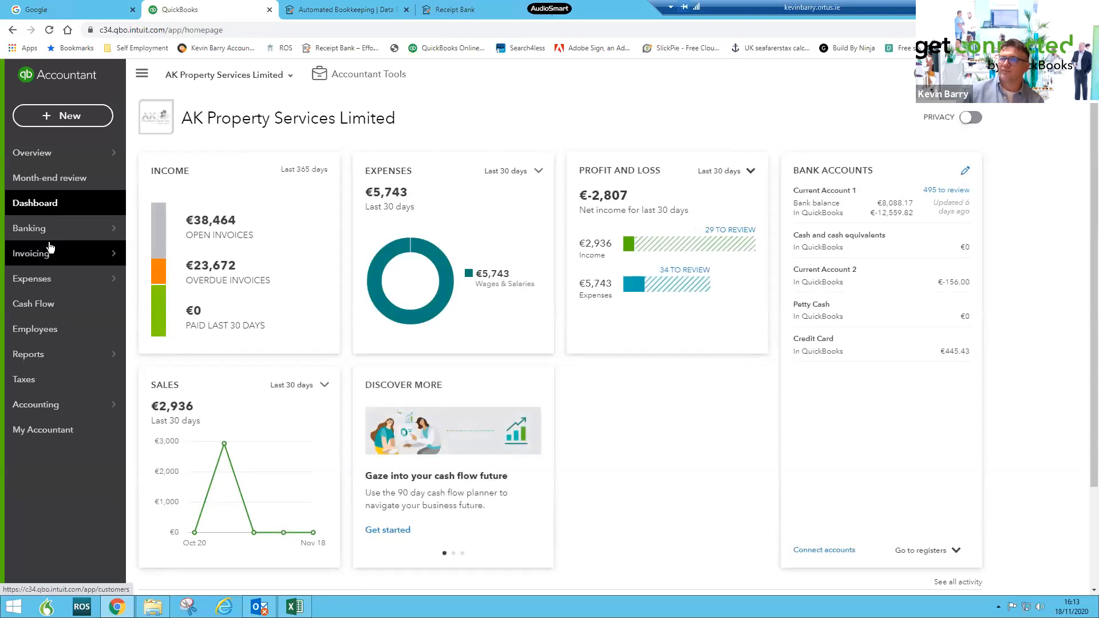
{"action": "mouse_move", "coordinate": [51, 281]}
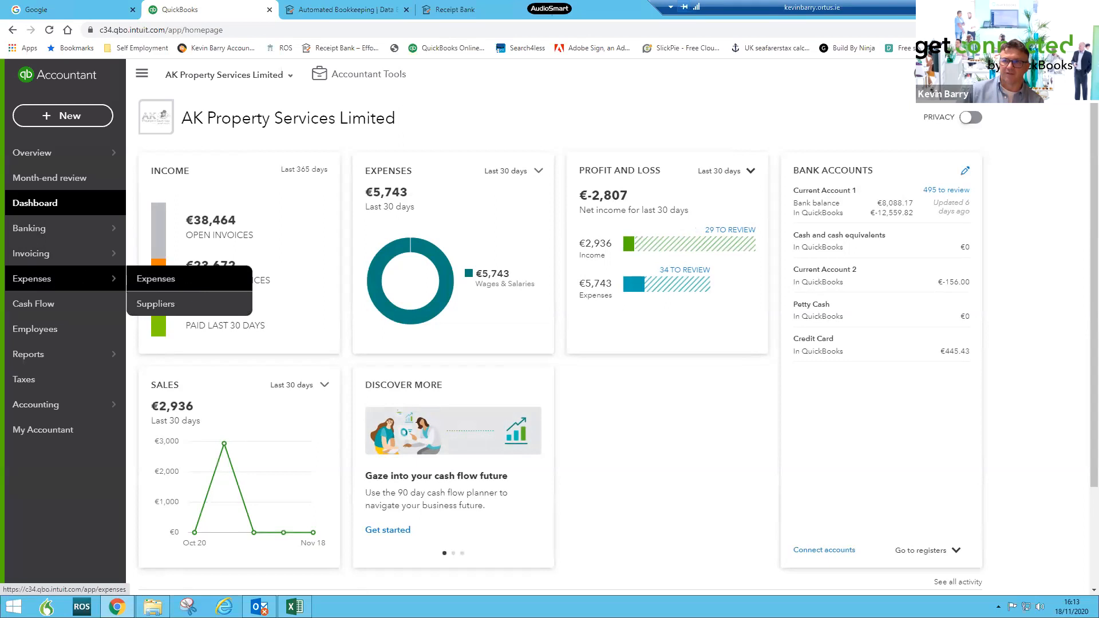
{"action": "left_click", "coordinate": [44, 340]}
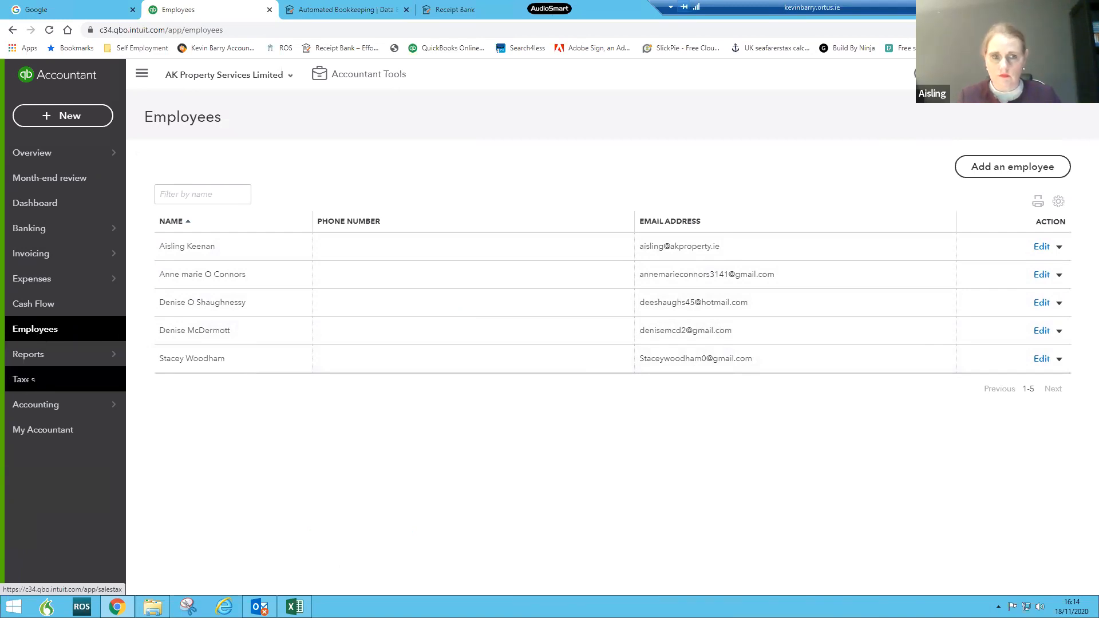
- Open the Taxes centre and review the list of VAT rates
{"action": "left_click", "coordinate": [32, 380]}
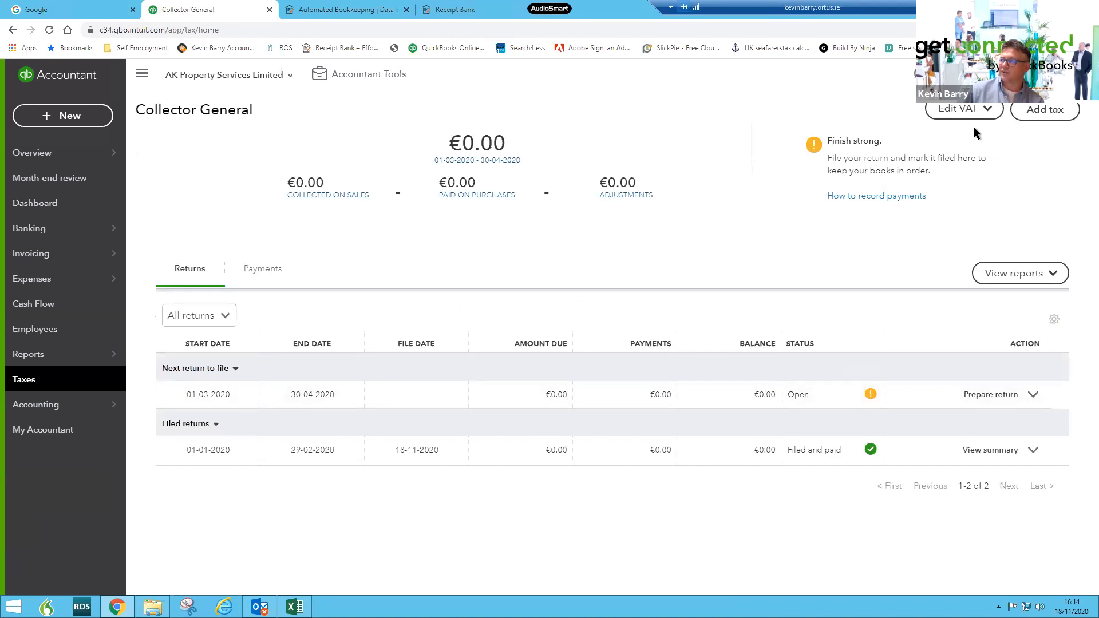
{"action": "left_click", "coordinate": [966, 109]}
{"action": "left_click", "coordinate": [968, 159]}
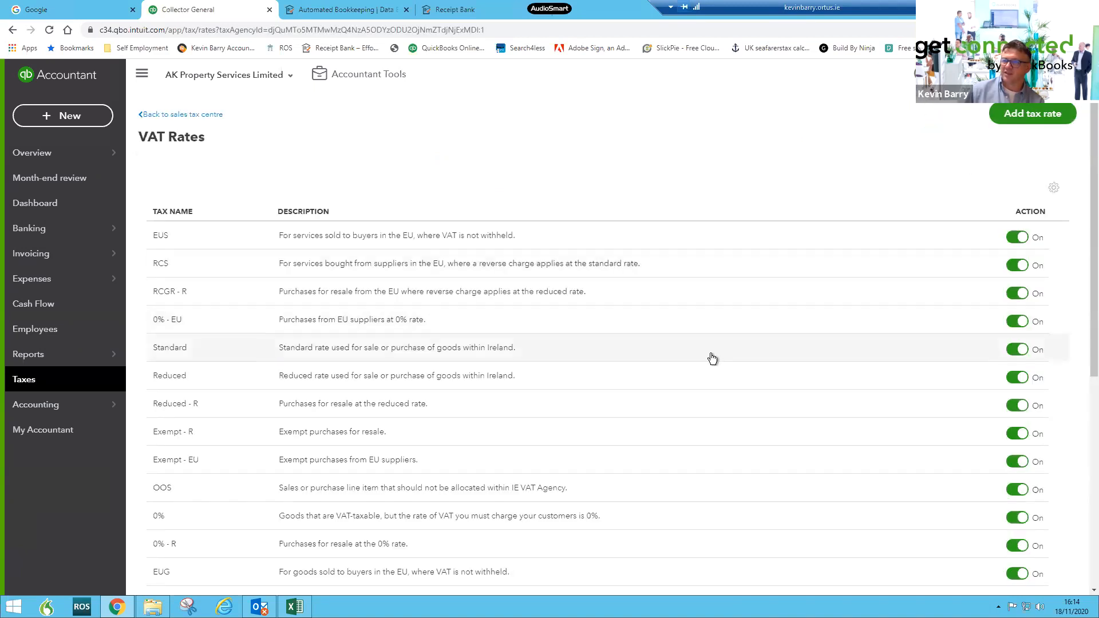
{"action": "scroll", "coordinate": [713, 360], "scroll_direction": "down", "scroll_amount": 7}
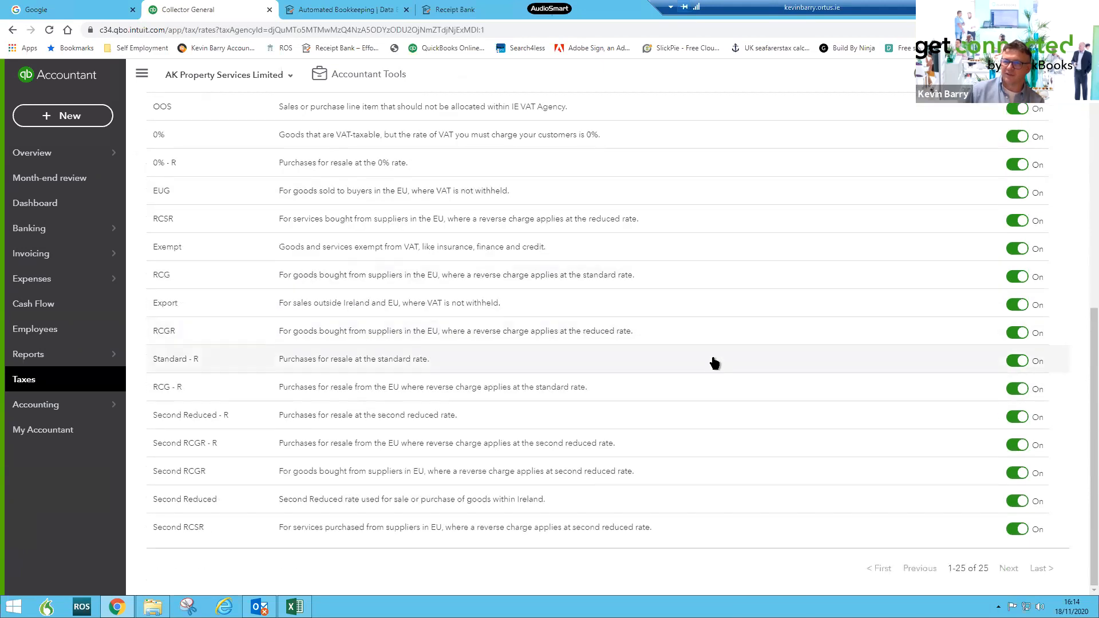
{"action": "scroll", "coordinate": [714, 362], "scroll_direction": "up", "scroll_amount": 7}
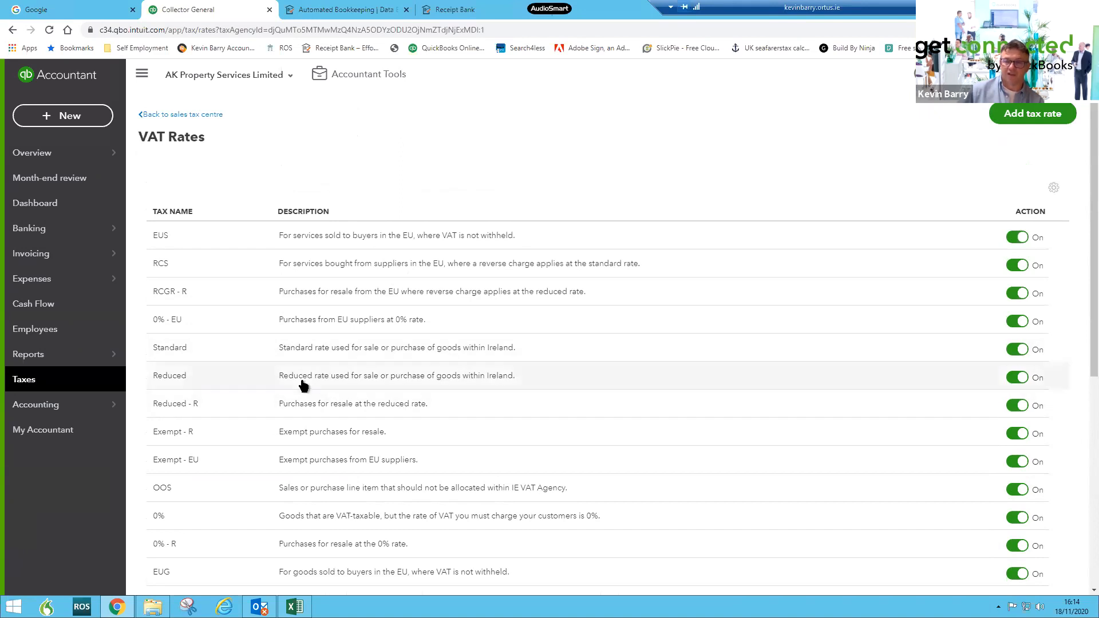
- Open the My Accountant page and view its shared documents
{"action": "left_click", "coordinate": [50, 437]}
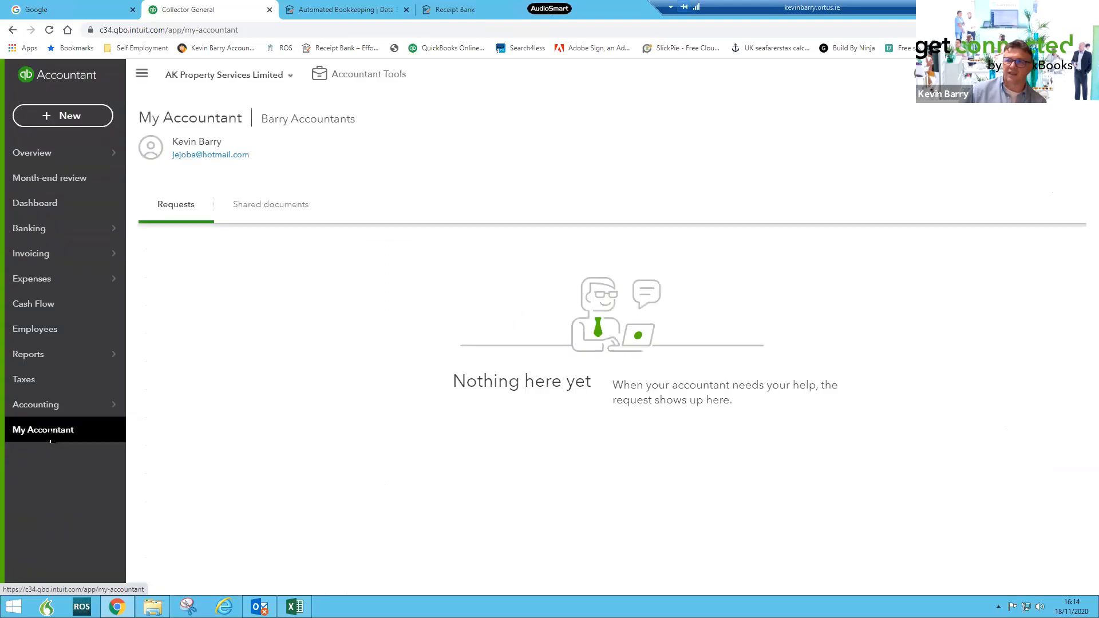
{"action": "left_click", "coordinate": [279, 205]}
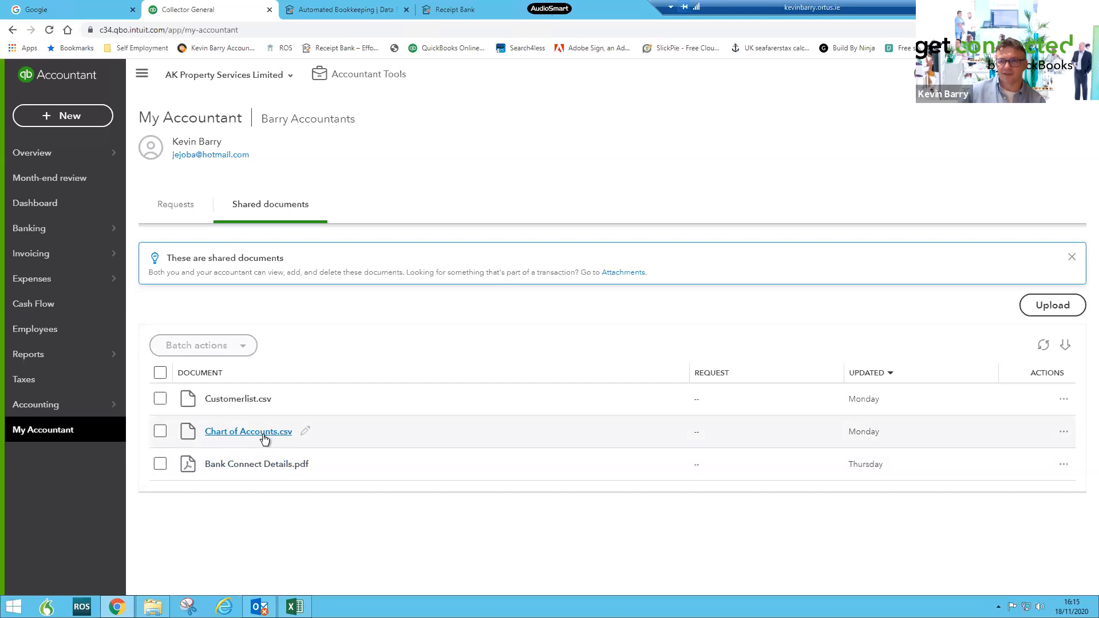
- Open the Chart of Accounts and scroll through the account list
{"action": "mouse_move", "coordinate": [52, 410]}
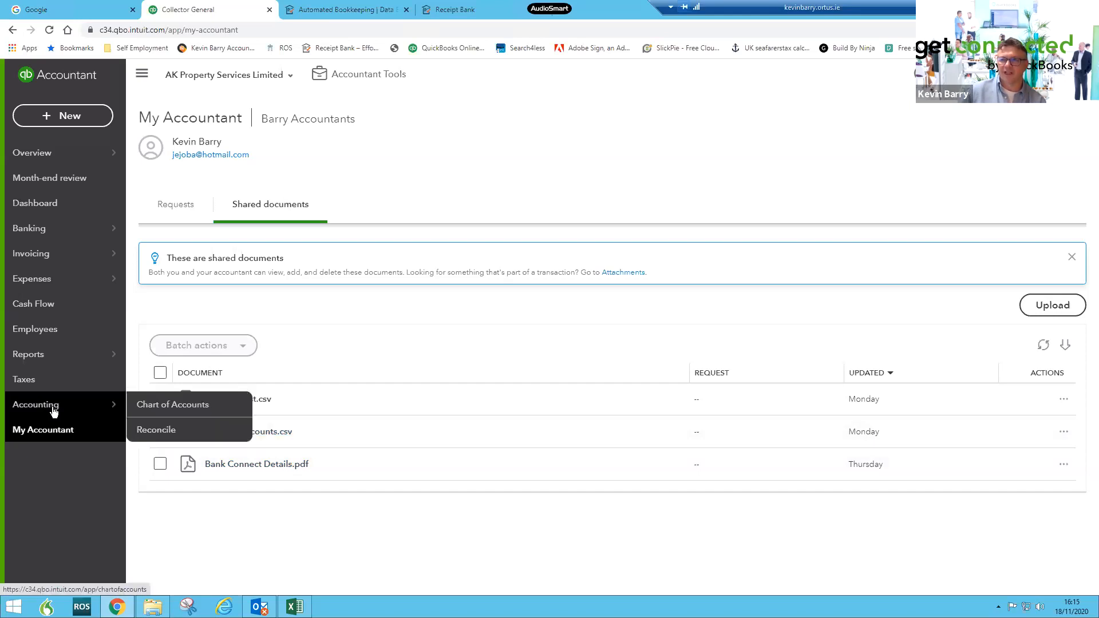
{"action": "left_click", "coordinate": [181, 411]}
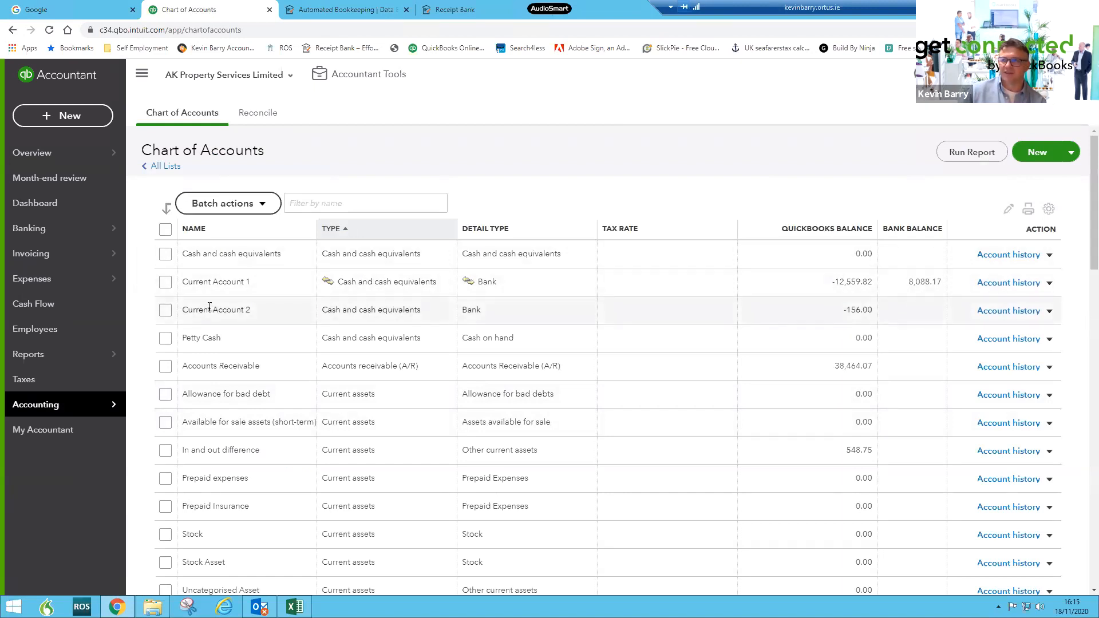
{"action": "scroll", "coordinate": [286, 438], "scroll_direction": "down", "scroll_amount": 3}
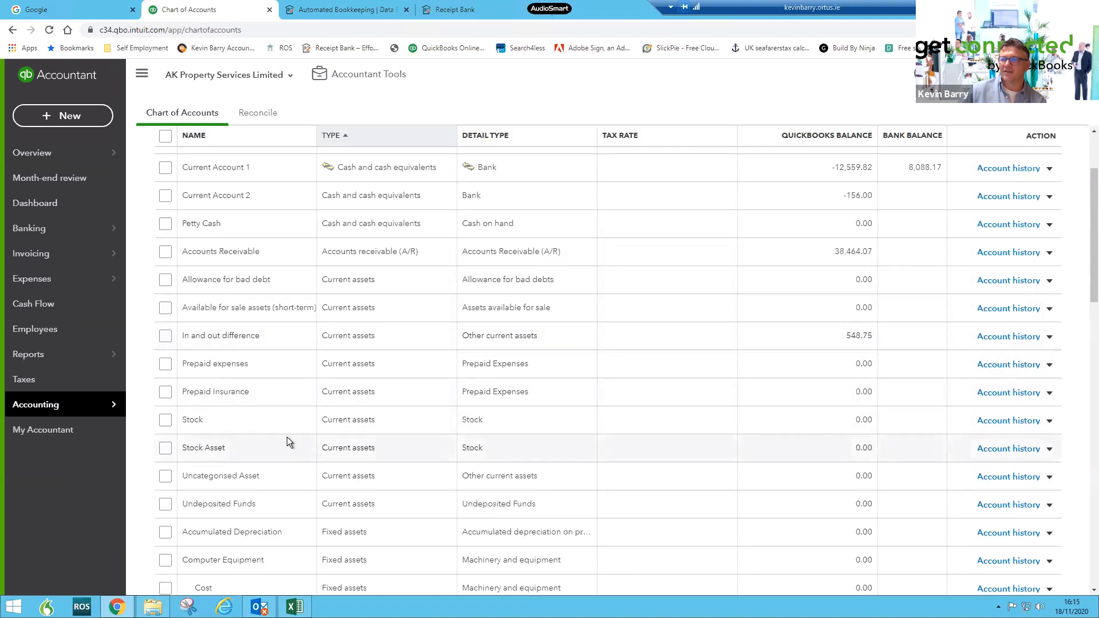
{"action": "scroll", "coordinate": [236, 477], "scroll_direction": "down", "scroll_amount": 5}
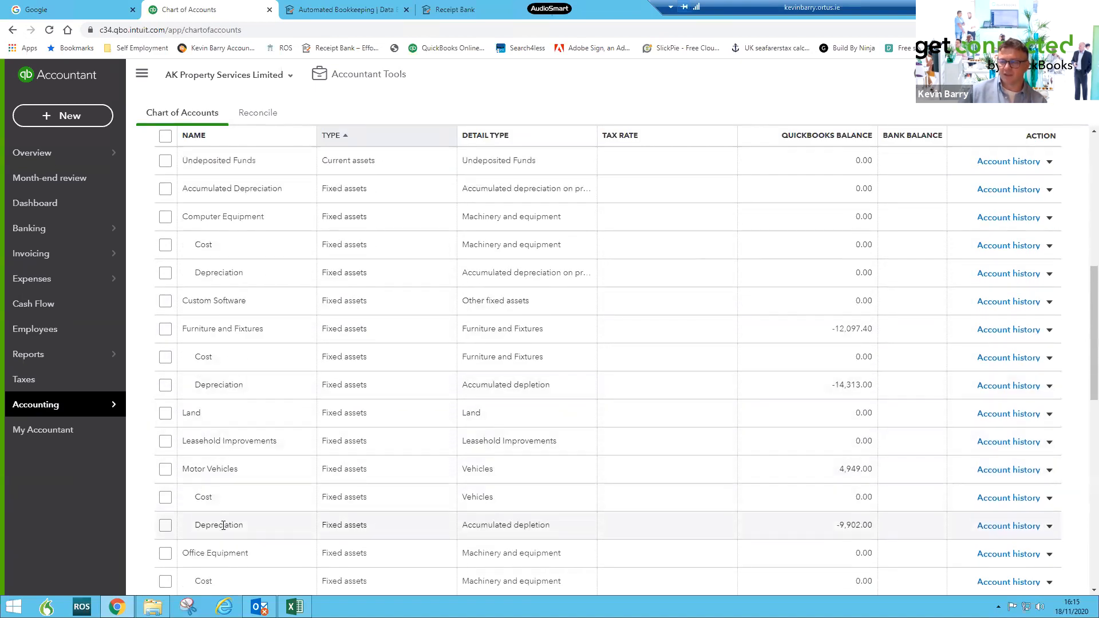
{"action": "scroll", "coordinate": [223, 525], "scroll_direction": "down", "scroll_amount": 2}
{"action": "scroll", "coordinate": [223, 522], "scroll_direction": "down", "scroll_amount": 3}
{"action": "scroll", "coordinate": [223, 522], "scroll_direction": "down", "scroll_amount": 1}
{"action": "scroll", "coordinate": [226, 515], "scroll_direction": "up", "scroll_amount": 3}
{"action": "scroll", "coordinate": [231, 504], "scroll_direction": "up", "scroll_amount": 1}
{"action": "scroll", "coordinate": [232, 504], "scroll_direction": "up", "scroll_amount": 2}
{"action": "scroll", "coordinate": [230, 503], "scroll_direction": "down", "scroll_amount": 7}
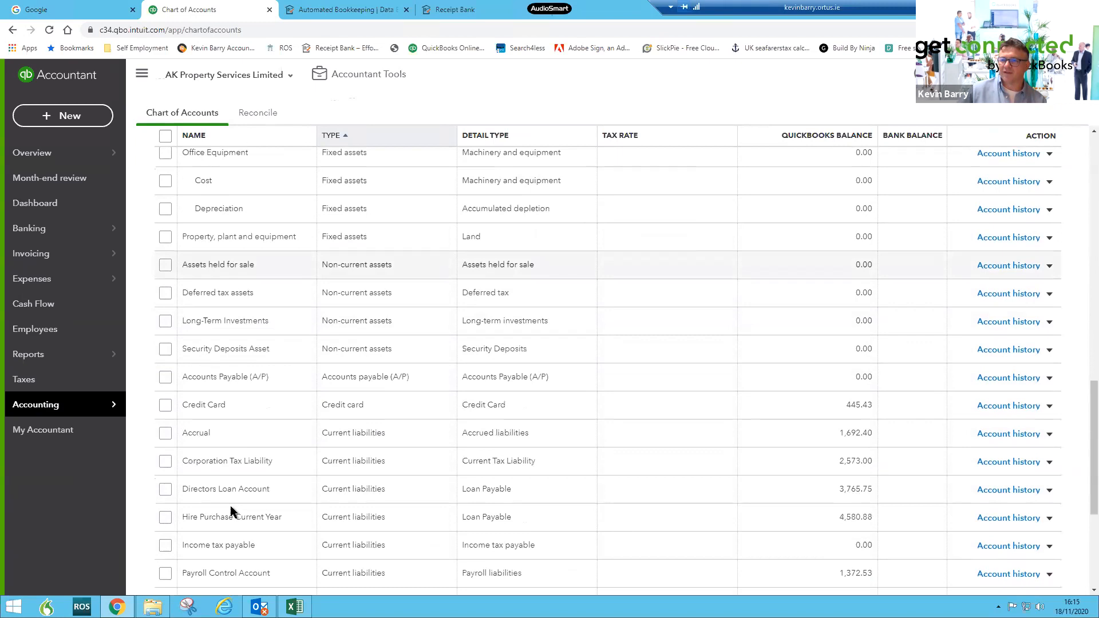
{"action": "scroll", "coordinate": [230, 506], "scroll_direction": "down", "scroll_amount": 3}
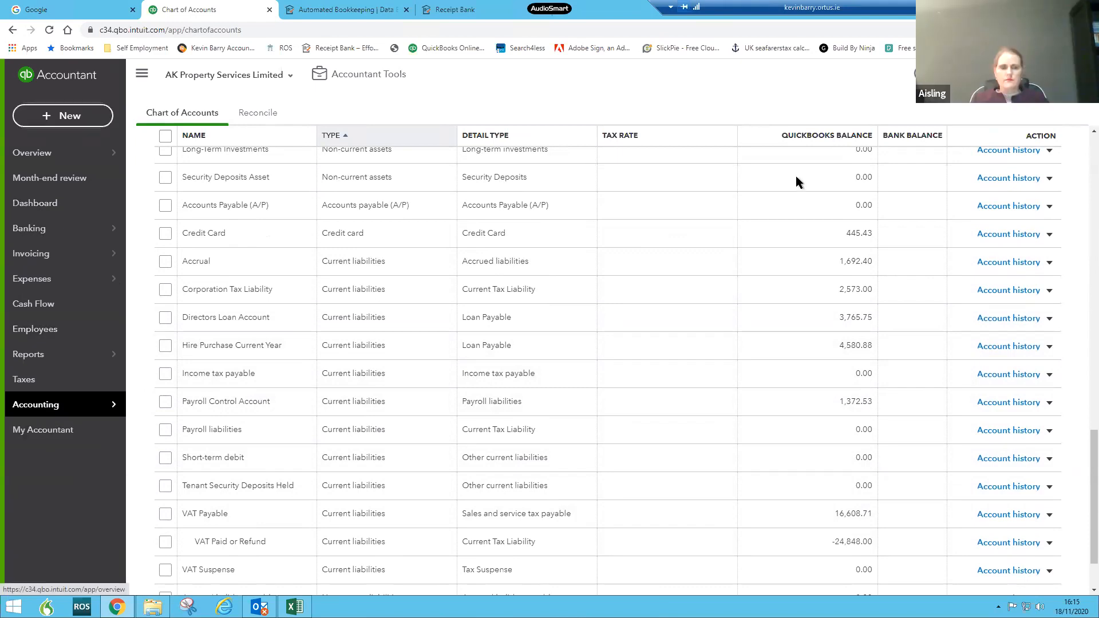
- Open the Reports page, browse the standard reports and mark Accounts payable ageing detail as a favourite
{"action": "left_click", "coordinate": [41, 205]}
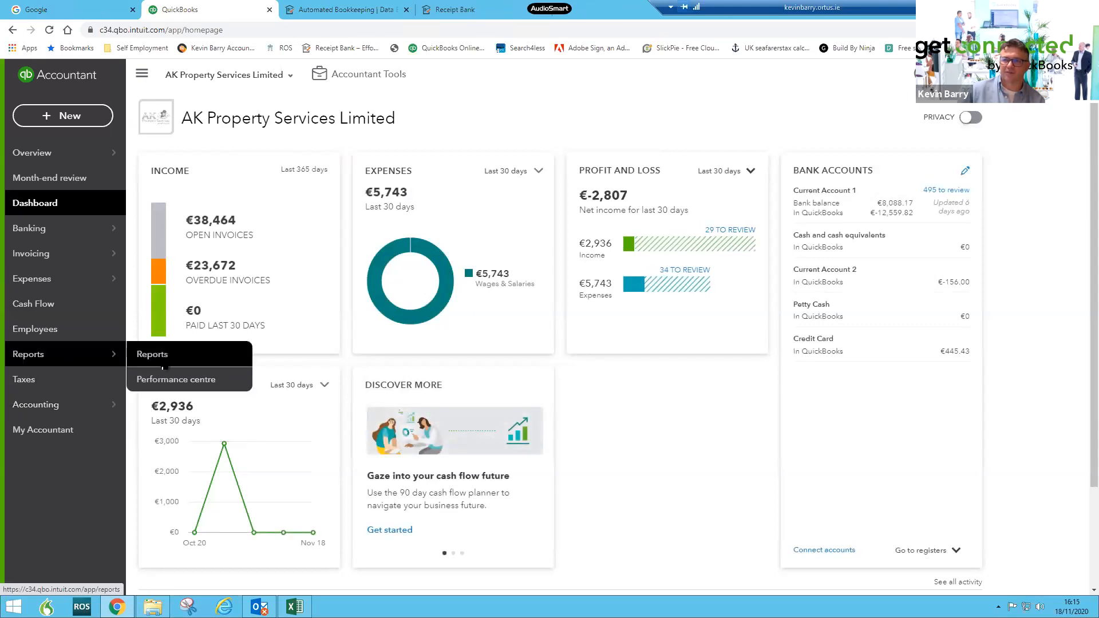
{"action": "left_click", "coordinate": [160, 358]}
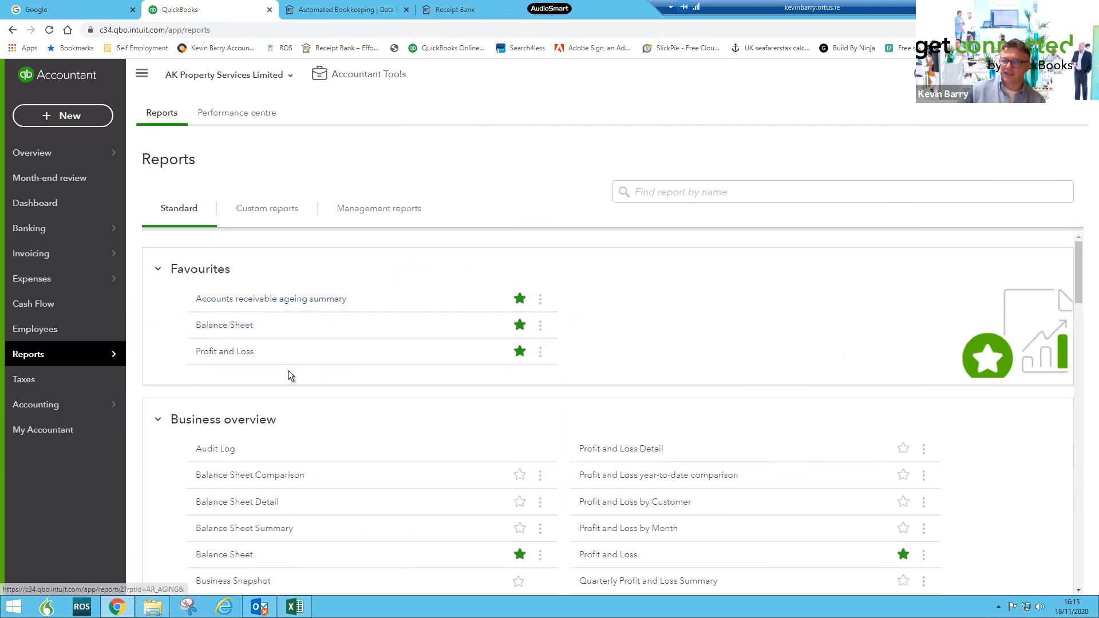
{"action": "scroll", "coordinate": [287, 370], "scroll_direction": "down", "scroll_amount": 4}
{"action": "scroll", "coordinate": [289, 378], "scroll_direction": "down", "scroll_amount": 4}
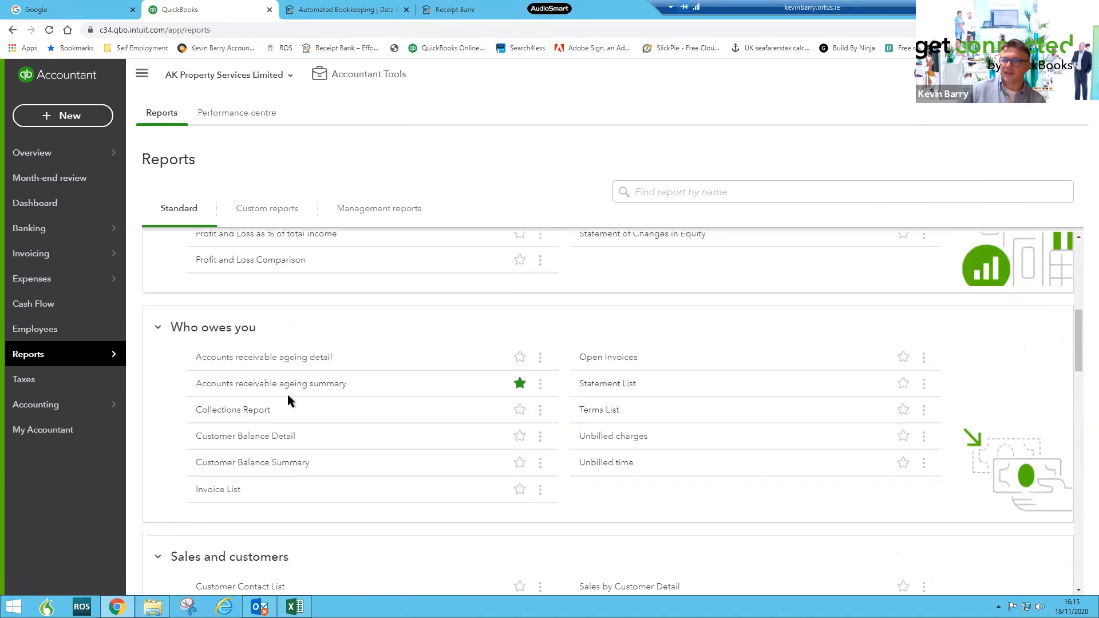
{"action": "scroll", "coordinate": [287, 393], "scroll_direction": "up", "scroll_amount": 6}
{"action": "scroll", "coordinate": [288, 395], "scroll_direction": "down", "scroll_amount": 10}
{"action": "scroll", "coordinate": [288, 397], "scroll_direction": "down", "scroll_amount": 2}
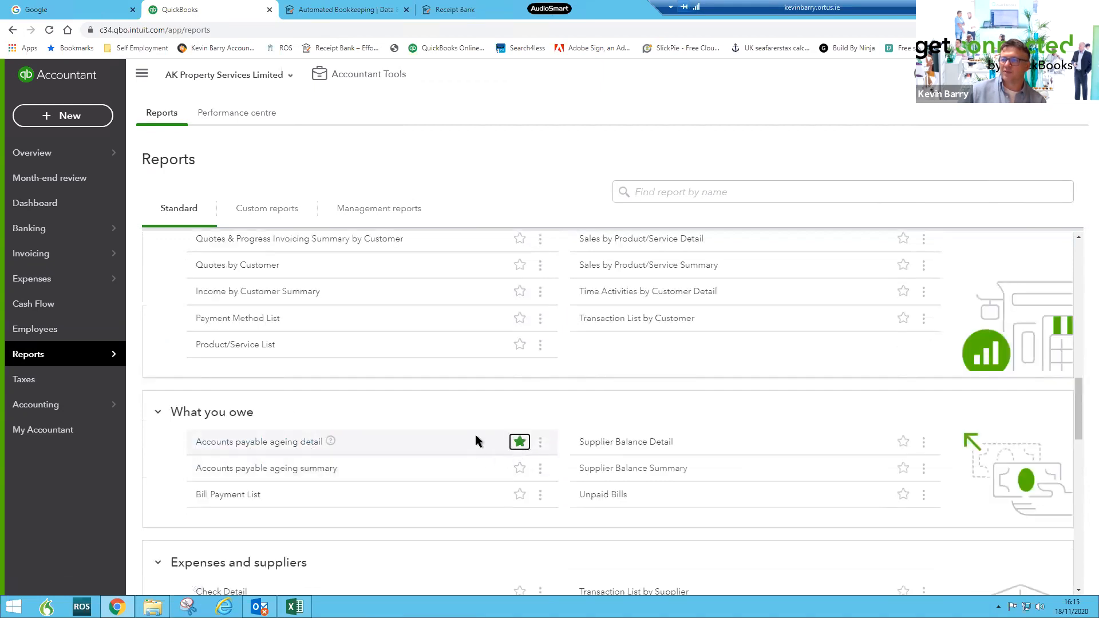
- Open the Accounts payable ageing detail report from the Favourites section
{"action": "scroll", "coordinate": [452, 380], "scroll_direction": "up", "scroll_amount": 3}
{"action": "scroll", "coordinate": [452, 380], "scroll_direction": "up", "scroll_amount": 10}
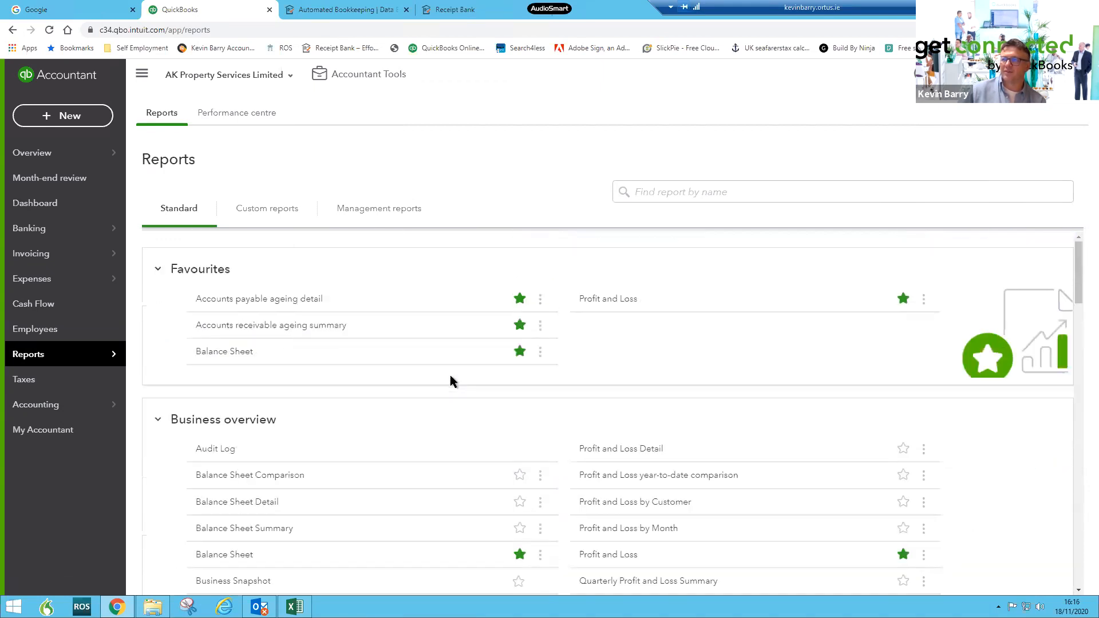
{"action": "left_click", "coordinate": [257, 298]}
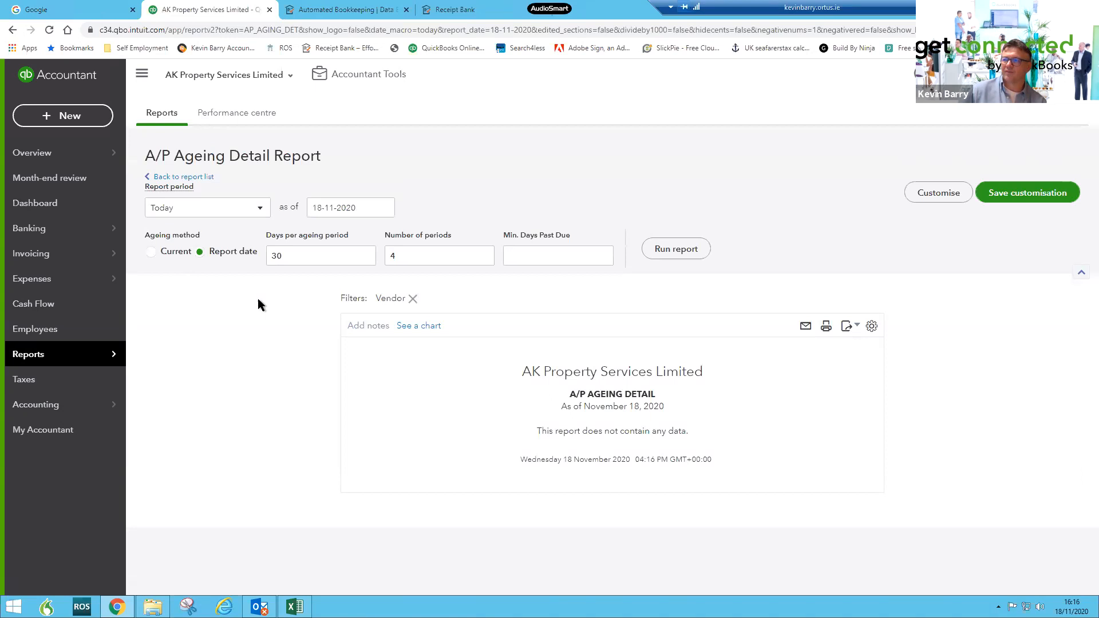
- Return to the Reports list and go back to the company Dashboard
{"action": "mouse_move", "coordinate": [28, 354]}
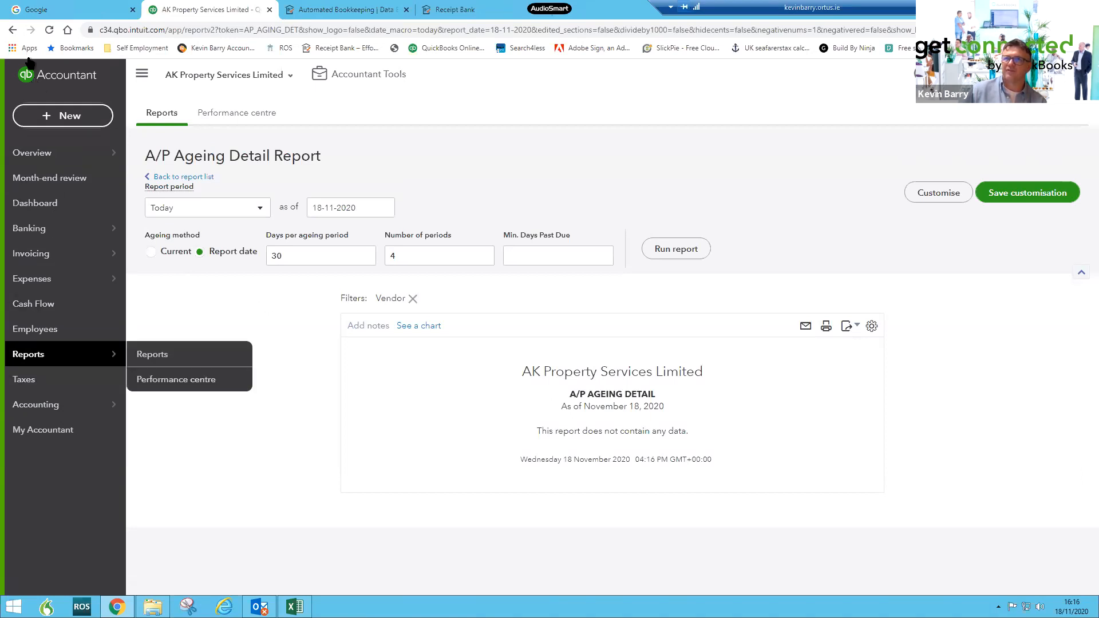
{"action": "left_click", "coordinate": [152, 354]}
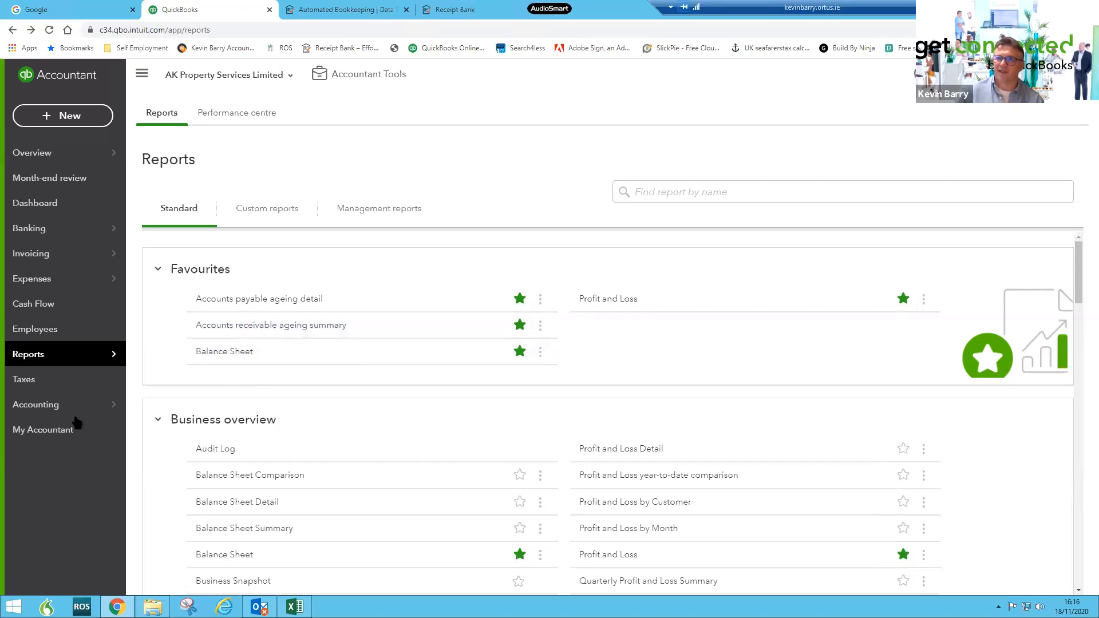
{"action": "mouse_move", "coordinate": [73, 416]}
{"action": "left_click", "coordinate": [41, 212]}
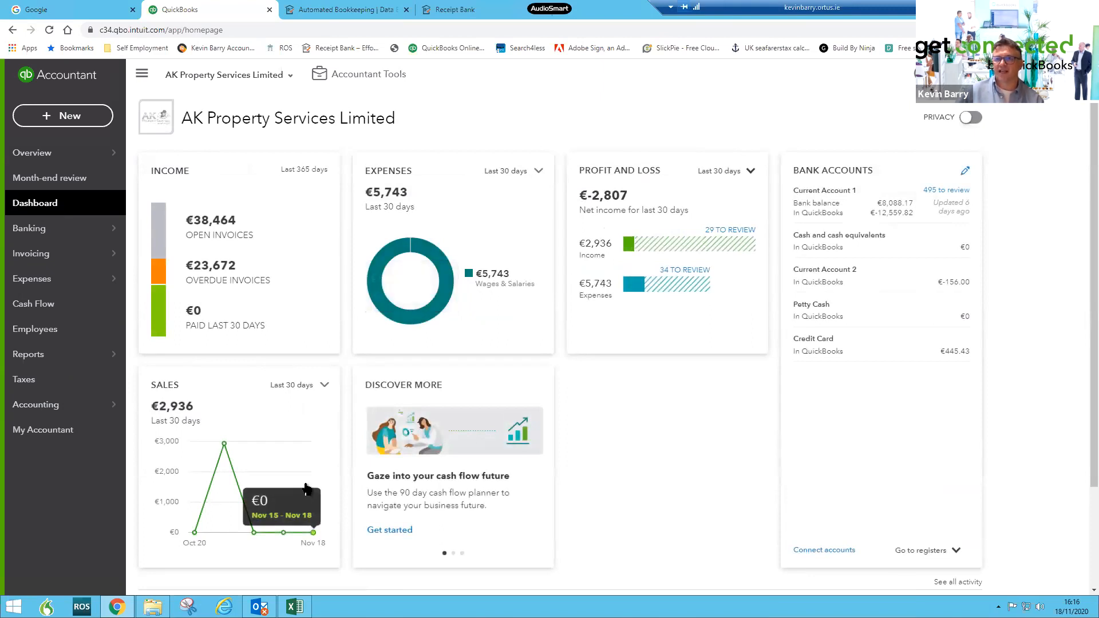
- Open a new Receive Payment form, review its Deposit to account options, and close the form
{"action": "left_click", "coordinate": [47, 119]}
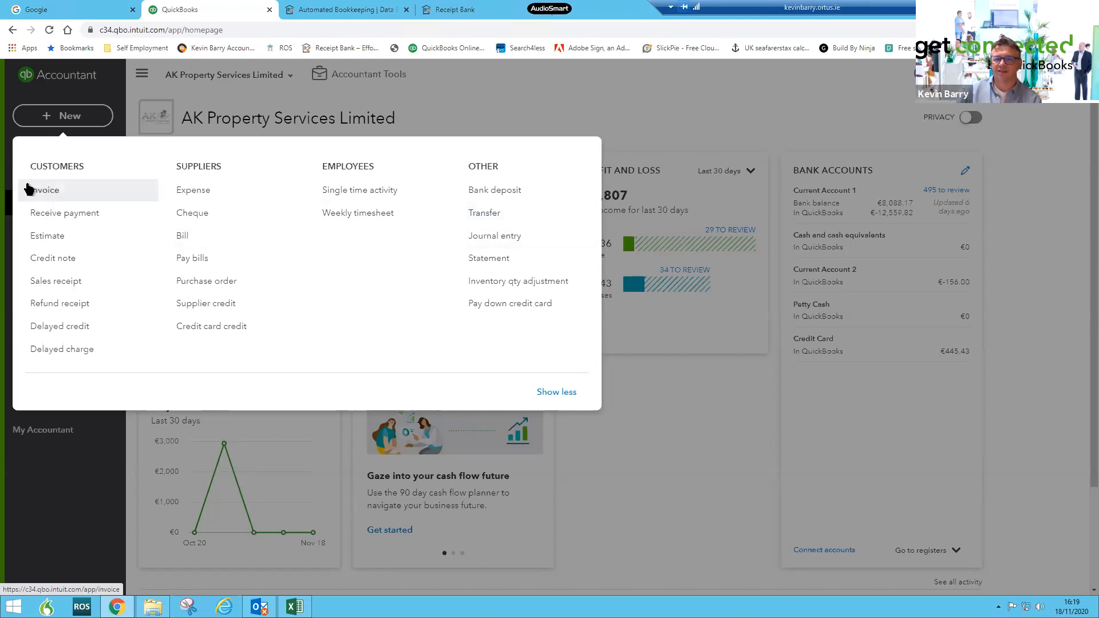
{"action": "left_click", "coordinate": [50, 214]}
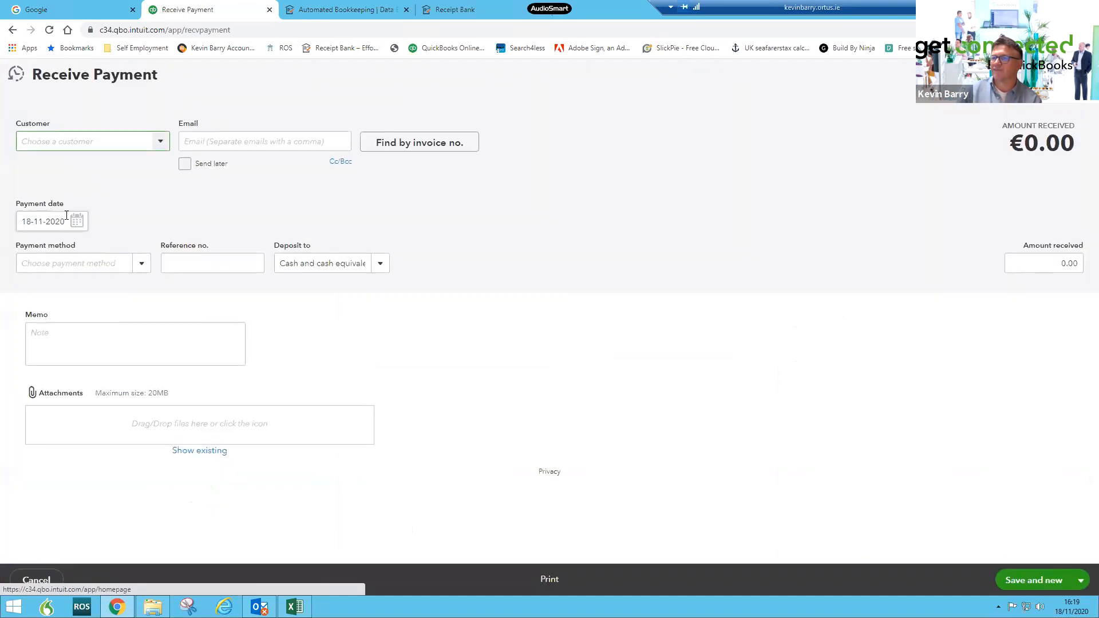
{"action": "left_click", "coordinate": [380, 264]}
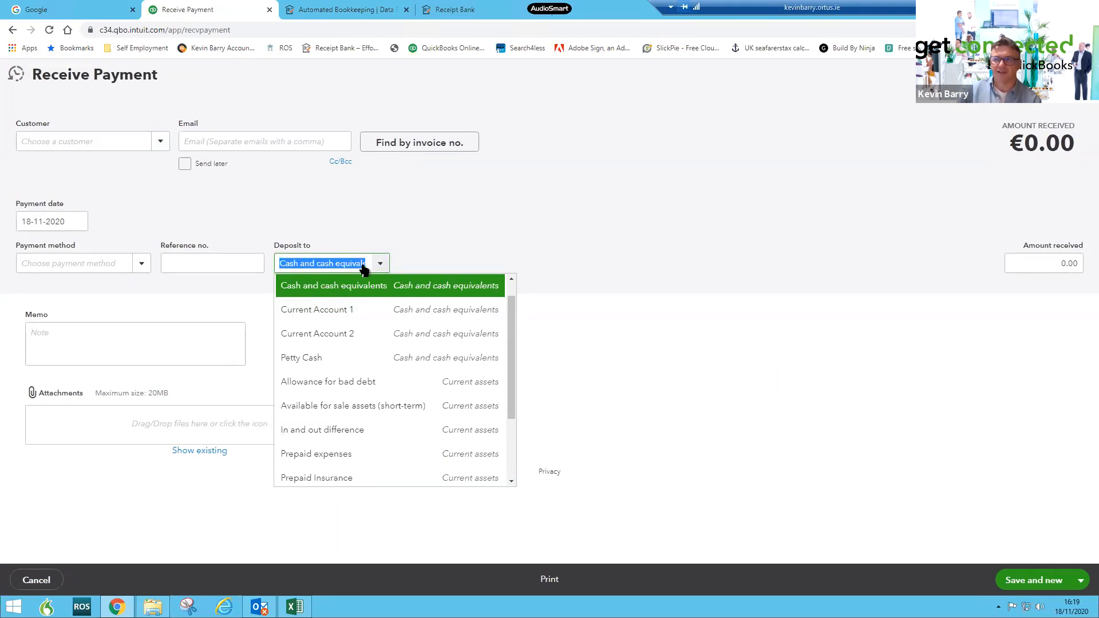
{"action": "left_click", "coordinate": [407, 242]}
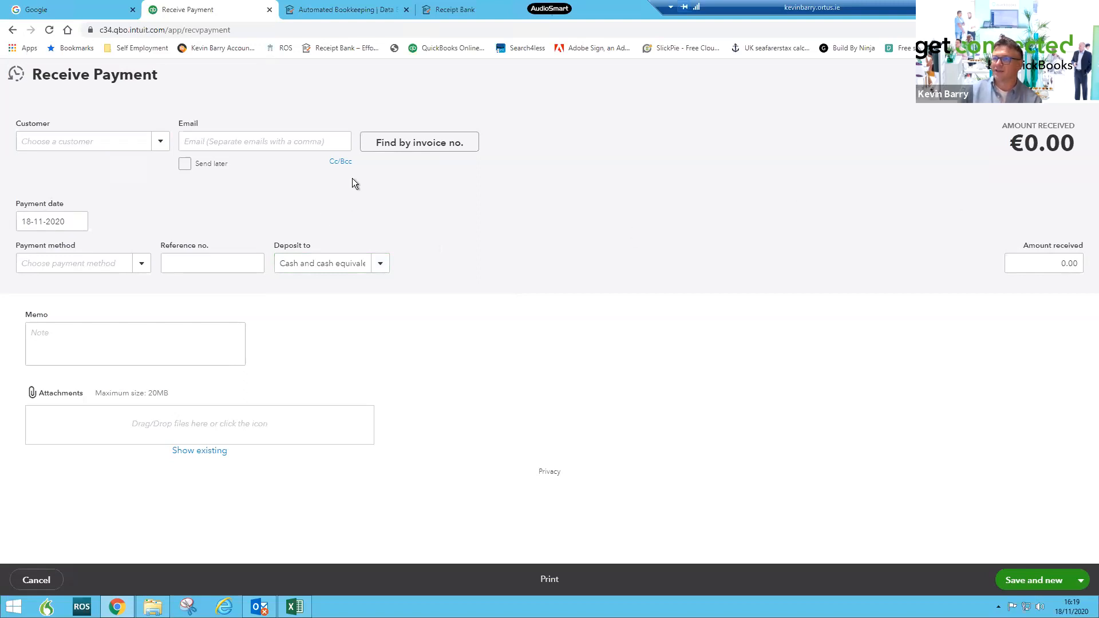
{"action": "left_click", "coordinate": [1076, 74]}
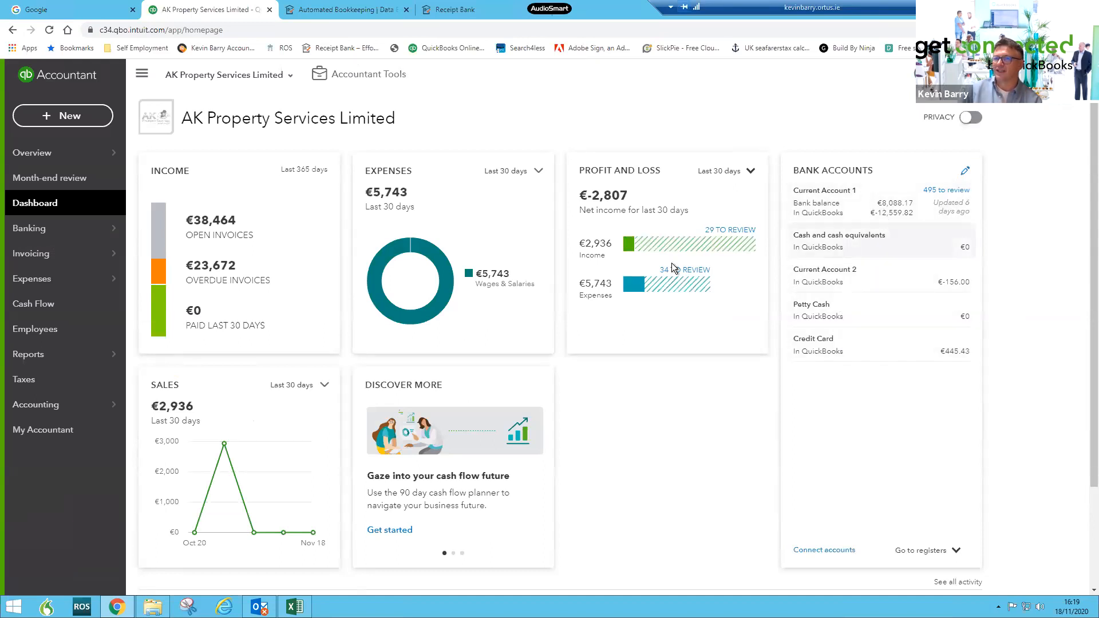
- Start a transfer from Cash and cash equivalents to Current Account 1, then leave without saving
{"action": "left_click", "coordinate": [76, 117]}
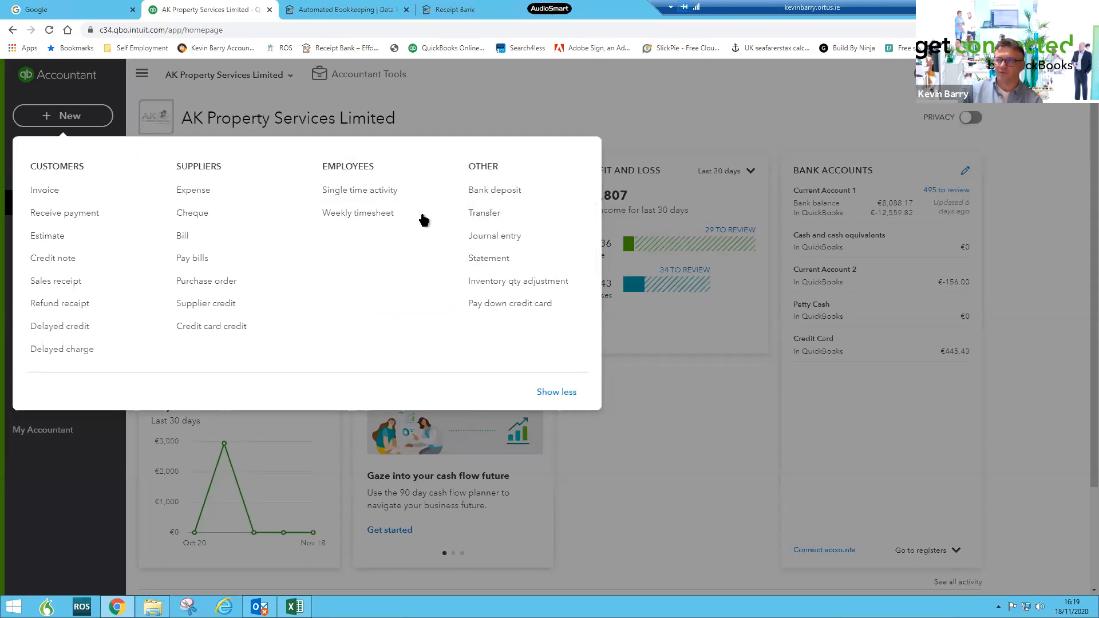
{"action": "left_click", "coordinate": [487, 213]}
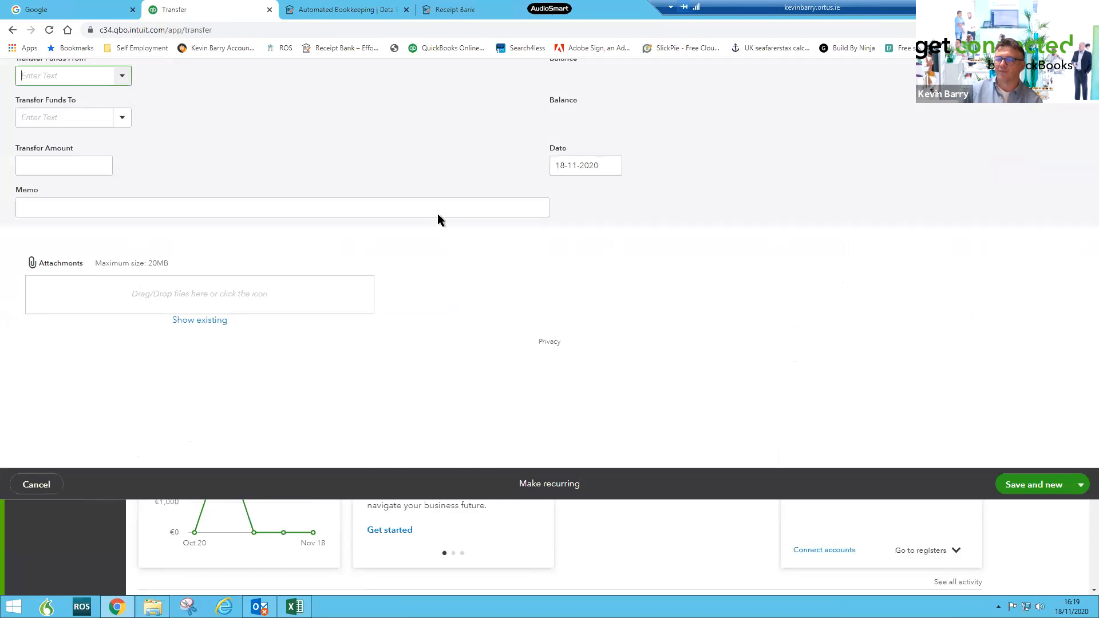
{"action": "left_click", "coordinate": [123, 173]}
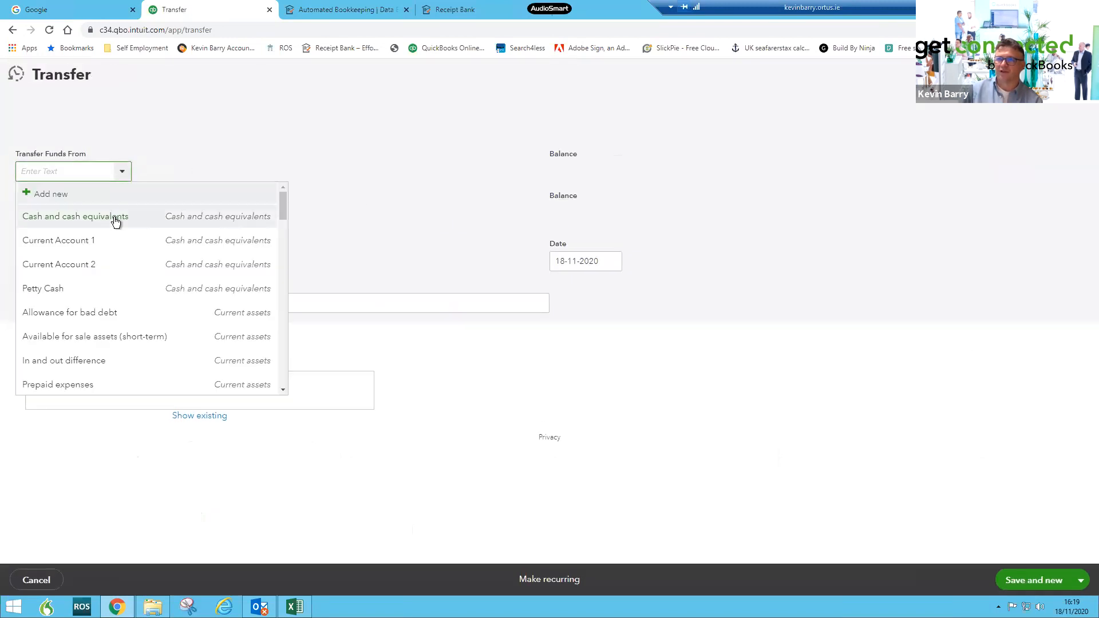
{"action": "left_click", "coordinate": [115, 217]}
{"action": "left_click", "coordinate": [121, 213]}
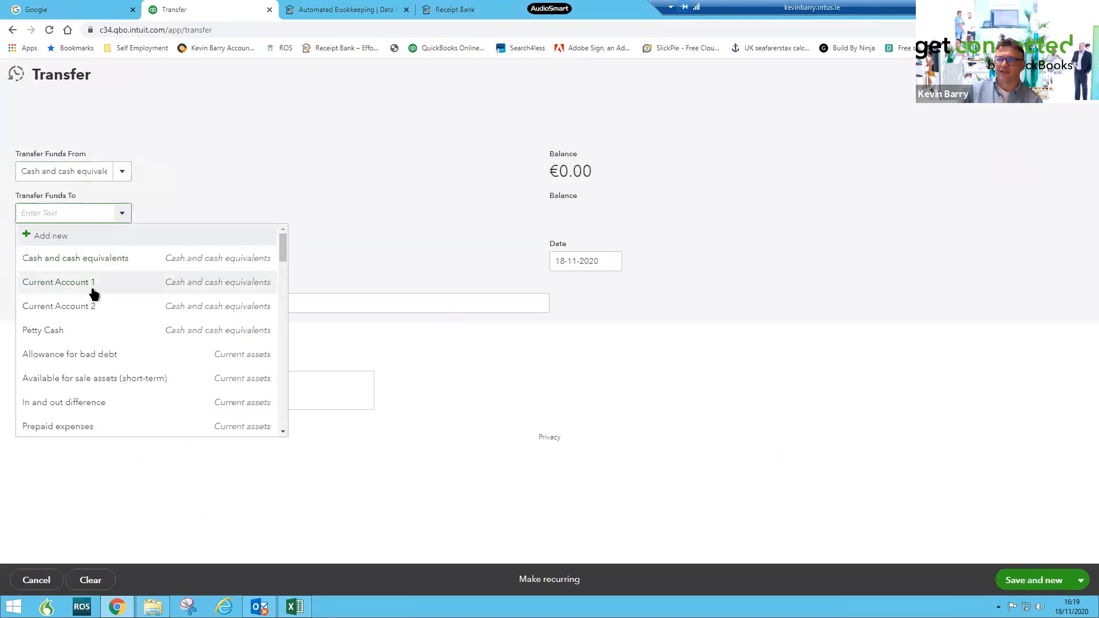
{"action": "left_click", "coordinate": [95, 286]}
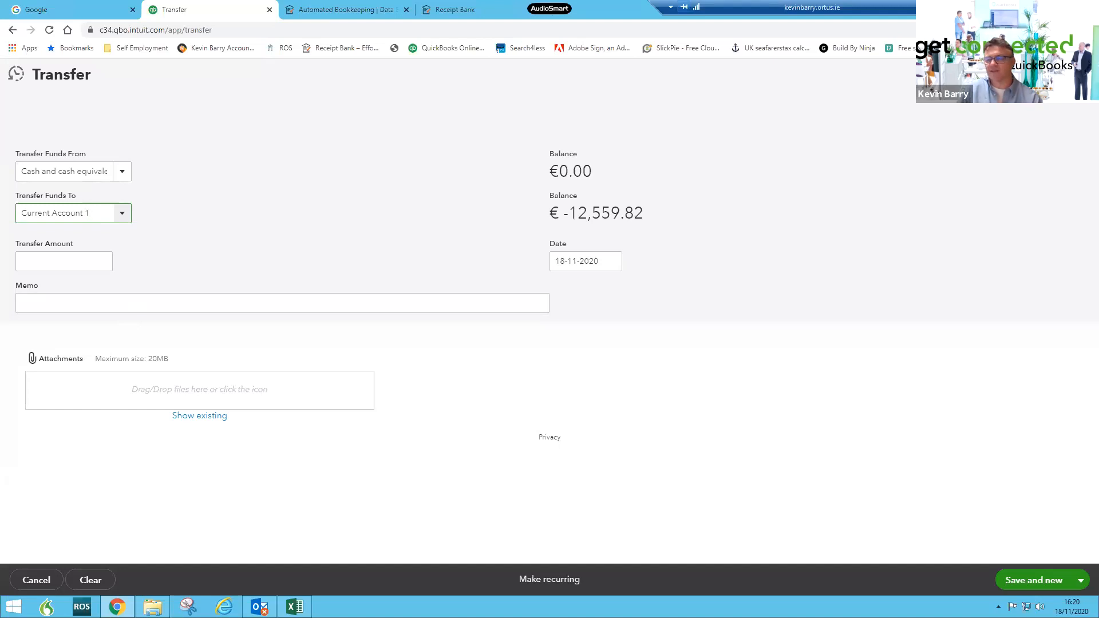
{"action": "left_click", "coordinate": [1082, 75]}
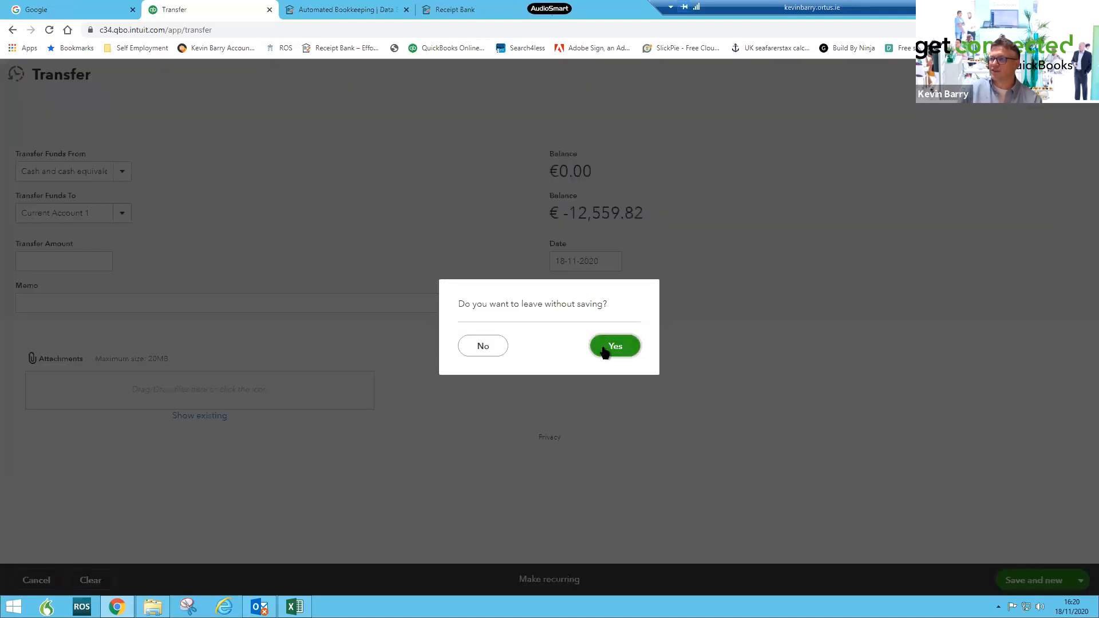
{"action": "left_click", "coordinate": [609, 347]}
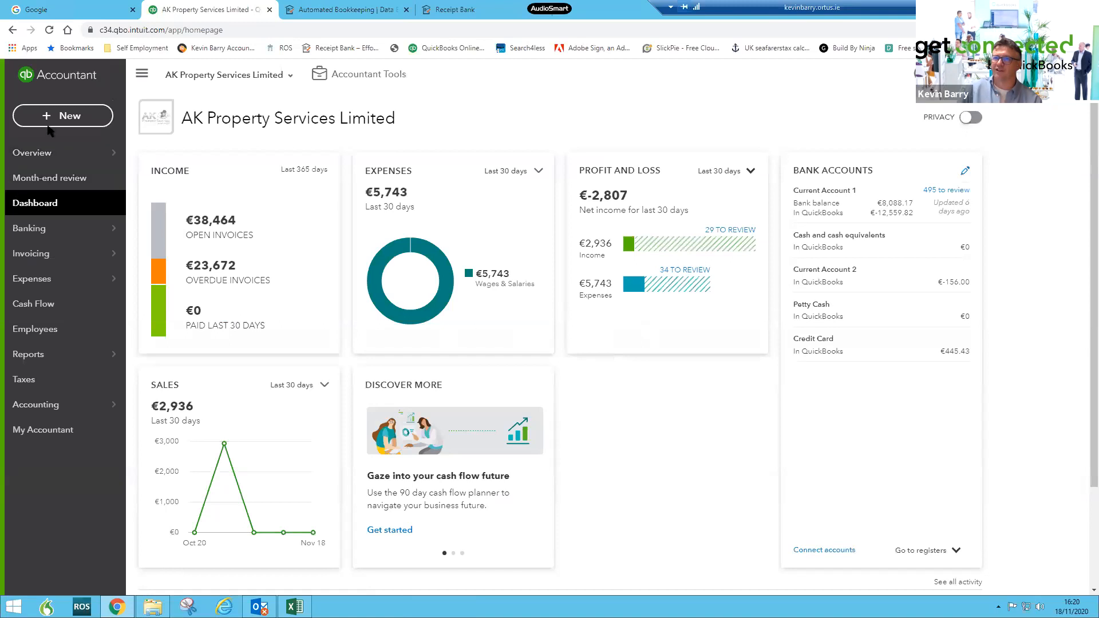
- Open the New menu repeatedly to review the available customer, supplier, employee and other transaction types
{"action": "left_click", "coordinate": [49, 121]}
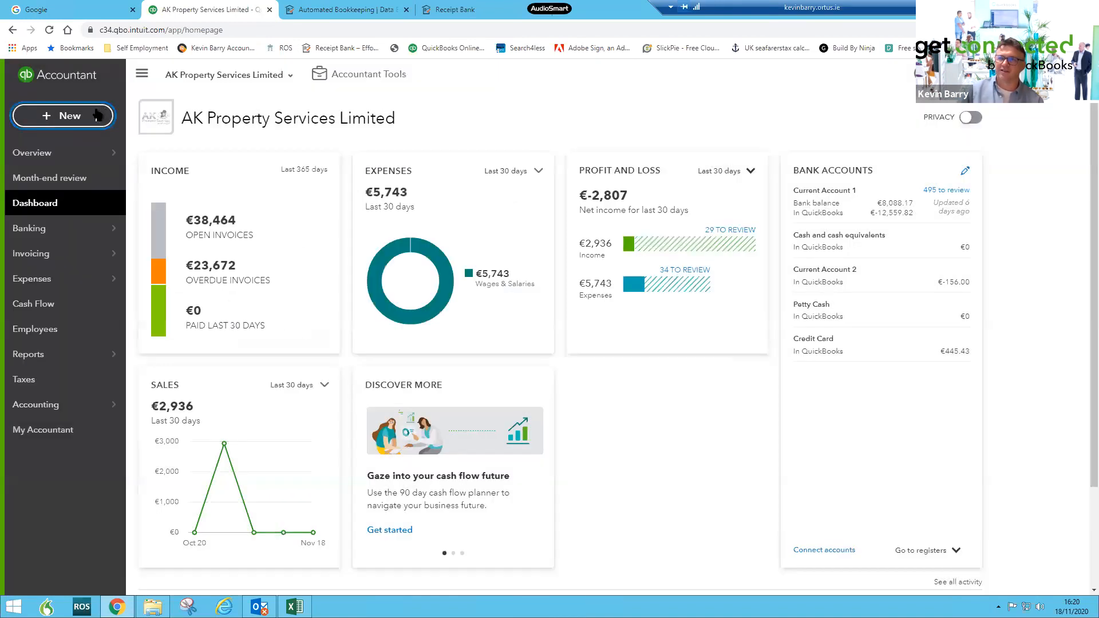
{"action": "left_click", "coordinate": [42, 119]}
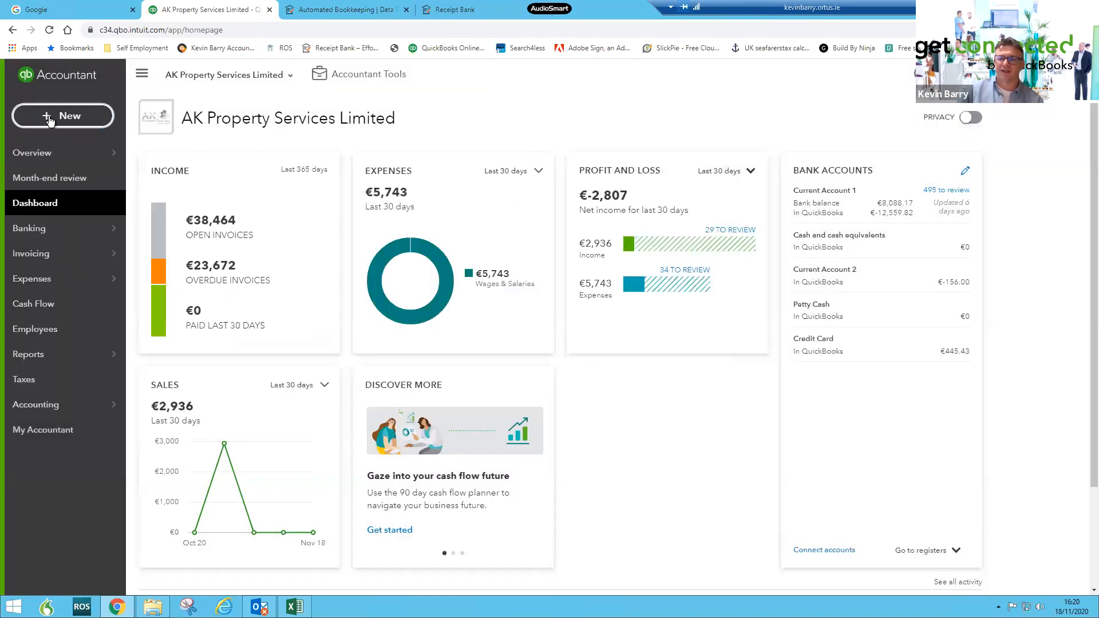
{"action": "left_click", "coordinate": [59, 127]}
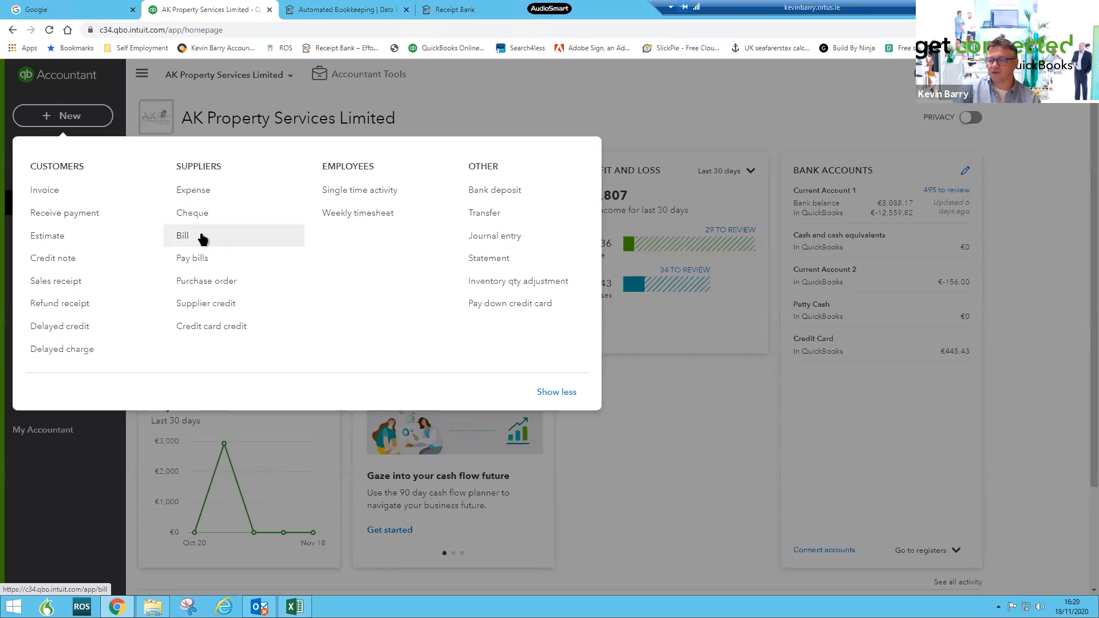
{"action": "left_click", "coordinate": [525, 88]}
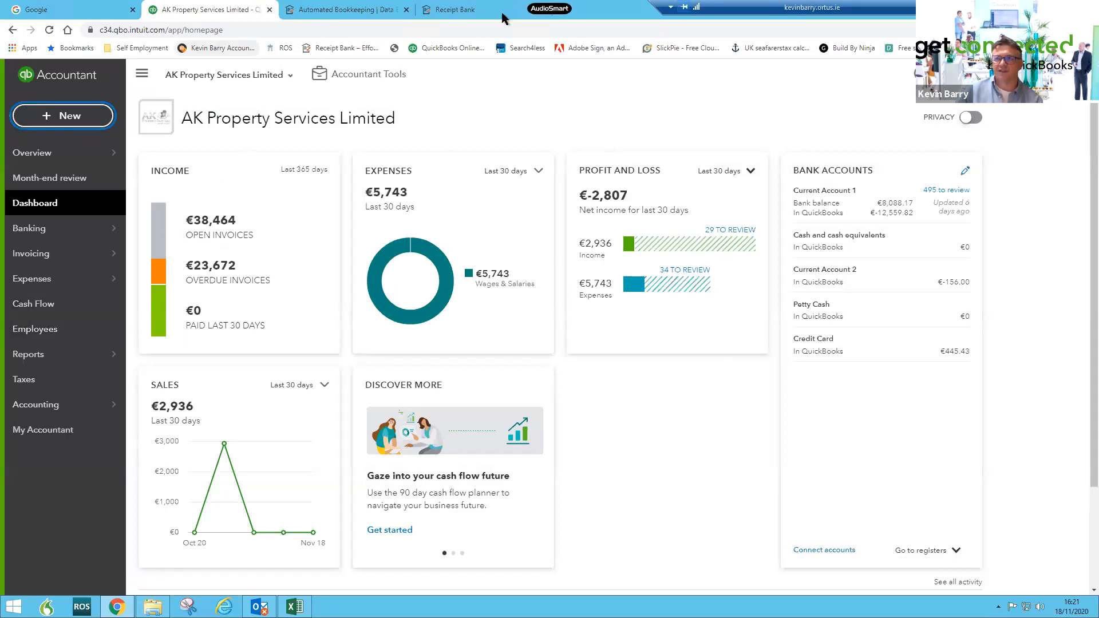
{"action": "left_click", "coordinate": [57, 118]}
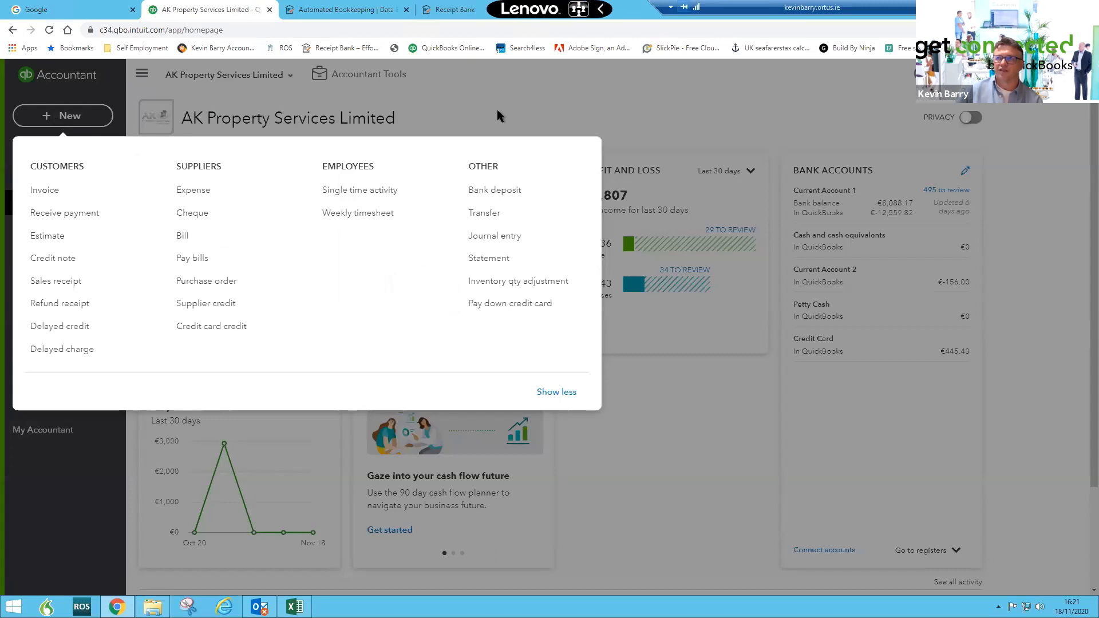
{"action": "left_click", "coordinate": [388, 127]}
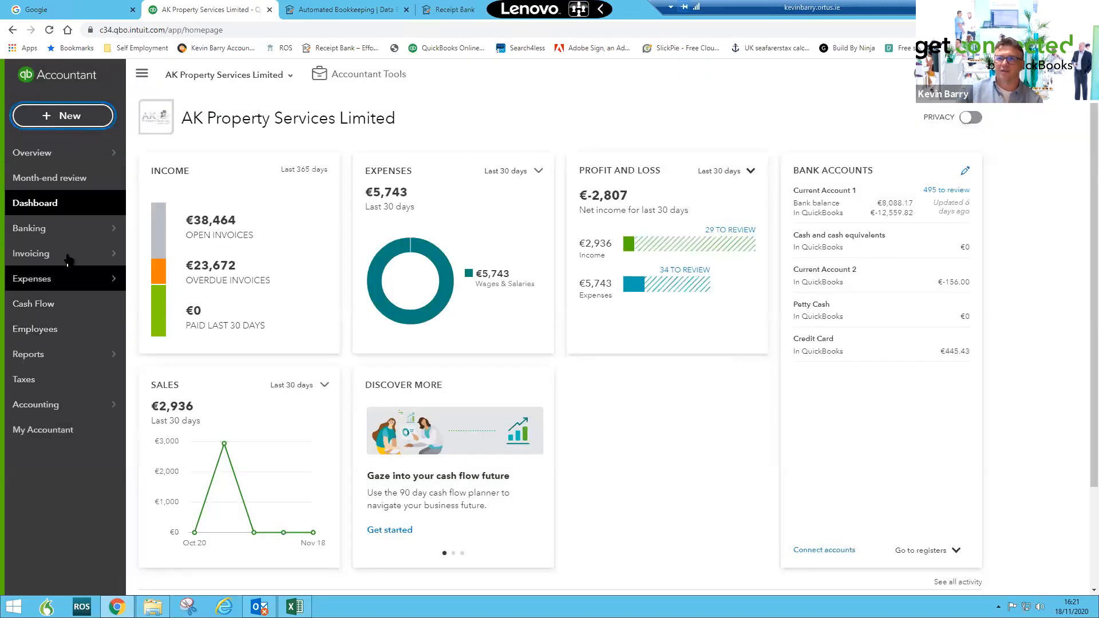
- Open the Customers list, scroll through all customers, and open the Achill & Beaucourt customer record
{"action": "mouse_move", "coordinate": [68, 264]}
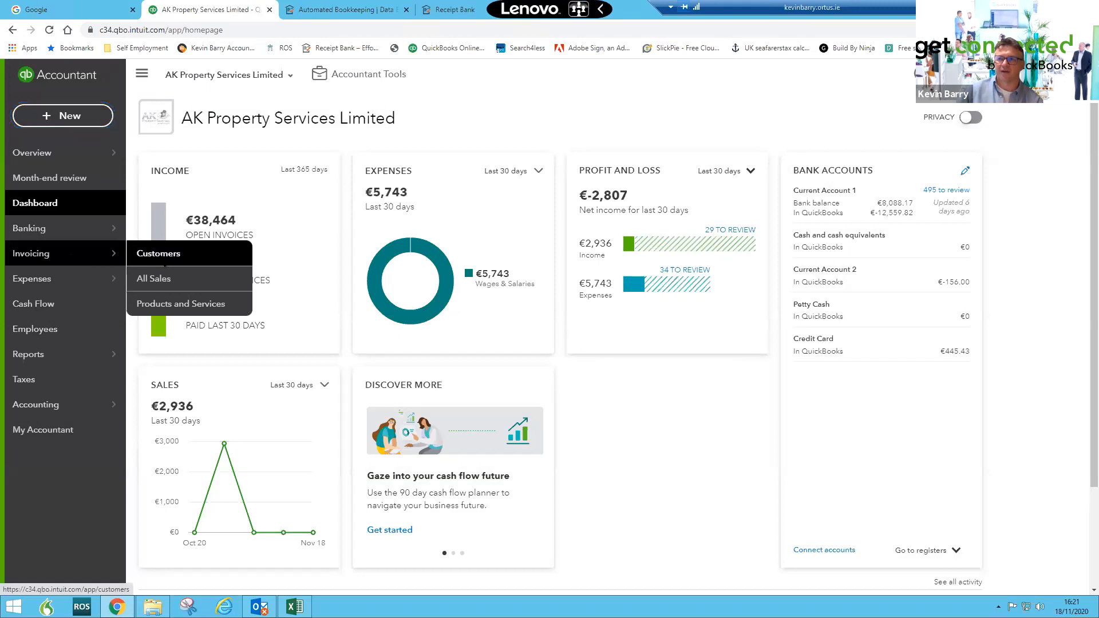
{"action": "left_click", "coordinate": [156, 256]}
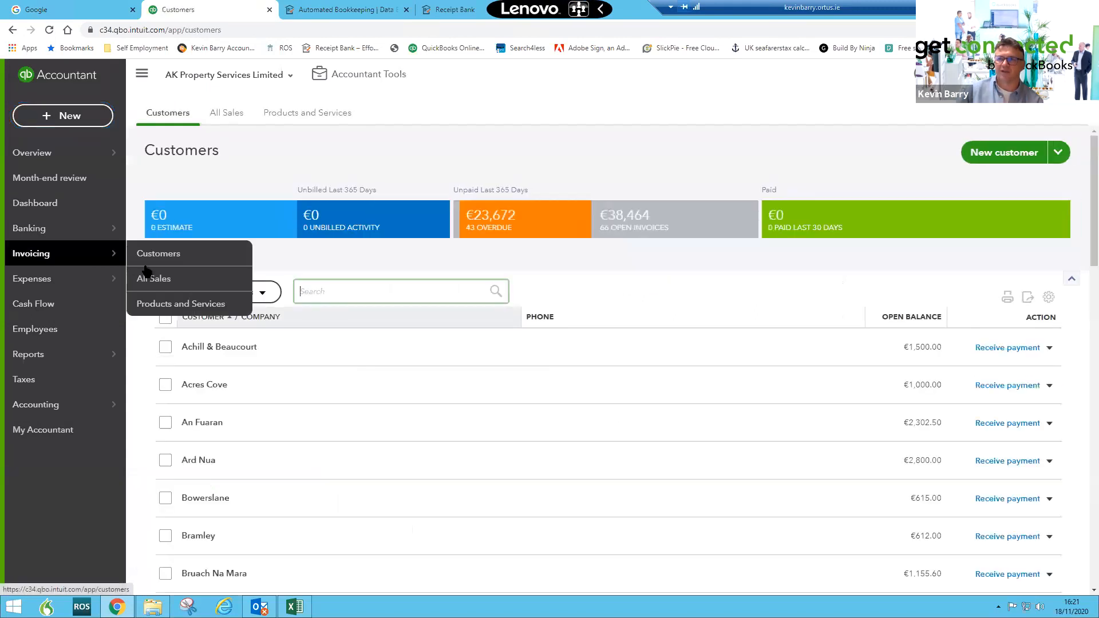
{"action": "scroll", "coordinate": [520, 361], "scroll_direction": "down", "scroll_amount": 3}
{"action": "scroll", "coordinate": [519, 356], "scroll_direction": "down", "scroll_amount": 3}
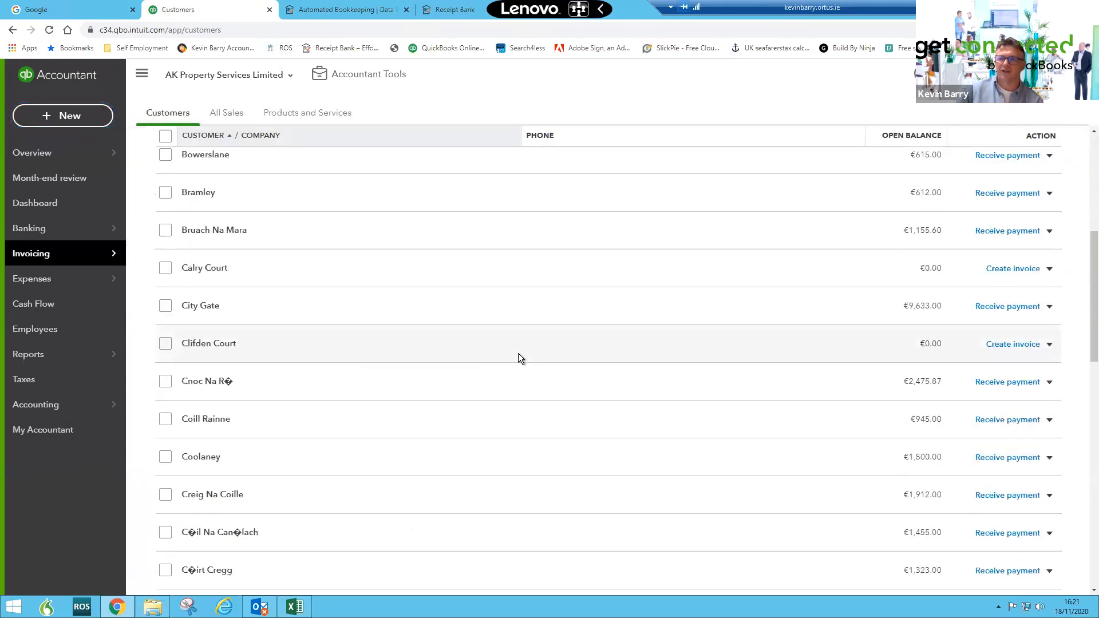
{"action": "scroll", "coordinate": [517, 352], "scroll_direction": "down", "scroll_amount": 6}
{"action": "scroll", "coordinate": [518, 353], "scroll_direction": "down", "scroll_amount": 5}
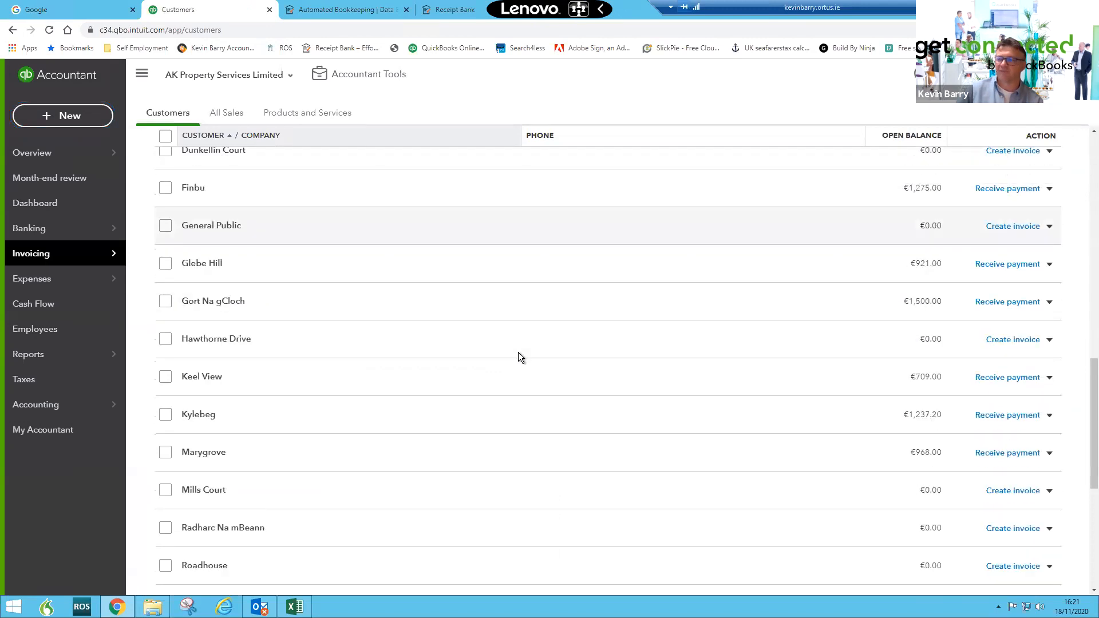
{"action": "scroll", "coordinate": [518, 355], "scroll_direction": "down", "scroll_amount": 3}
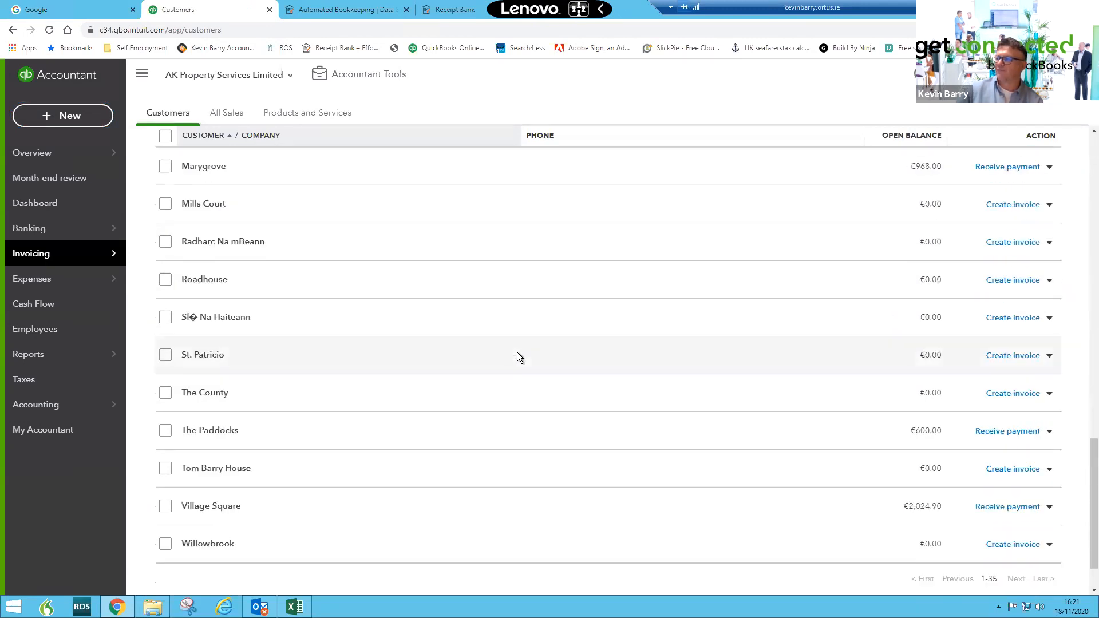
{"action": "scroll", "coordinate": [518, 355], "scroll_direction": "up", "scroll_amount": 11}
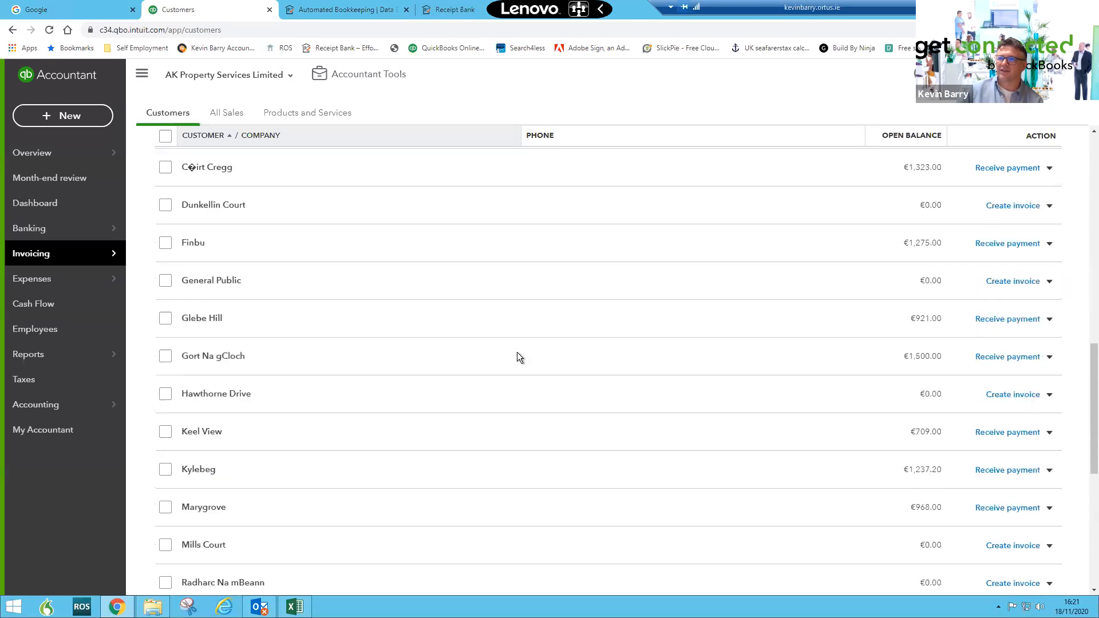
{"action": "scroll", "coordinate": [517, 352], "scroll_direction": "up", "scroll_amount": 8}
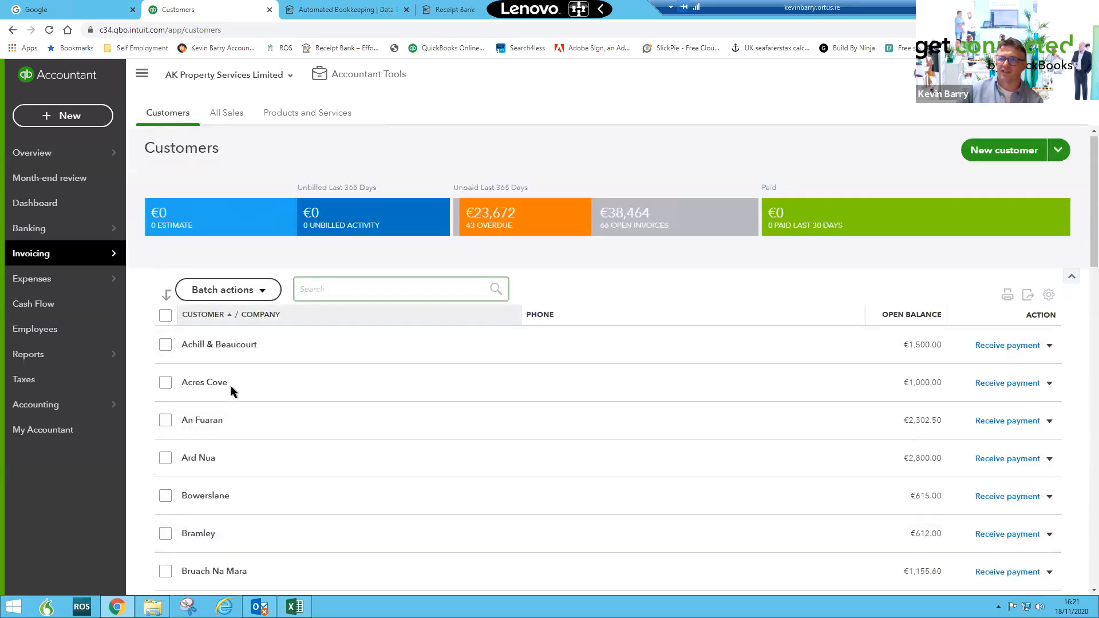
{"action": "left_click", "coordinate": [239, 346]}
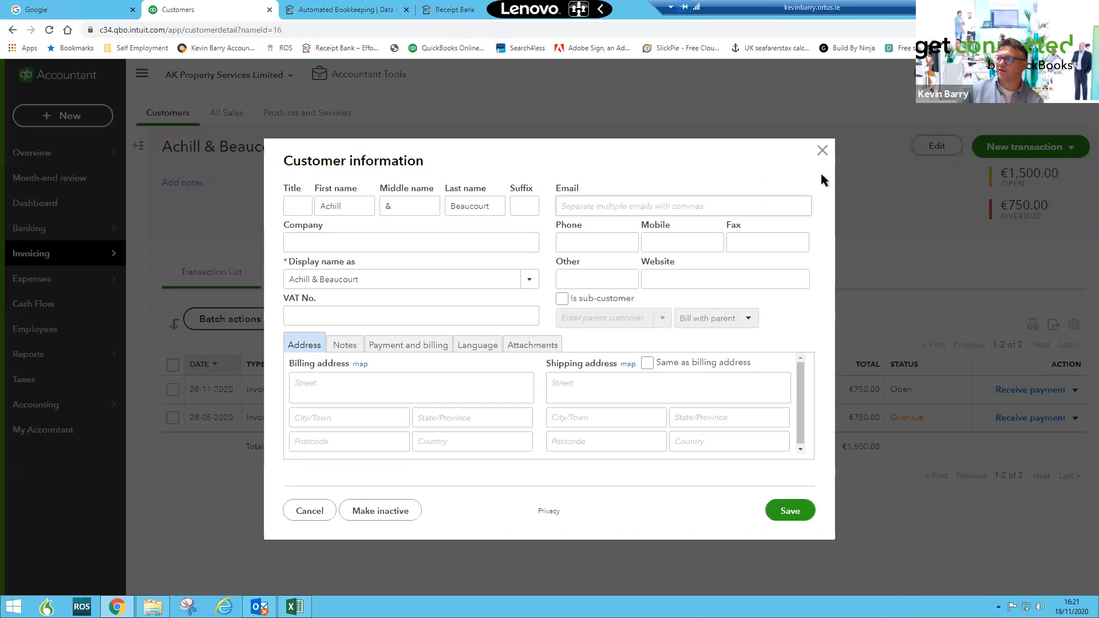
{"action": "left_click", "coordinate": [823, 151]}
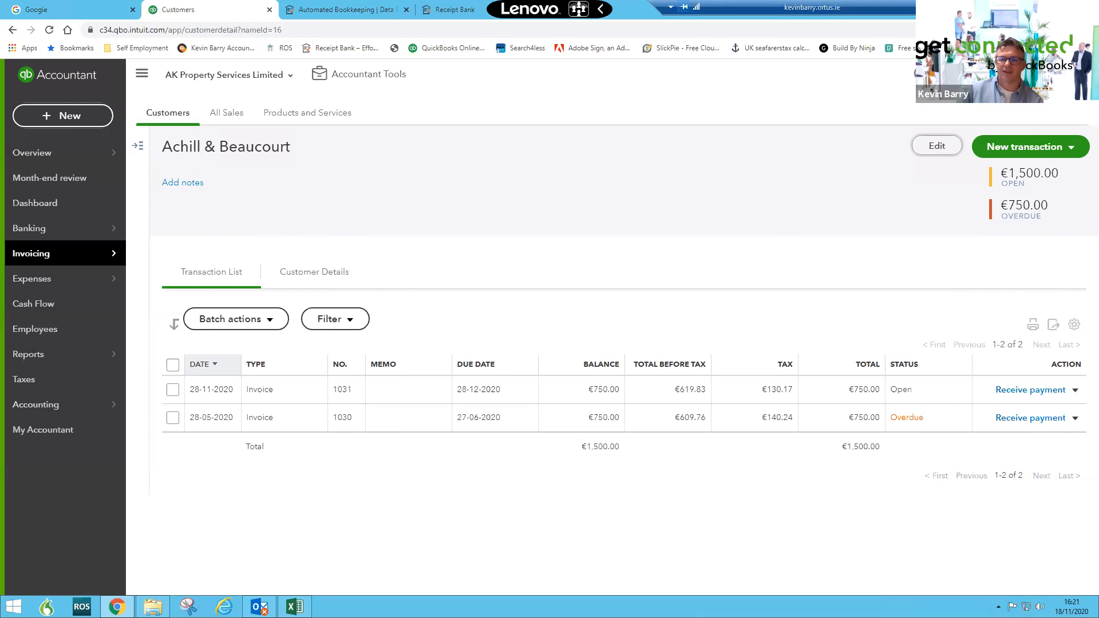
- Open a new invoice and review the customer list without choosing a customer
{"action": "left_click", "coordinate": [50, 118]}
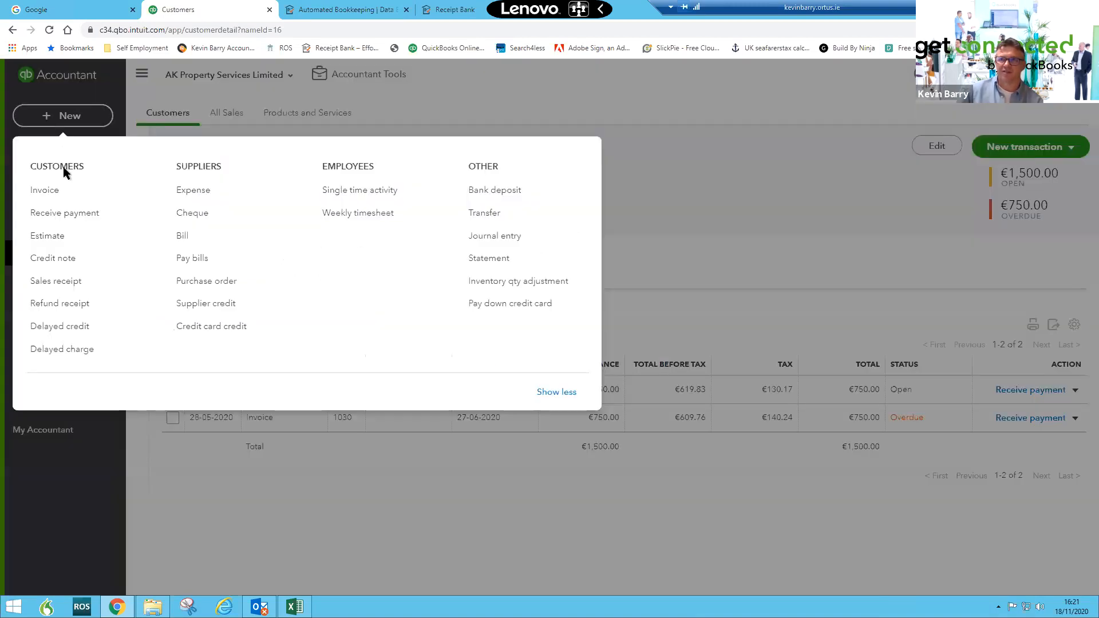
{"action": "left_click", "coordinate": [43, 196]}
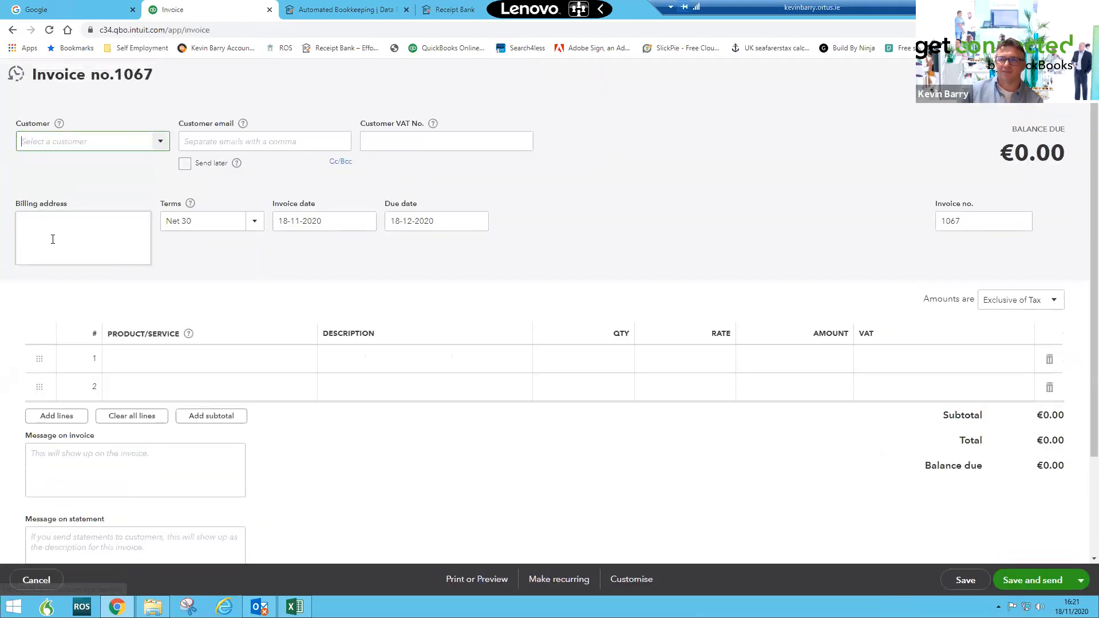
{"action": "left_click", "coordinate": [160, 143]}
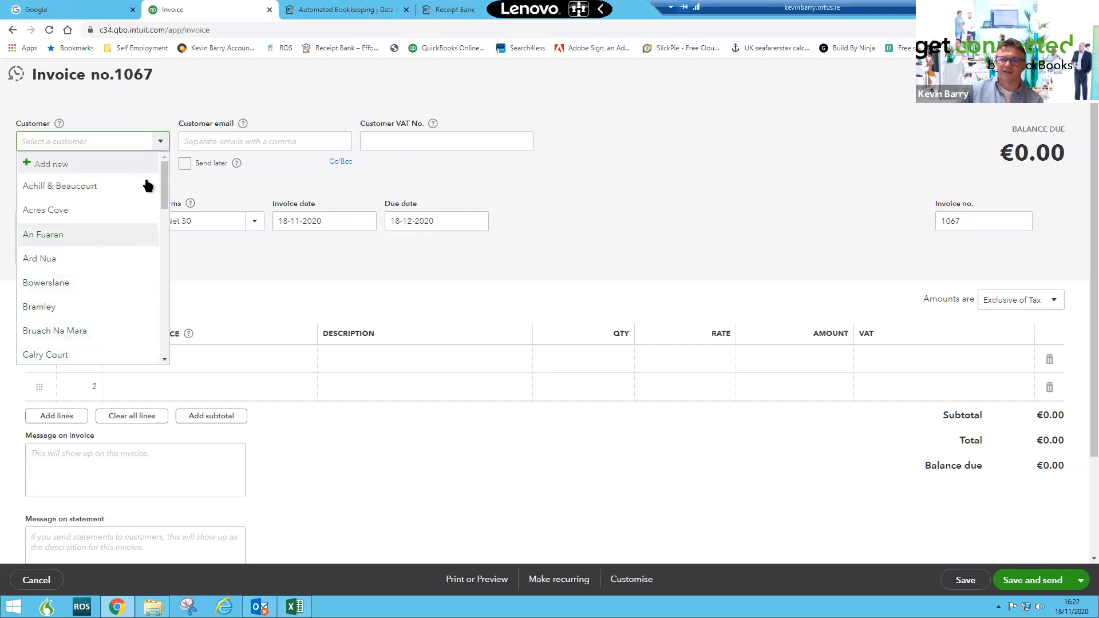
{"action": "left_click", "coordinate": [43, 131]}
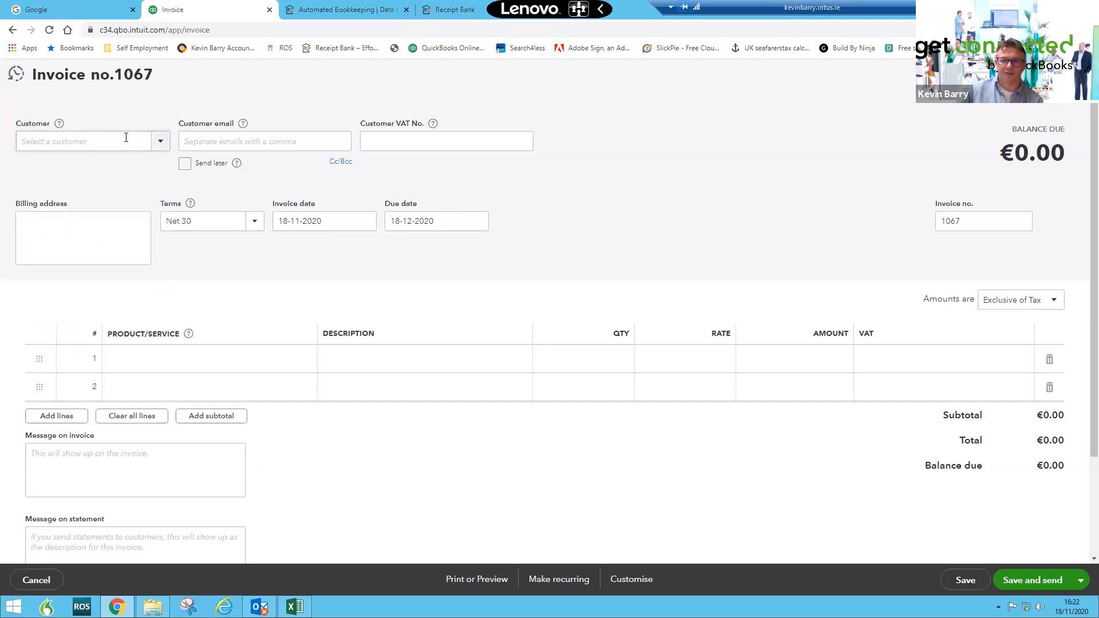
{"action": "left_click", "coordinate": [222, 143]}
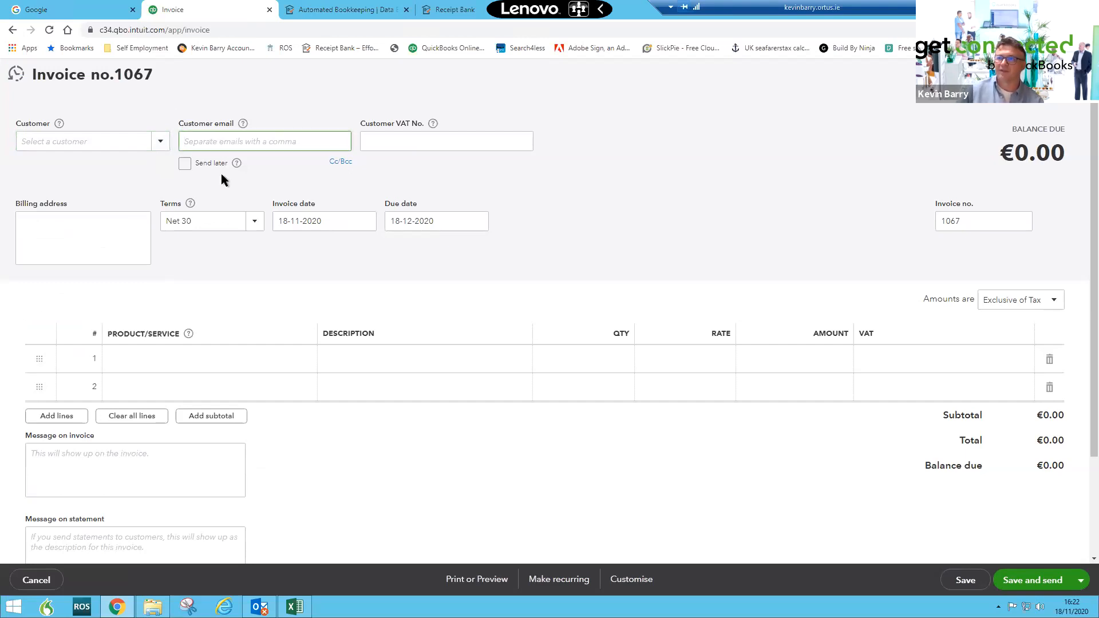
- Add the Annual Fees product to the first invoice line and switch amounts to Inclusive of Tax
{"action": "left_click", "coordinate": [286, 369]}
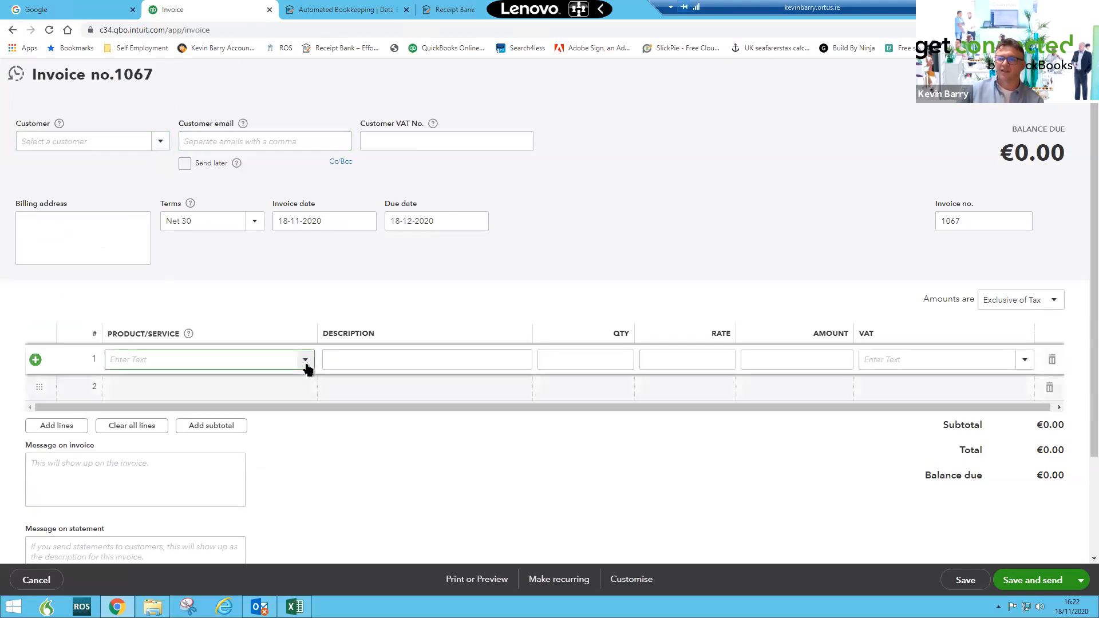
{"action": "left_click", "coordinate": [306, 366]}
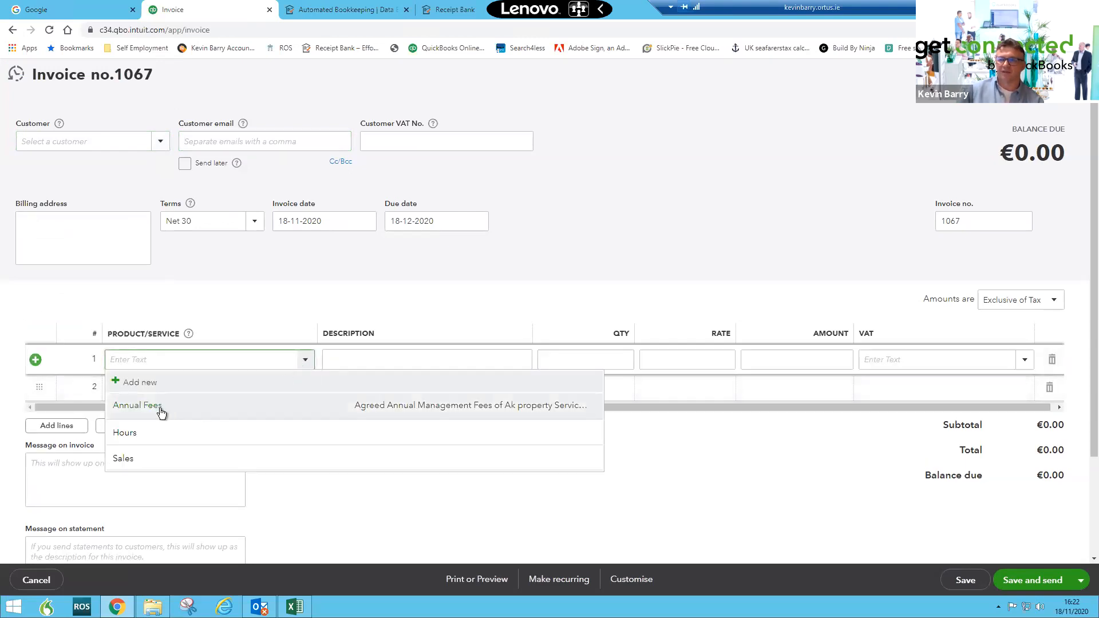
{"action": "left_click", "coordinate": [237, 403]}
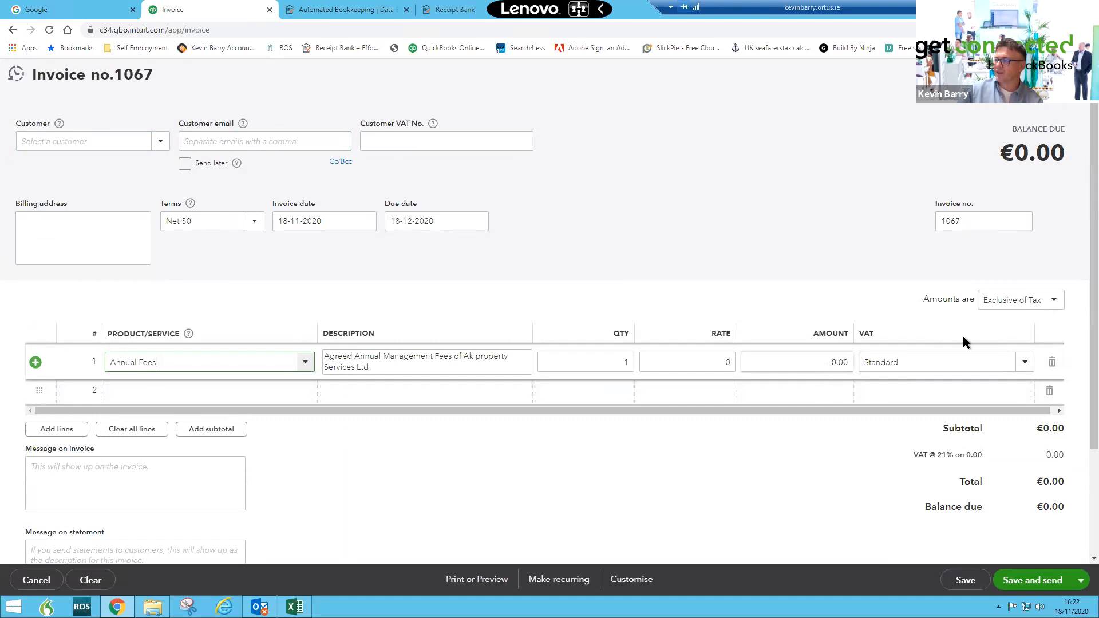
{"action": "left_click", "coordinate": [1019, 309]}
{"action": "left_click", "coordinate": [1009, 342]}
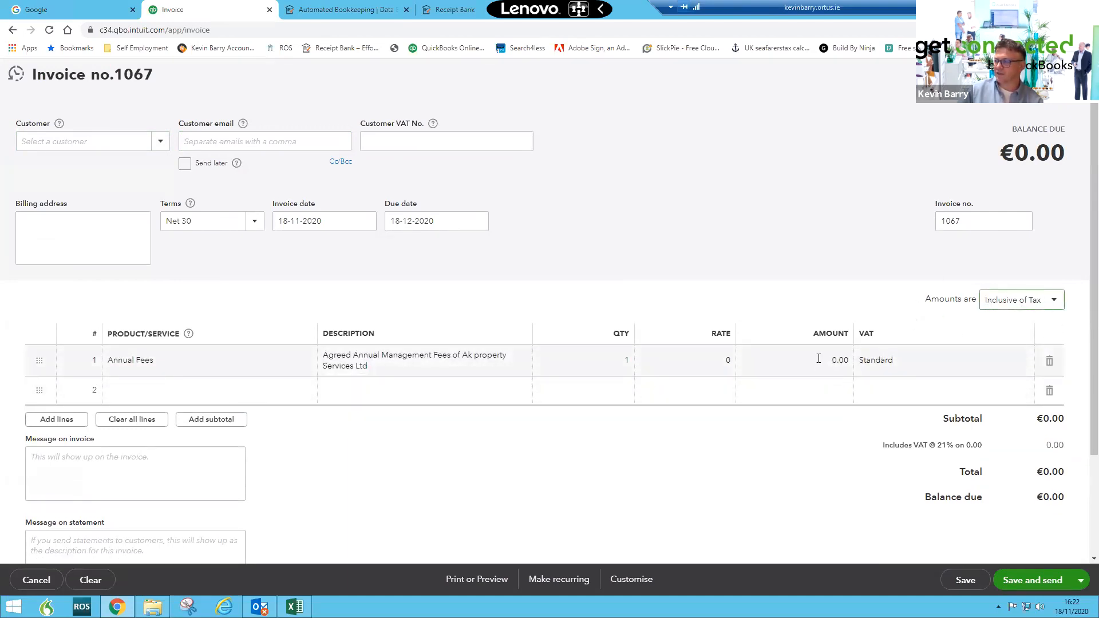
- Enter an amount of 1000 for the Annual Fees line, then leave the invoice without saving
{"action": "left_click", "coordinate": [818, 359]}
{"action": "type", "text": "1000"}
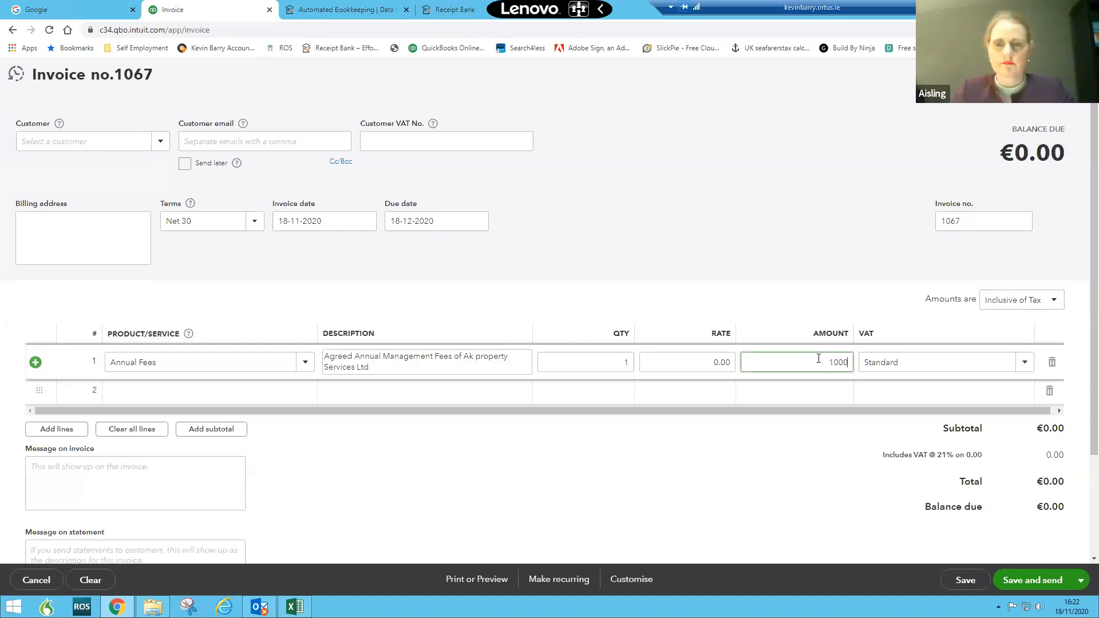
{"action": "key", "text": "Tab"}
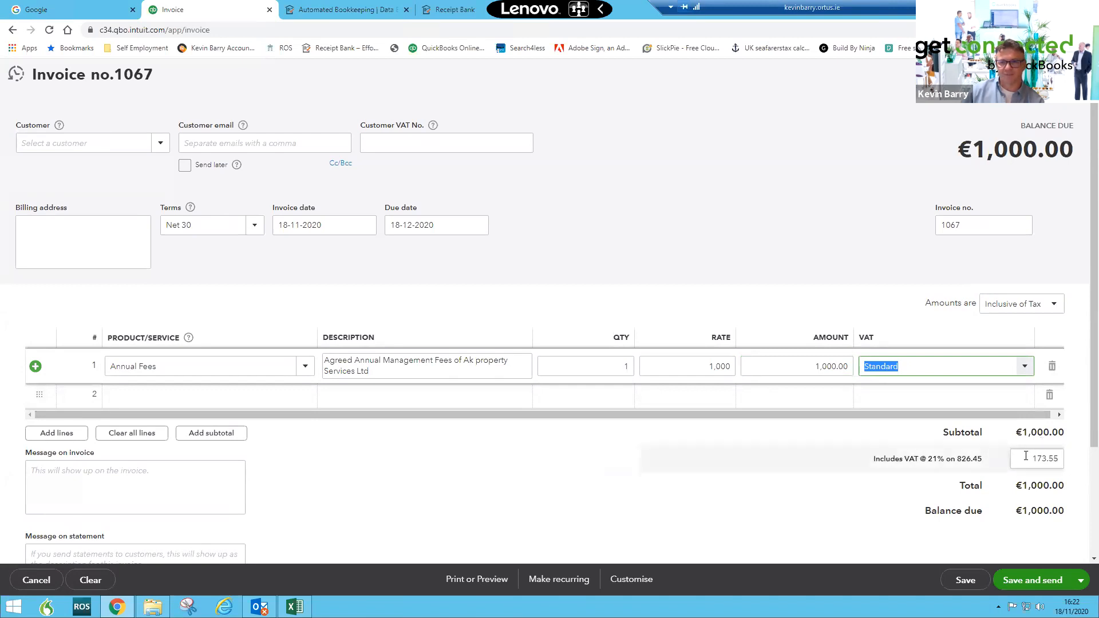
{"action": "key", "text": "Escape"}
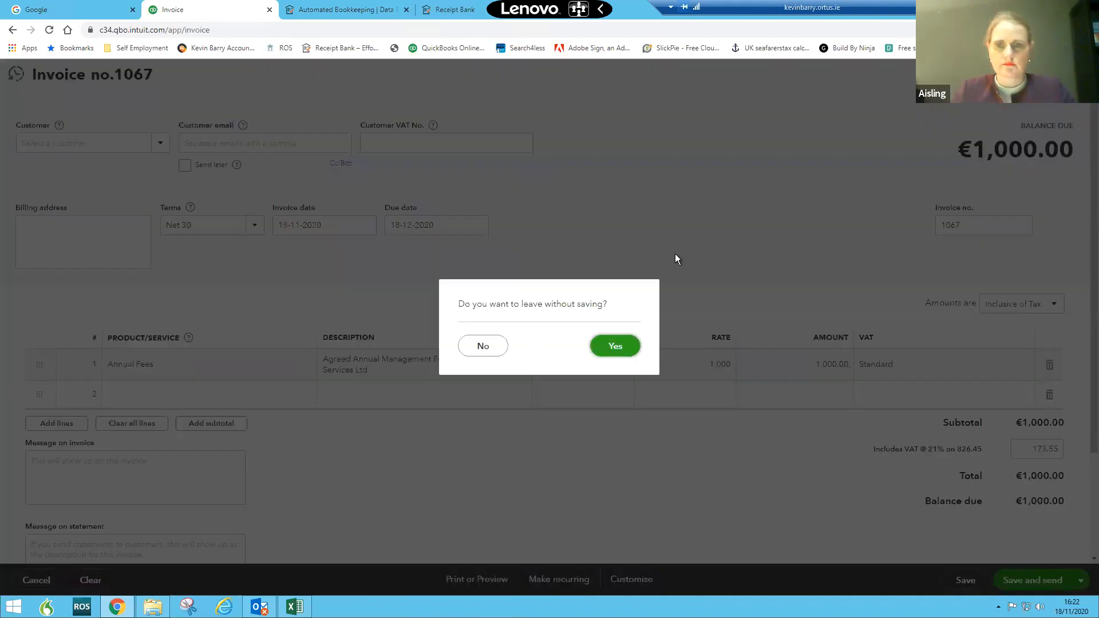
{"action": "left_click", "coordinate": [621, 346]}
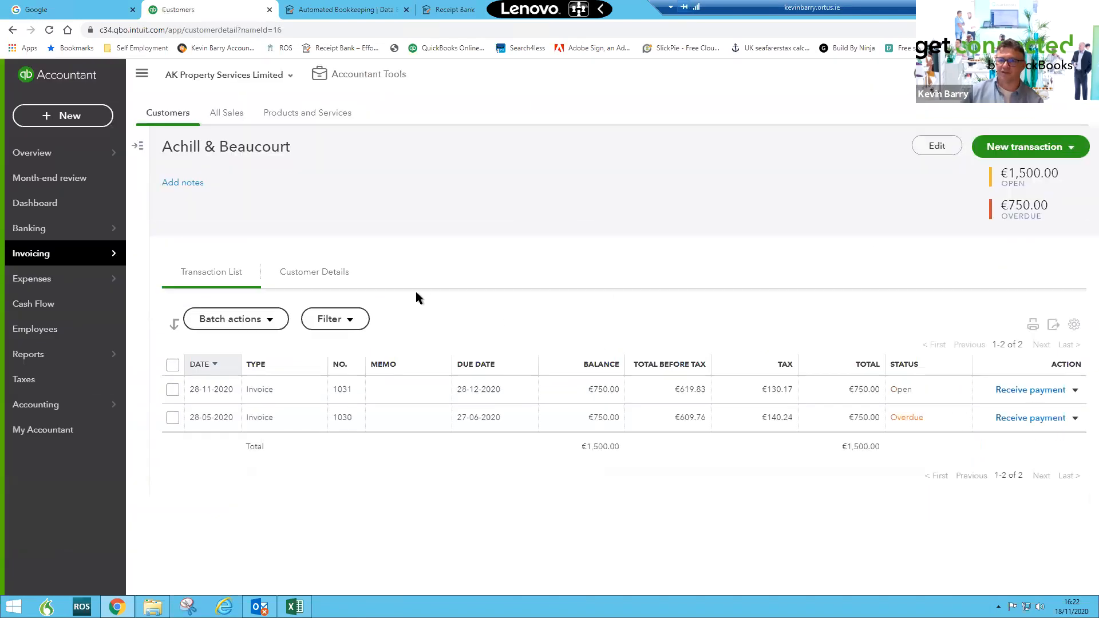
{"action": "mouse_move", "coordinate": [36, 404]}
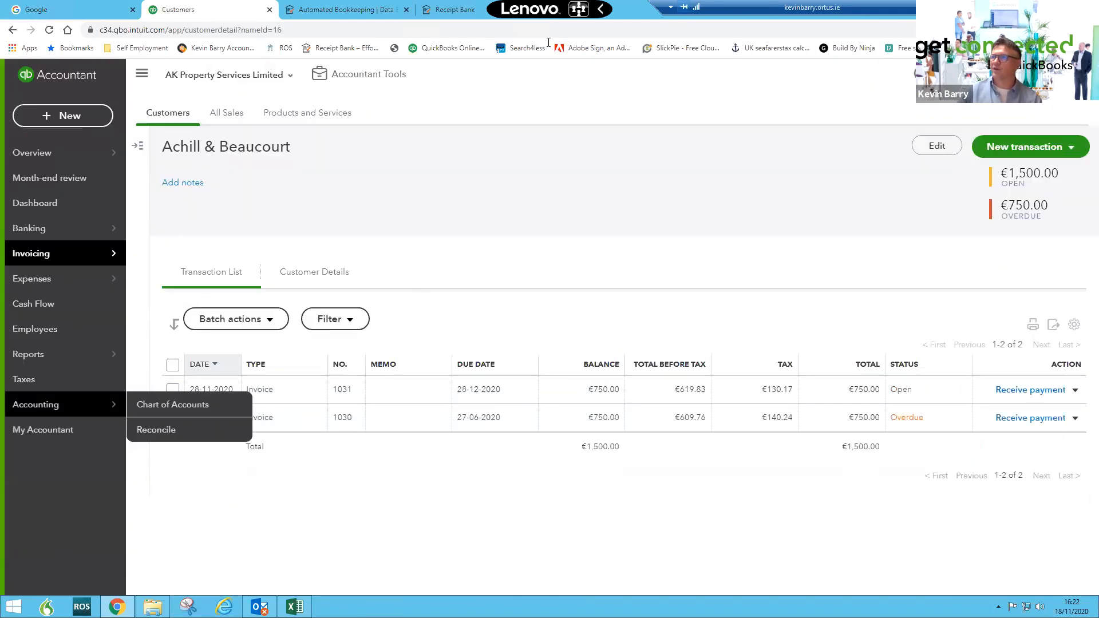
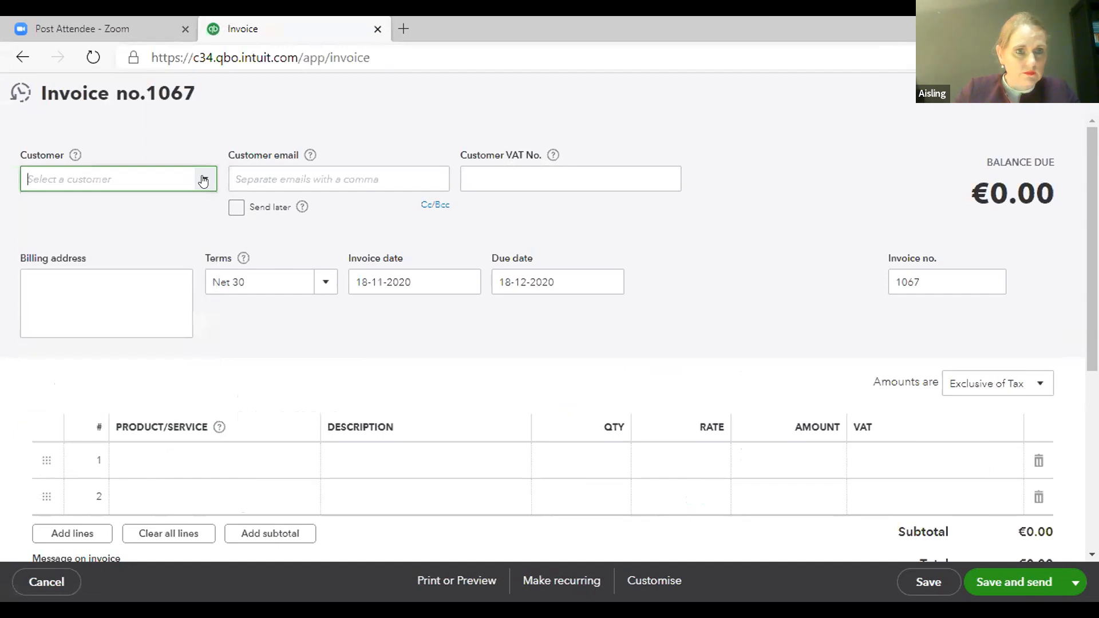
{"action": "left_click", "coordinate": [204, 181]}
- Select River Bonnet Management CLG as the invoice customer
{"action": "left_click_drag", "start_coordinate": [206, 397], "coordinate": [212, 196]}
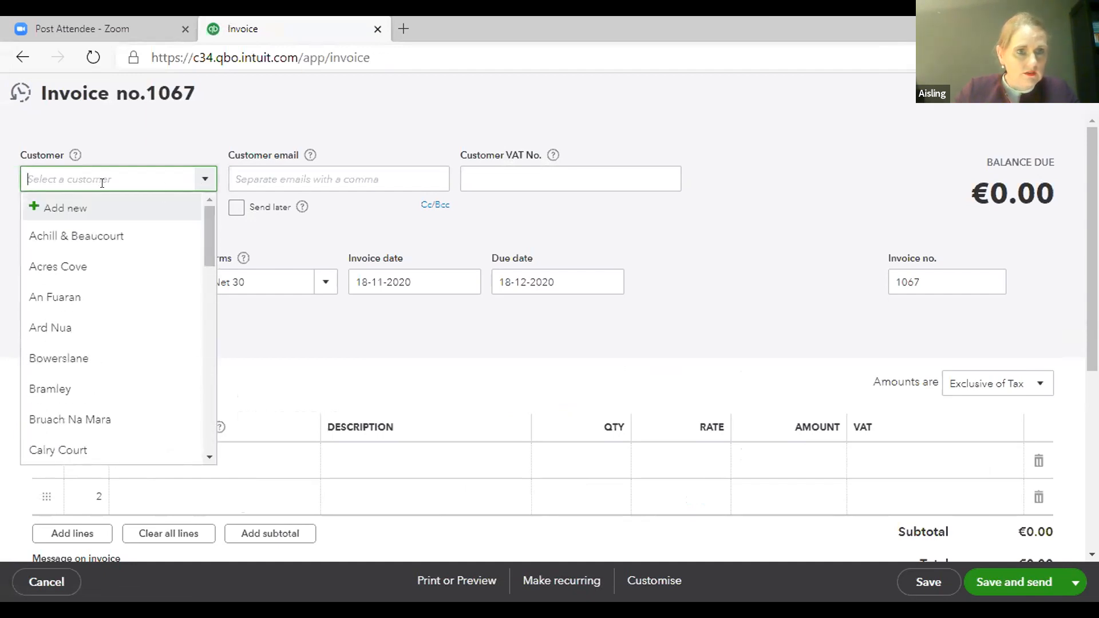
{"action": "left_click", "coordinate": [71, 204]}
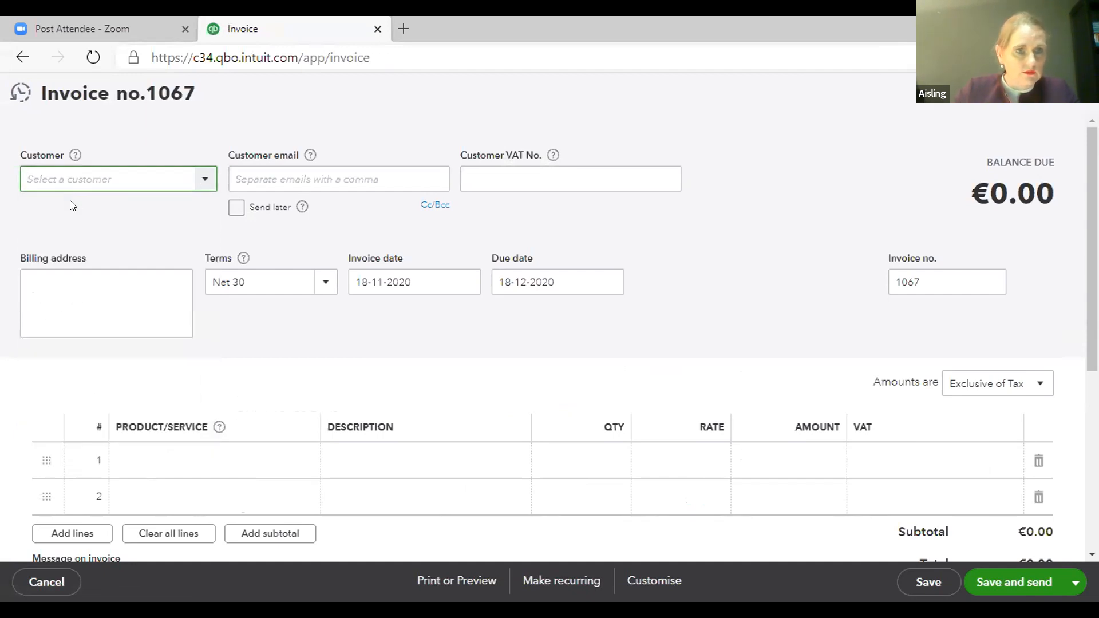
{"action": "left_click", "coordinate": [83, 171]}
{"action": "type", "text": "Rive"}
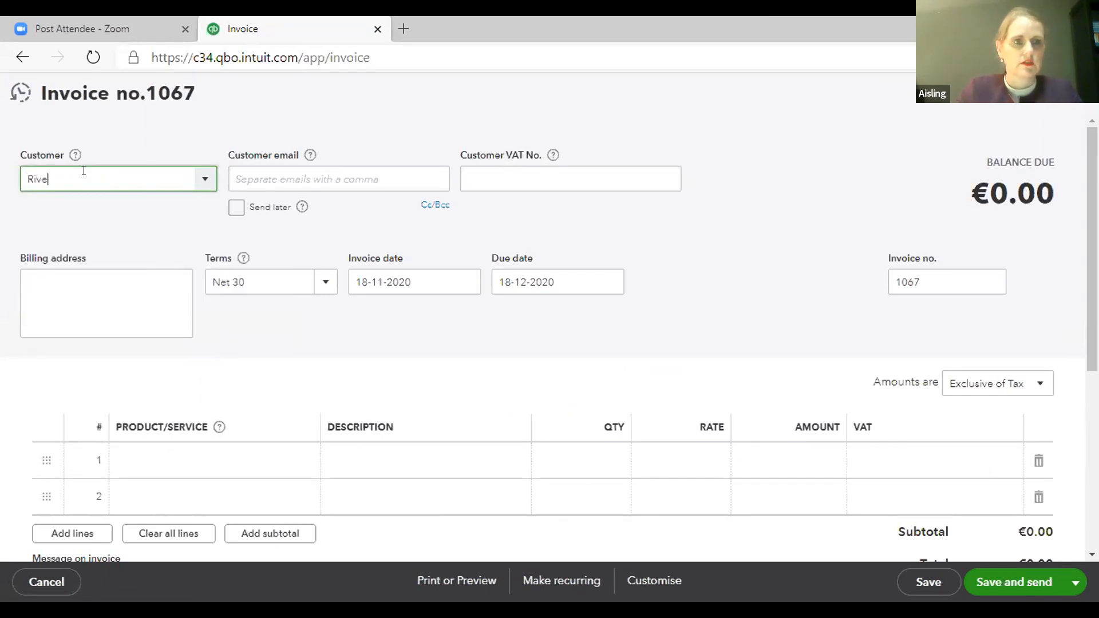
{"action": "type", "text": "r Bonnet M"}
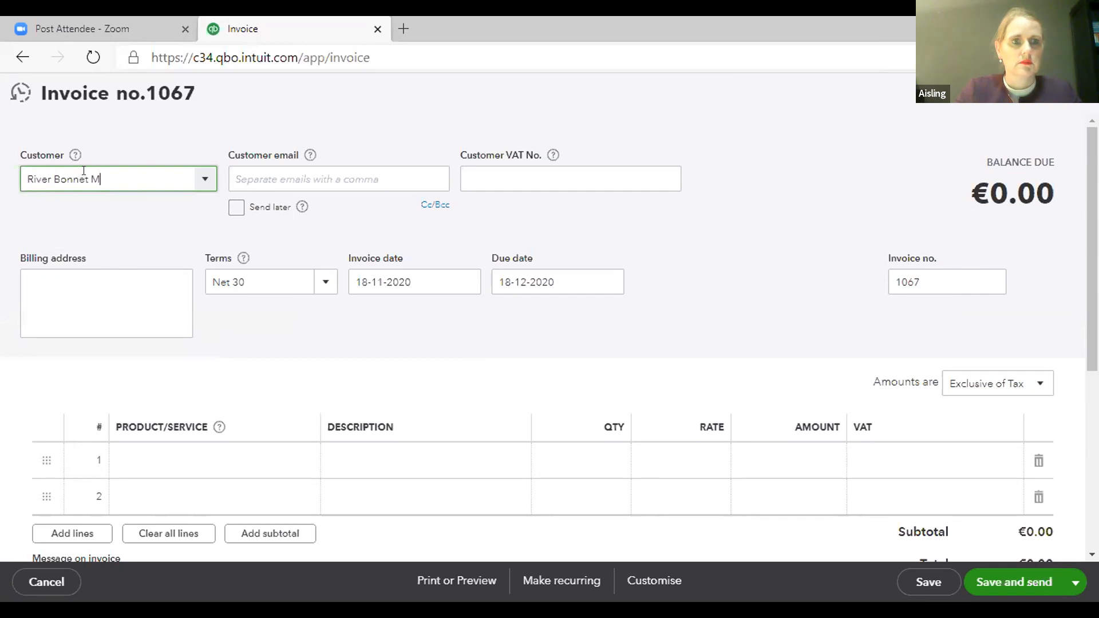
{"action": "key", "text": "Tab"}
{"action": "type", "text": "anagement CLG"}
{"action": "left_click", "coordinate": [41, 321]}
{"action": "left_click", "coordinate": [250, 372]}
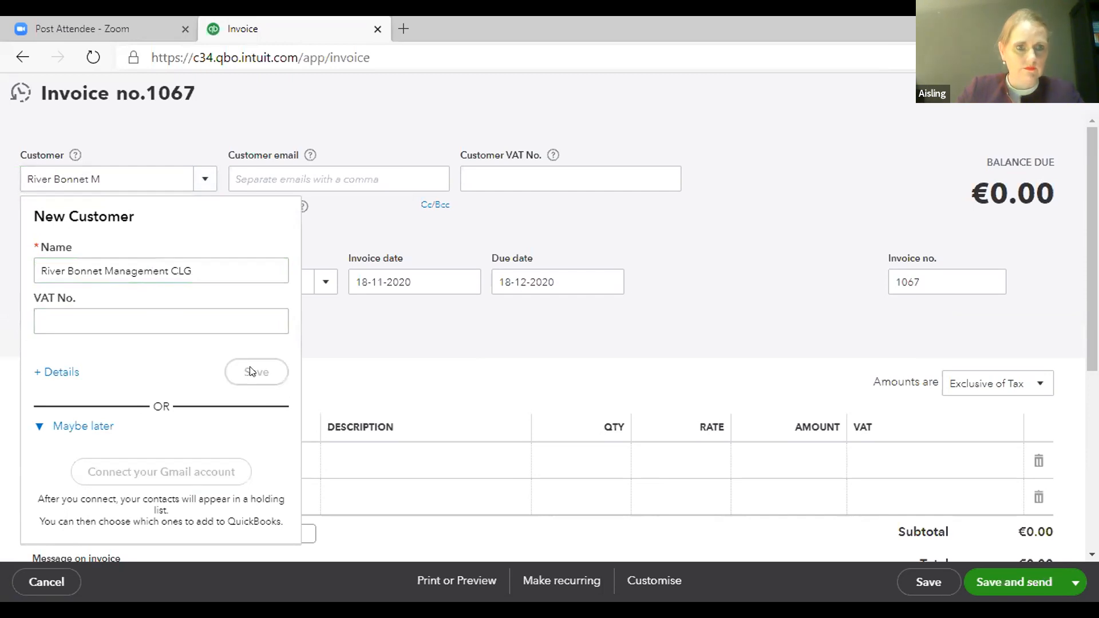
- Enter the customer's e-mail address in the customer email field
{"action": "left_click", "coordinate": [295, 170]}
{"action": "type", "text": "I"}
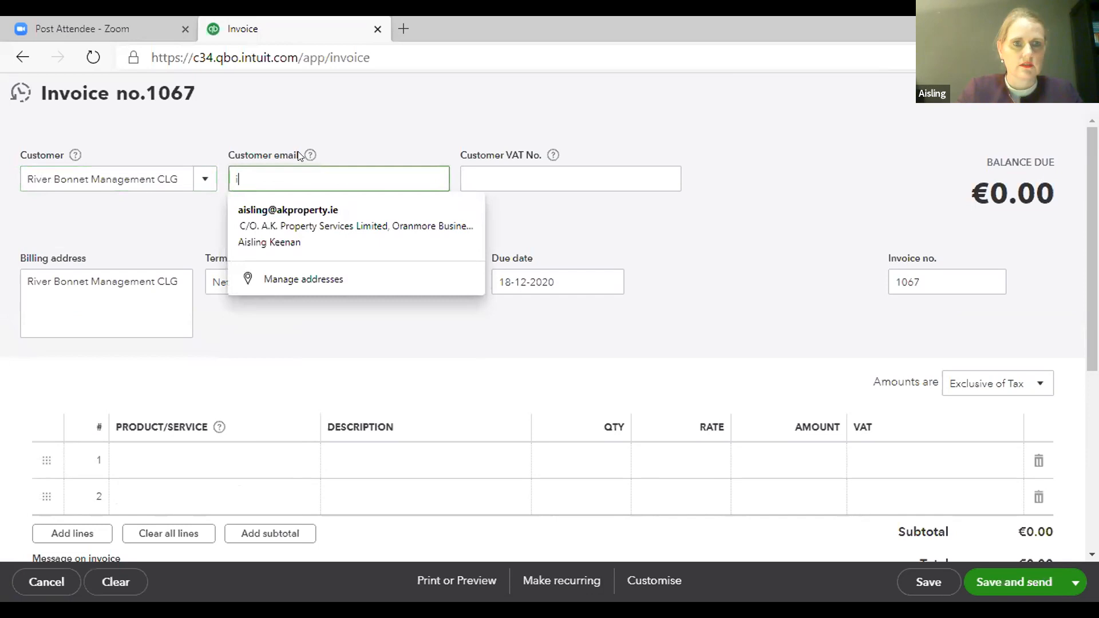
{"action": "key", "text": "BackSpace"}
{"action": "type", "text": "O"}
{"action": "key", "text": "BackSpace"}
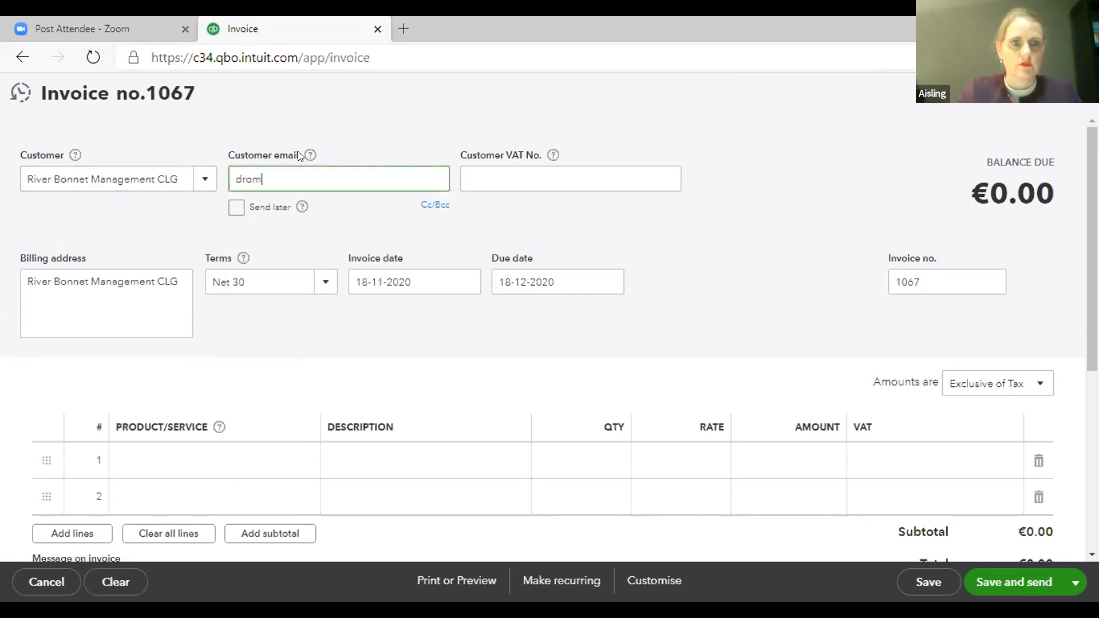
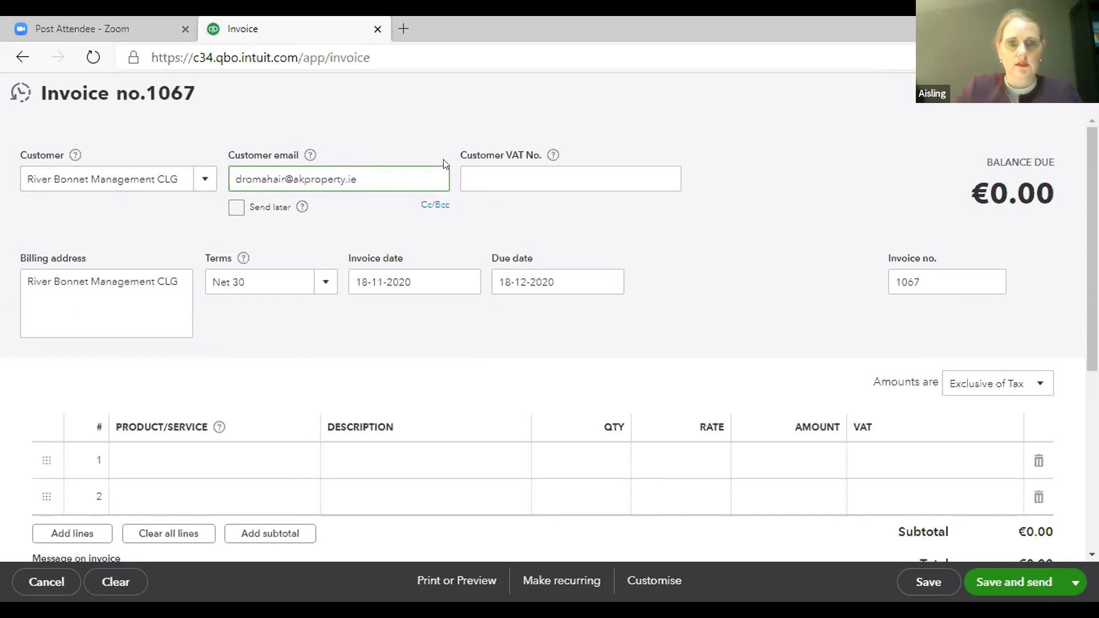
{"action": "left_click", "coordinate": [484, 167]}
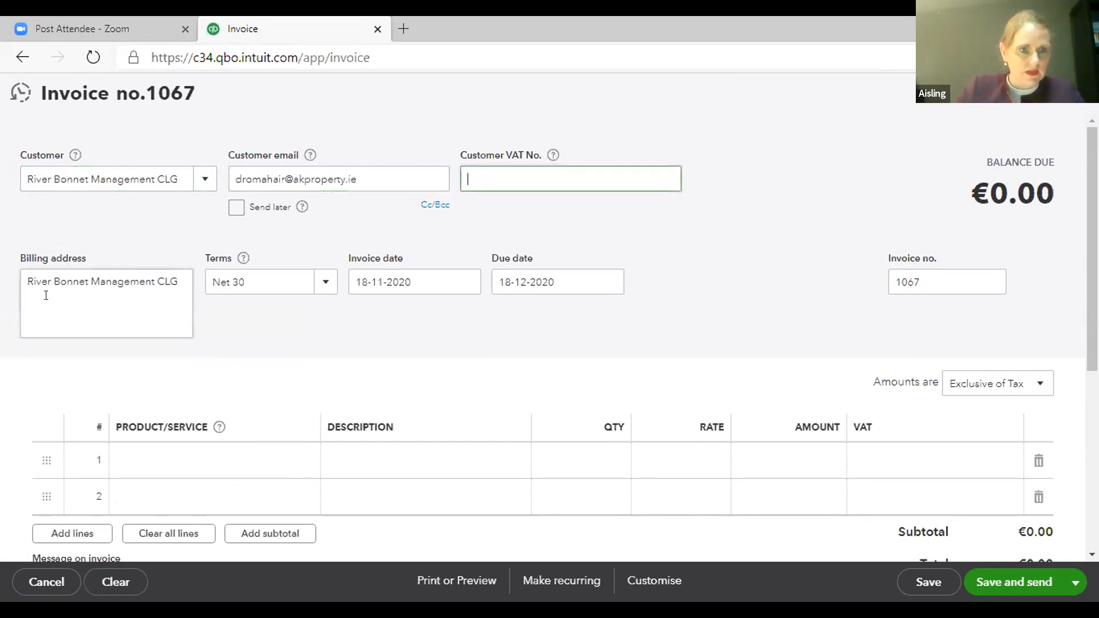
- Add the care-of postal address lines below the customer name in the billing address
{"action": "left_click", "coordinate": [181, 281]}
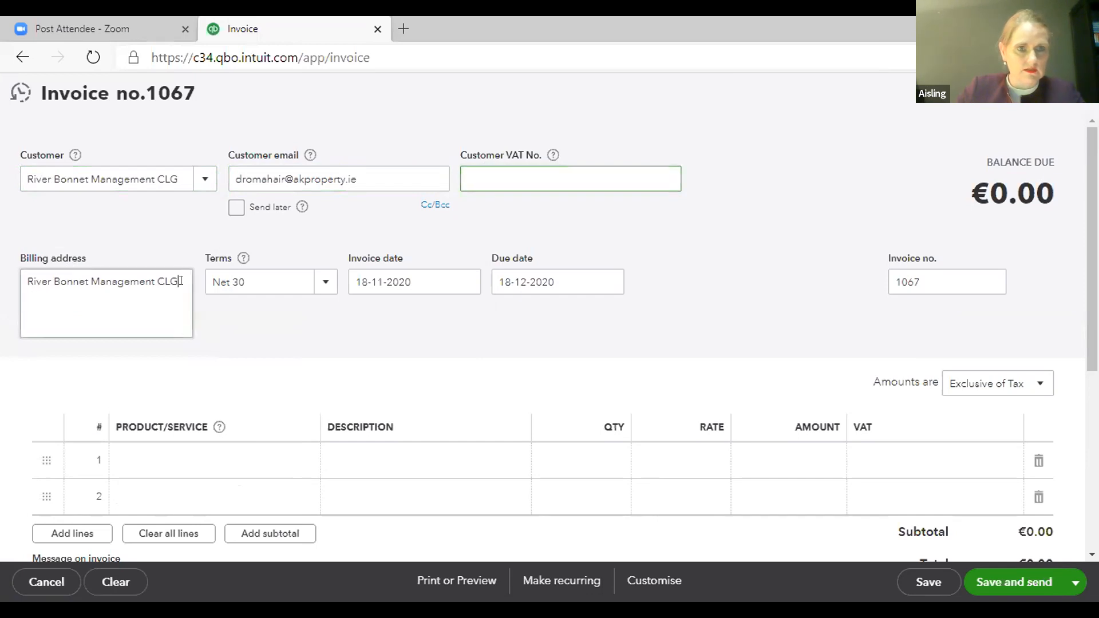
{"action": "type", "text": "C/O. a."}
{"action": "type", "text": " A.K."}
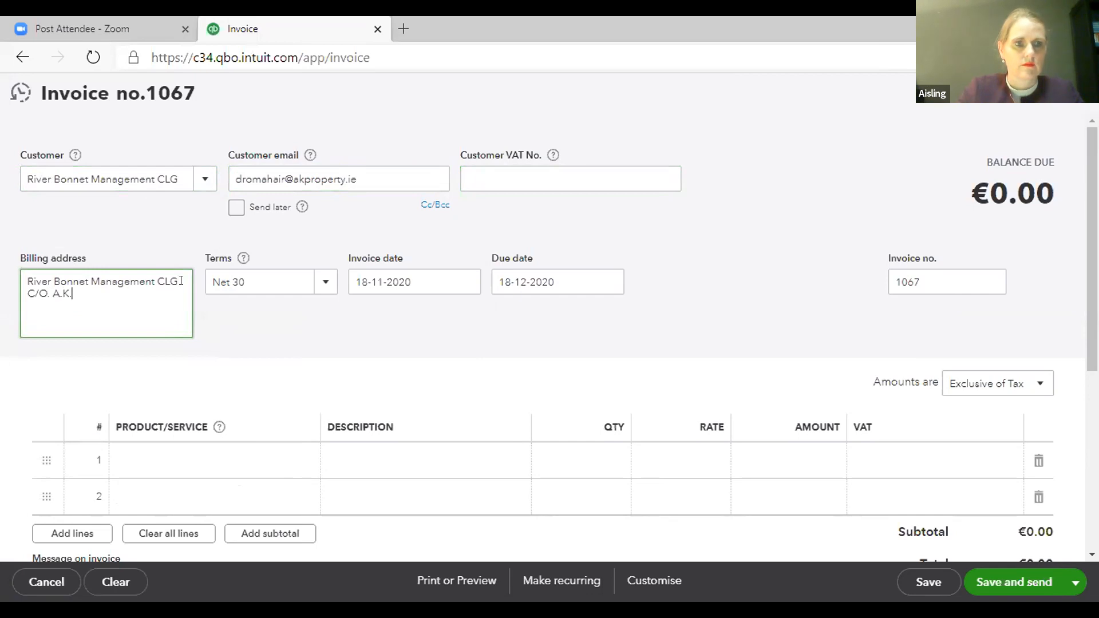
{"action": "type", "text": " Property "}
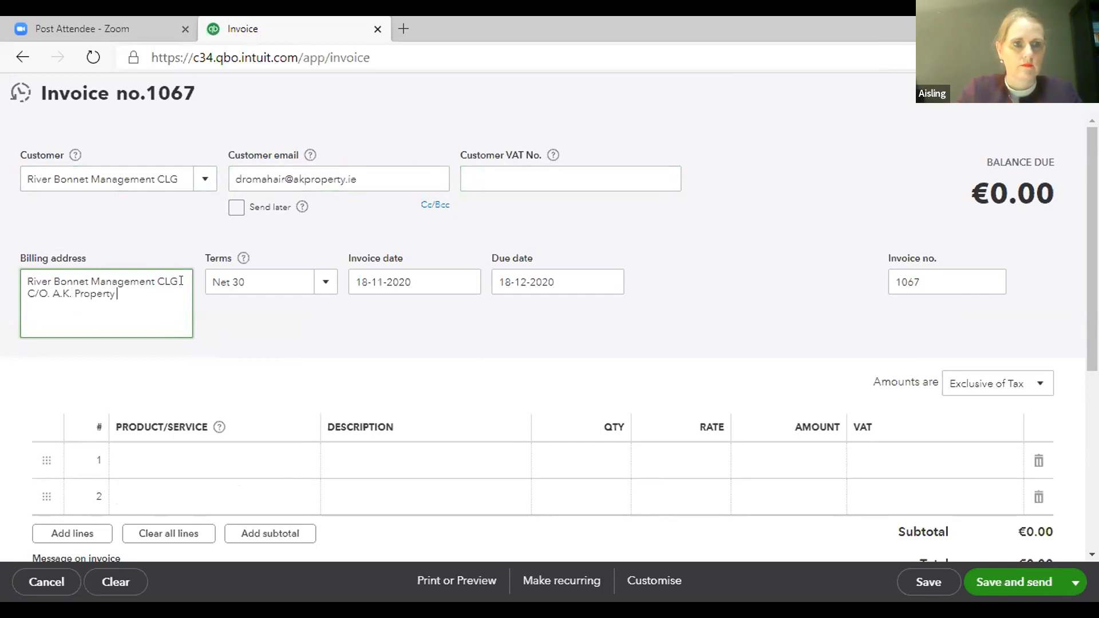
{"action": "type", "text": "Services,Main "}
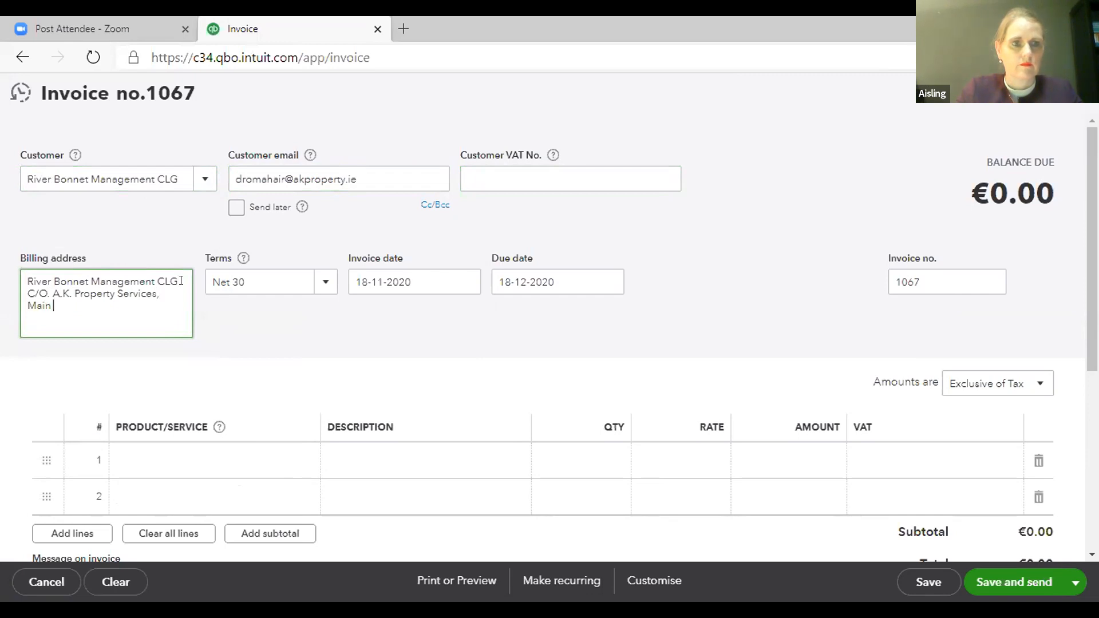
{"action": "type", "text": "Street,"}
{"action": "key", "text": "Return"}
{"action": "type", "text": "D"}
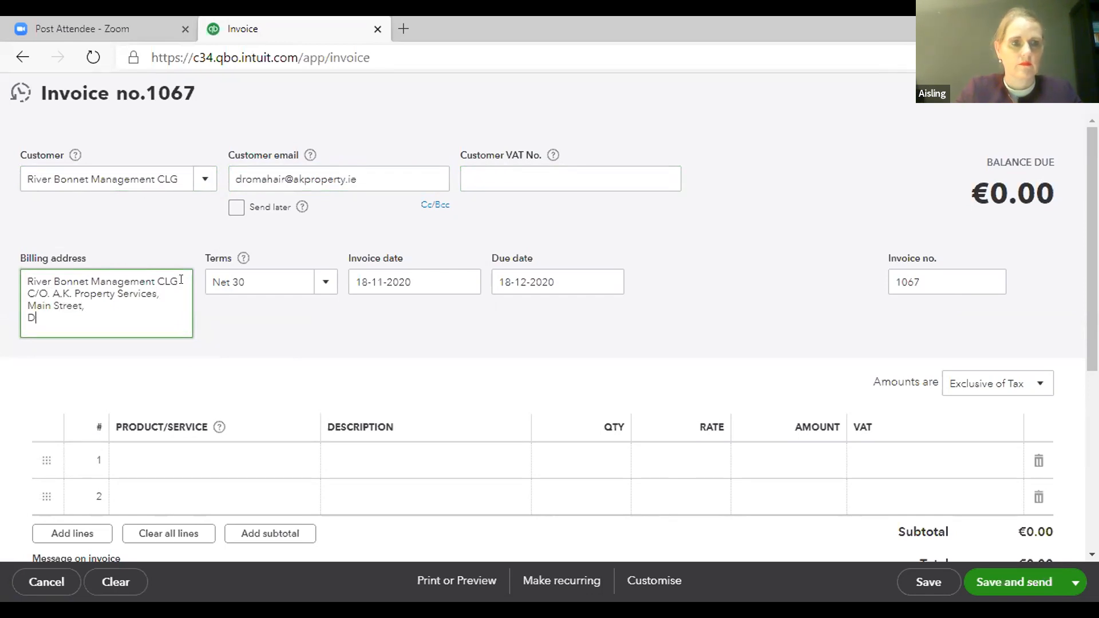
{"action": "type", "text": "oroma"}
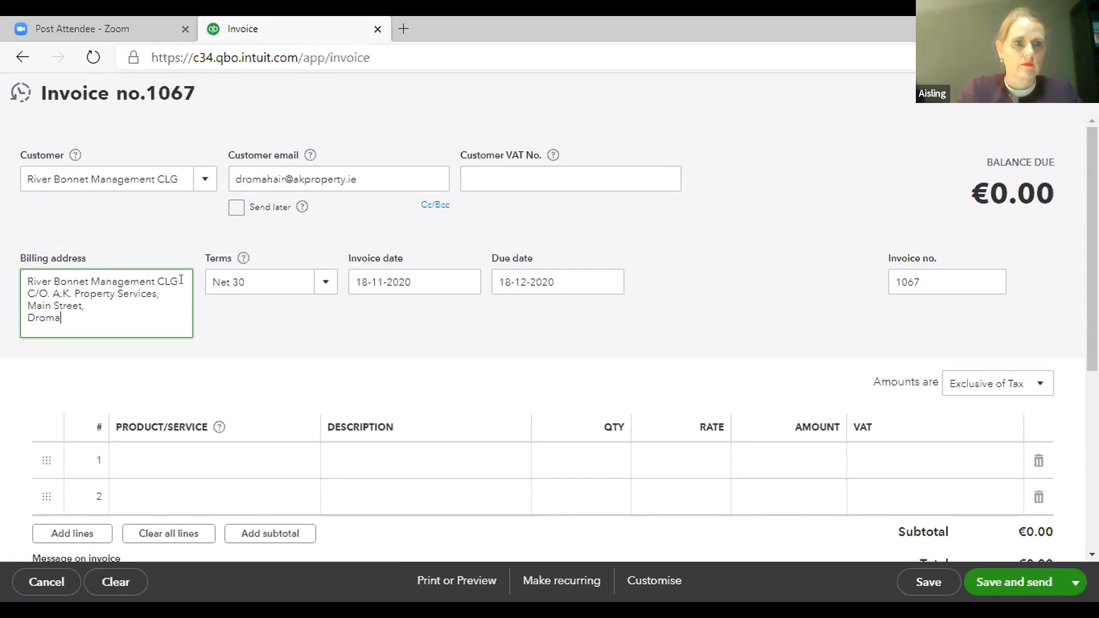
{"action": "type", "text": "hair,"}
{"action": "key", "text": "Return"}
{"action": "type", "text": "Co"}
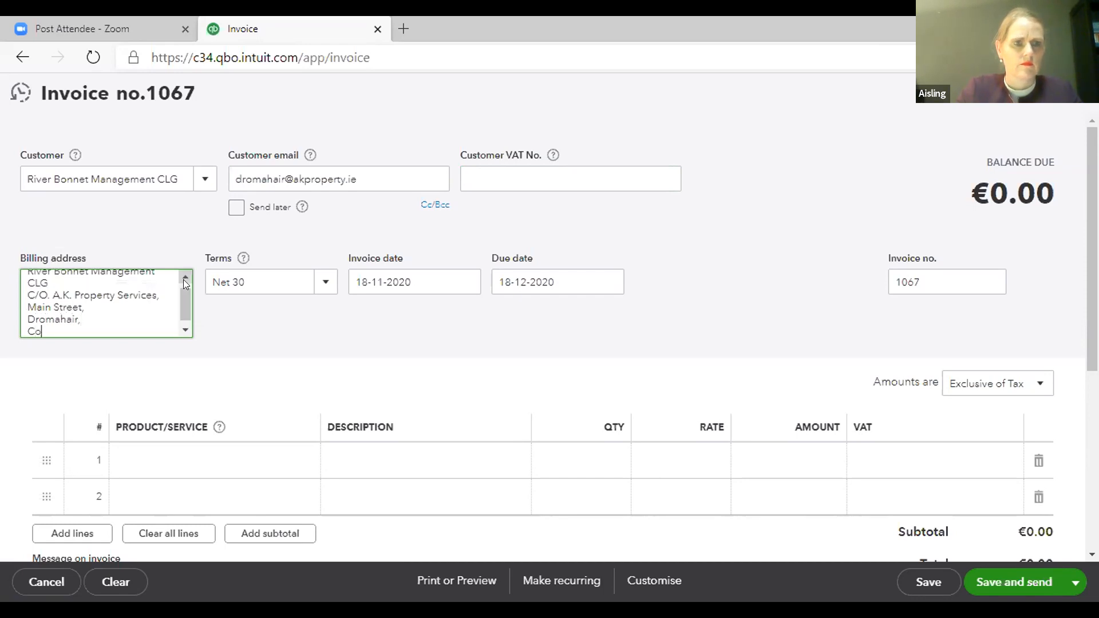
{"action": "type", "text": ". Leitrim"}
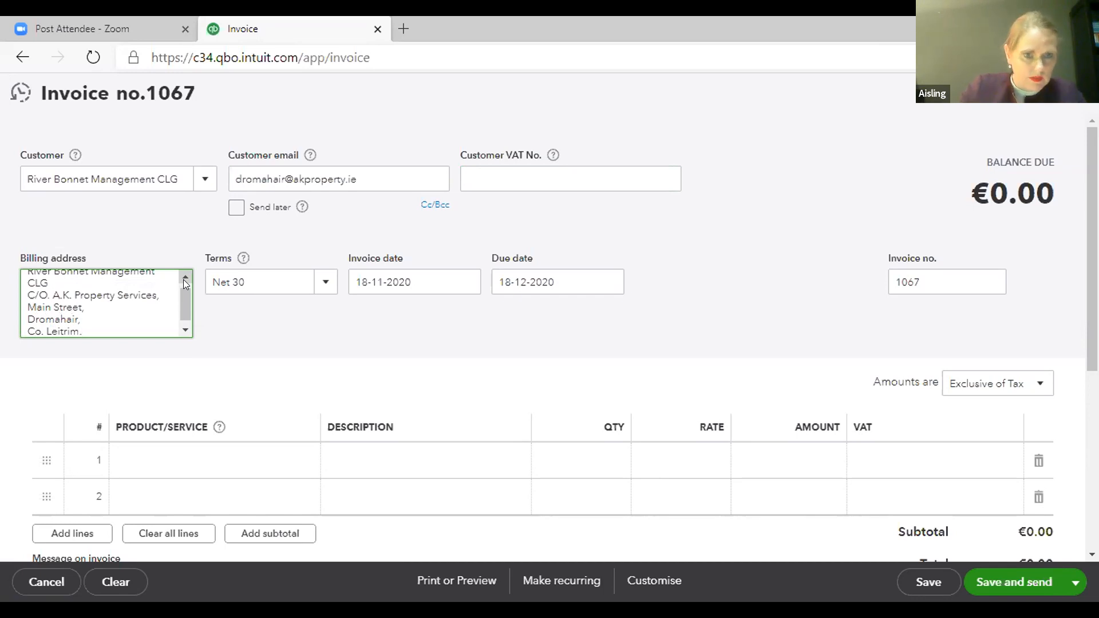
{"action": "type", "text": "."}
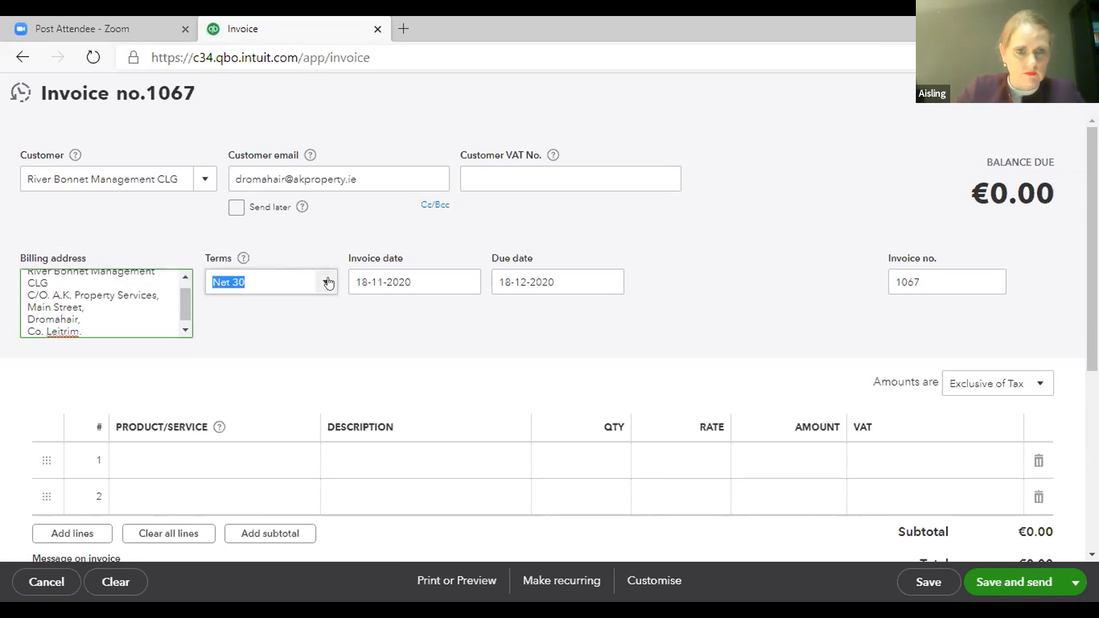
- Set the terms to Due on receipt and the invoice date to 01-11-2020
{"action": "left_click", "coordinate": [326, 283]}
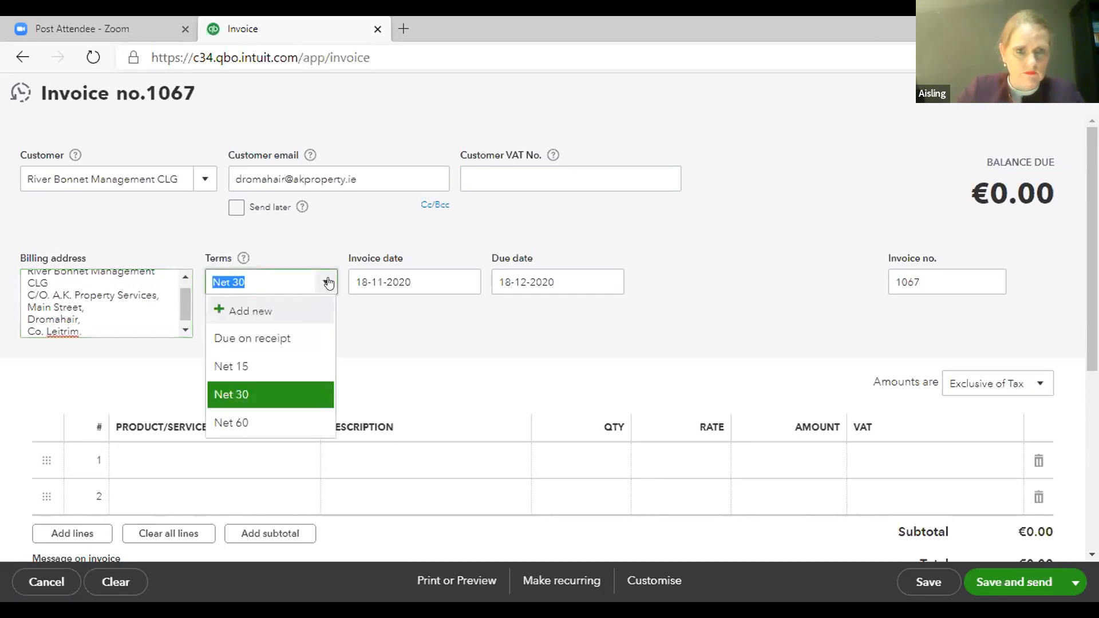
{"action": "left_click", "coordinate": [272, 338]}
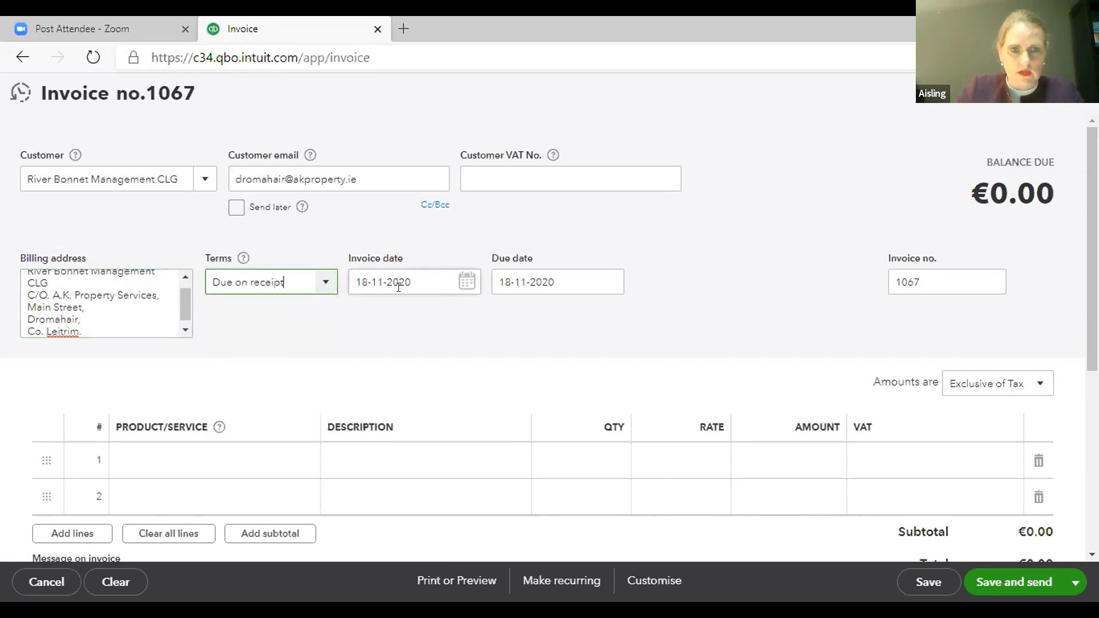
{"action": "left_click", "coordinate": [465, 281]}
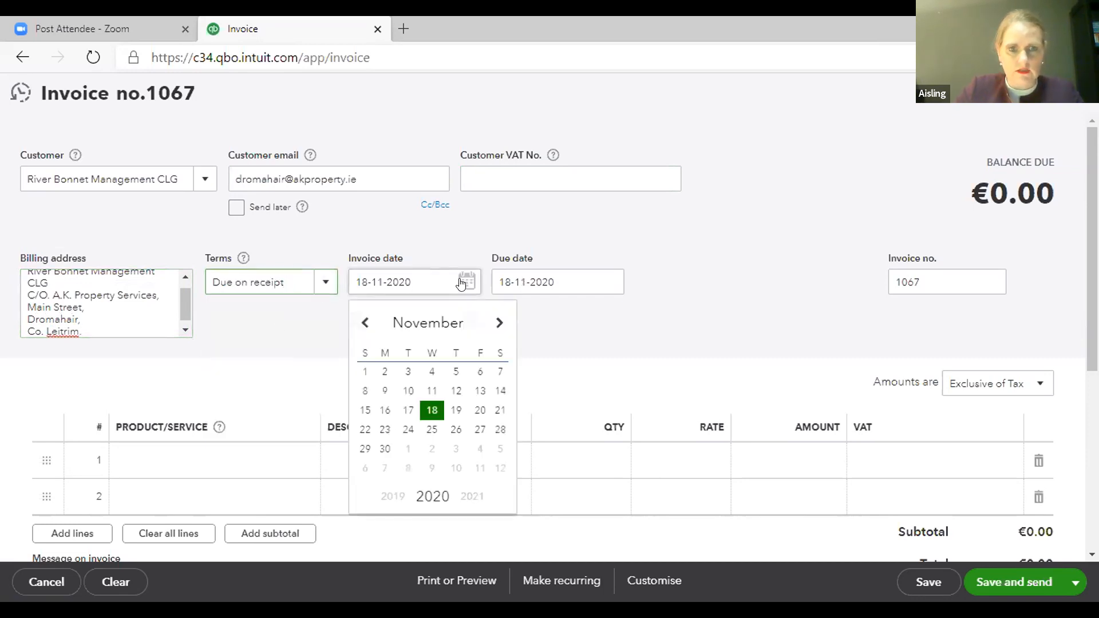
{"action": "left_click", "coordinate": [365, 373]}
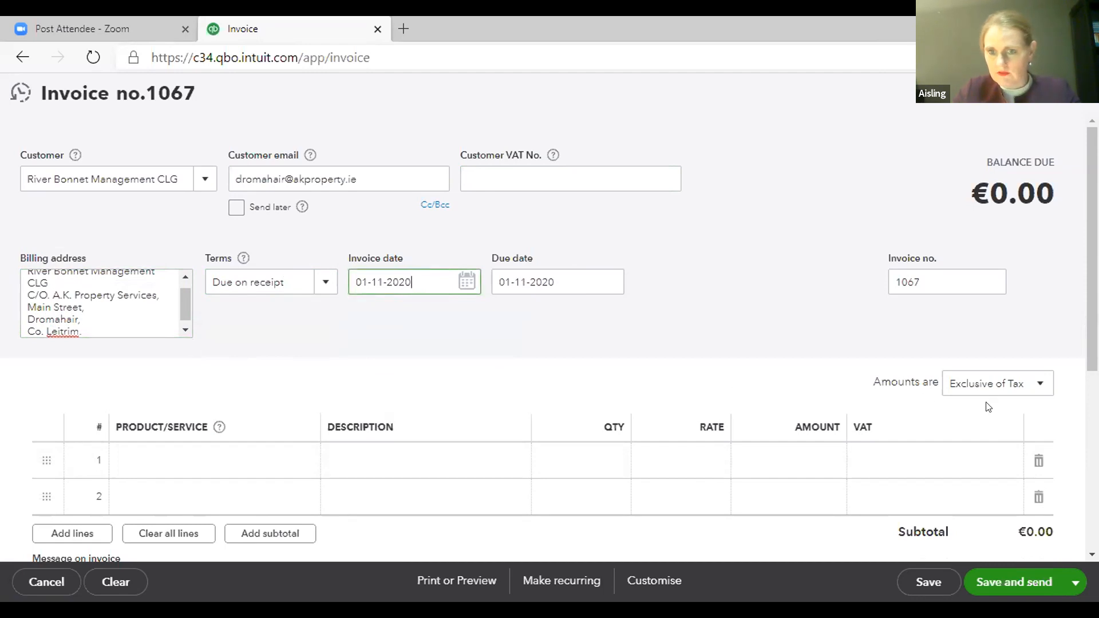
- Switch the invoice amounts to Inclusive of Tax
{"action": "left_click", "coordinate": [1037, 386]}
{"action": "left_click", "coordinate": [976, 436]}
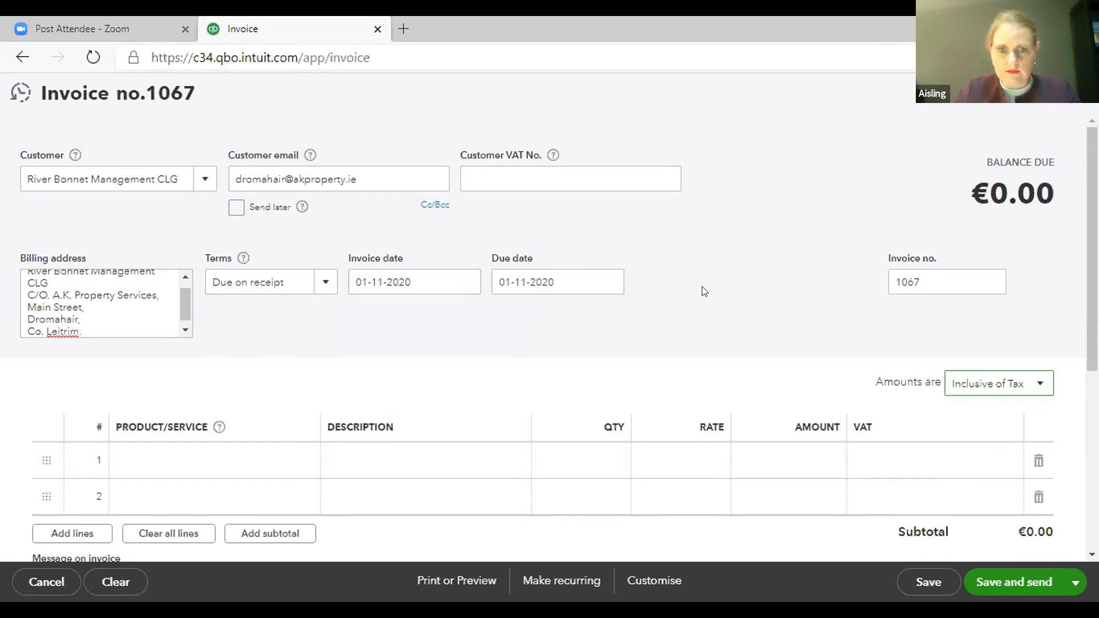
{"action": "scroll", "coordinate": [704, 292], "scroll_direction": "down", "scroll_amount": 2}
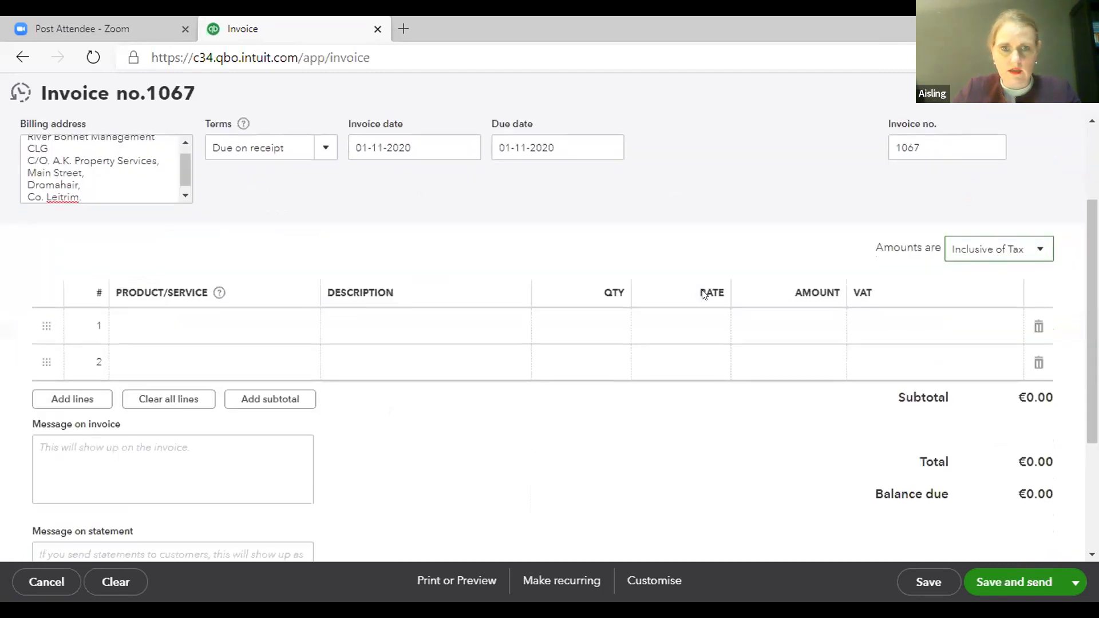
- Try to add a new product/service named Managing Agents Fees on the first invoice line, closing the product panel
{"action": "left_click", "coordinate": [150, 318]}
{"action": "type", "text": "Managing Agents Fees"}
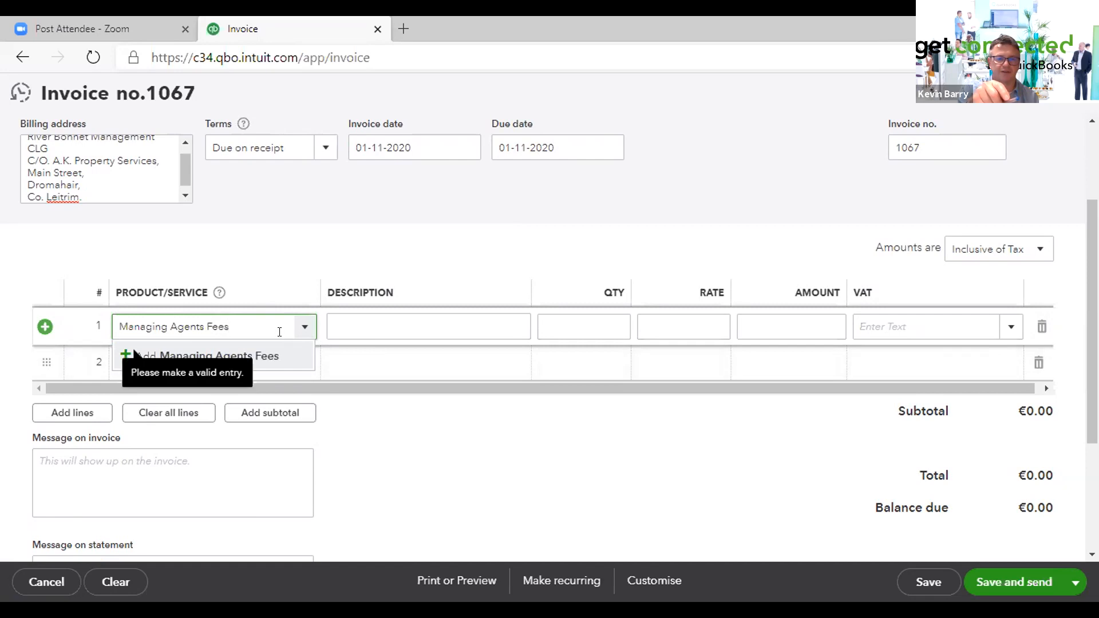
{"action": "left_click", "coordinate": [119, 355]}
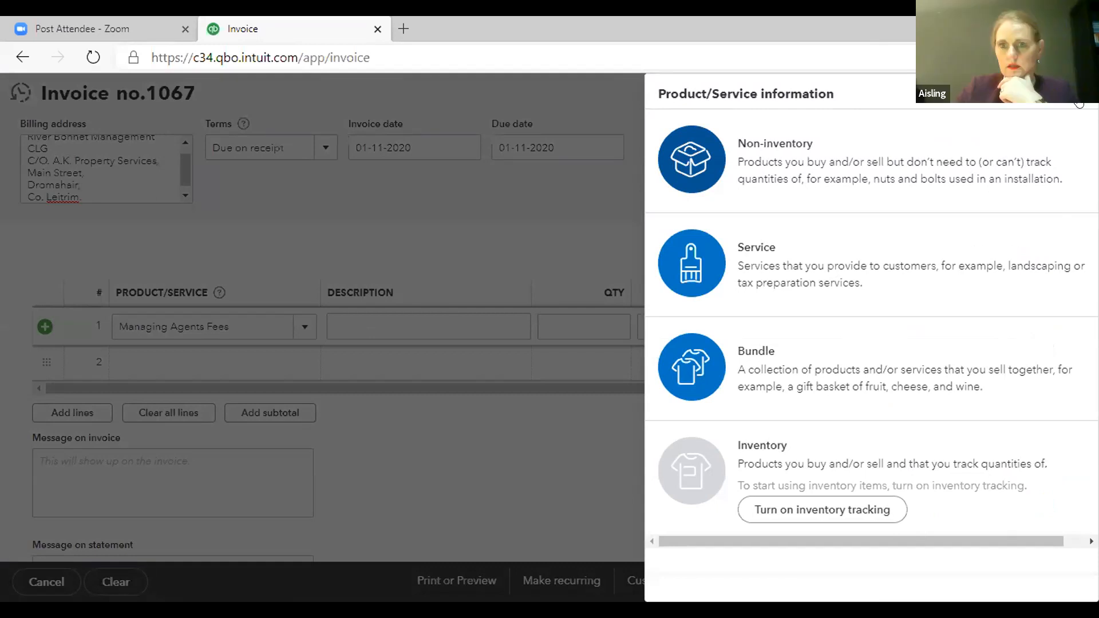
{"action": "left_click", "coordinate": [1040, 112]}
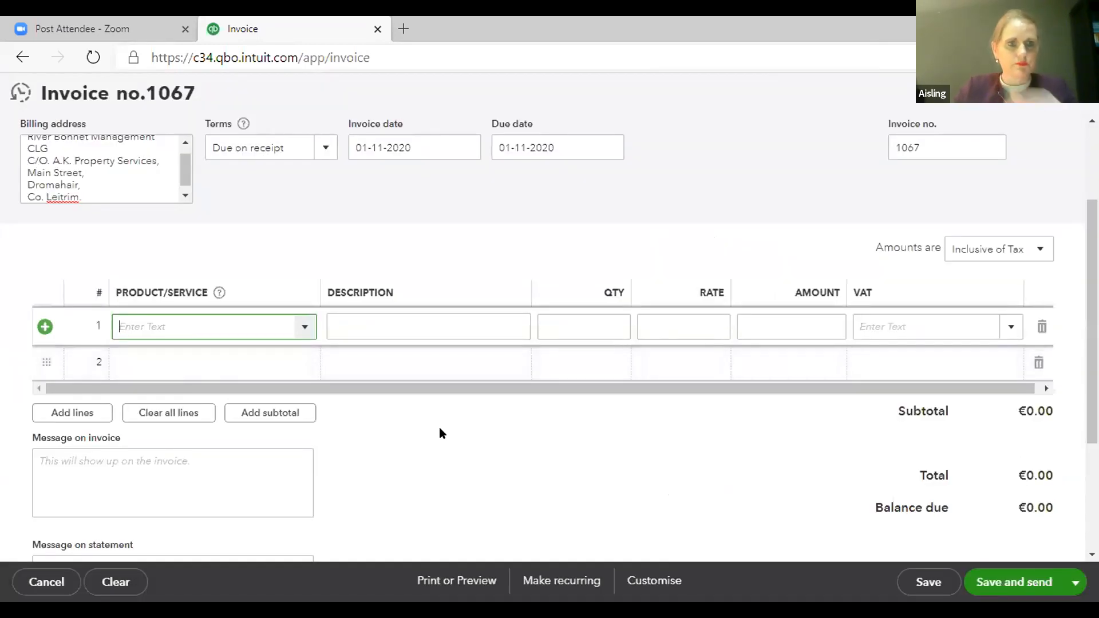
{"action": "left_click", "coordinate": [304, 327]}
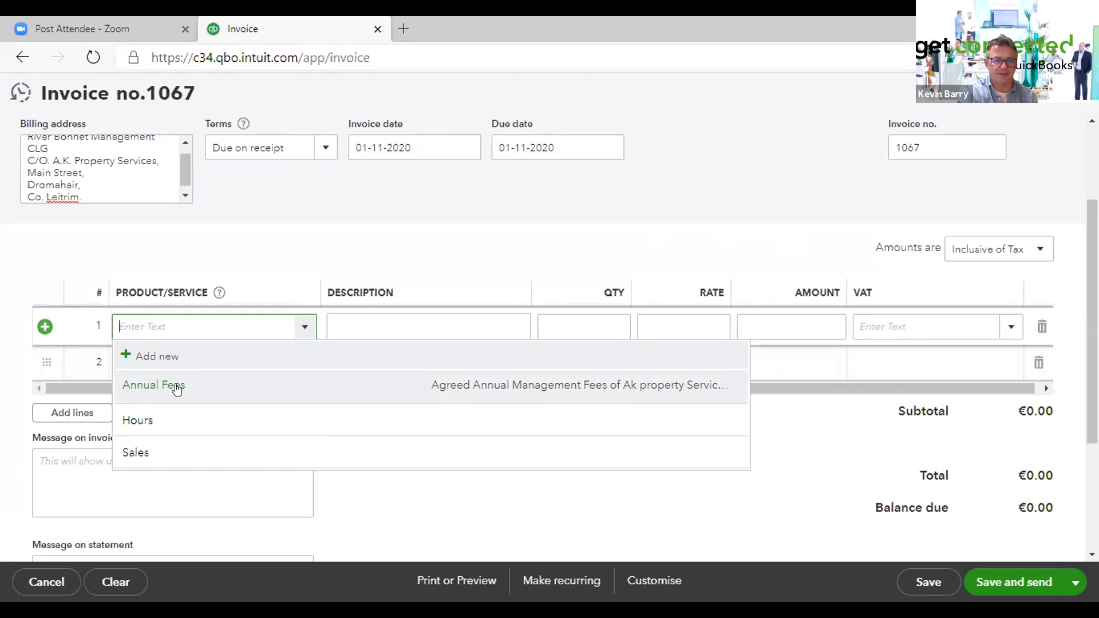
{"action": "left_click", "coordinate": [134, 357]}
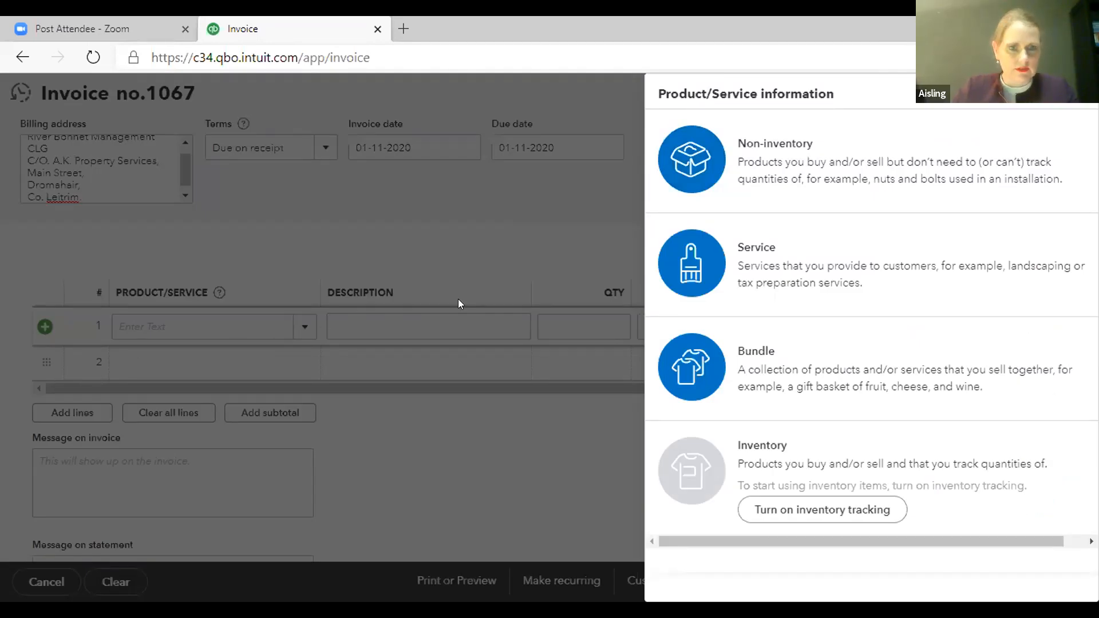
{"action": "left_click", "coordinate": [458, 302]}
- Choose the Annual Fees product for the first invoice line
{"action": "left_click", "coordinate": [305, 326]}
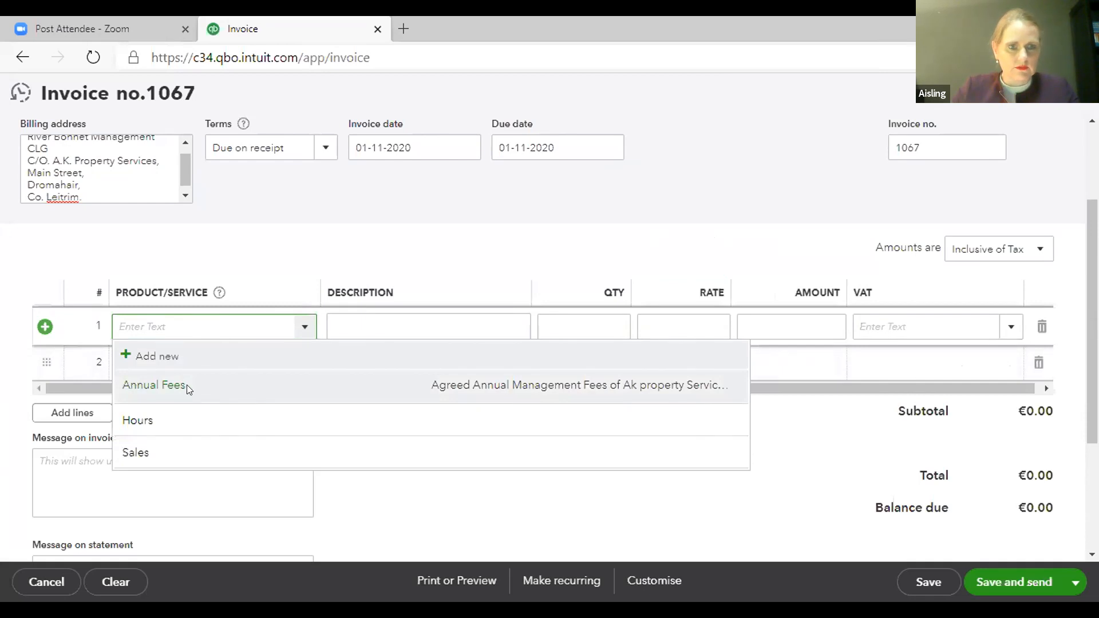
{"action": "left_click", "coordinate": [187, 385]}
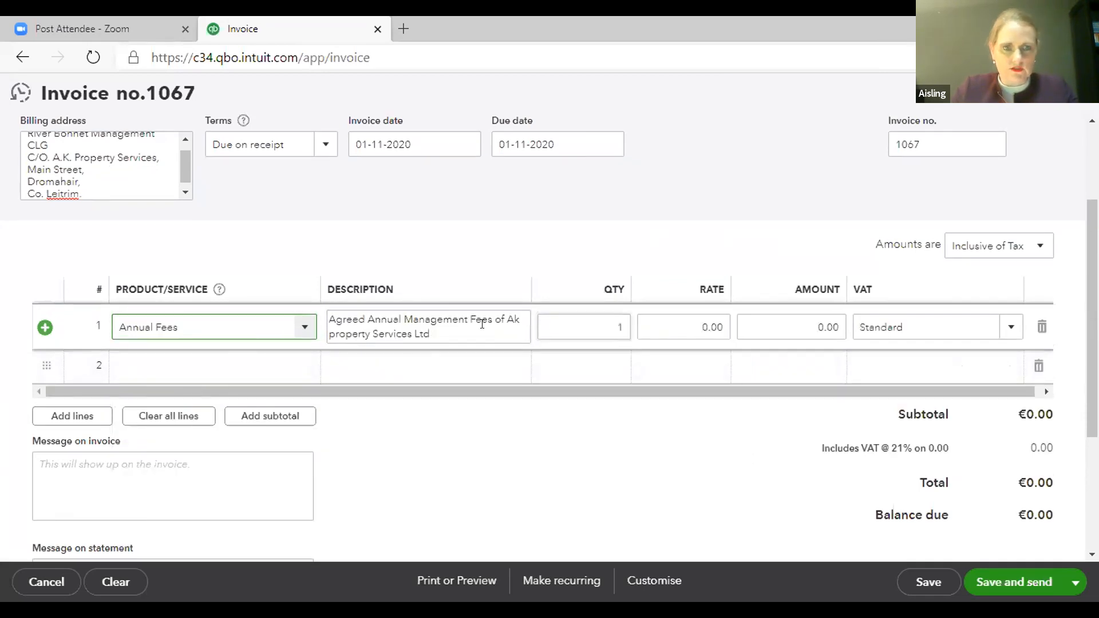
{"action": "key", "text": "Tab"}
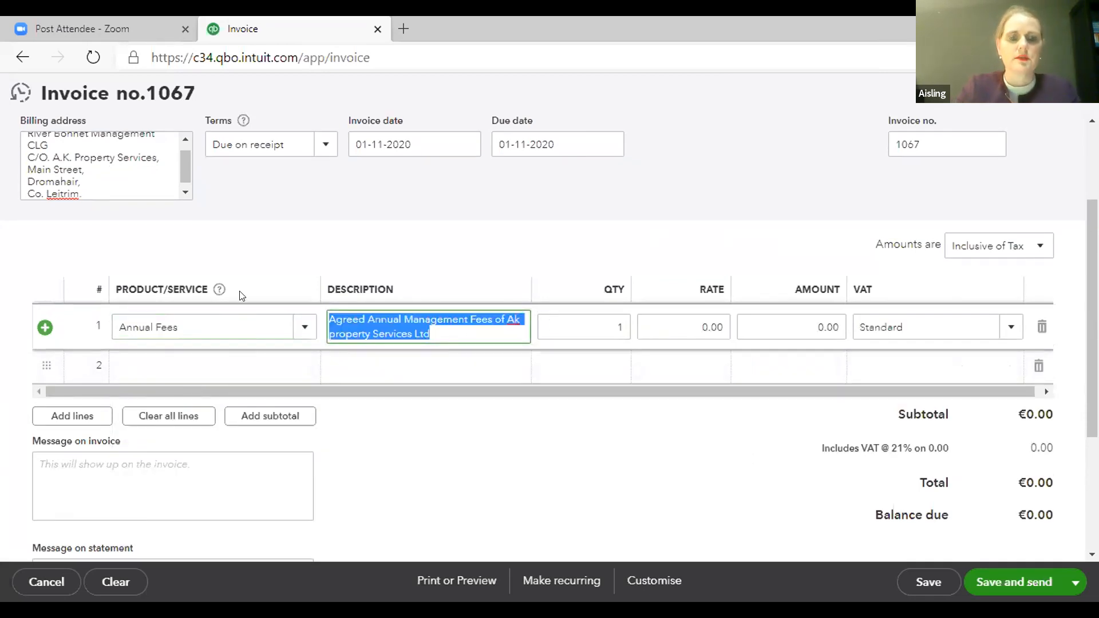
- Enter the description Managing Agents Fees on the first invoice line and move to its amount
{"action": "type", "text": "Managing "}
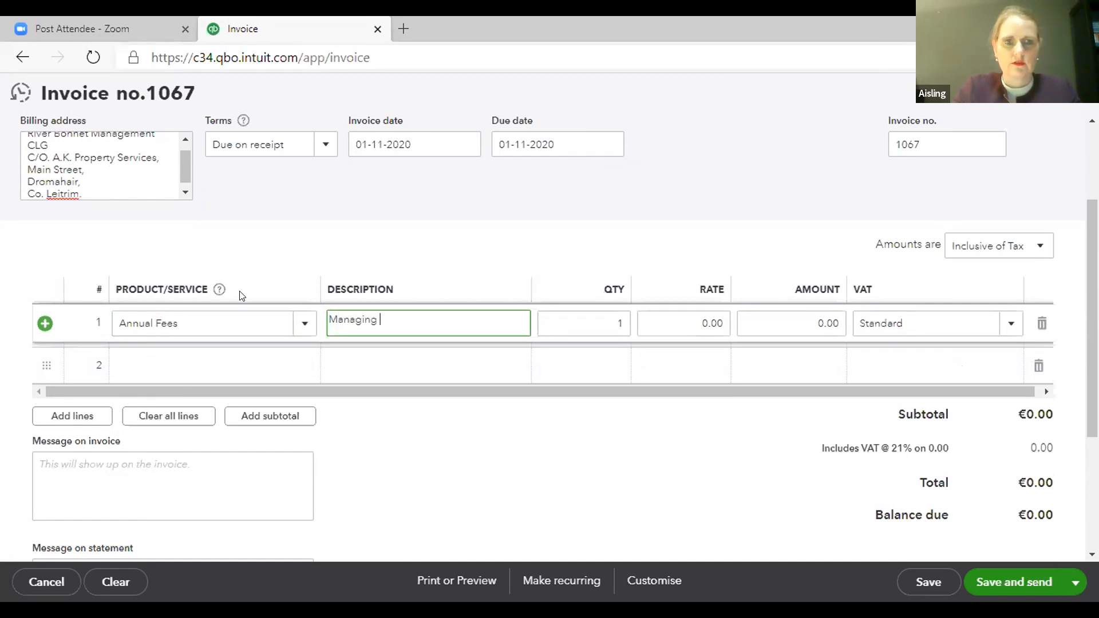
{"action": "type", "text": "Agents Fees"}
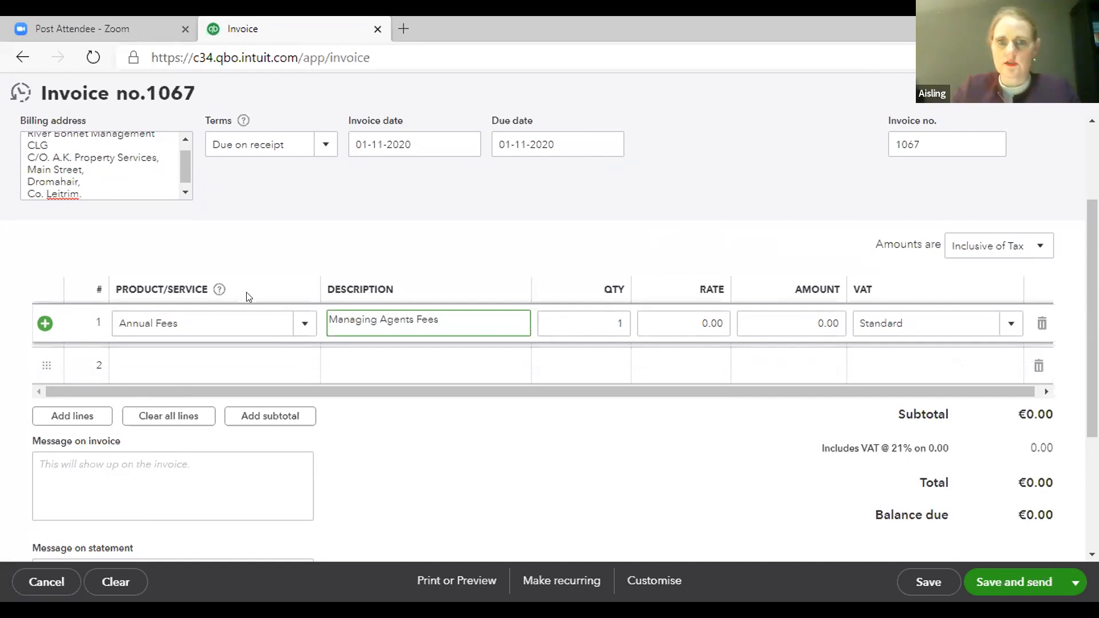
{"action": "left_click", "coordinate": [808, 322]}
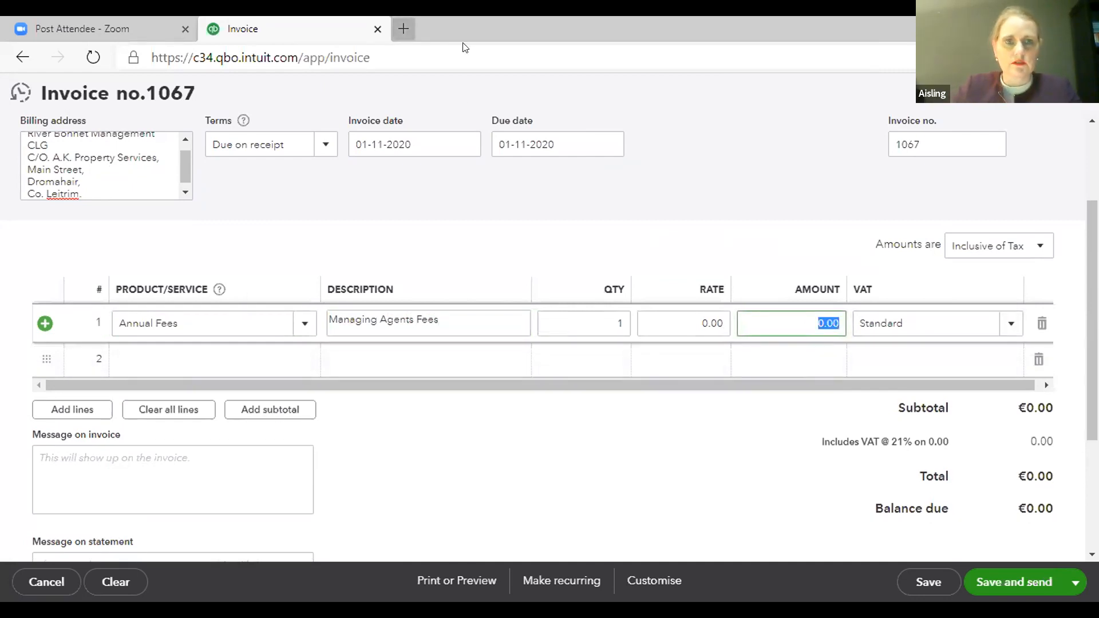
- Open Bank of Ireland 365 Online in a new browser tab by searching boi365, and accept all cookies
{"action": "key", "text": "ctrl+t"}
{"action": "type", "text": "boi365"}
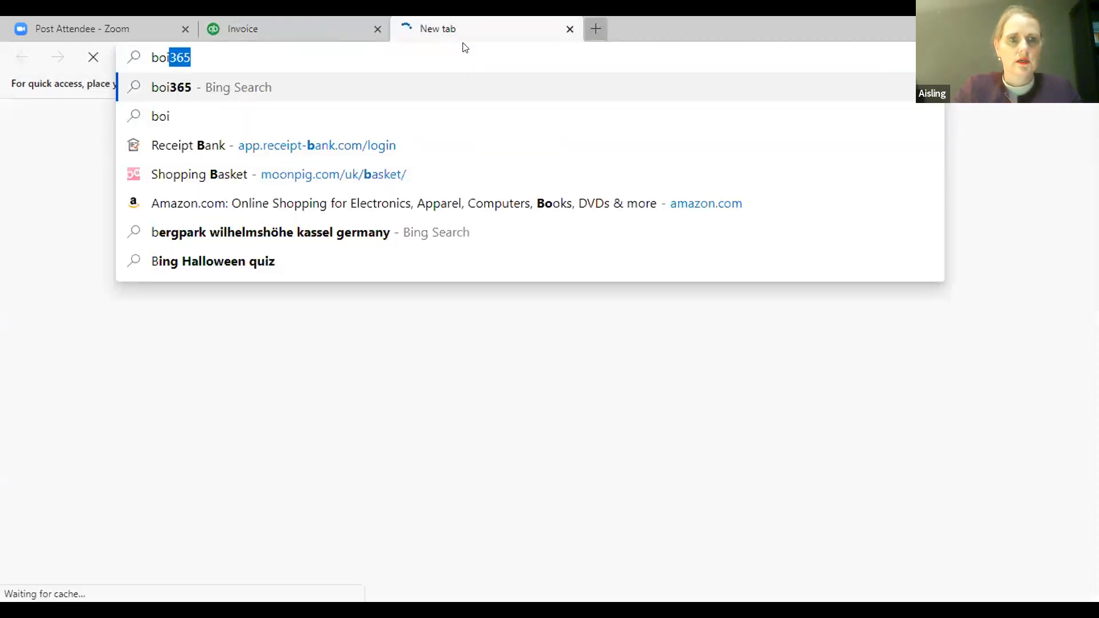
{"action": "key", "text": "Return"}
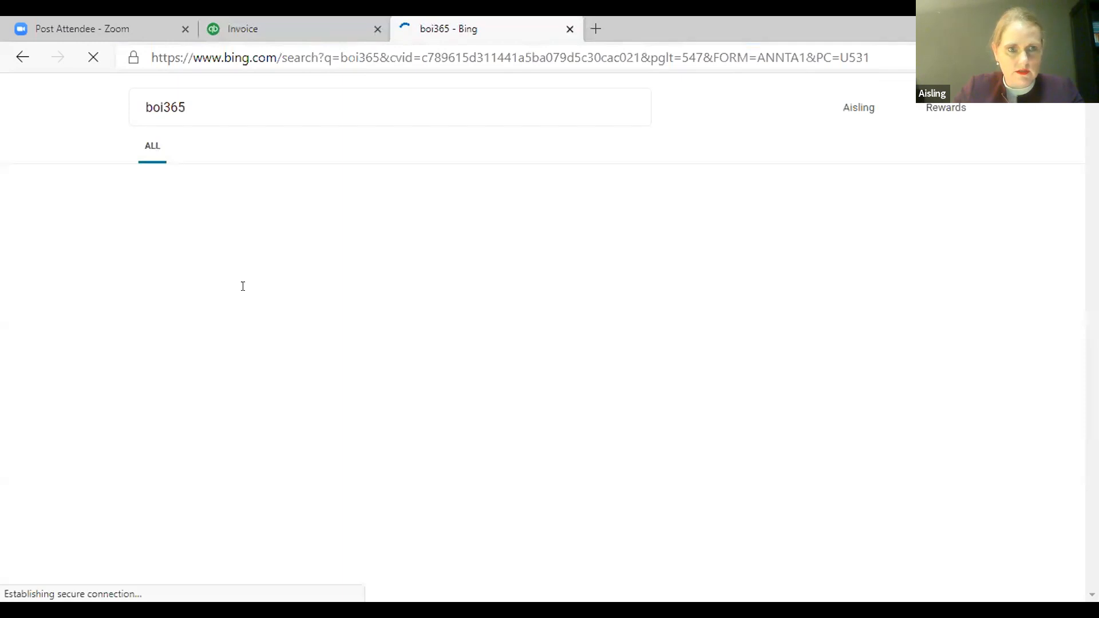
{"action": "left_click", "coordinate": [292, 216]}
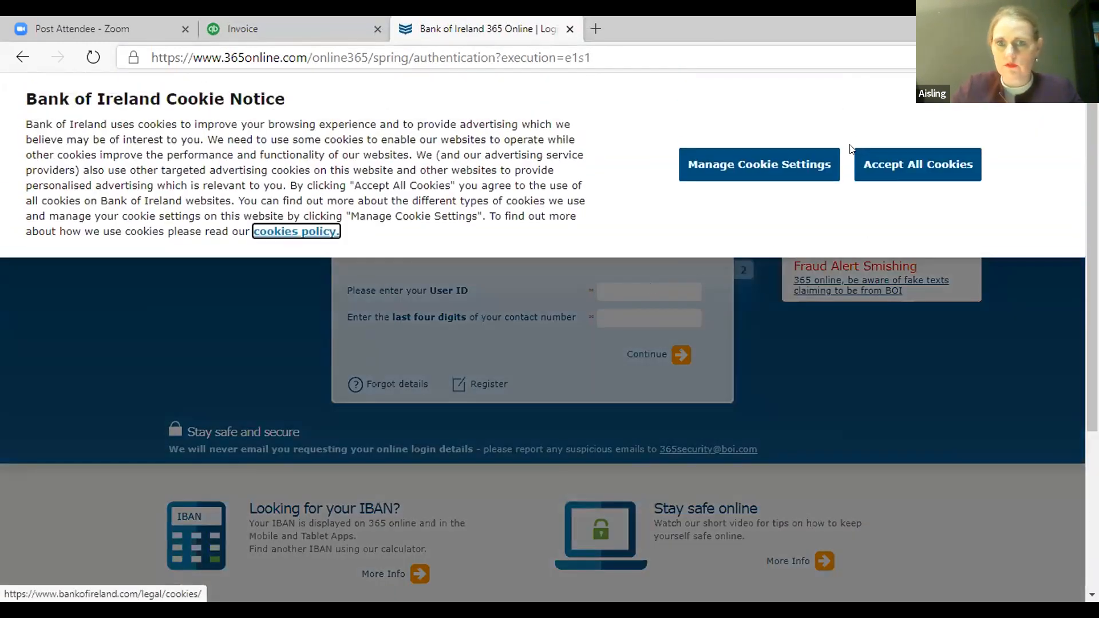
{"action": "left_click", "coordinate": [881, 166]}
- Enter the user ID and the last four digits of the contact number, and continue the login
{"action": "left_click", "coordinate": [644, 281]}
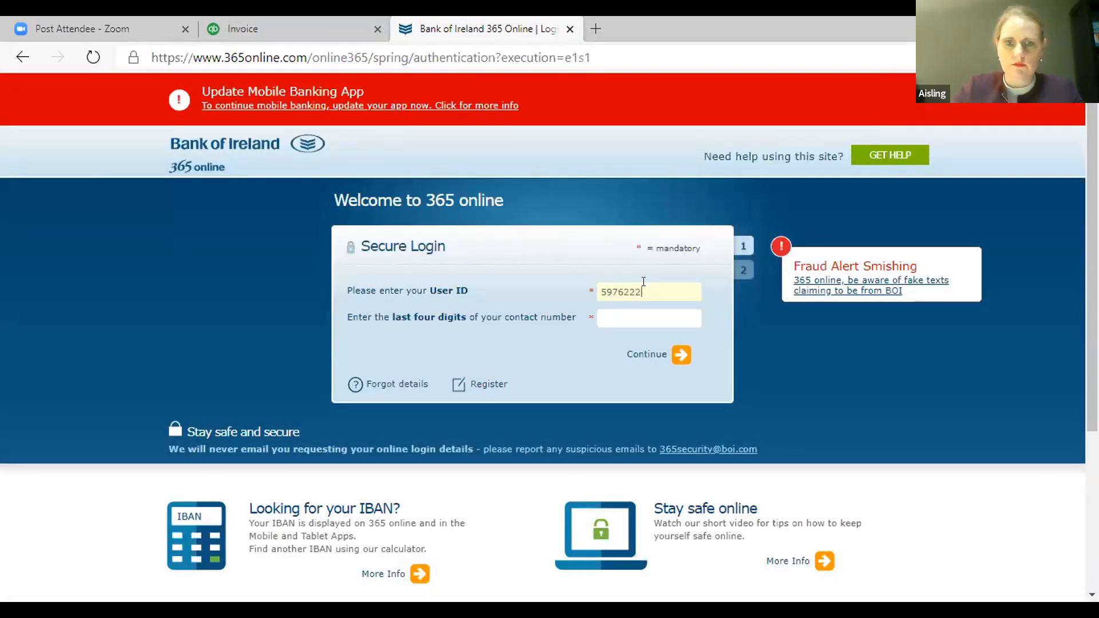
{"action": "type", "text": "5007"}
{"action": "key", "text": "Tab"}
{"action": "key", "text": "Return"}
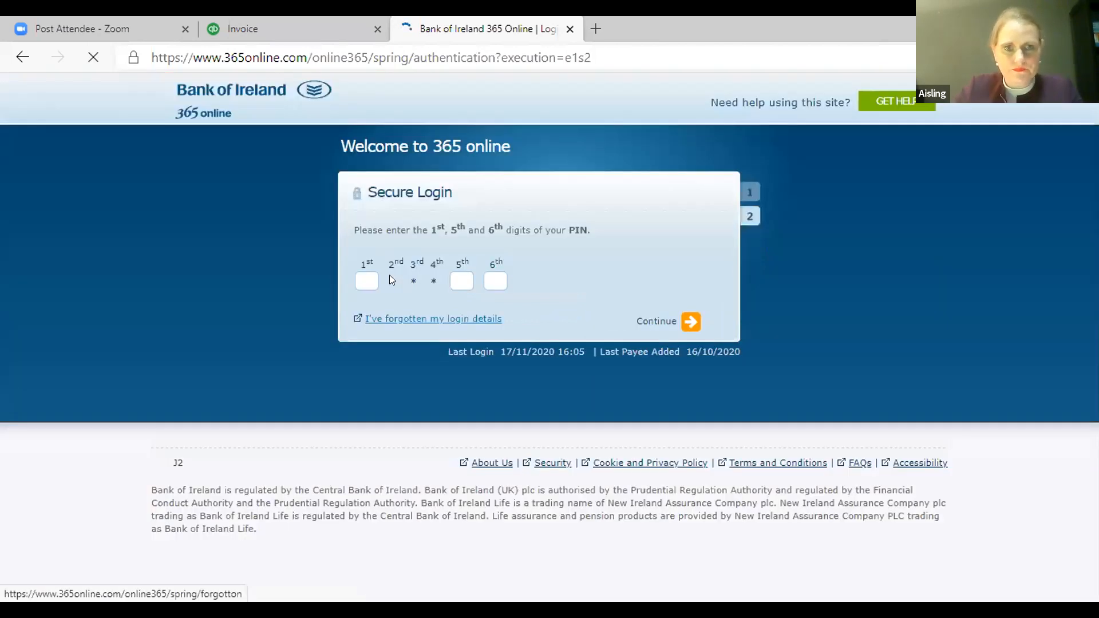
- Enter the requested PIN digits to finish logging in
{"action": "left_click", "coordinate": [379, 275]}
{"action": "type", "text": "•••"}
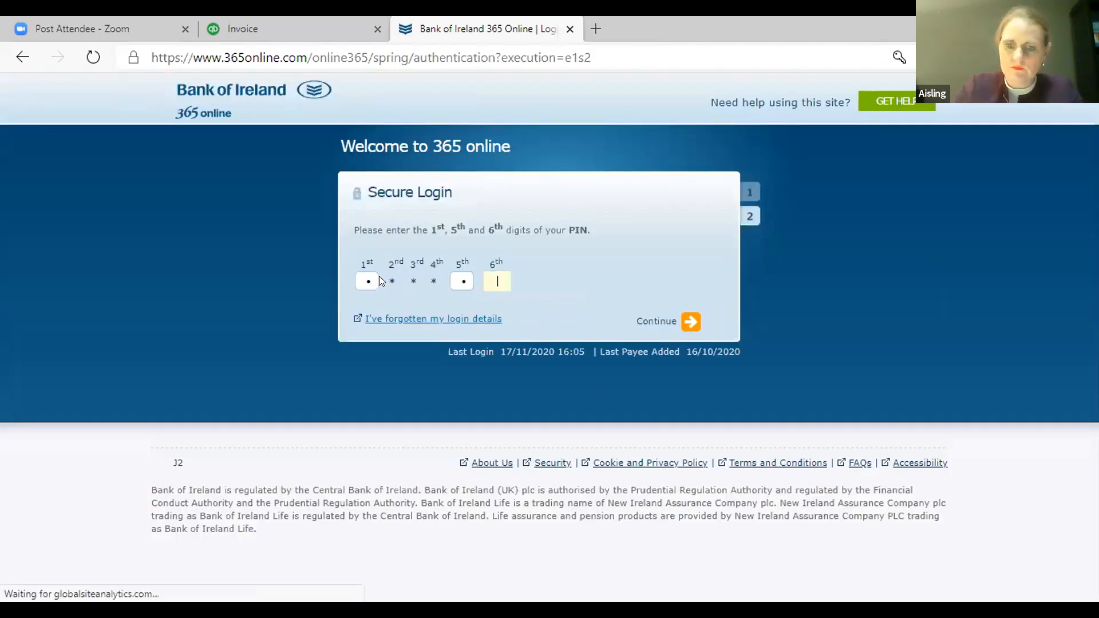
{"action": "key", "text": "Return"}
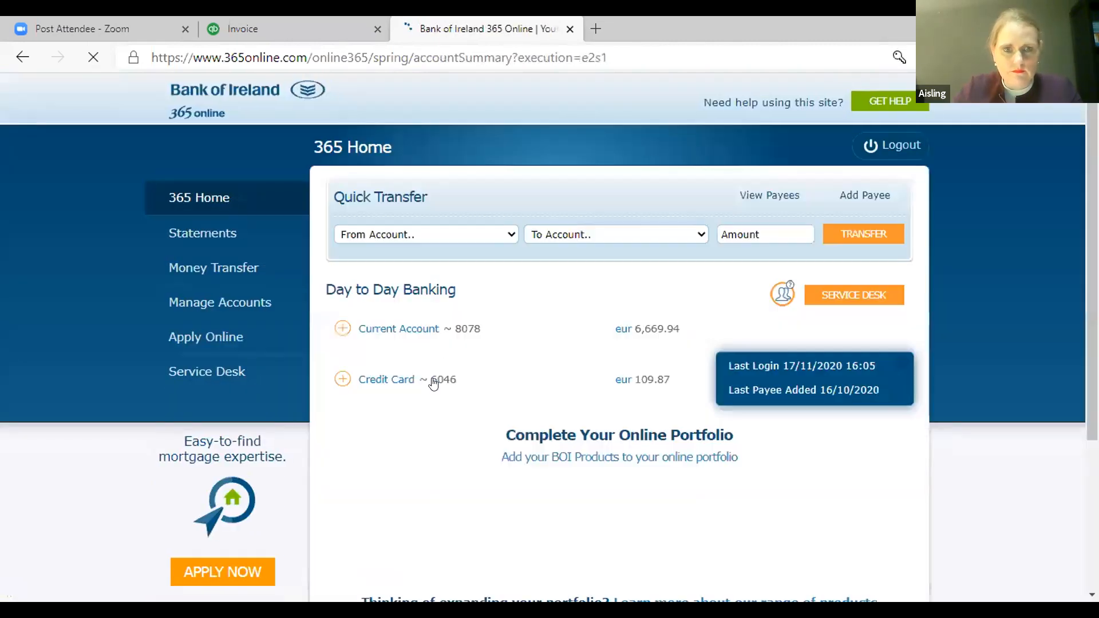
- Review the current account's transactions, paging through the statement to earlier entries
{"action": "left_click", "coordinate": [541, 343]}
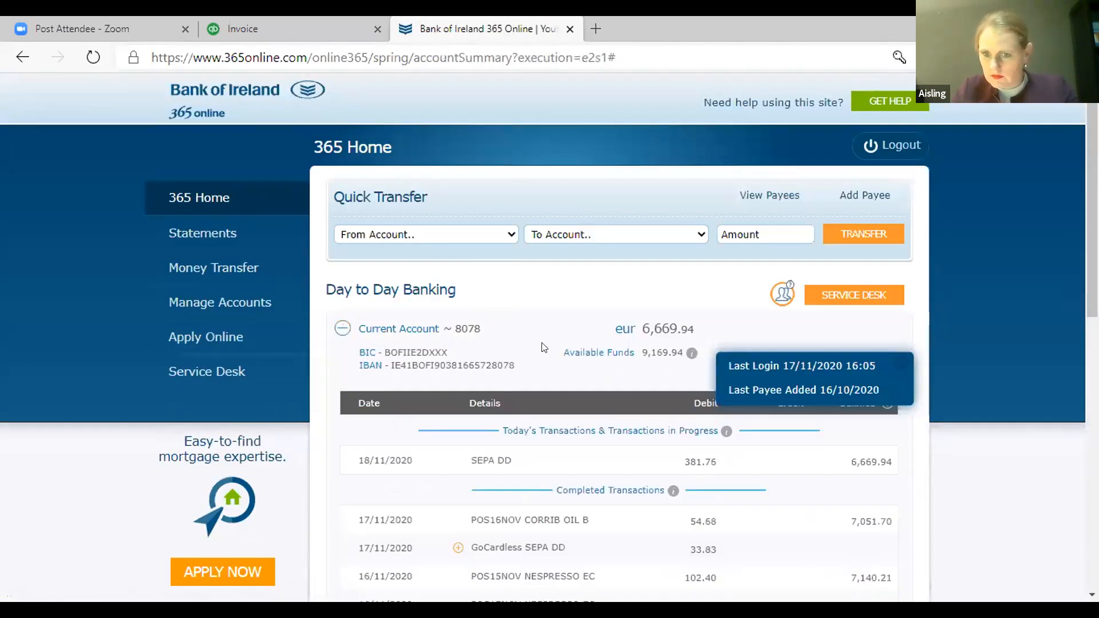
{"action": "scroll", "coordinate": [600, 394], "scroll_direction": "down", "scroll_amount": 8}
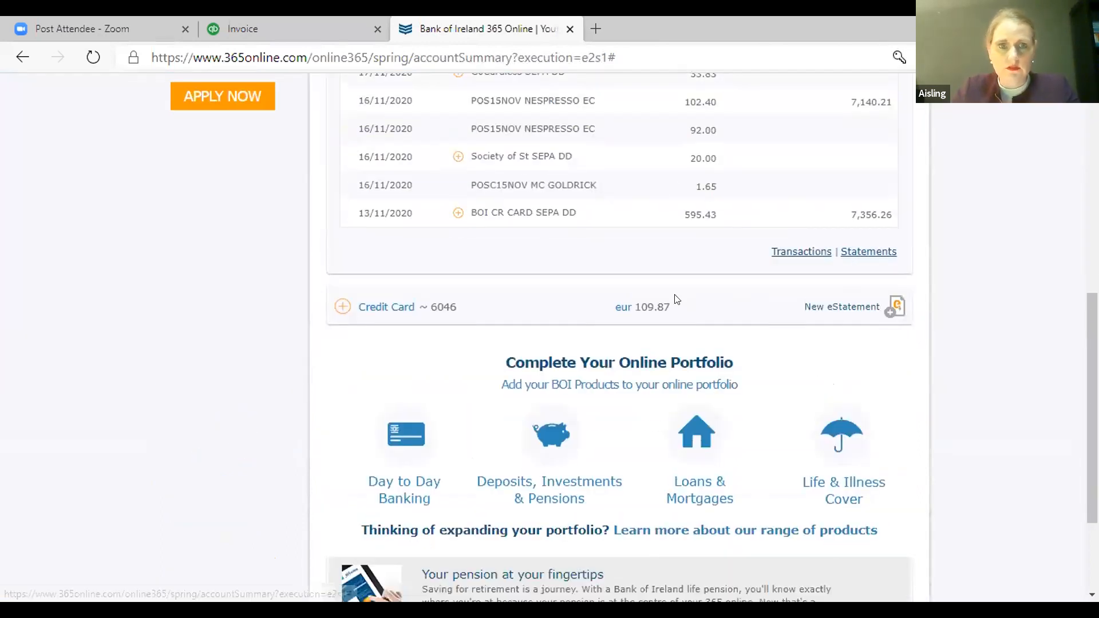
{"action": "left_click", "coordinate": [803, 254]}
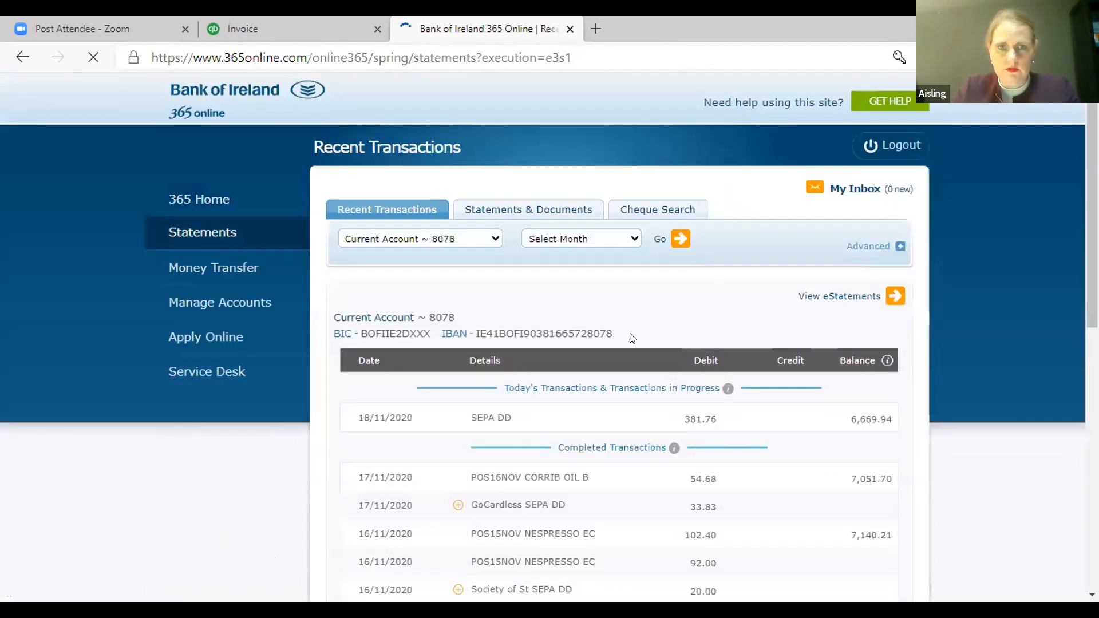
{"action": "scroll", "coordinate": [780, 380], "scroll_direction": "down", "scroll_amount": 12}
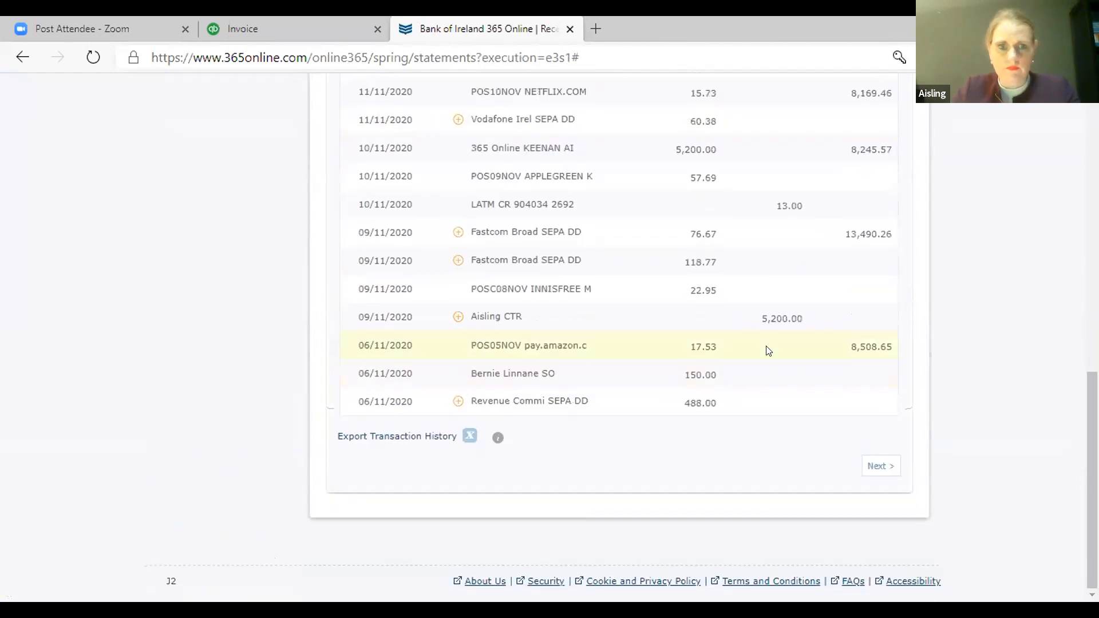
{"action": "left_click", "coordinate": [870, 461]}
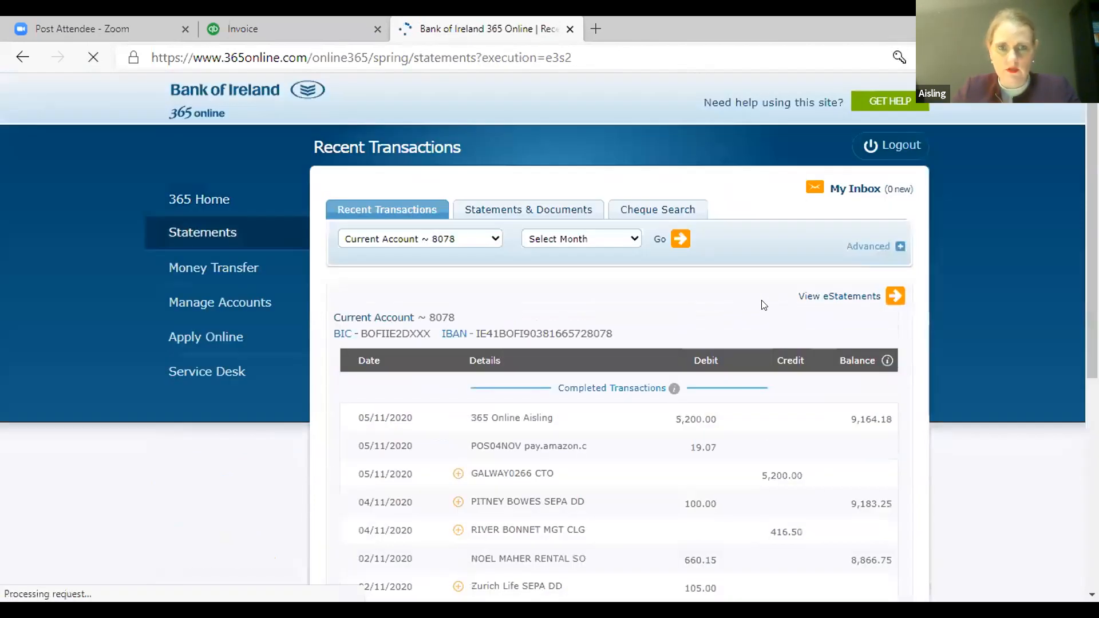
{"action": "scroll", "coordinate": [762, 312], "scroll_direction": "down", "scroll_amount": 8}
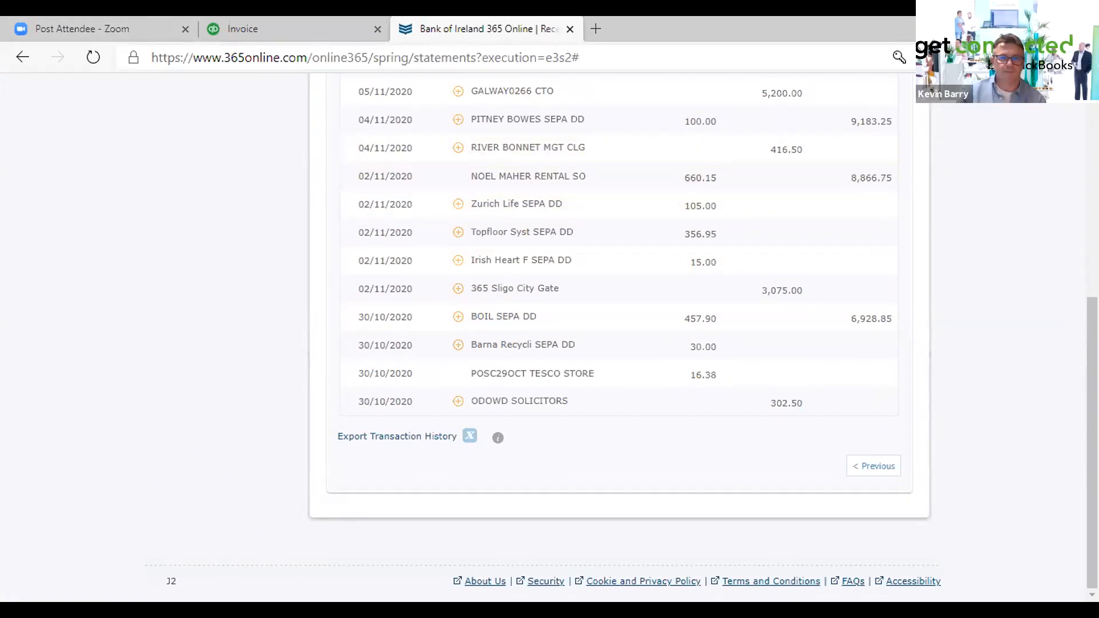
- Switch back to the invoice, set the first line's amount to 416.50 and save the invoice
{"action": "left_click", "coordinate": [247, 30]}
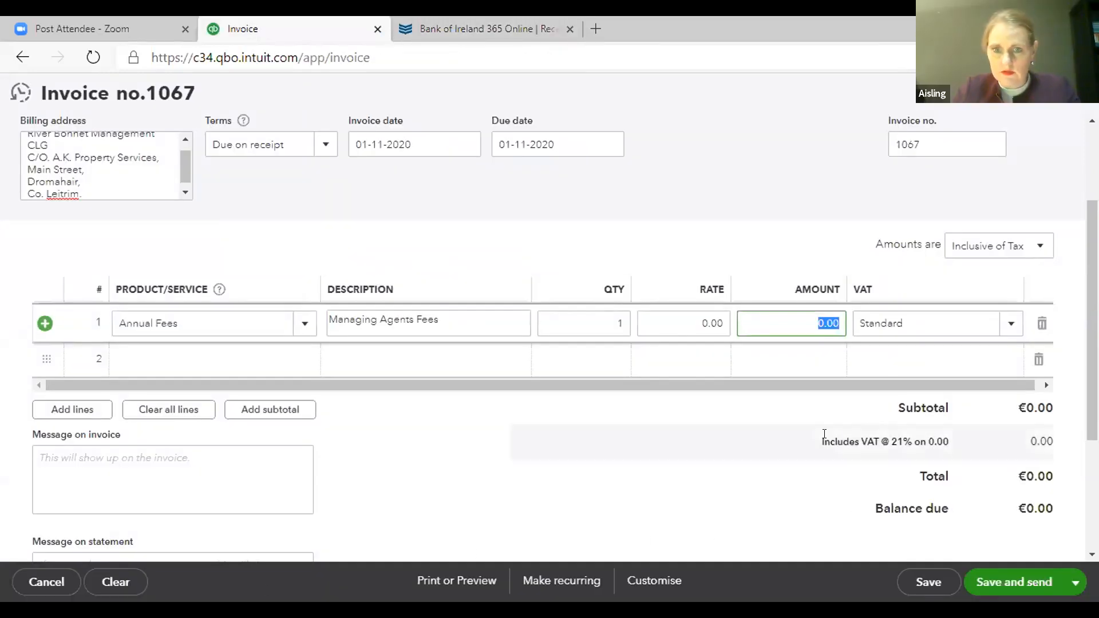
{"action": "type", "text": "412.50"}
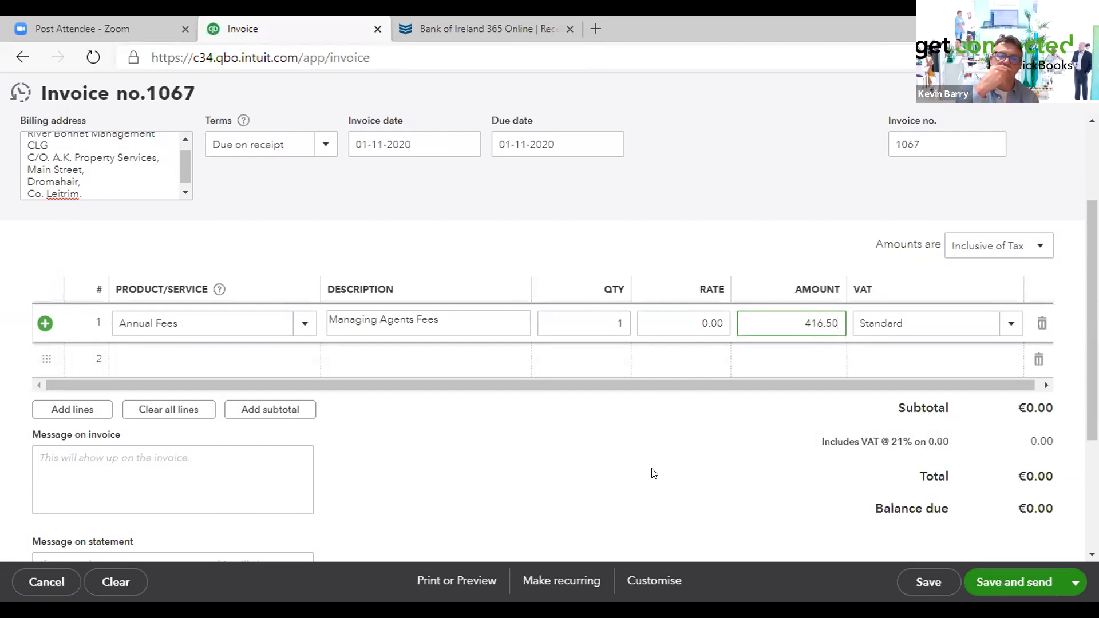
{"action": "left_click", "coordinate": [919, 582]}
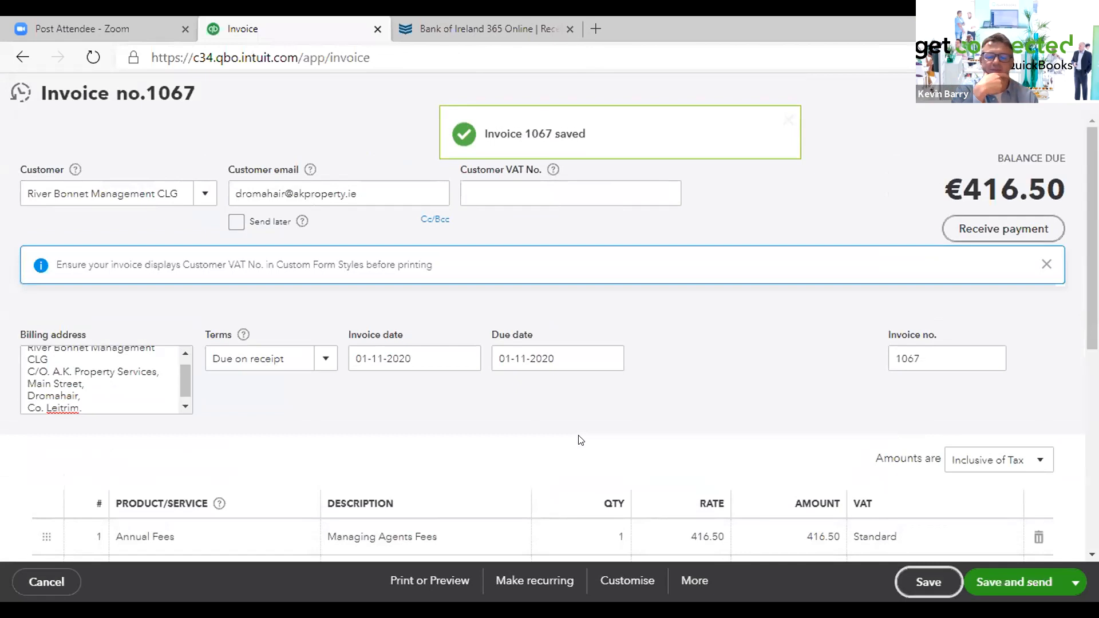
- Open the print preview of the invoice, scroll through it, and close it
{"action": "scroll", "coordinate": [710, 359], "scroll_direction": "down", "scroll_amount": 6}
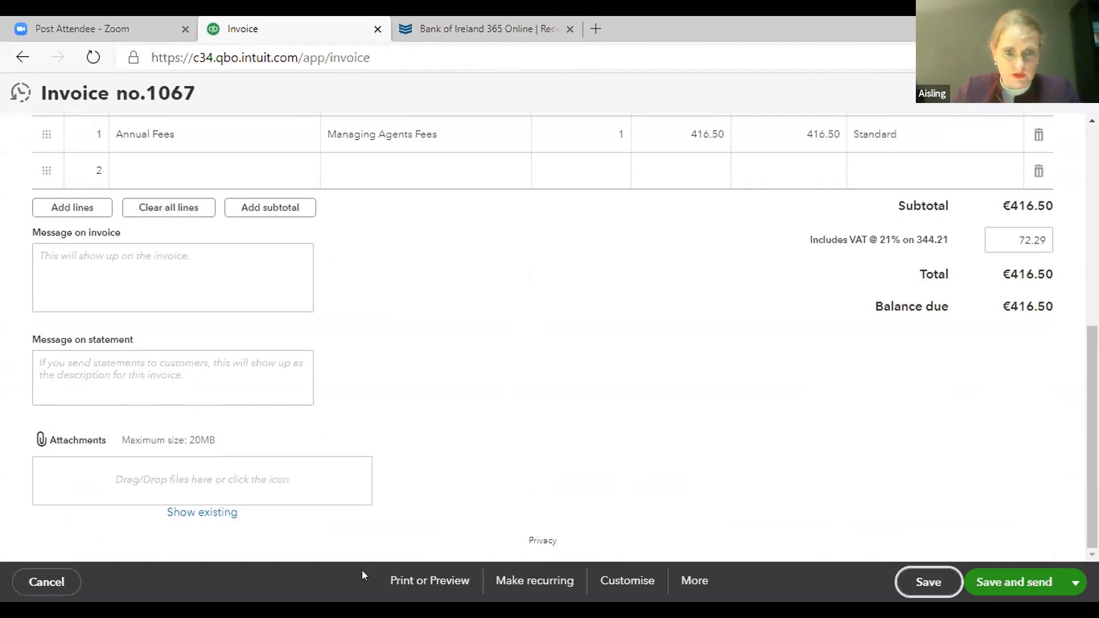
{"action": "left_click", "coordinate": [421, 581]}
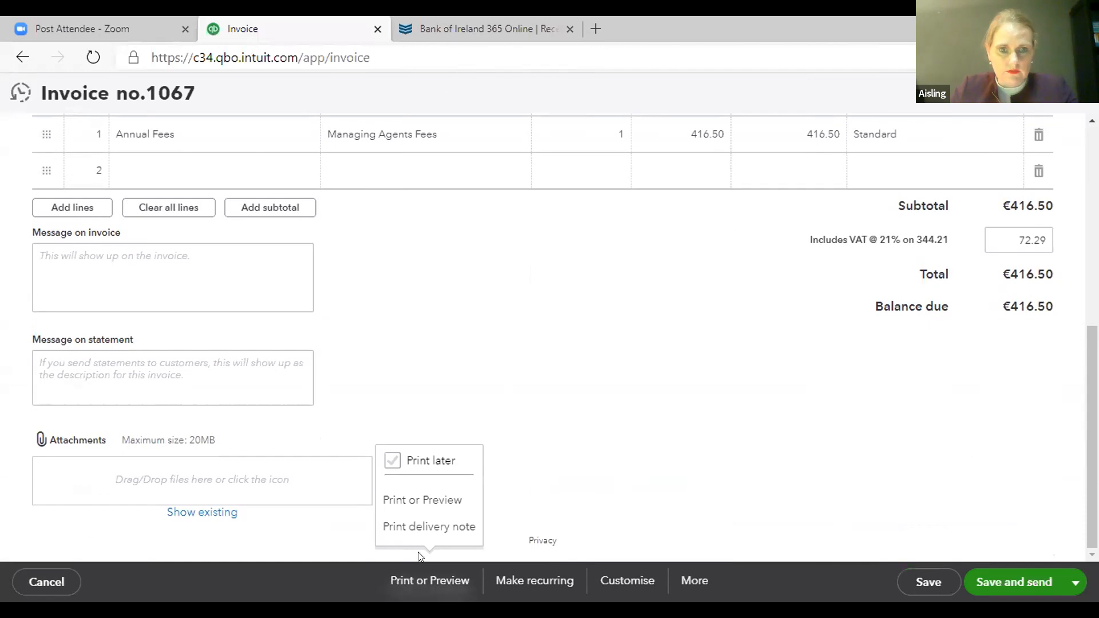
{"action": "left_click", "coordinate": [433, 501]}
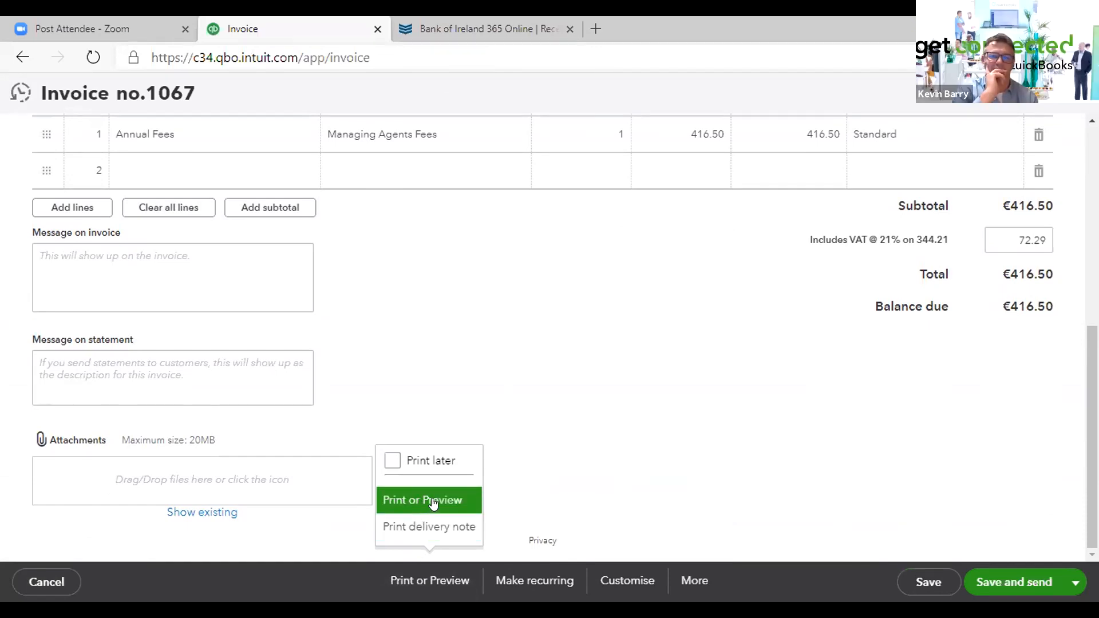
{"action": "left_click", "coordinate": [433, 501]}
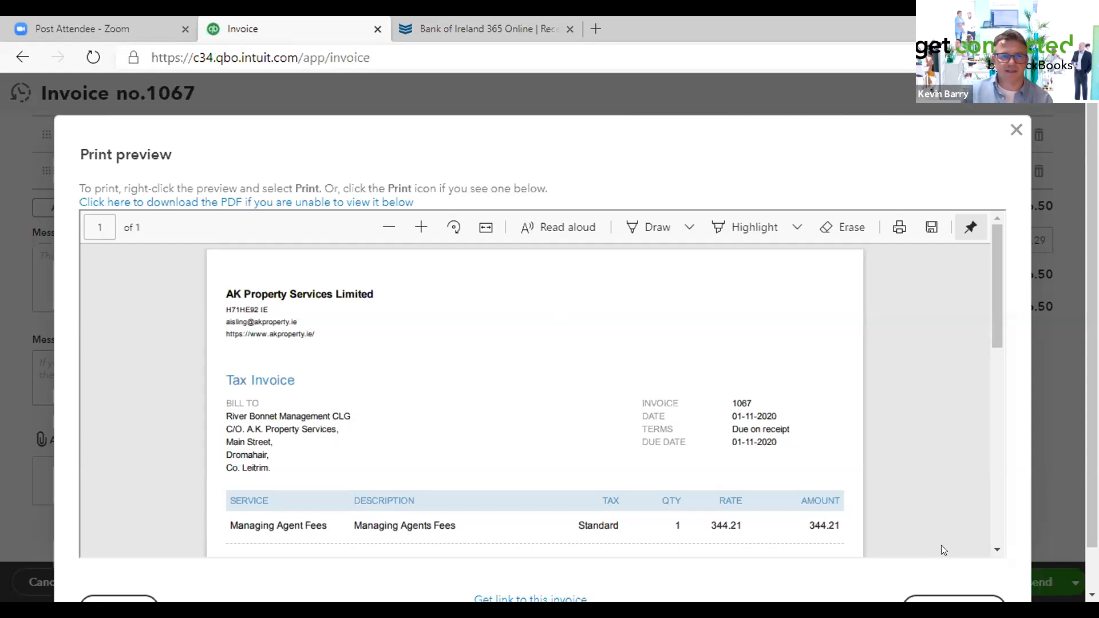
{"action": "scroll", "coordinate": [929, 440], "scroll_direction": "down", "scroll_amount": 2}
{"action": "scroll", "coordinate": [924, 444], "scroll_direction": "down", "scroll_amount": 5}
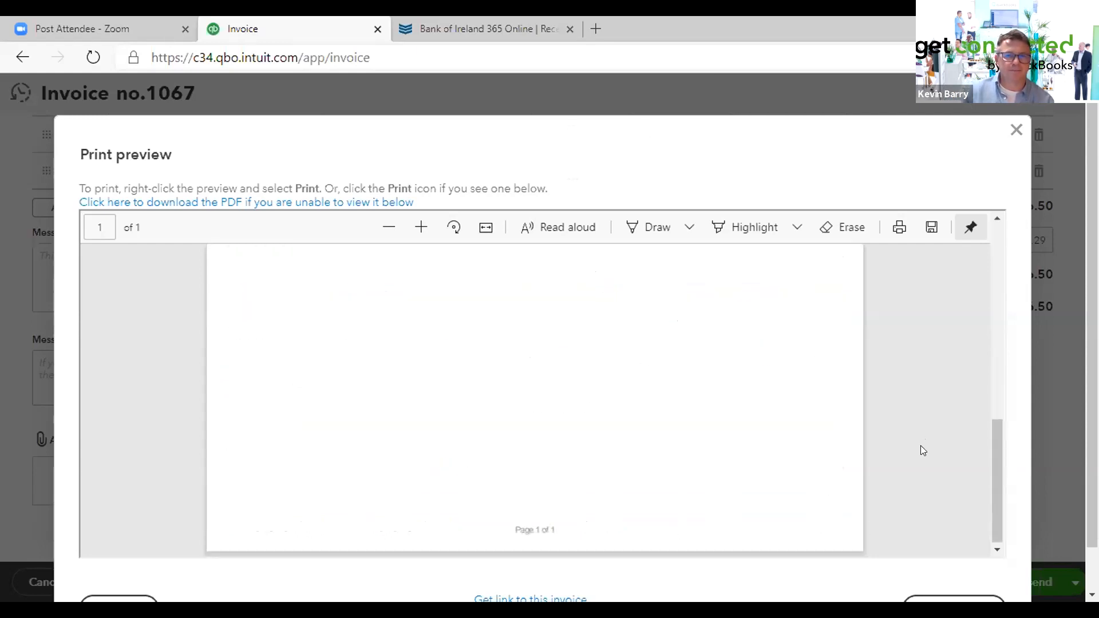
{"action": "scroll", "coordinate": [916, 447], "scroll_direction": "up", "scroll_amount": 10}
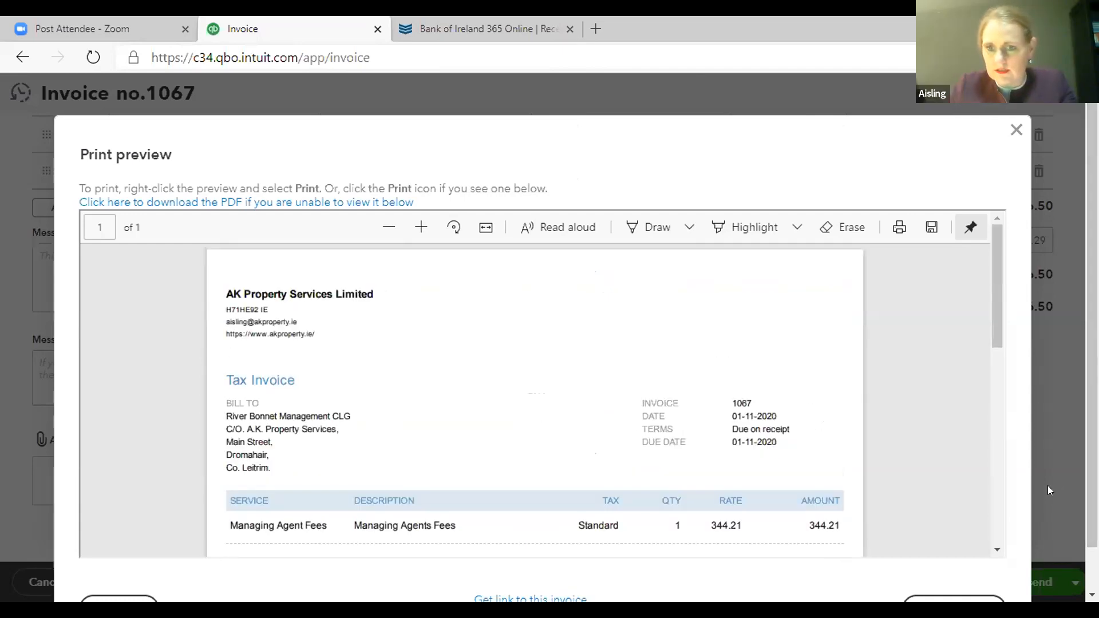
{"action": "scroll", "coordinate": [1049, 490], "scroll_direction": "down", "scroll_amount": 2}
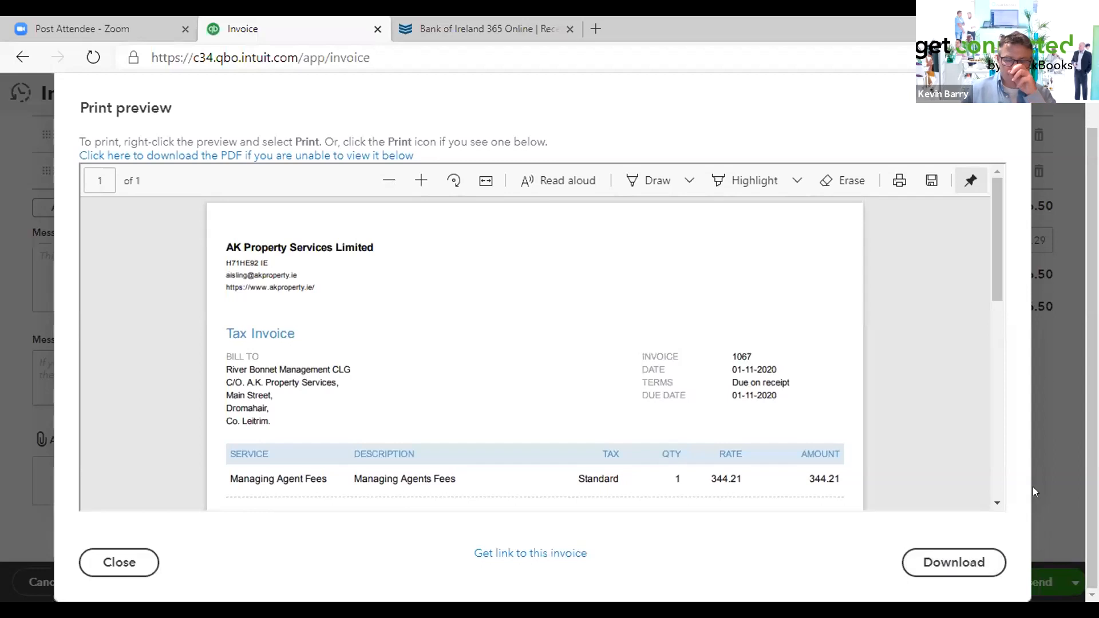
{"action": "scroll", "coordinate": [1048, 459], "scroll_direction": "up", "scroll_amount": 2}
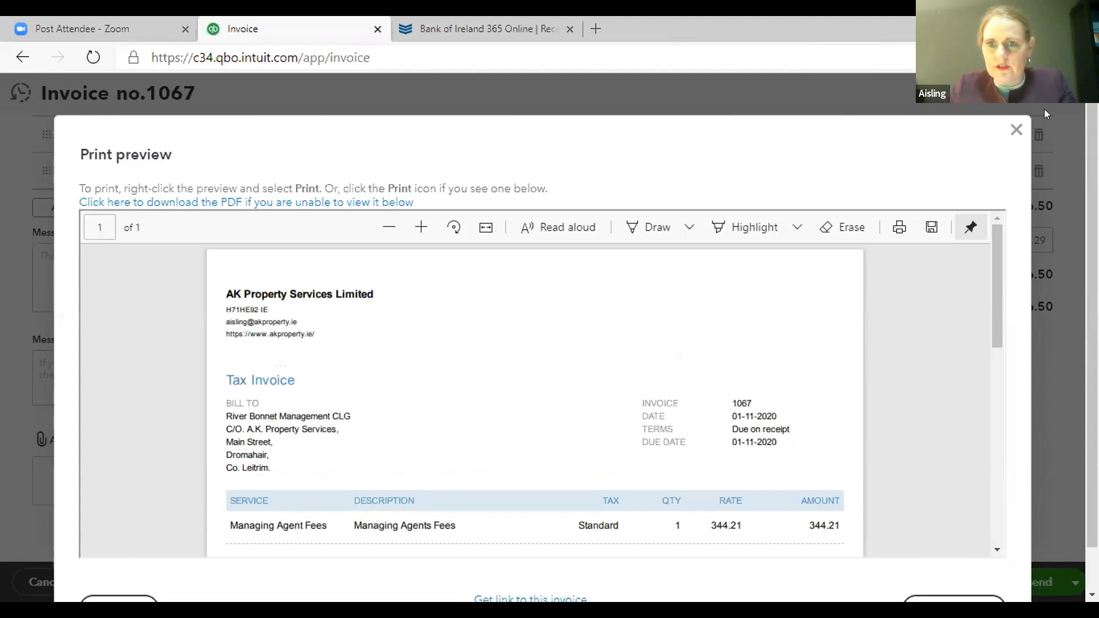
{"action": "left_click", "coordinate": [1016, 130]}
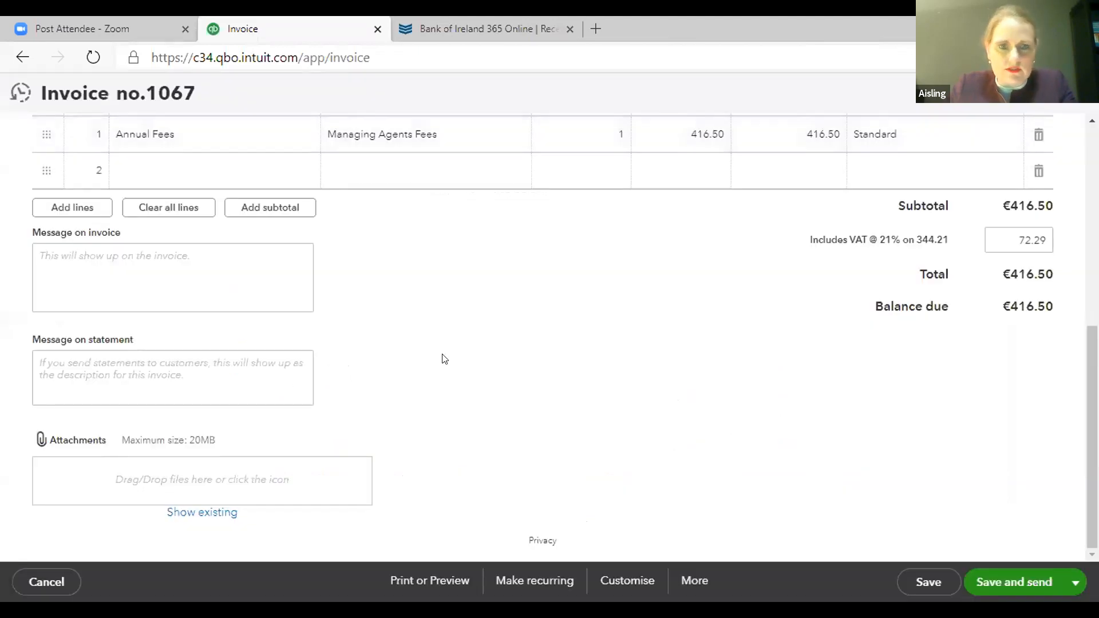
- Return to the dashboard and open the Customers list under Invoicing
{"action": "scroll", "coordinate": [443, 354], "scroll_direction": "up", "scroll_amount": 2}
{"action": "scroll", "coordinate": [442, 350], "scroll_direction": "up", "scroll_amount": 4}
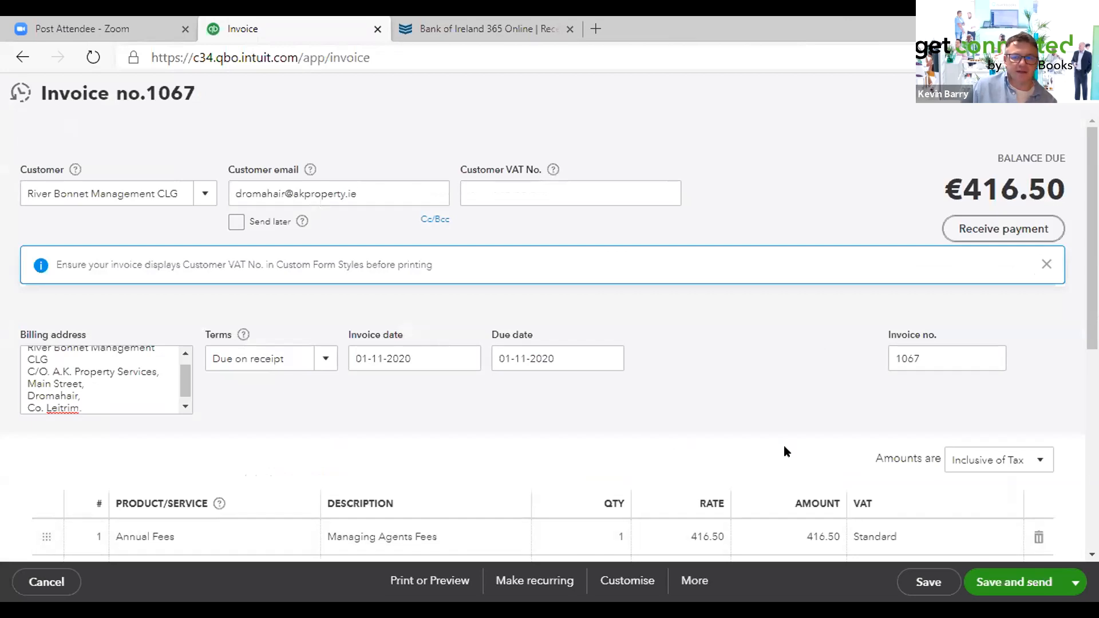
{"action": "key", "text": "alt+Left"}
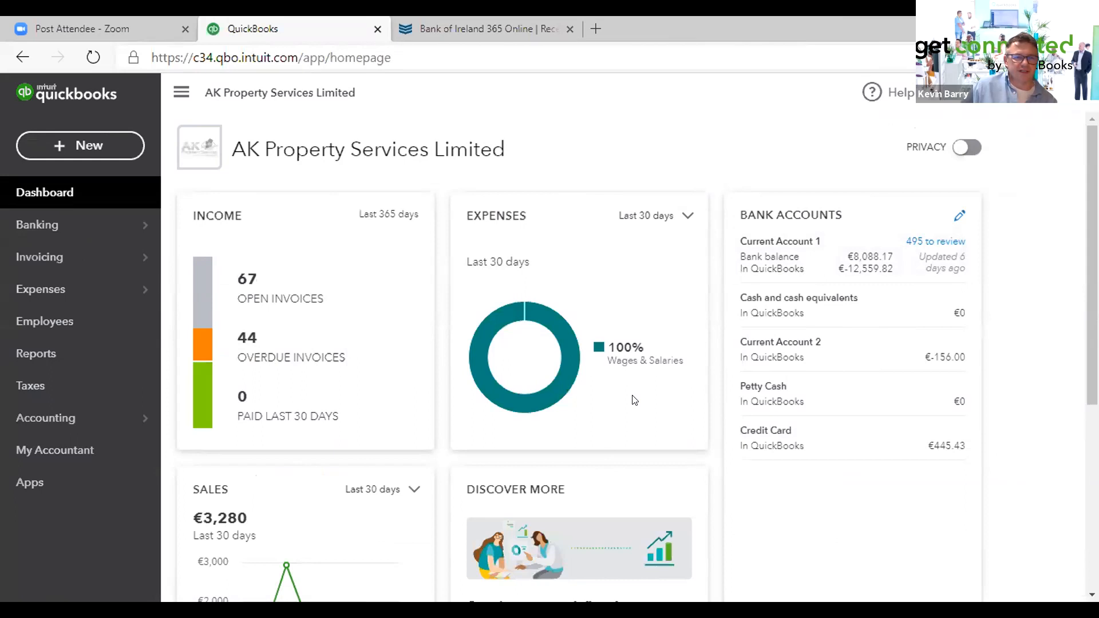
{"action": "mouse_move", "coordinate": [49, 261]}
{"action": "left_click", "coordinate": [183, 257]}
{"action": "mouse_move", "coordinate": [95, 259]}
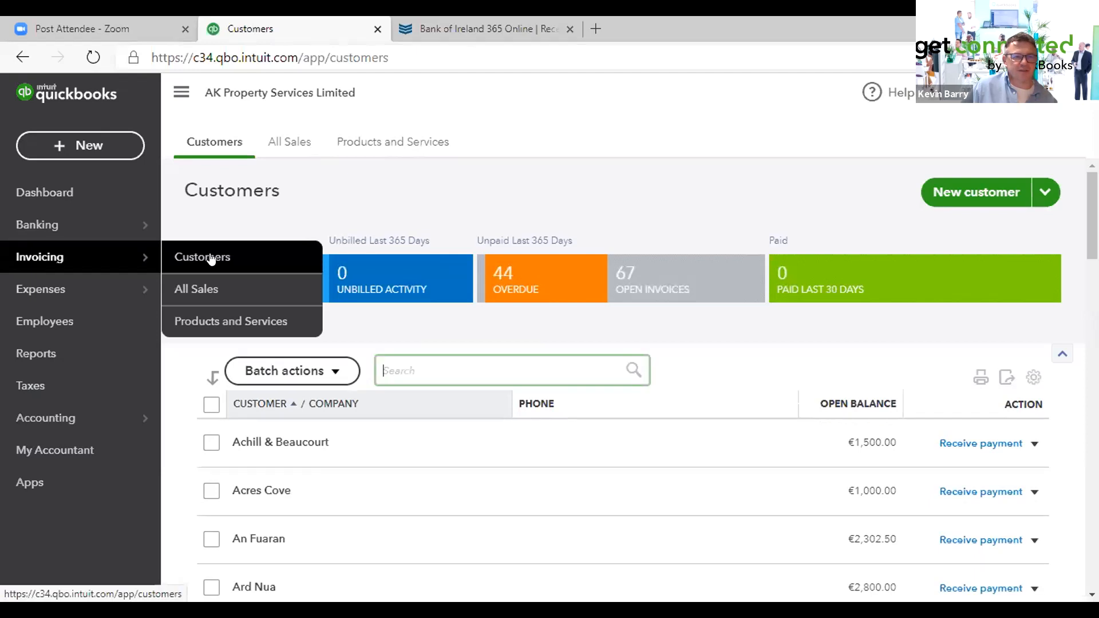
- Start a new invoice and reopen Invoice No.1067 from the recent invoices list
{"action": "left_click", "coordinate": [81, 145]}
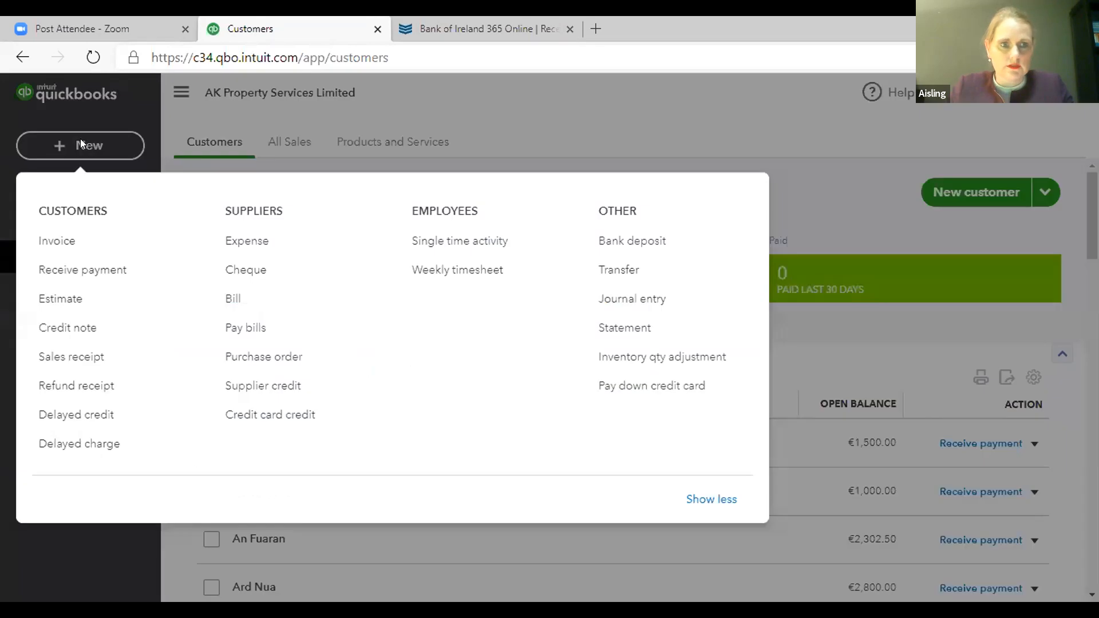
{"action": "left_click", "coordinate": [49, 243]}
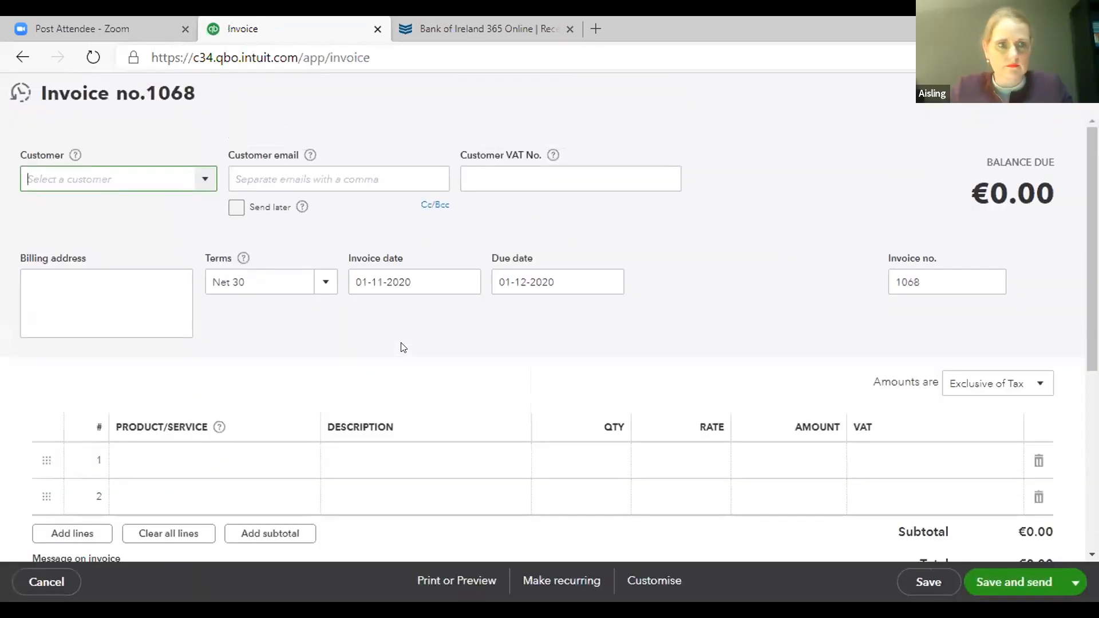
{"action": "left_click", "coordinate": [14, 92]}
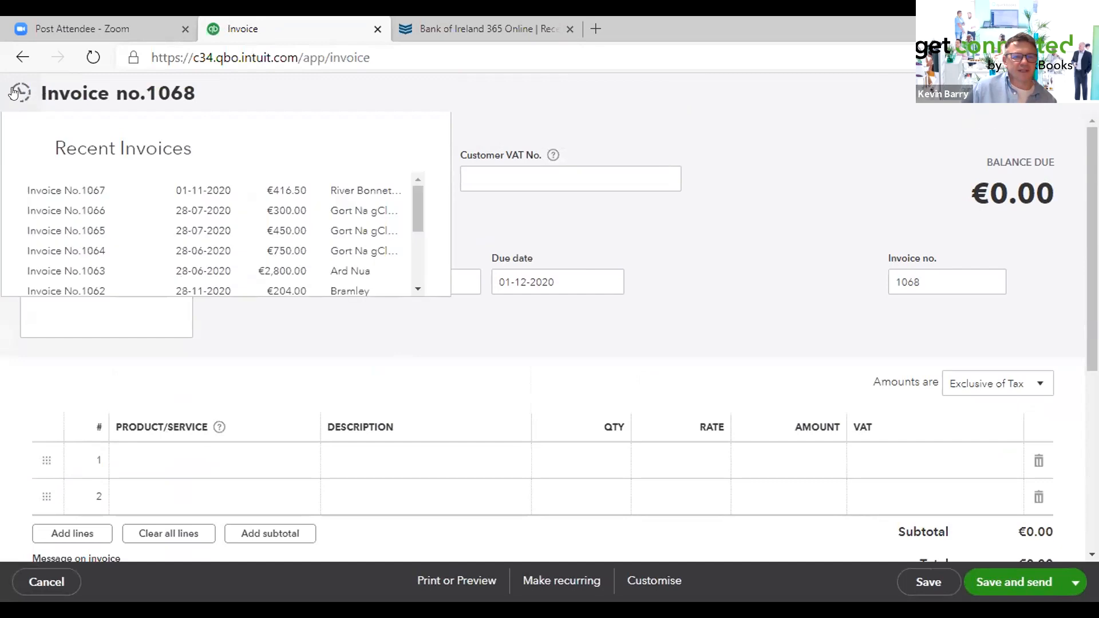
{"action": "left_click", "coordinate": [89, 190]}
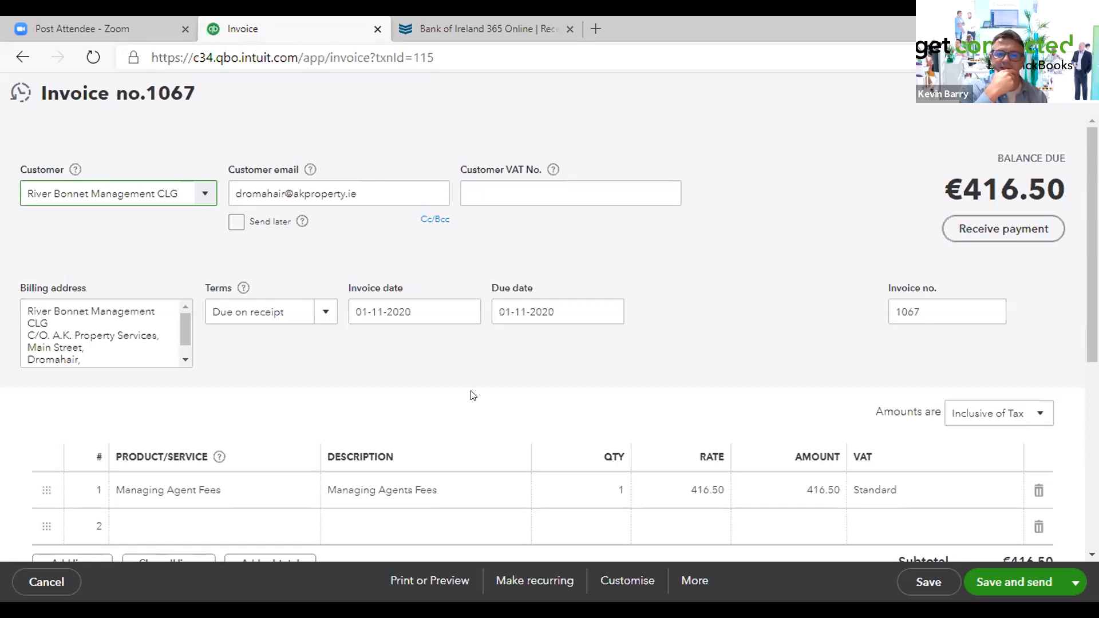
- Change the first line's description to 'Managing Agents Fees, one of 10 payments in the year' and save the invoice
{"action": "scroll", "coordinate": [471, 396], "scroll_direction": "down", "scroll_amount": 5}
{"action": "scroll", "coordinate": [472, 396], "scroll_direction": "down", "scroll_amount": 2}
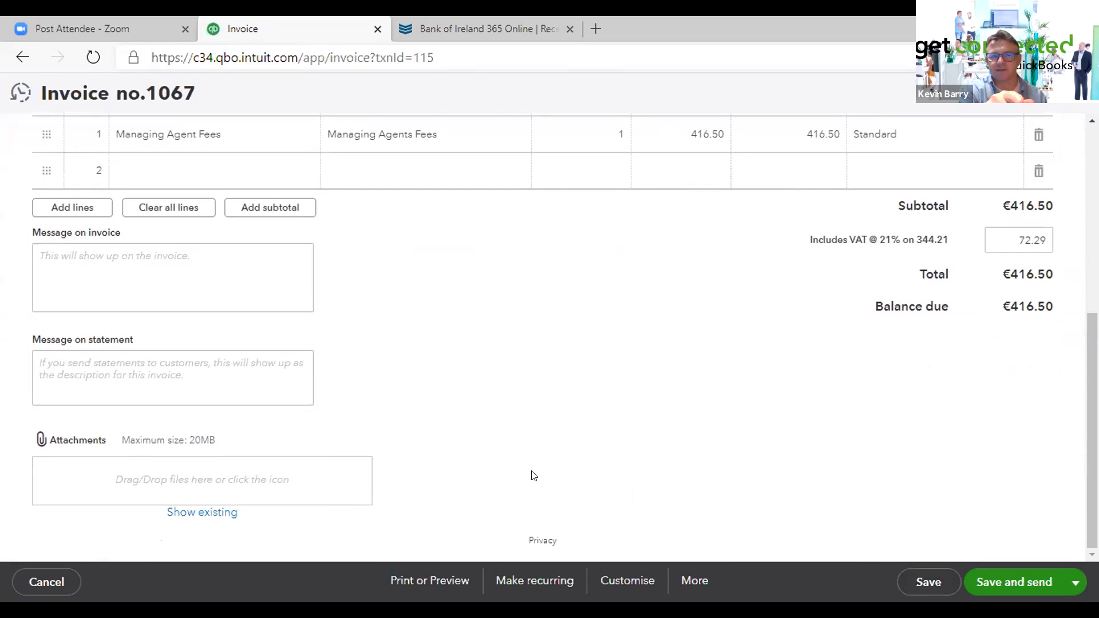
{"action": "scroll", "coordinate": [449, 386], "scroll_direction": "up", "scroll_amount": 2}
{"action": "scroll", "coordinate": [450, 386], "scroll_direction": "up", "scroll_amount": 4}
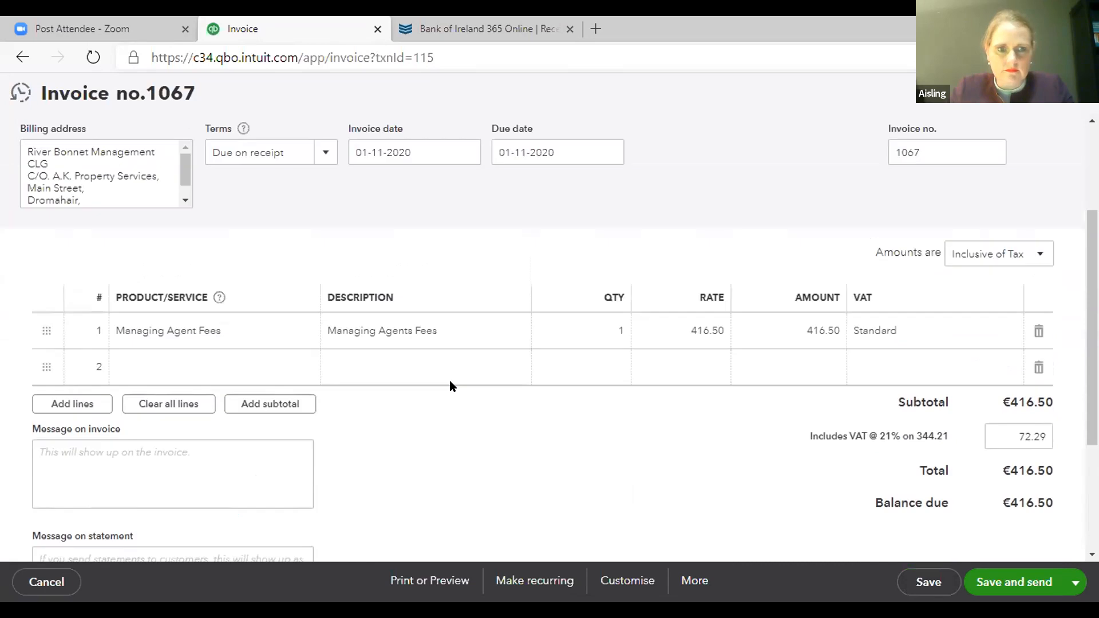
{"action": "scroll", "coordinate": [450, 386], "scroll_direction": "down", "scroll_amount": 1}
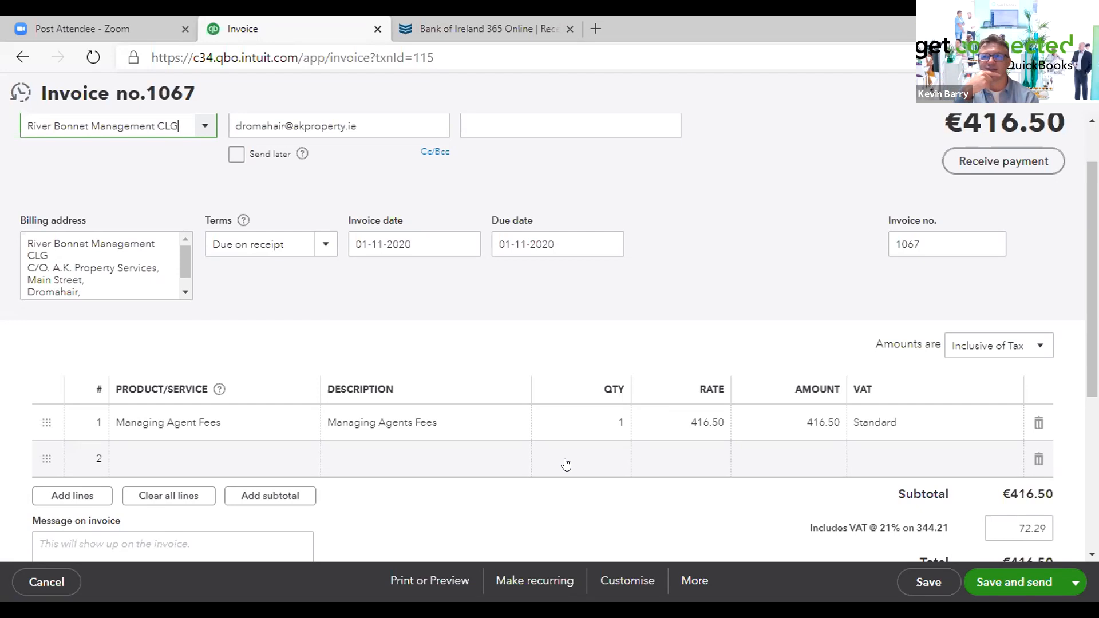
{"action": "left_click", "coordinate": [438, 423]}
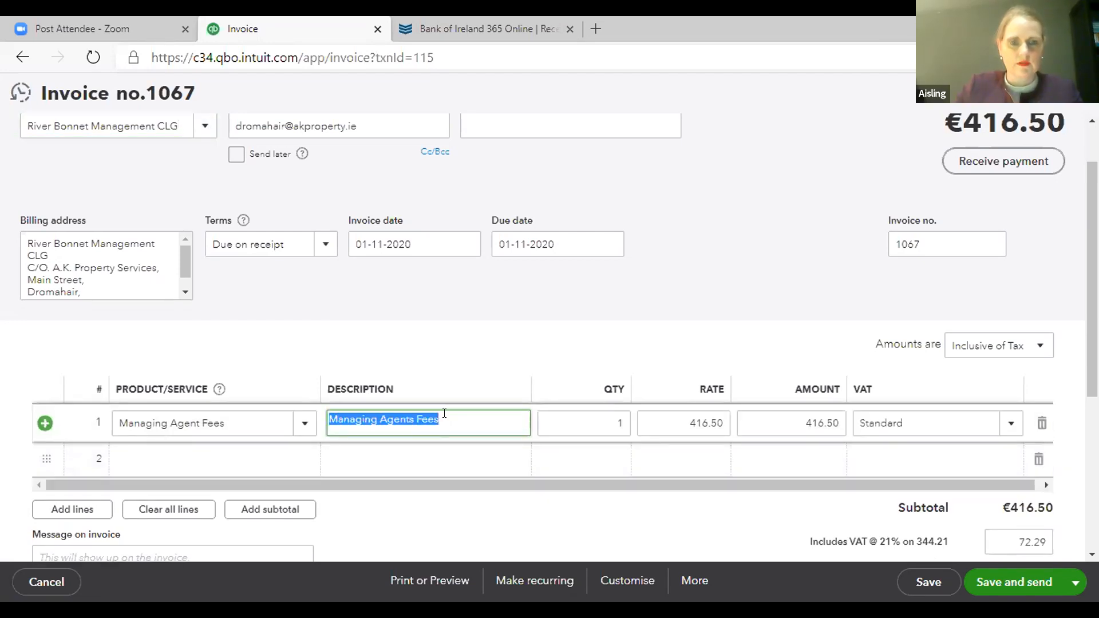
{"action": "left_click", "coordinate": [445, 413]}
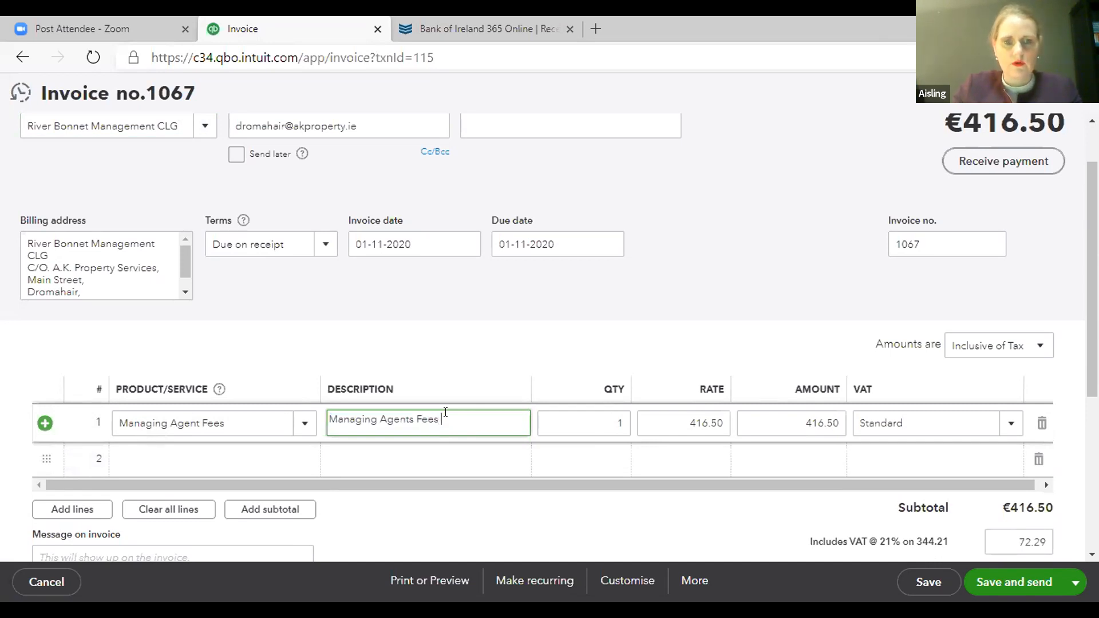
{"action": "key", "text": "BackSpace"}
{"action": "key", "text": "BackSpace"}
{"action": "key", "text": "BackSpace"}
{"action": "key", "text": "BackSpace"}
{"action": "key", "text": "BackSpace"}
{"action": "key", "text": "BackSpace"}
{"action": "key", "text": "BackSpace"}
{"action": "key", "text": "BackSpace"}
{"action": "key", "text": "BackSpace"}
{"action": "key", "text": "BackSpace"}
{"action": "key", "text": "BackSpace"}
{"action": "key", "text": "BackSpace"}
{"action": "key", "text": "BackSpace"}
{"action": "key", "text": "BackSpace"}
{"action": "key", "text": "BackSpace"}
{"action": "key", "text": "BackSpace"}
{"action": "key", "text": "BackSpace"}
{"action": "key", "text": "BackSpace"}
{"action": "key", "text": "BackSpace"}
{"action": "key", "text": "BackSpace"}
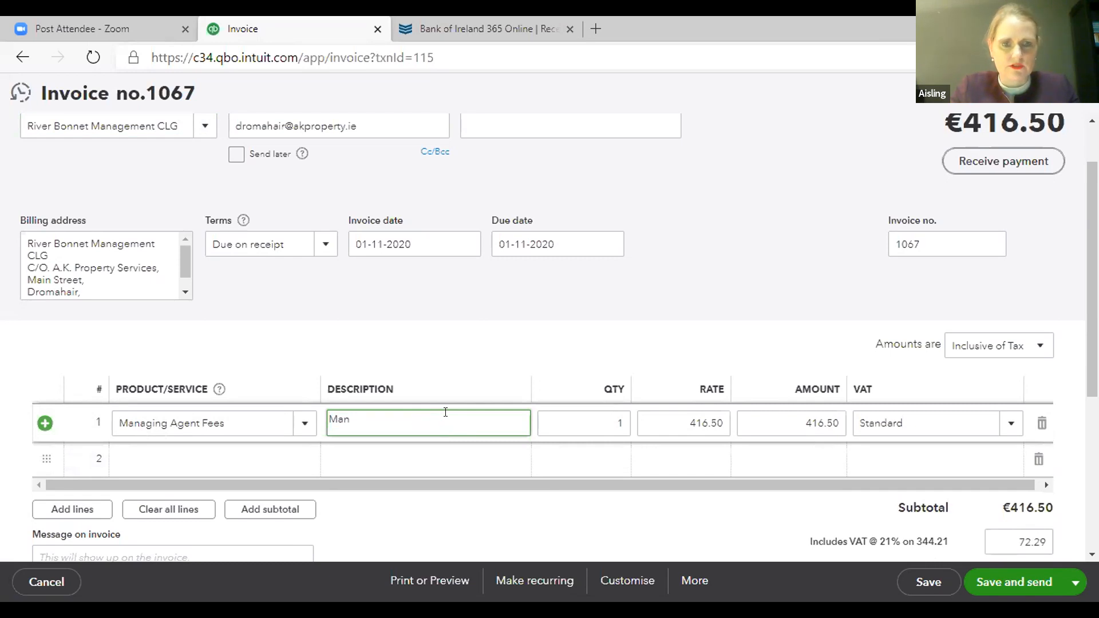
{"action": "type", "text": "x"}
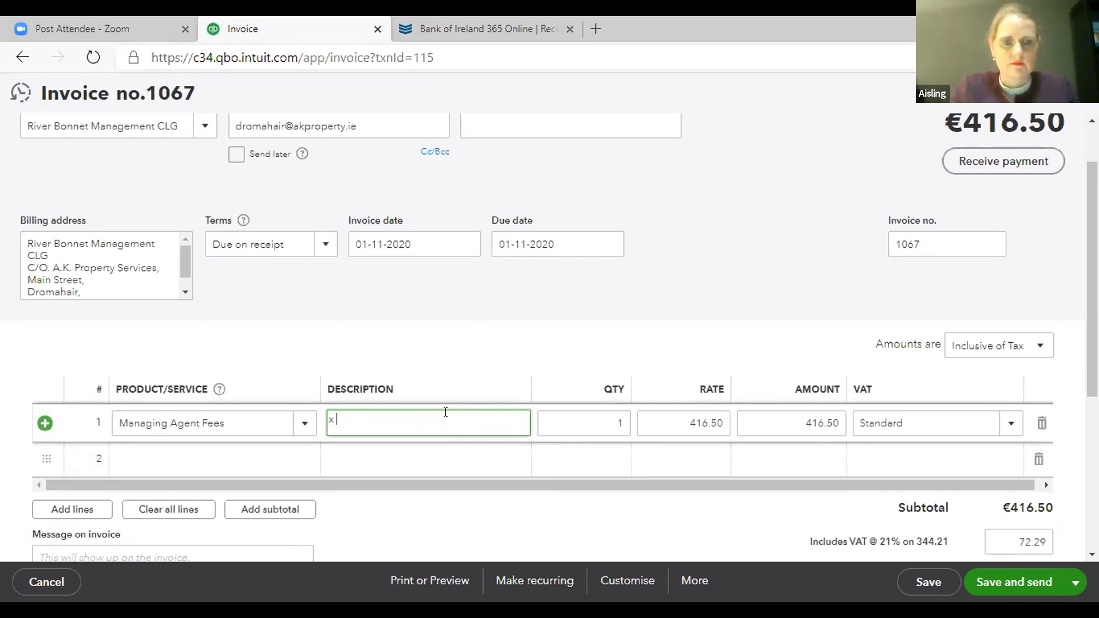
{"action": "type", "text": " of 10"}
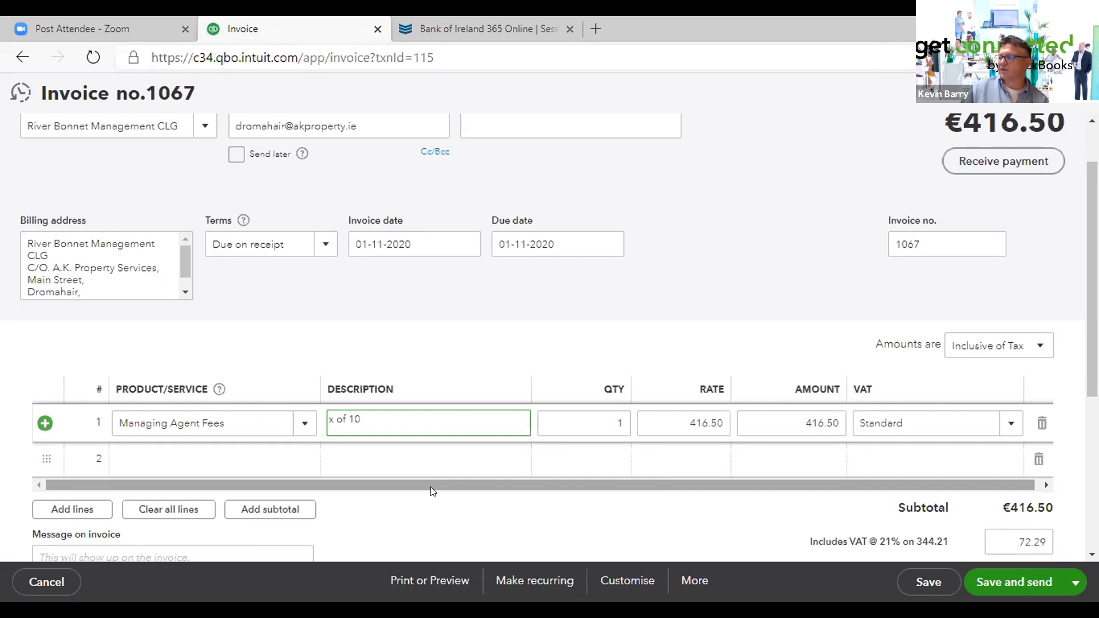
{"action": "key", "text": "BackSpace"}
{"action": "key", "text": "BackSpace"}
{"action": "key", "text": "BackSpace"}
{"action": "key", "text": "BackSpace"}
{"action": "key", "text": "BackSpace"}
{"action": "key", "text": "BackSpace"}
{"action": "key", "text": "BackSpace"}
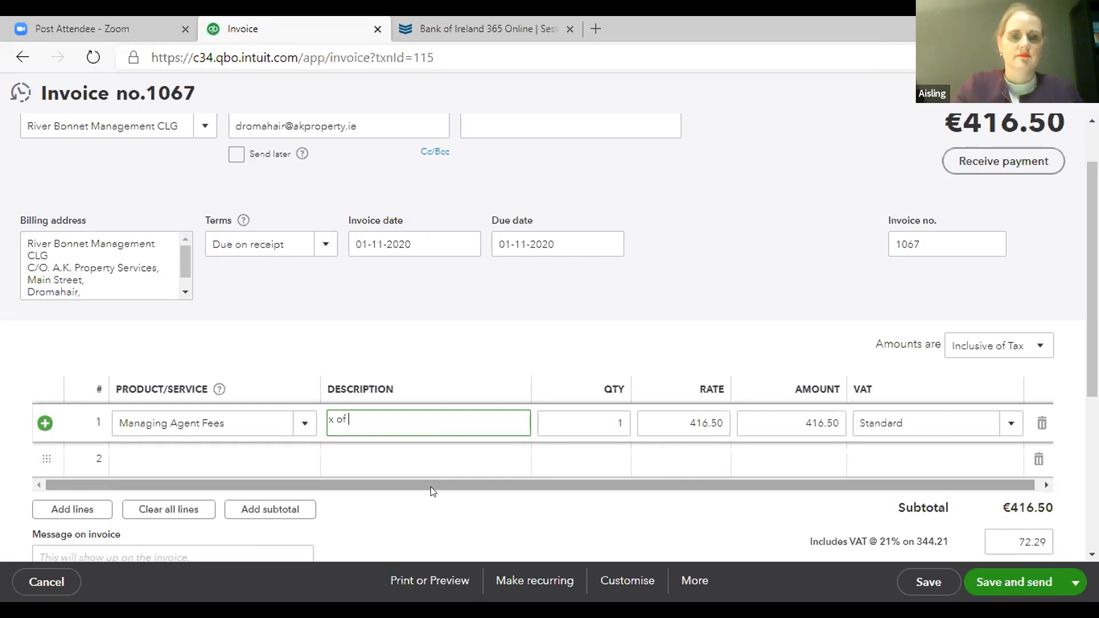
{"action": "type", "text": "10 "}
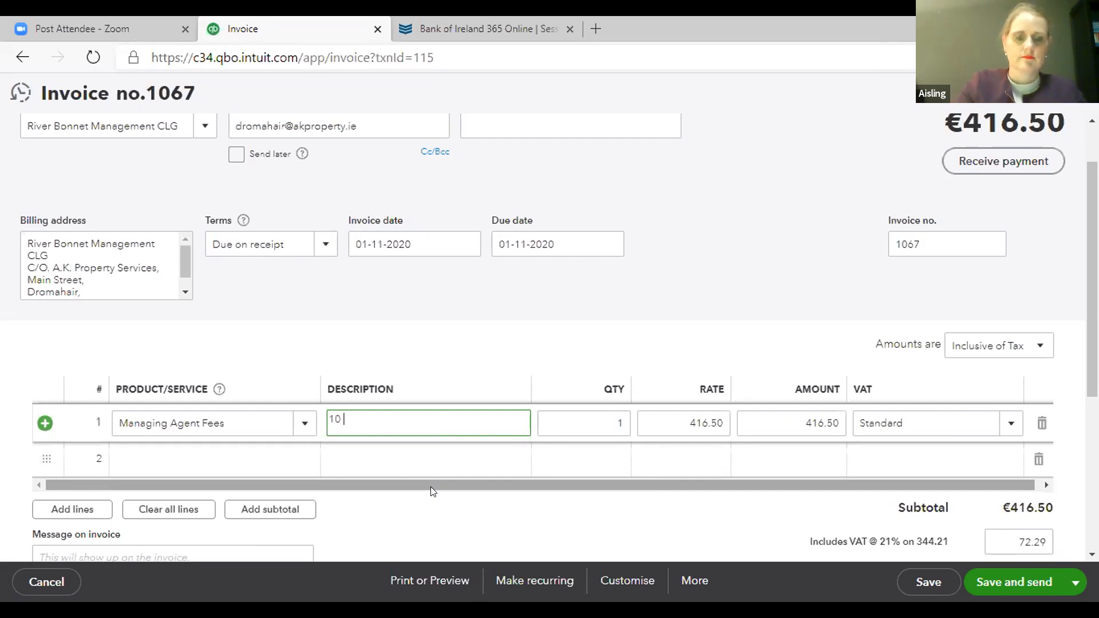
{"action": "type", "text": "payments in the year"}
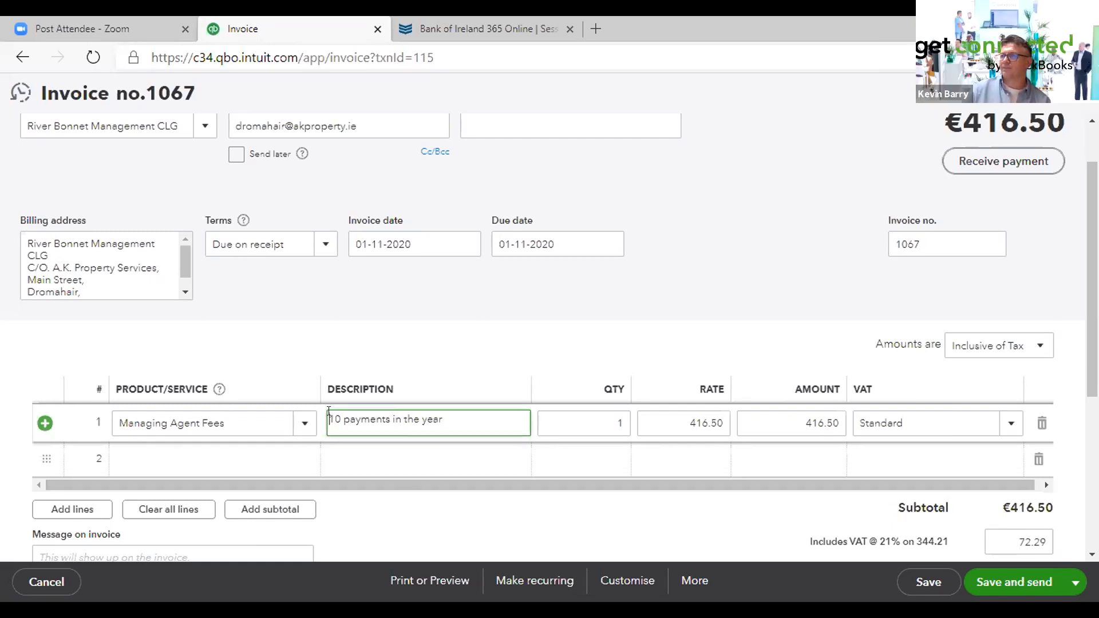
{"action": "type", "text": "One of"}
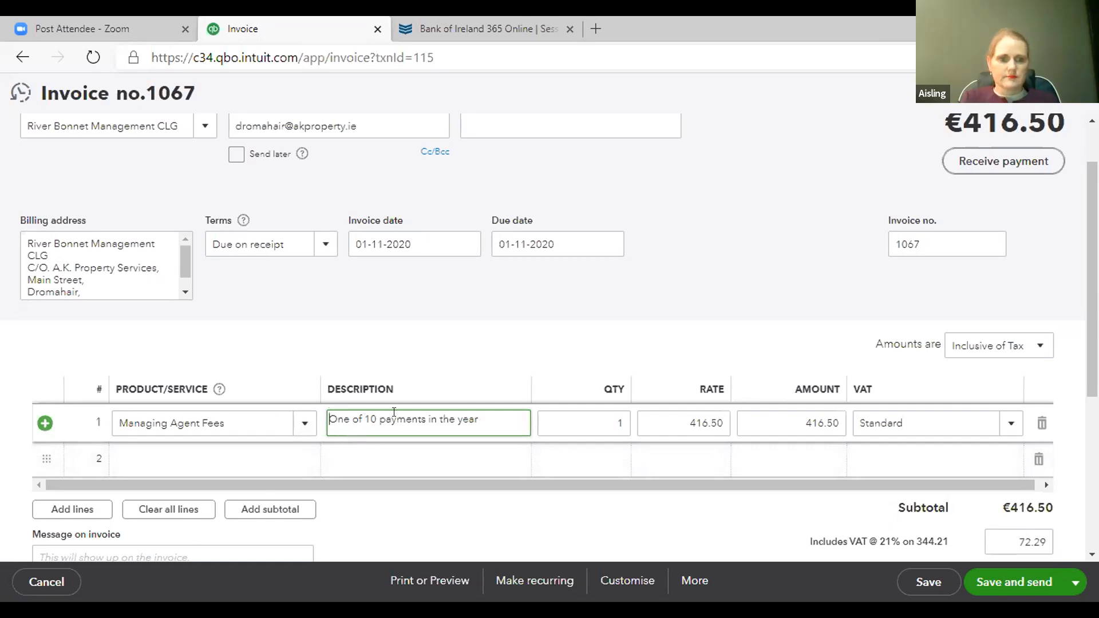
{"action": "type", "text": "Managig"}
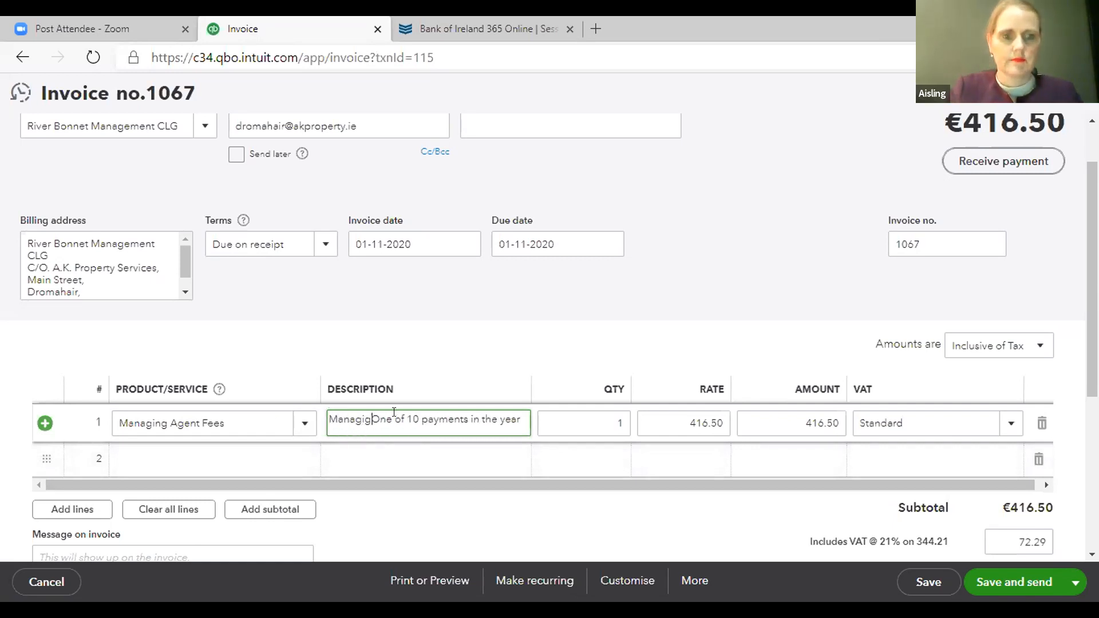
{"action": "key", "text": "BackSpace"}
{"action": "key", "text": "BackSpace"}
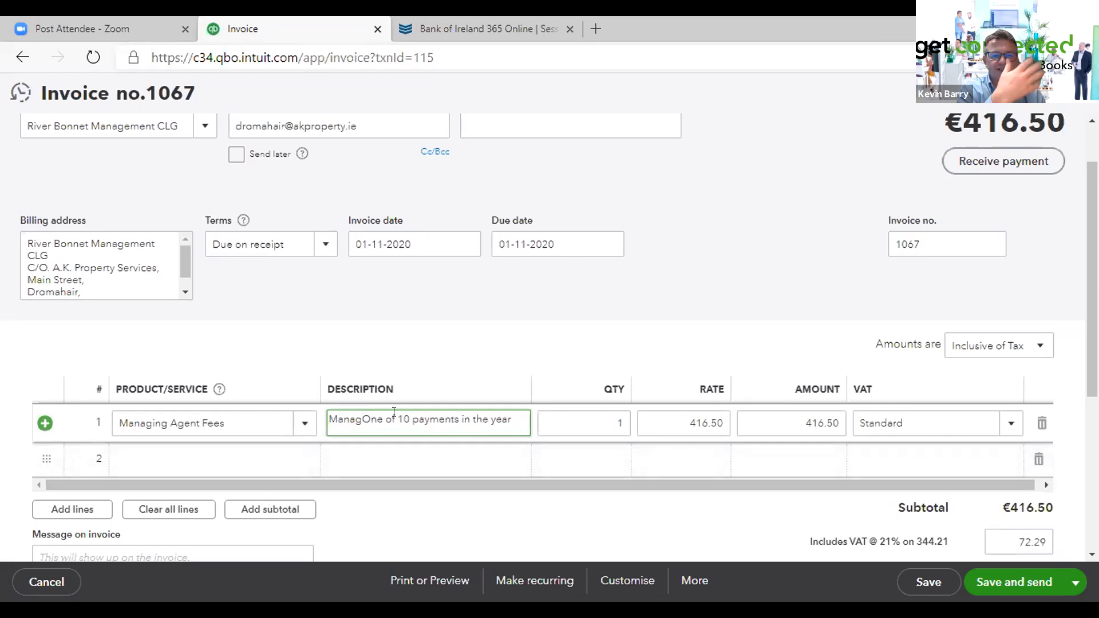
{"action": "type", "text": "ING"}
{"action": "key", "text": "BackSpace"}
{"action": "key", "text": "BackSpace"}
{"action": "key", "text": "BackSpace"}
{"action": "type", "text": "ing Ag"}
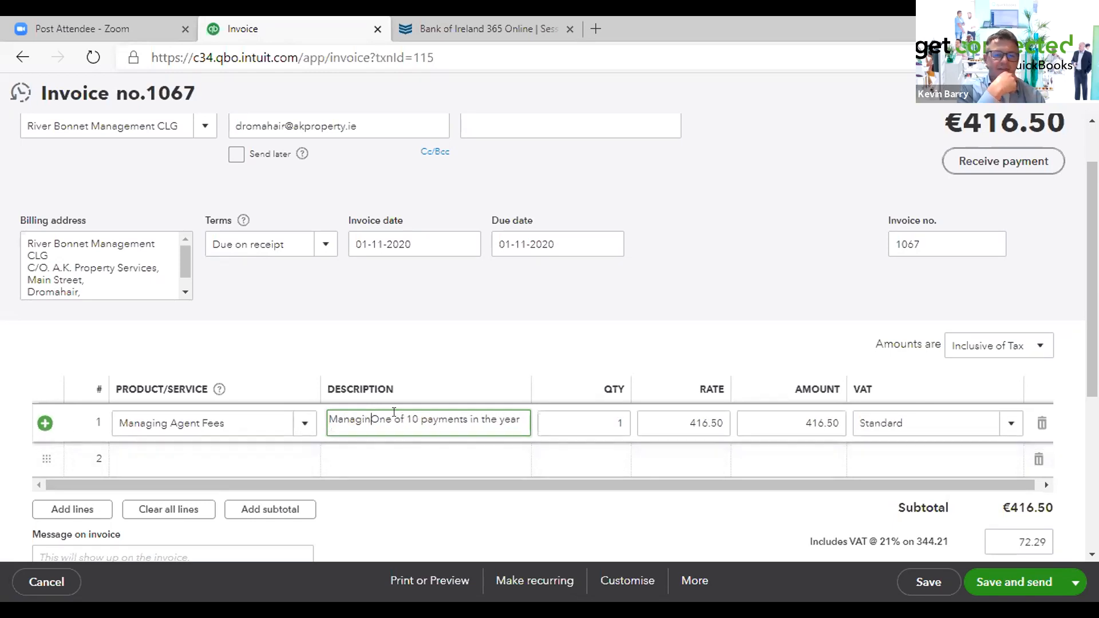
{"action": "type", "text": "ents Fe"}
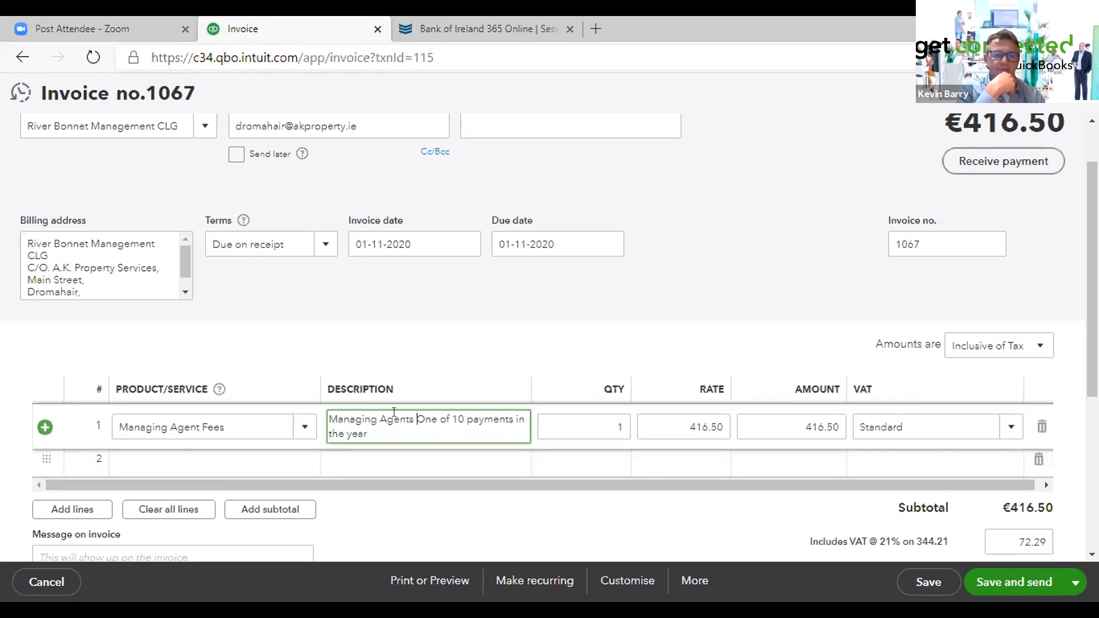
{"action": "type", "text": "es, "}
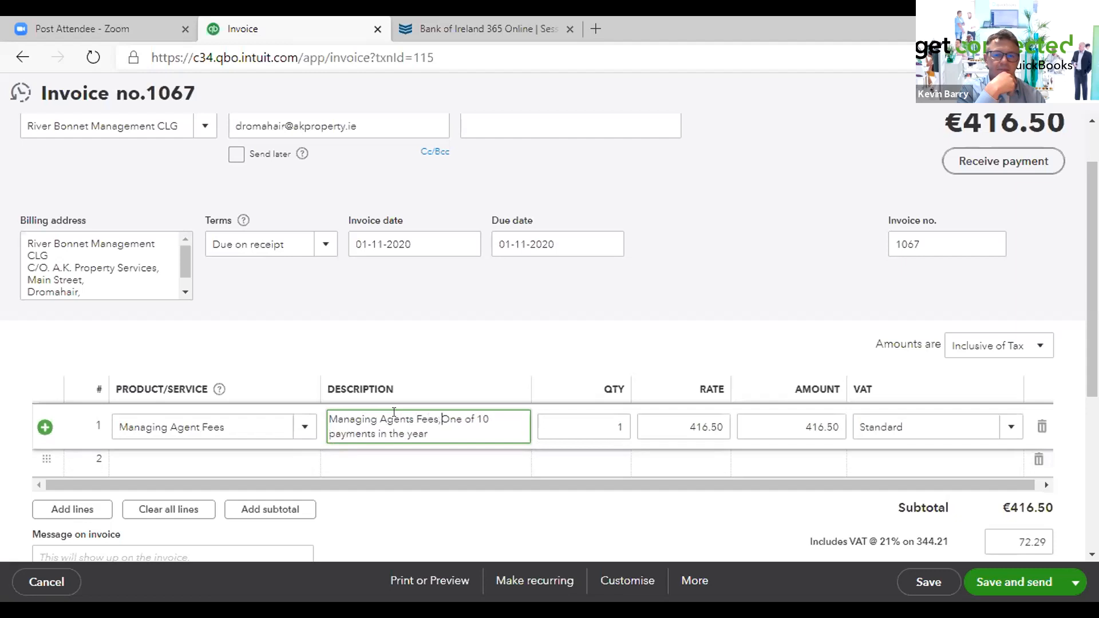
{"action": "type", "text": "o"}
{"action": "key", "text": "Delete"}
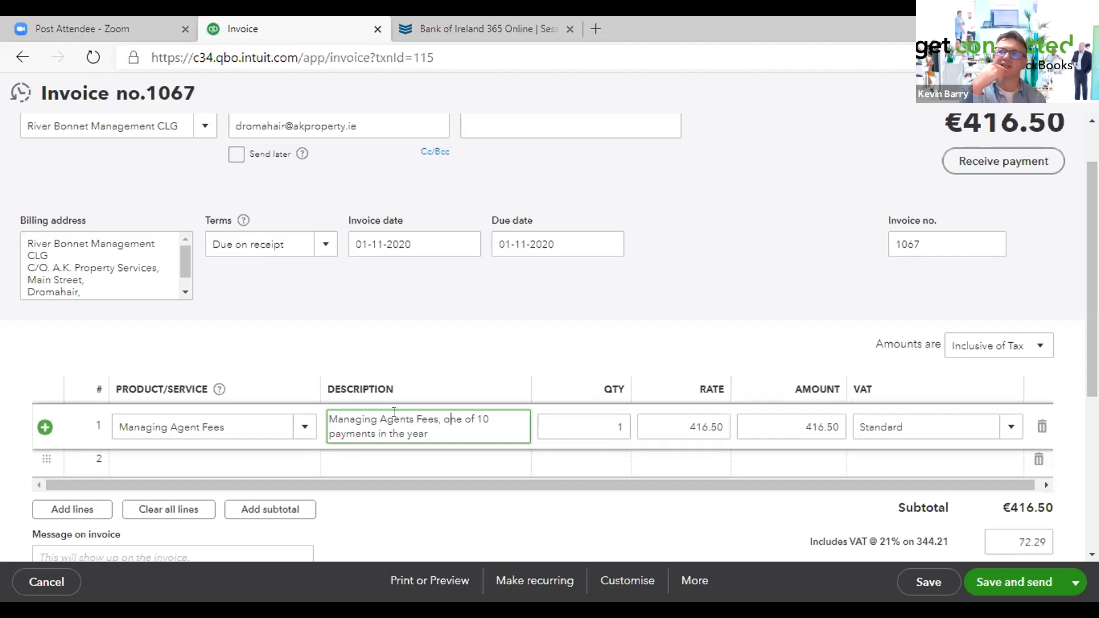
{"action": "scroll", "coordinate": [417, 399], "scroll_direction": "down", "scroll_amount": 5}
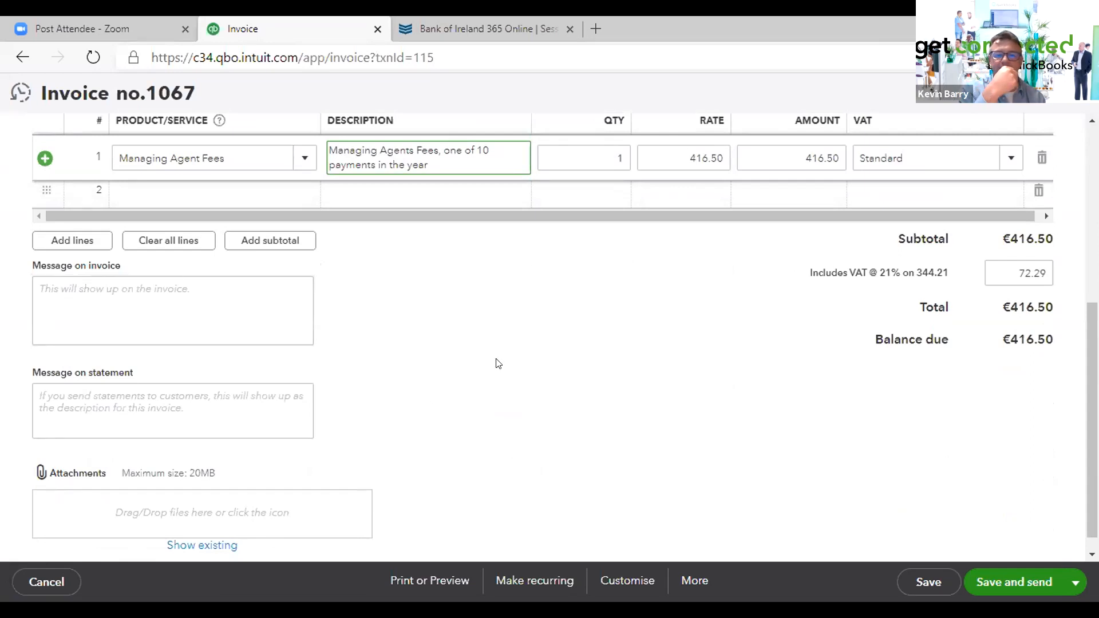
{"action": "left_click", "coordinate": [927, 582]}
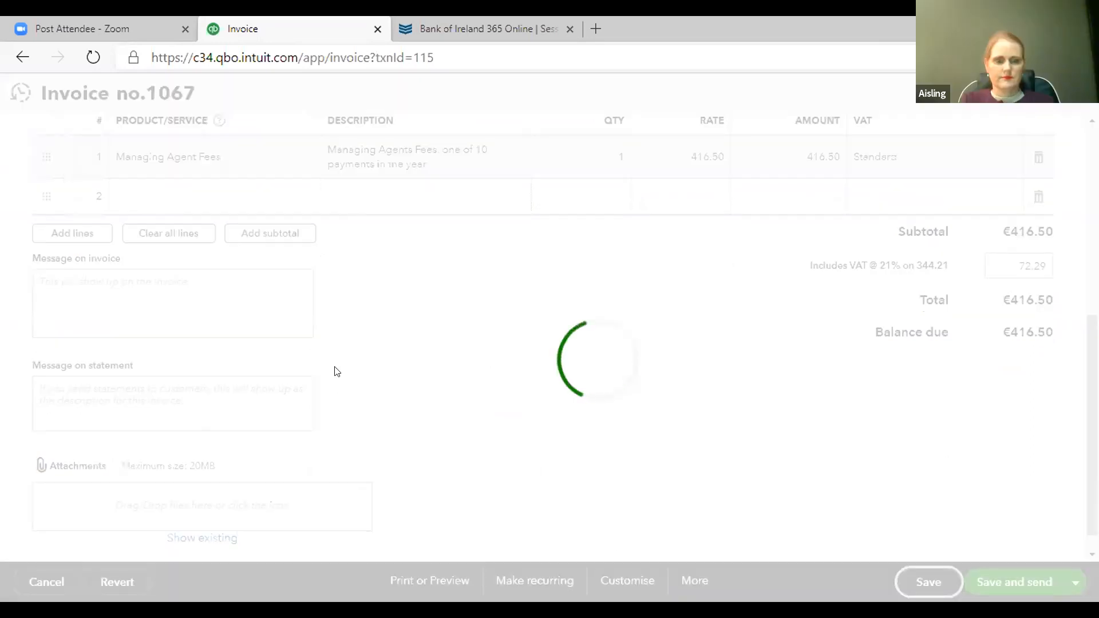
- Preview the saved invoice for printing, scroll through its lines and totals, and close the preview
{"action": "scroll", "coordinate": [441, 366], "scroll_direction": "up", "scroll_amount": 5}
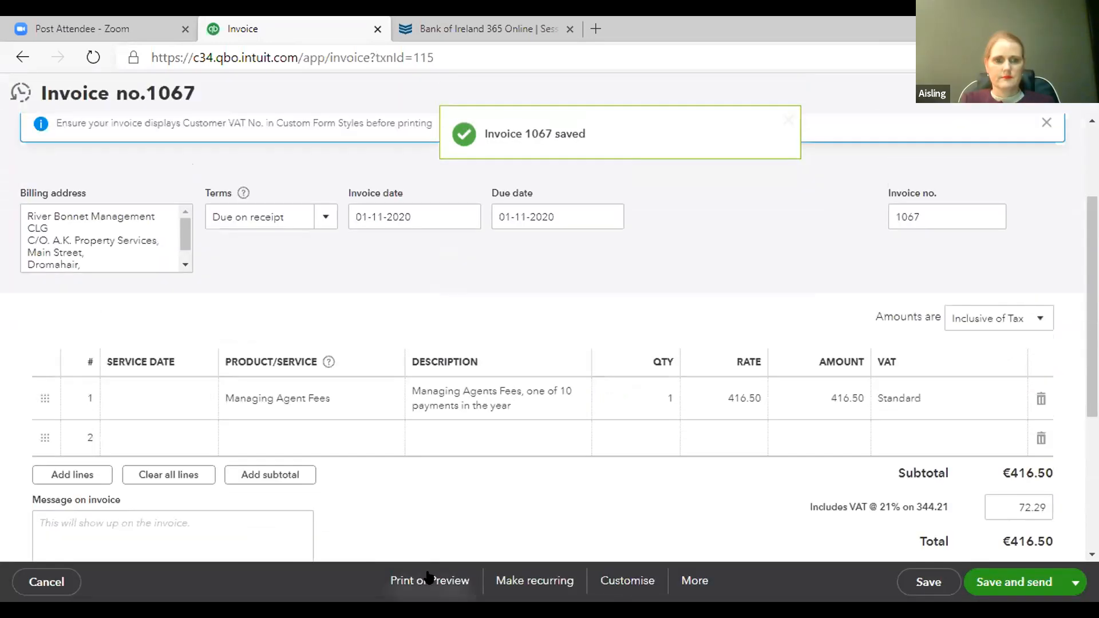
{"action": "left_click", "coordinate": [430, 580]}
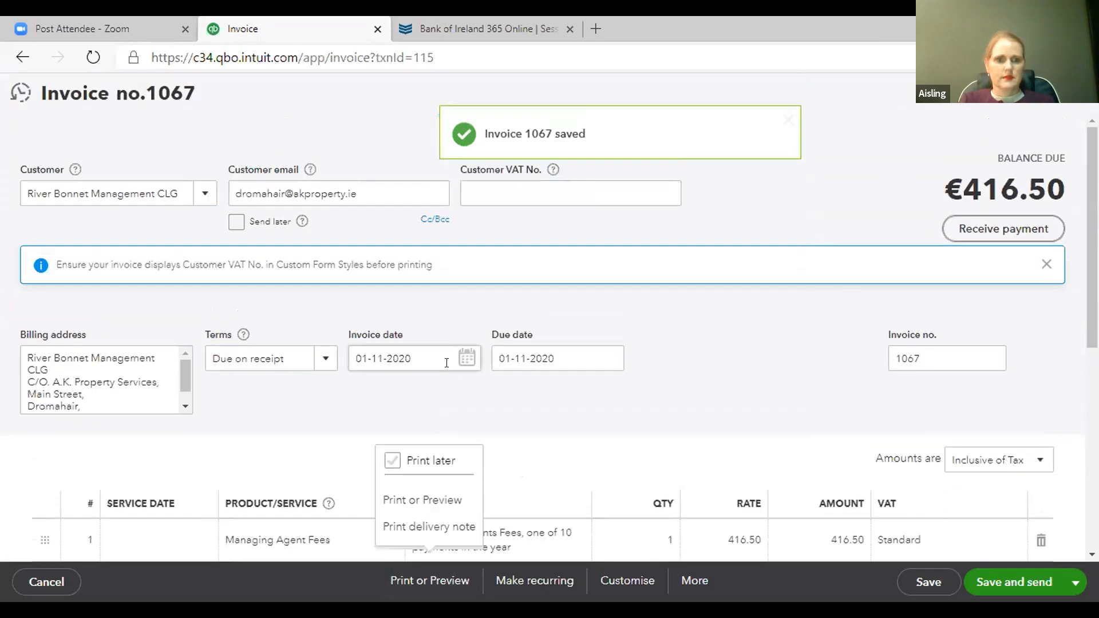
{"action": "left_click", "coordinate": [423, 499]}
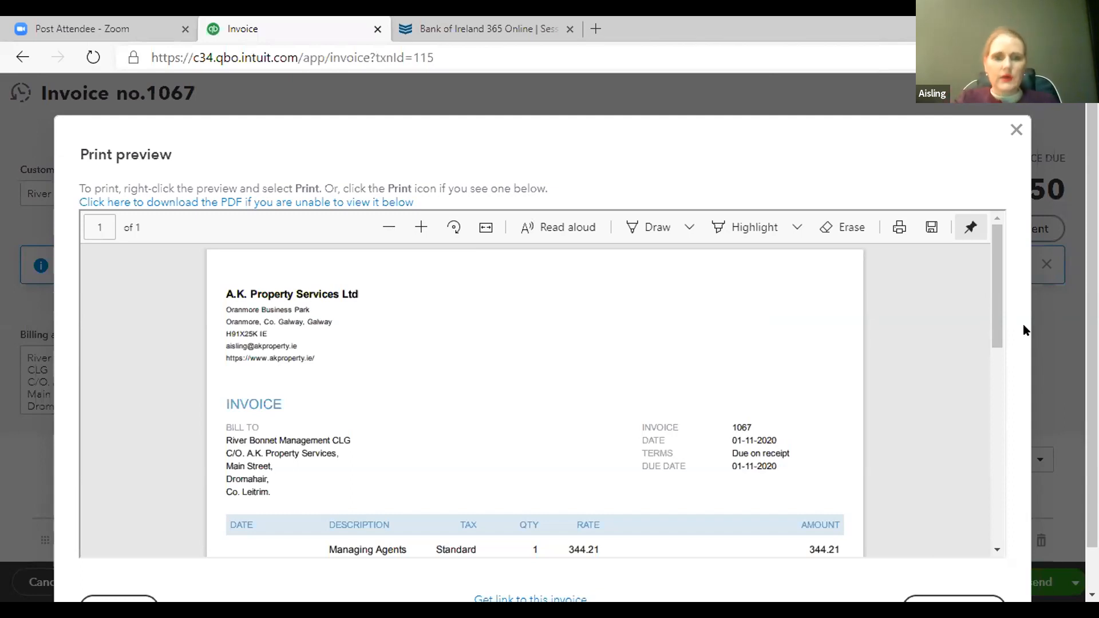
{"action": "scroll", "coordinate": [503, 422], "scroll_direction": "down", "scroll_amount": 3}
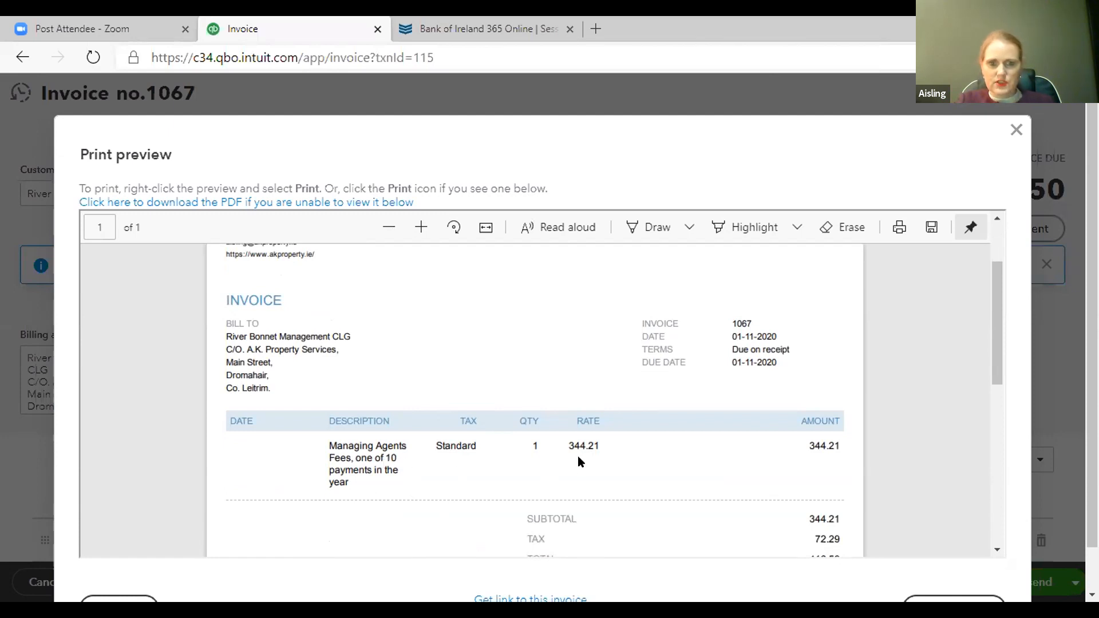
{"action": "scroll", "coordinate": [817, 471], "scroll_direction": "down", "scroll_amount": 2}
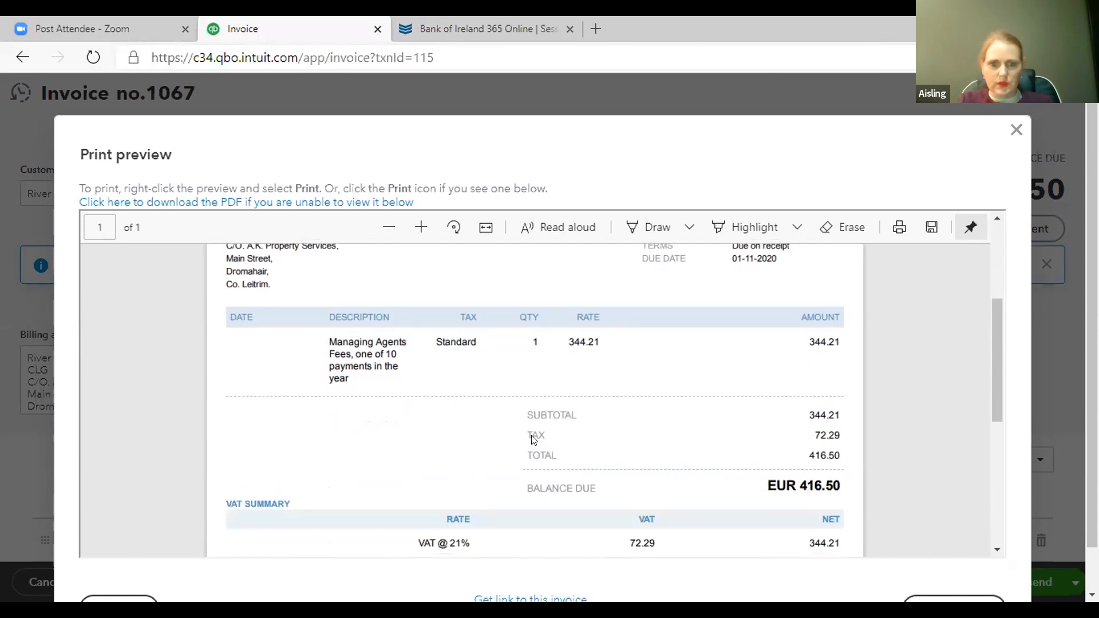
{"action": "scroll", "coordinate": [533, 440], "scroll_direction": "down", "scroll_amount": 5}
{"action": "scroll", "coordinate": [534, 443], "scroll_direction": "up", "scroll_amount": 10}
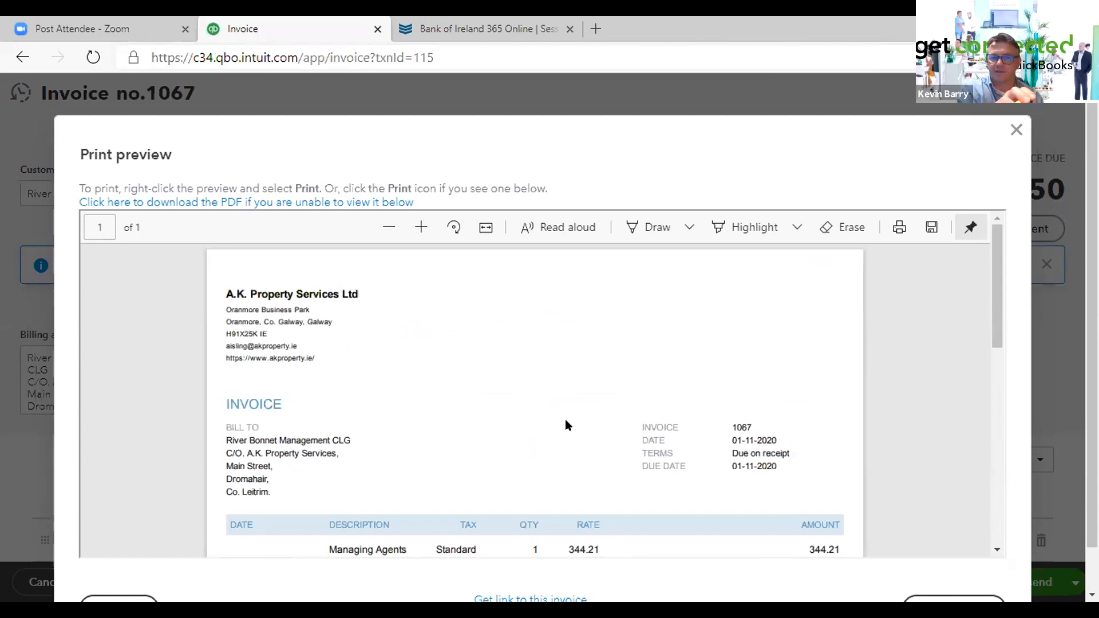
{"action": "scroll", "coordinate": [578, 452], "scroll_direction": "down", "scroll_amount": 10}
{"action": "scroll", "coordinate": [577, 460], "scroll_direction": "up", "scroll_amount": 4}
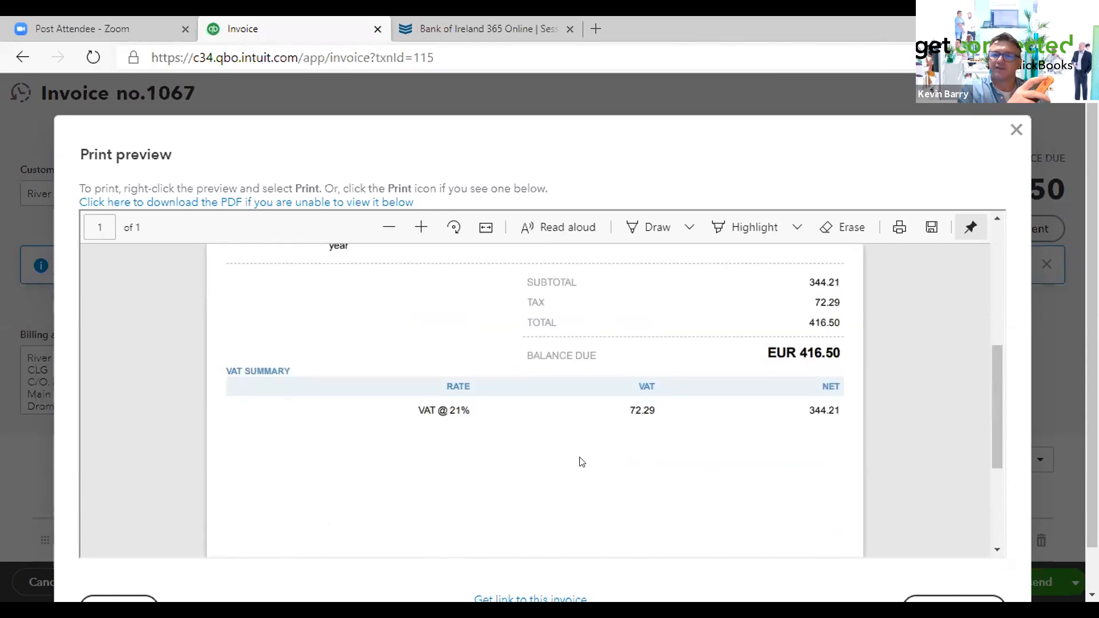
{"action": "scroll", "coordinate": [581, 461], "scroll_direction": "up", "scroll_amount": 1}
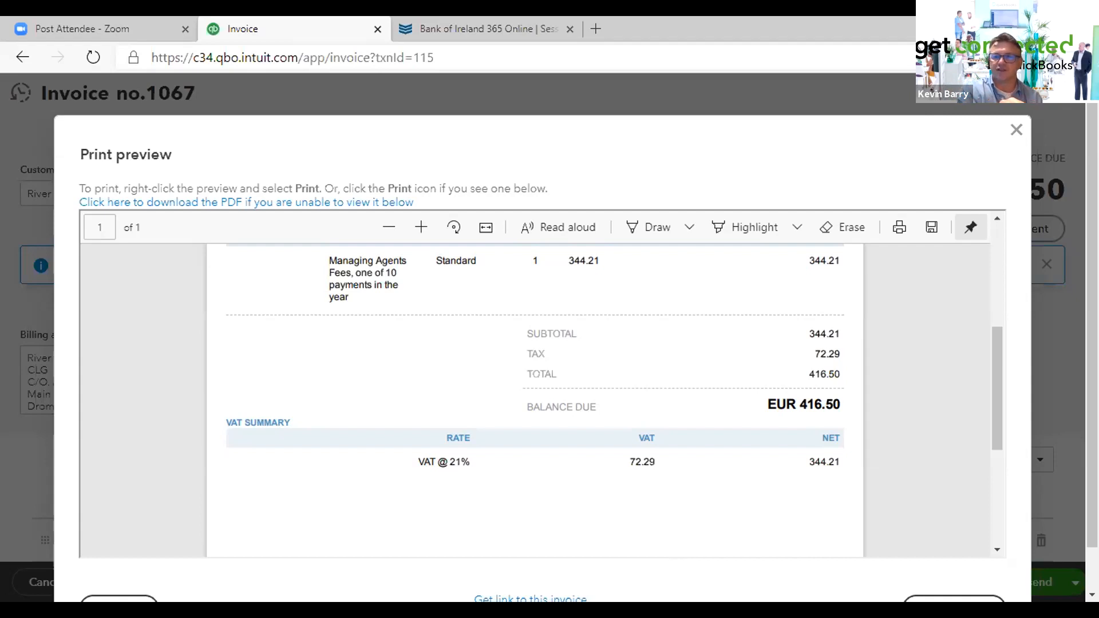
{"action": "left_click", "coordinate": [1014, 130]}
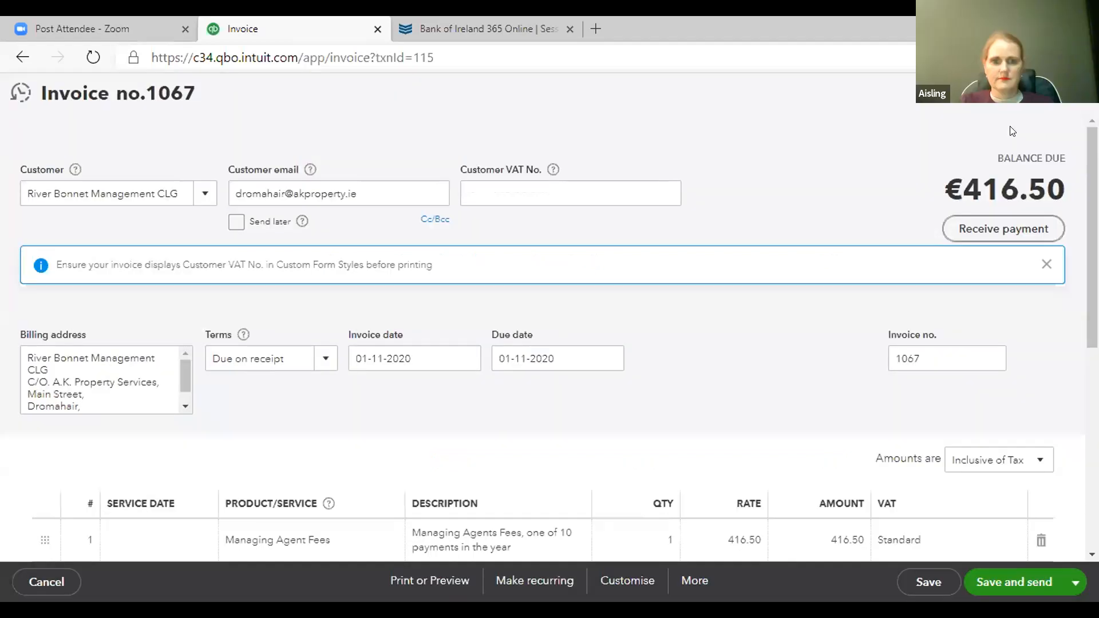
- Close the invoice and open the Standard invoice style from Custom form styles for editing
{"action": "left_click", "coordinate": [1035, 117]}
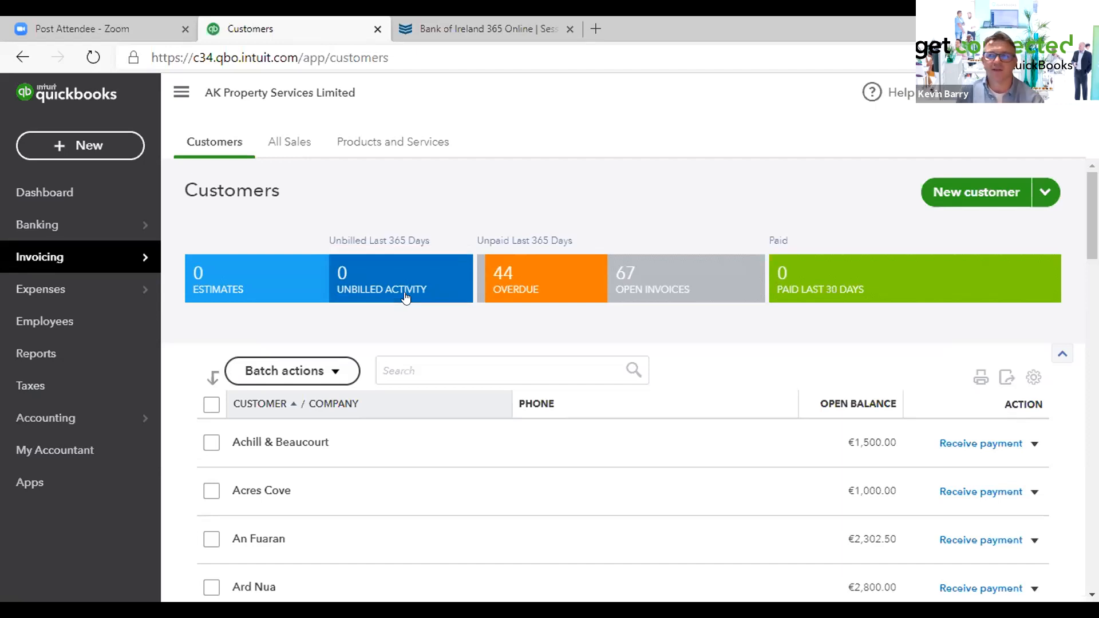
{"action": "left_click", "coordinate": [624, 359]}
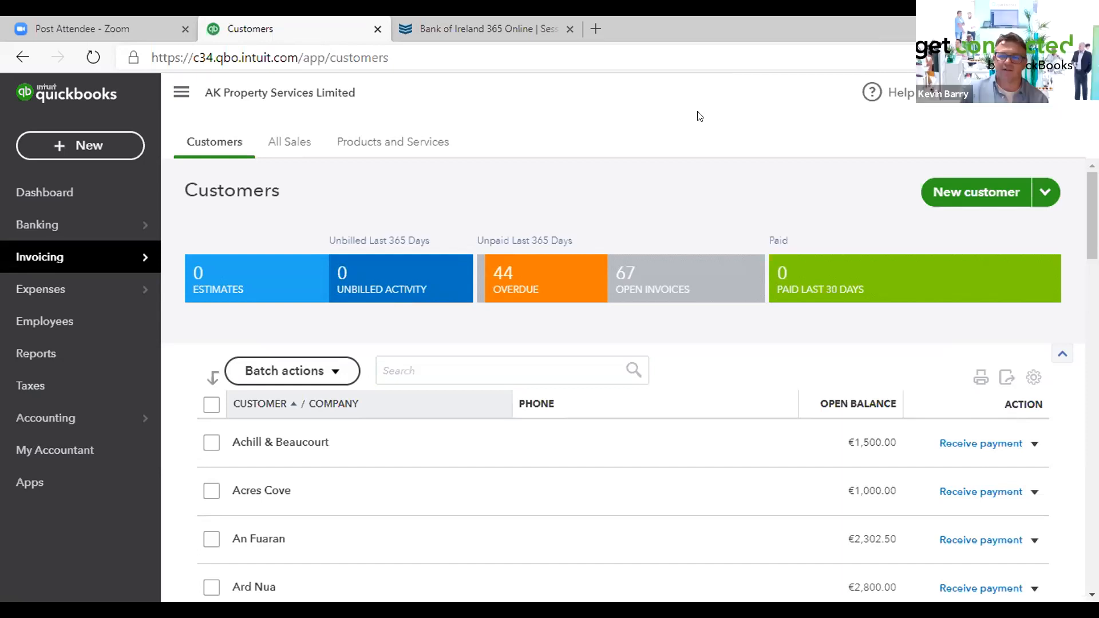
{"action": "left_click", "coordinate": [1035, 97]}
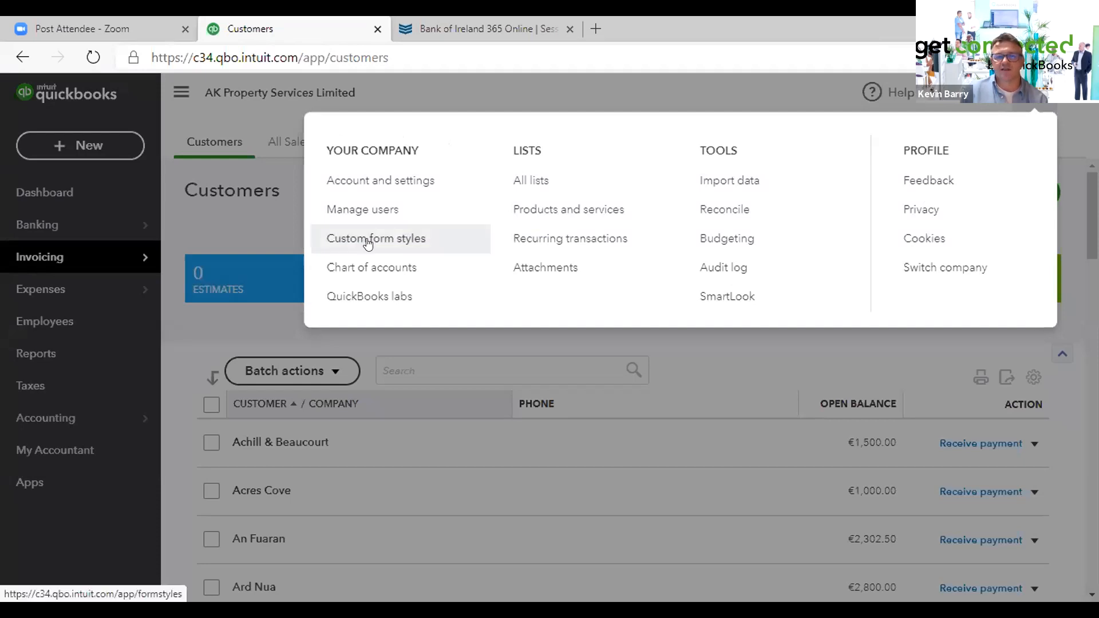
{"action": "left_click", "coordinate": [417, 239]}
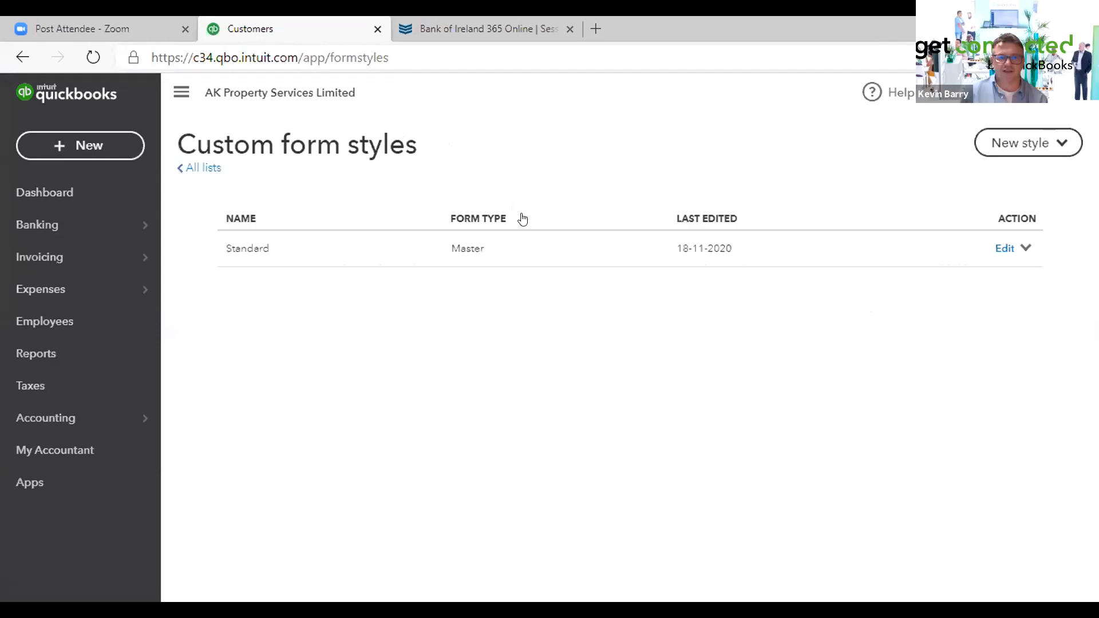
{"action": "left_click", "coordinate": [253, 250]}
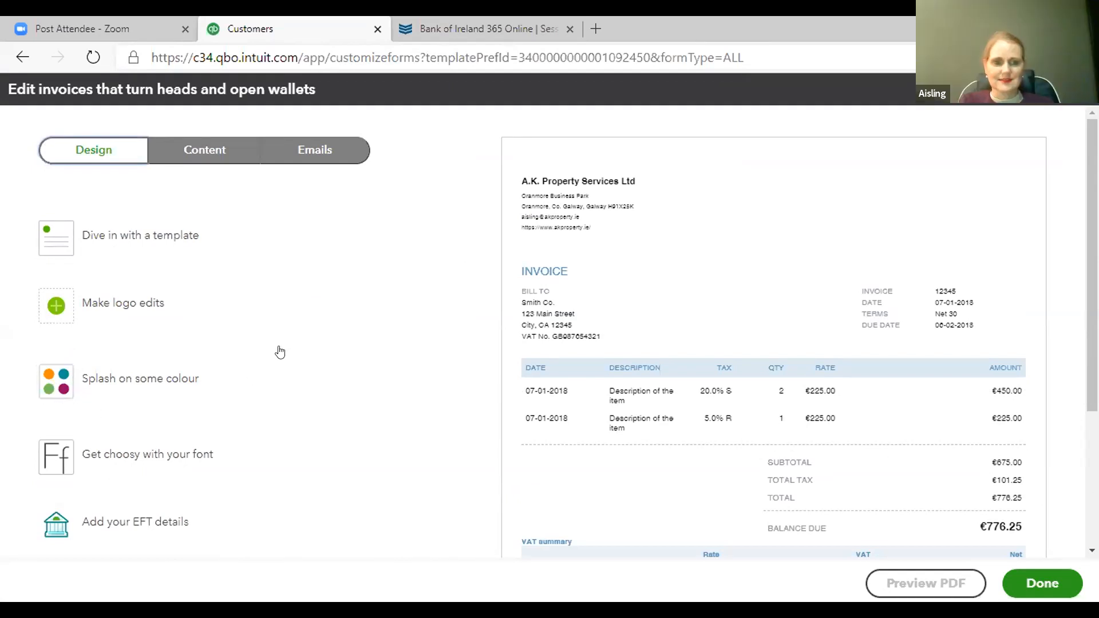
- Apply the dark red #82001d colour to the invoice style
{"action": "left_click", "coordinate": [57, 389]}
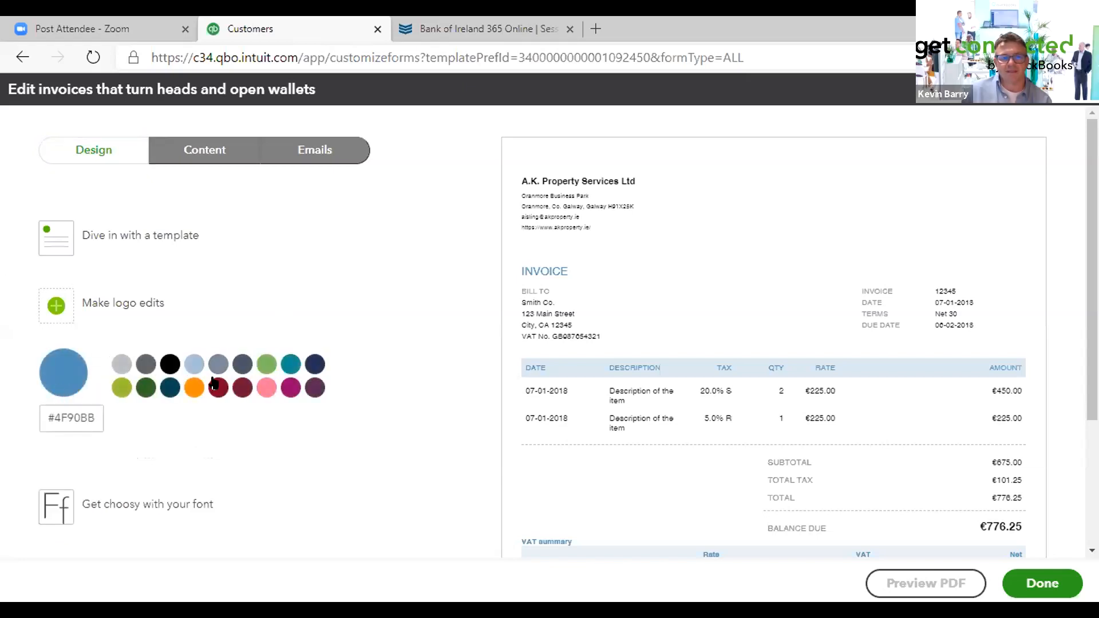
{"action": "left_click", "coordinate": [217, 388]}
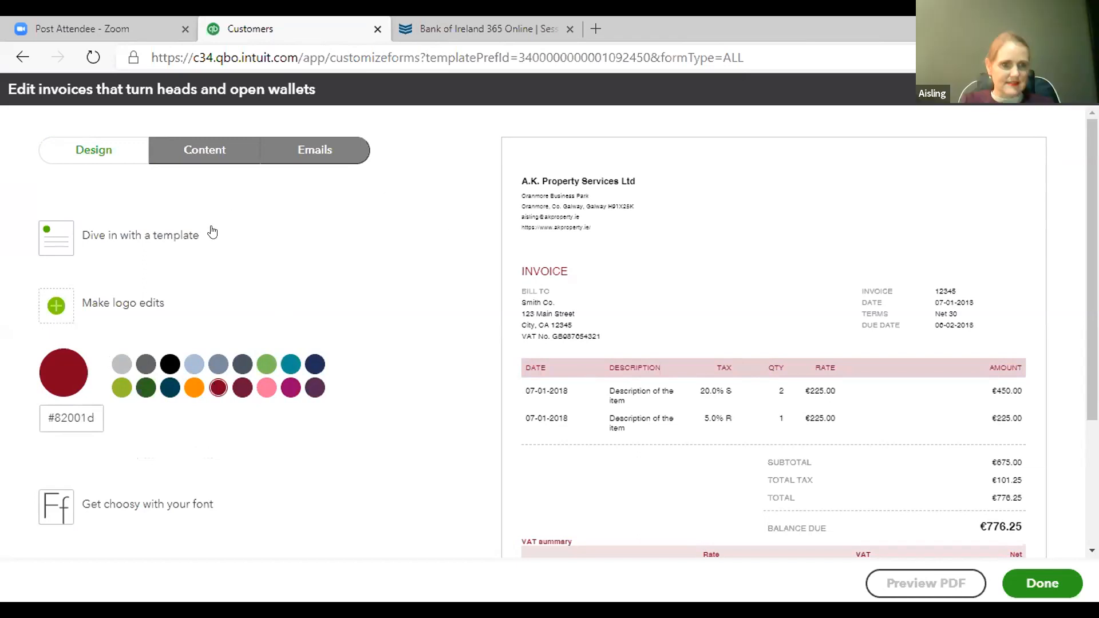
- Try the Friendly, Bold and Fresh invoice templates and settle on the Modern template
{"action": "left_click", "coordinate": [147, 242]}
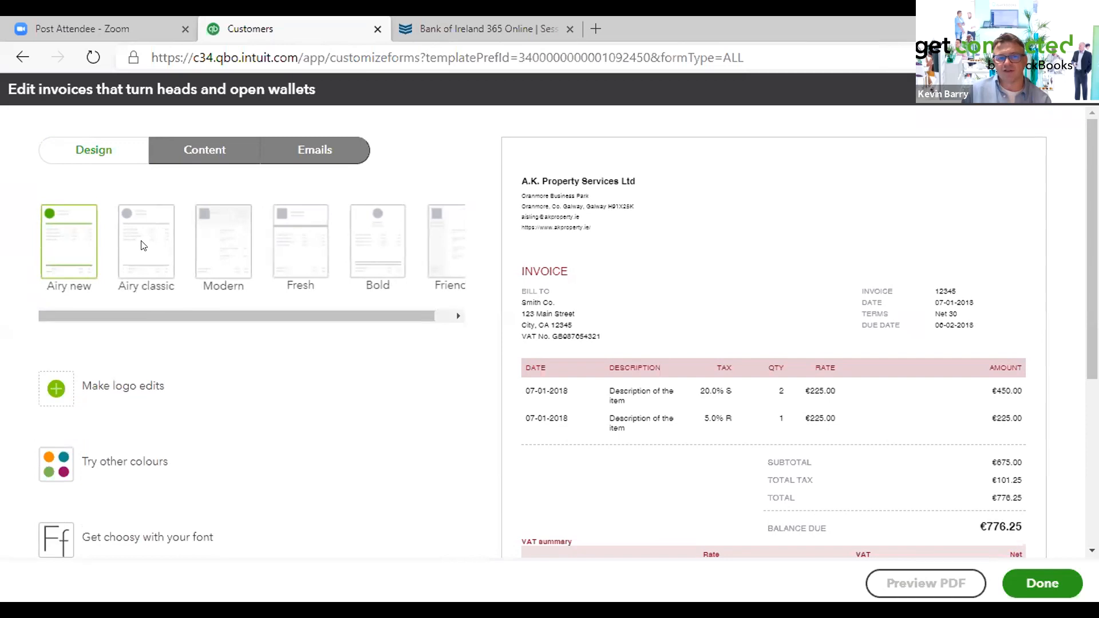
{"action": "left_click", "coordinate": [444, 247]}
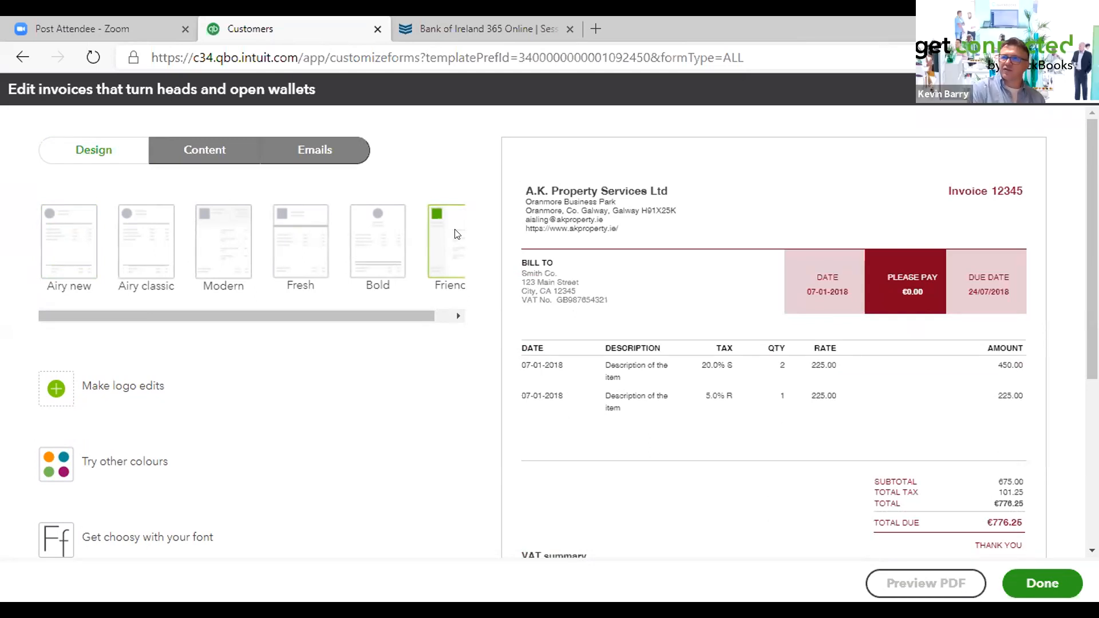
{"action": "left_click", "coordinate": [386, 241]}
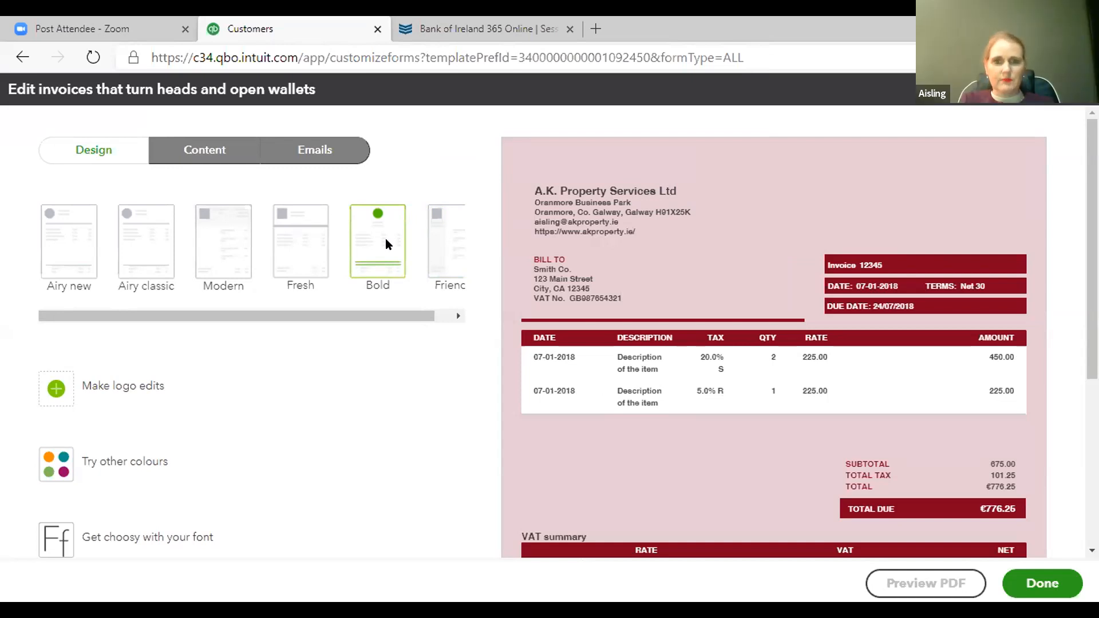
{"action": "left_click", "coordinate": [289, 233]}
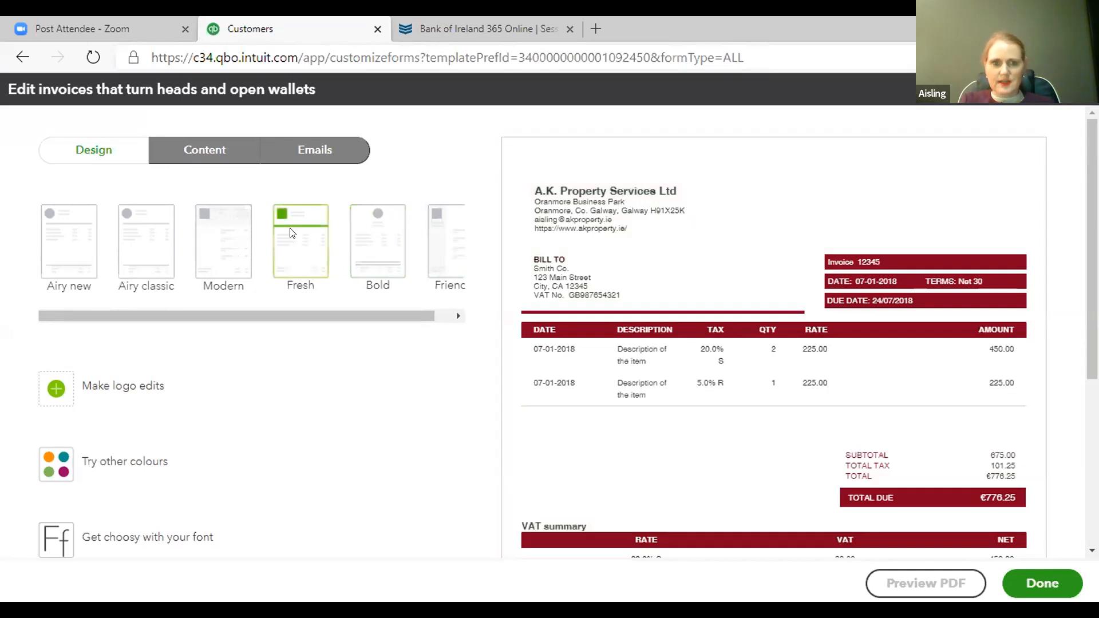
{"action": "left_click", "coordinate": [216, 243]}
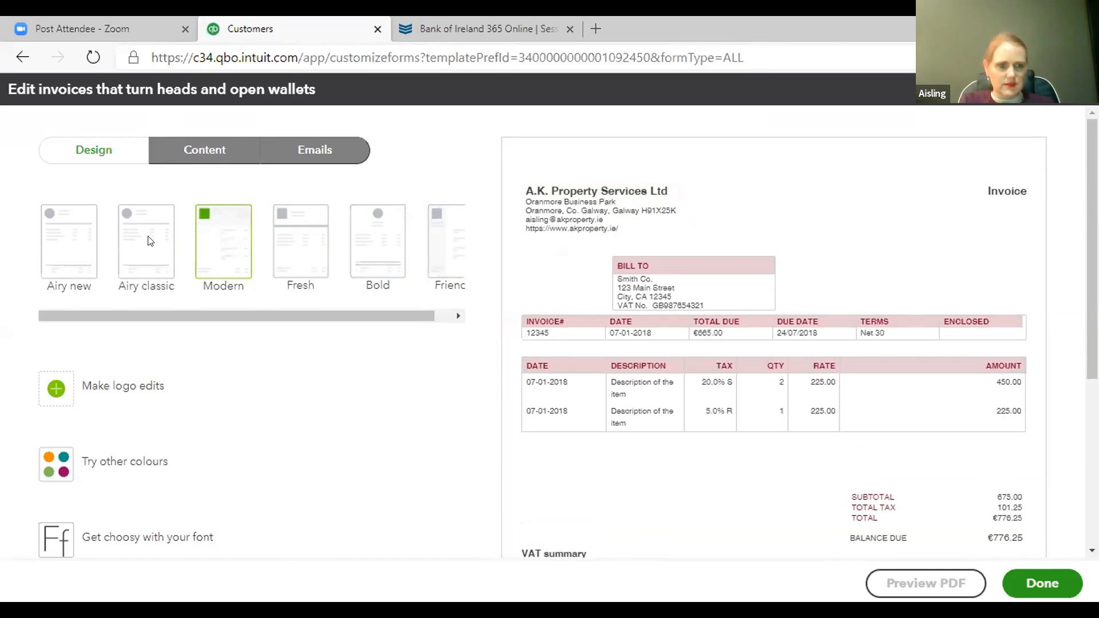
- Show the company logo on the invoice style
{"action": "left_click", "coordinate": [111, 387]}
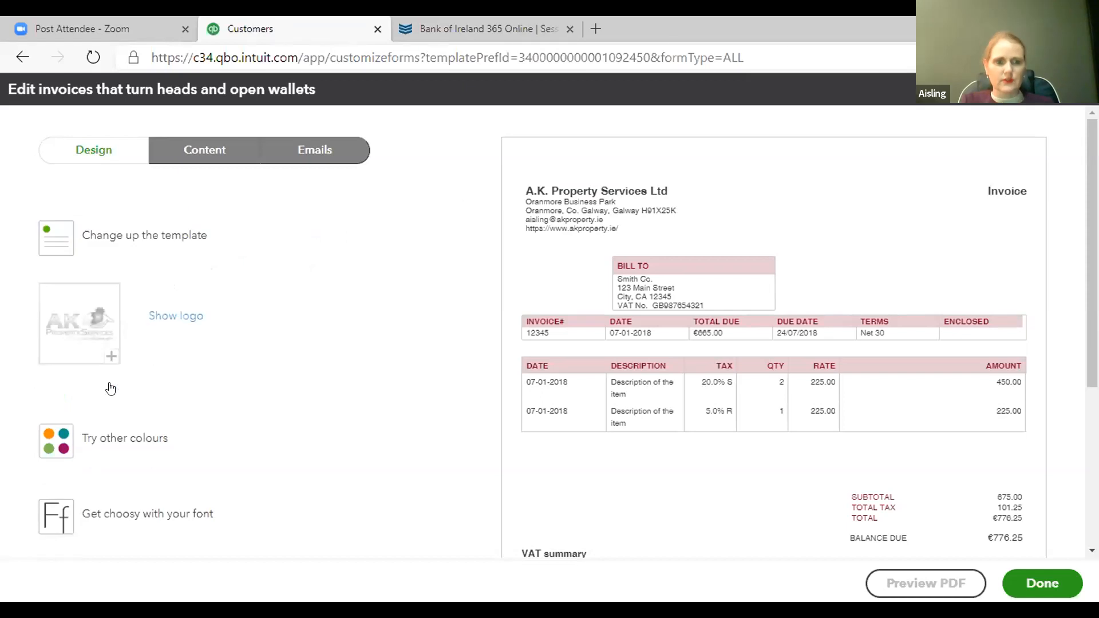
{"action": "left_click", "coordinate": [176, 316]}
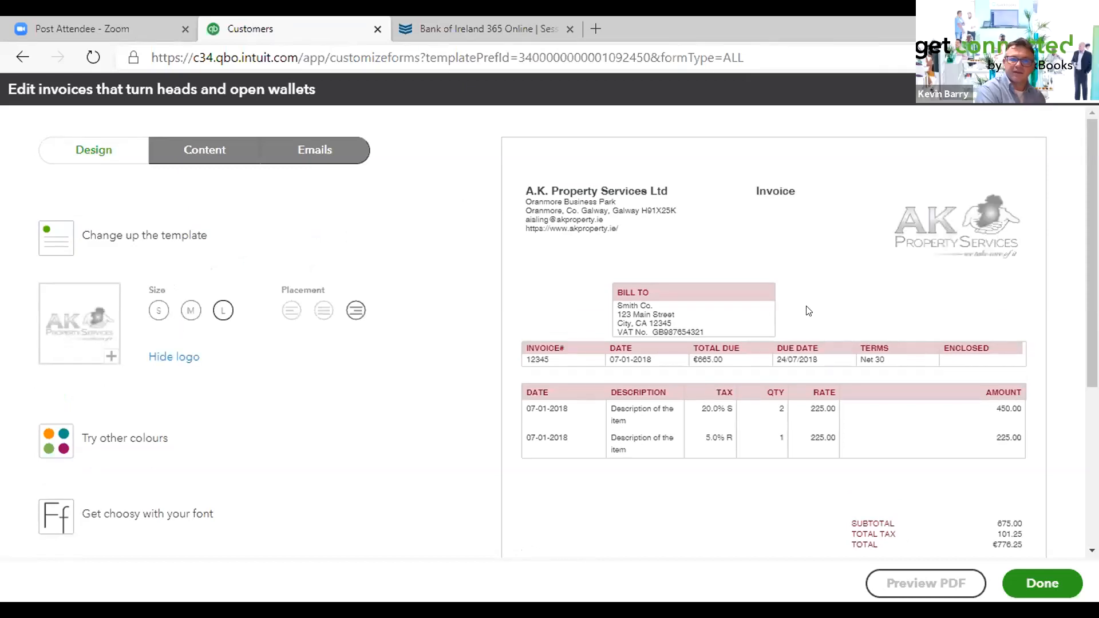
- Cycle through the Friendly, Bold, Fresh, Modern and Airy classic templates and switch back to Airy new
{"action": "left_click", "coordinate": [140, 233]}
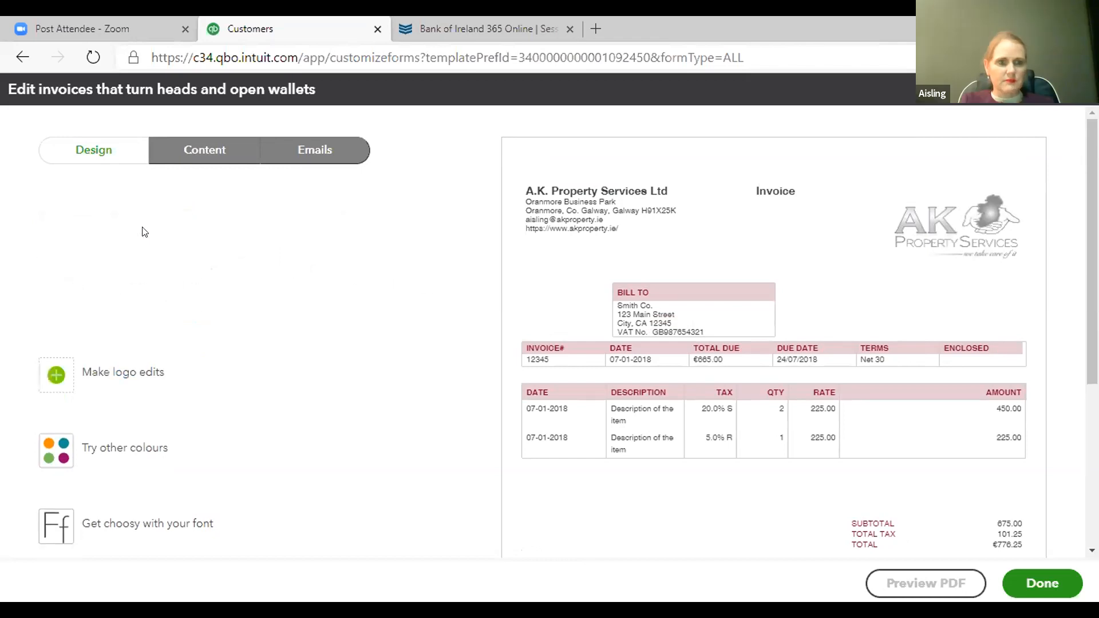
{"action": "left_click", "coordinate": [425, 252]}
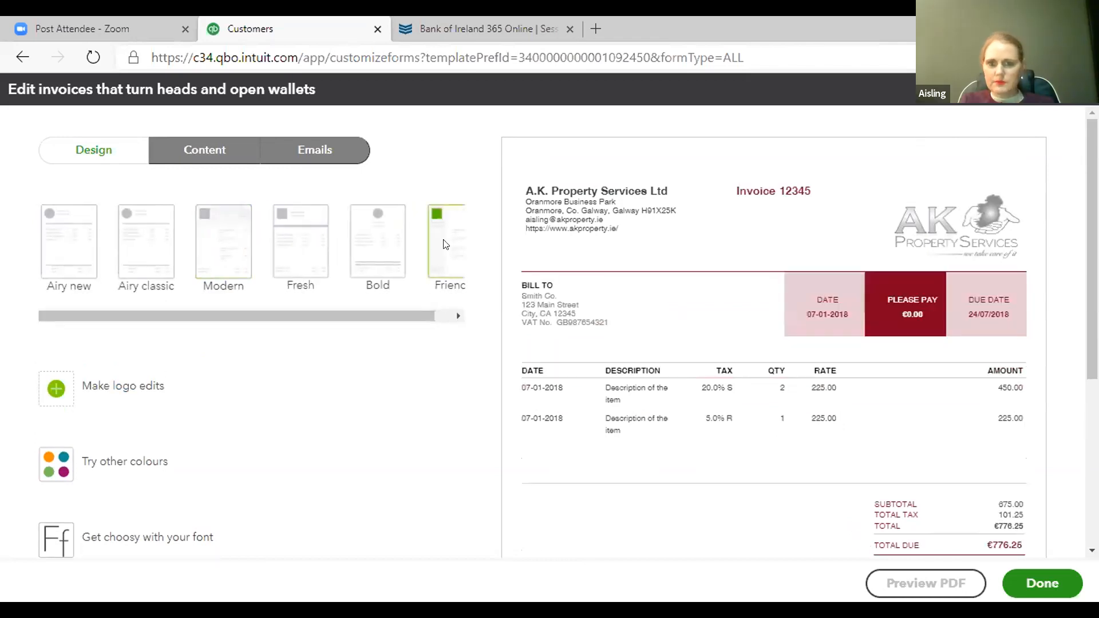
{"action": "left_click", "coordinate": [458, 315]}
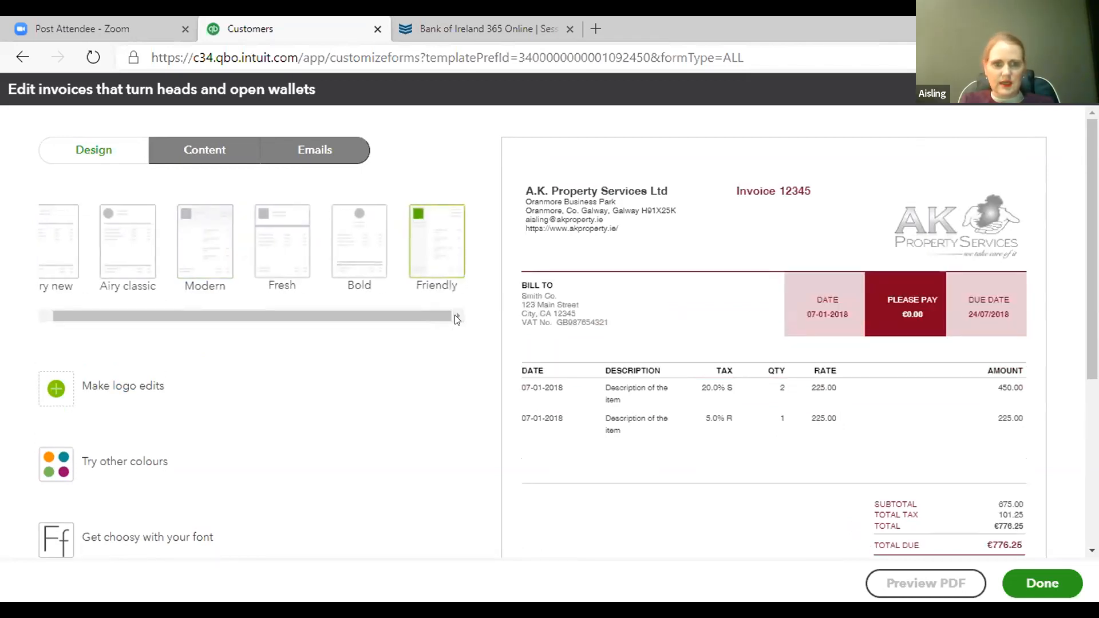
{"action": "left_click", "coordinate": [355, 253]}
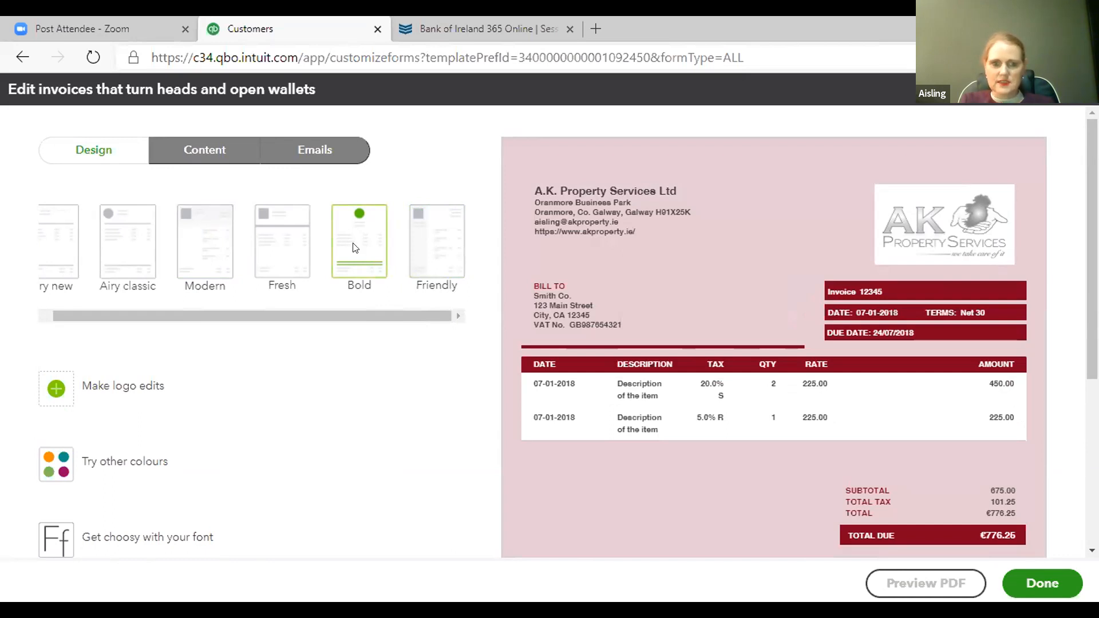
{"action": "left_click", "coordinate": [277, 242]}
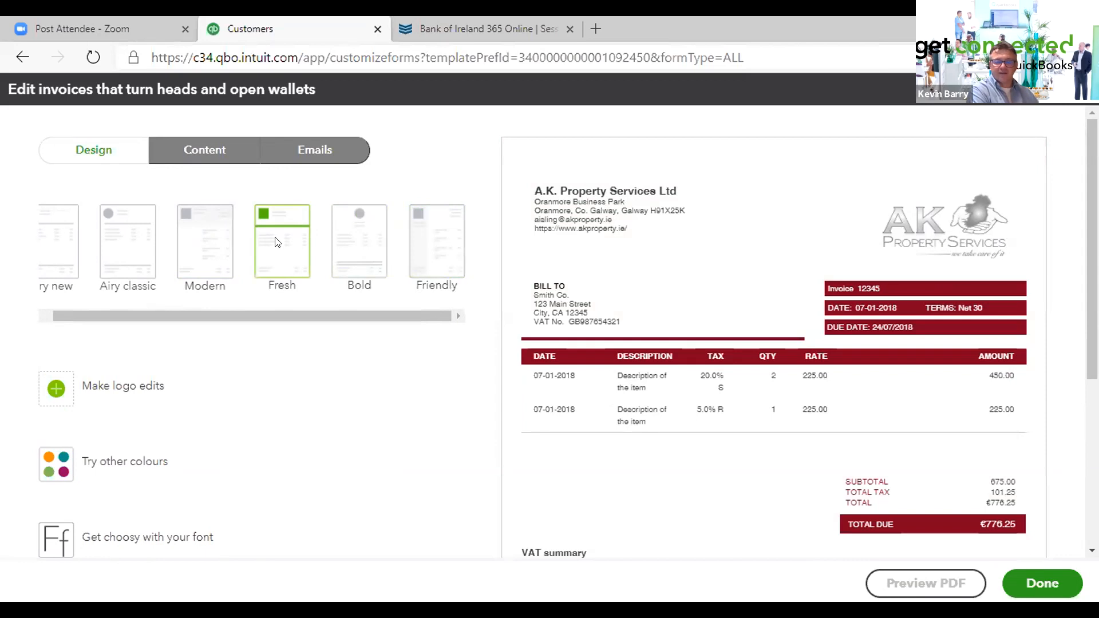
{"action": "left_click", "coordinate": [200, 239]}
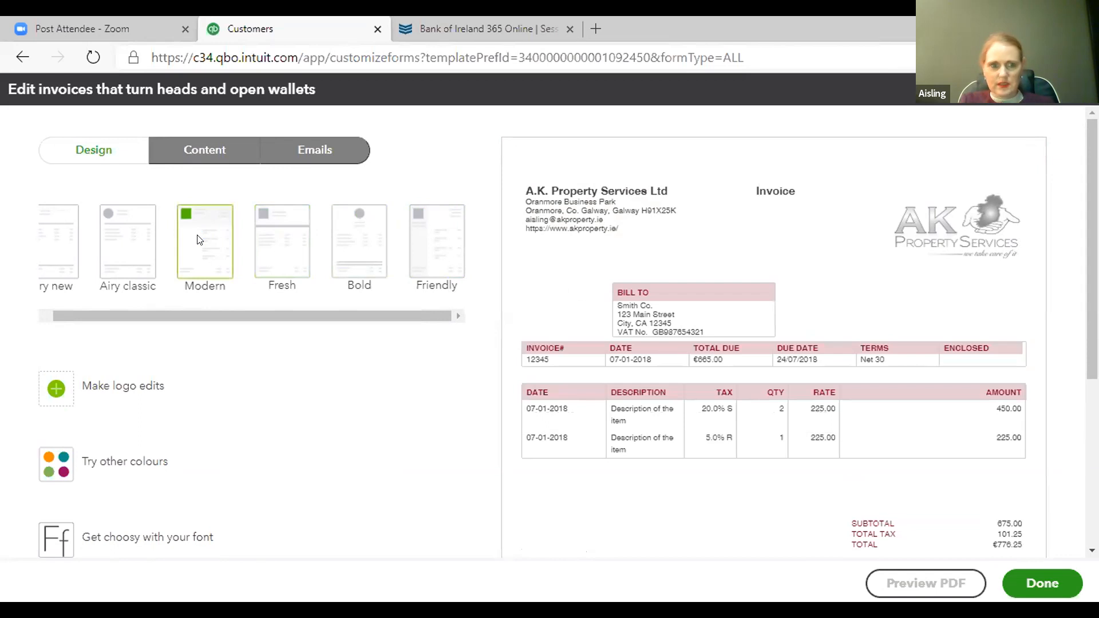
{"action": "left_click", "coordinate": [134, 244]}
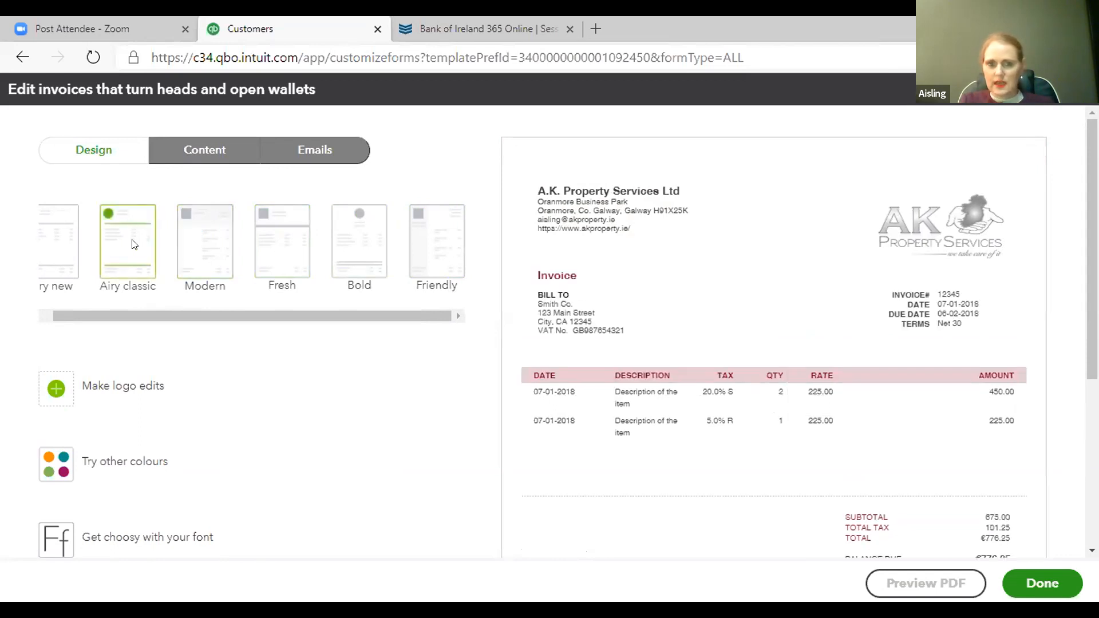
{"action": "left_click", "coordinate": [57, 245]}
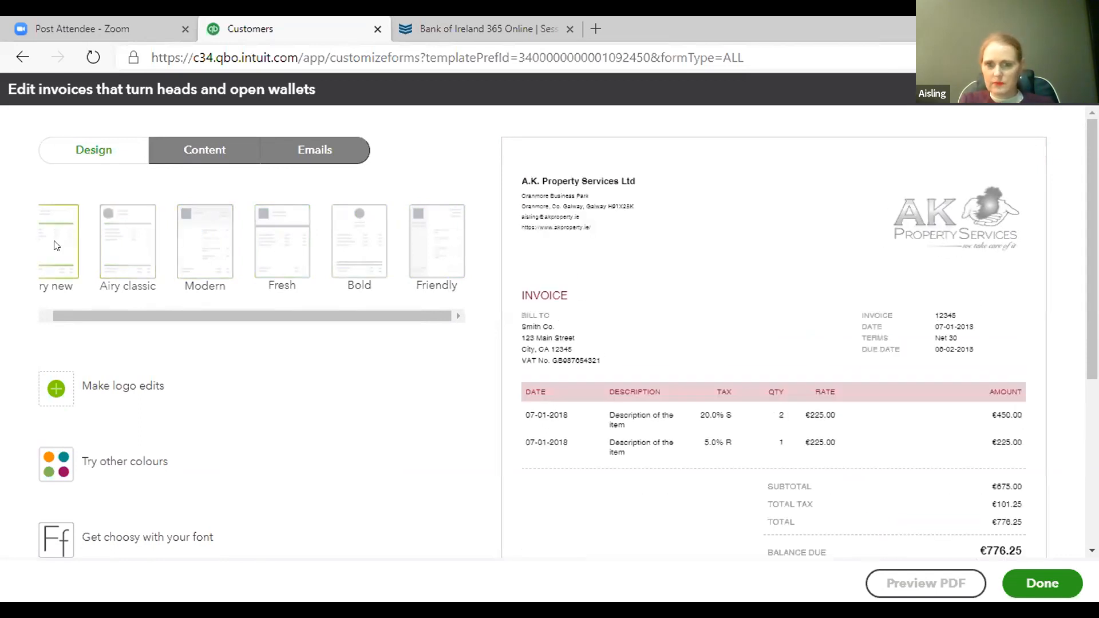
{"action": "left_click", "coordinate": [46, 316]}
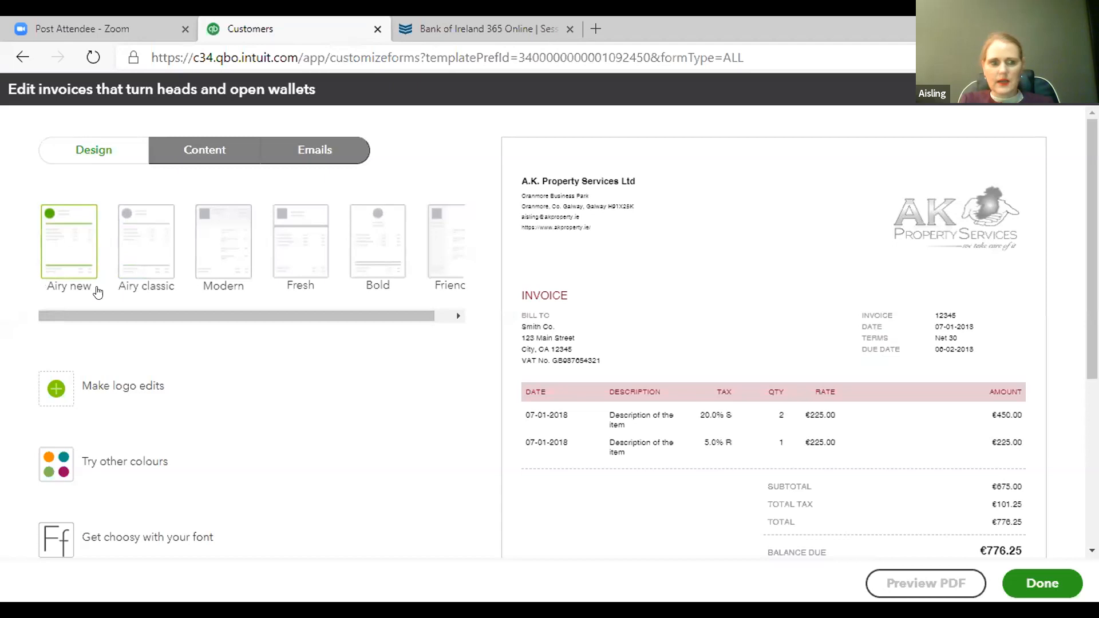
- Set the invoice colour to pink #f4749b and apply the Bold template
{"action": "left_click", "coordinate": [48, 458]}
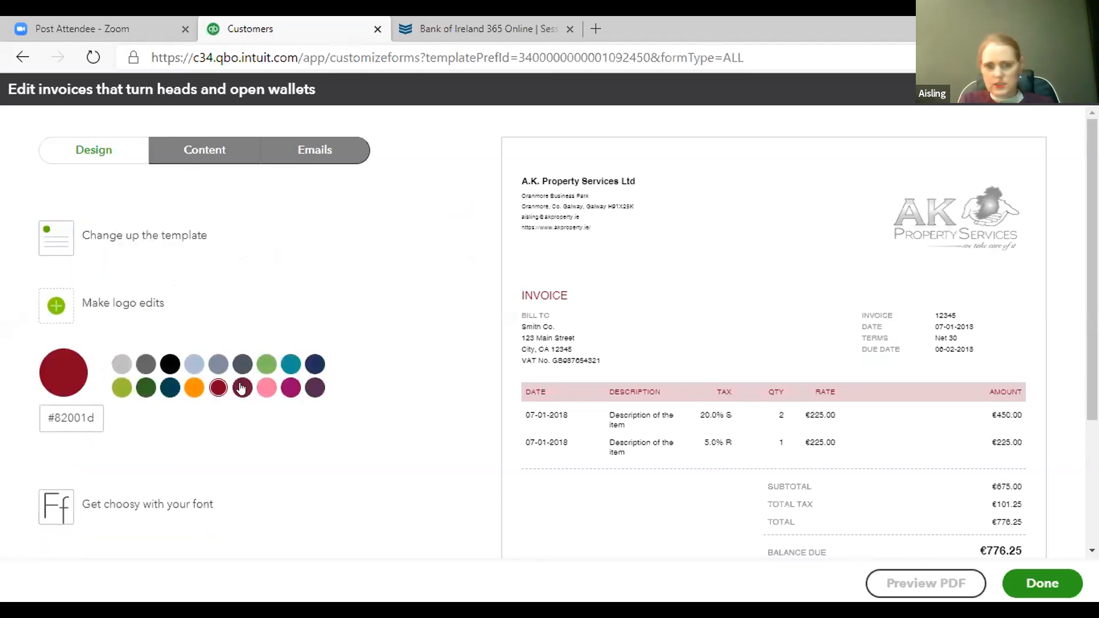
{"action": "left_click", "coordinate": [263, 392]}
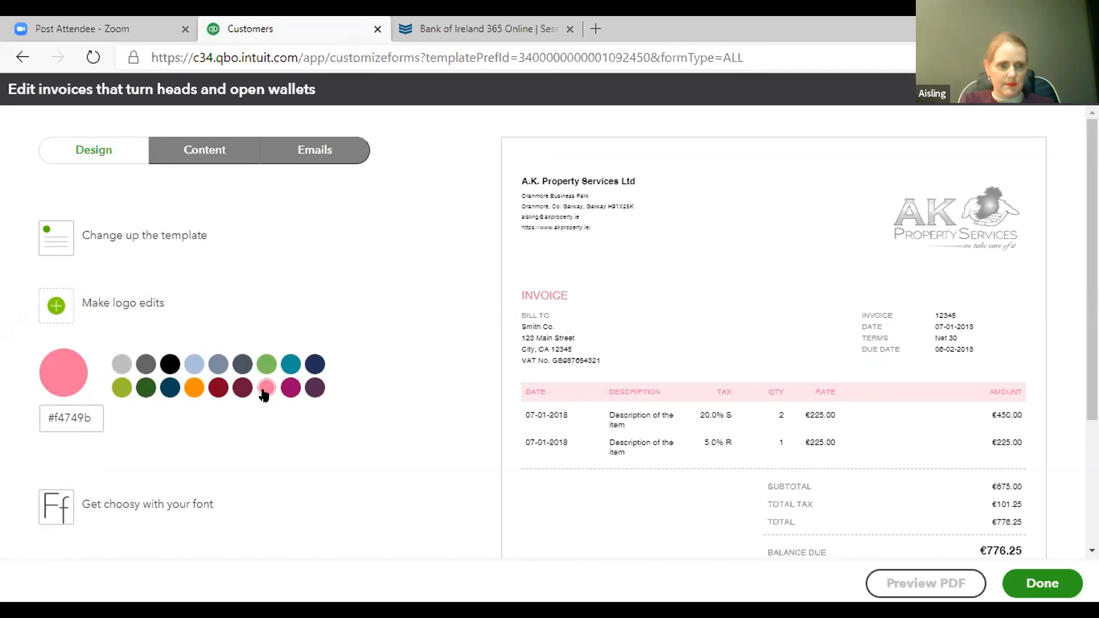
{"action": "left_click", "coordinate": [165, 236]}
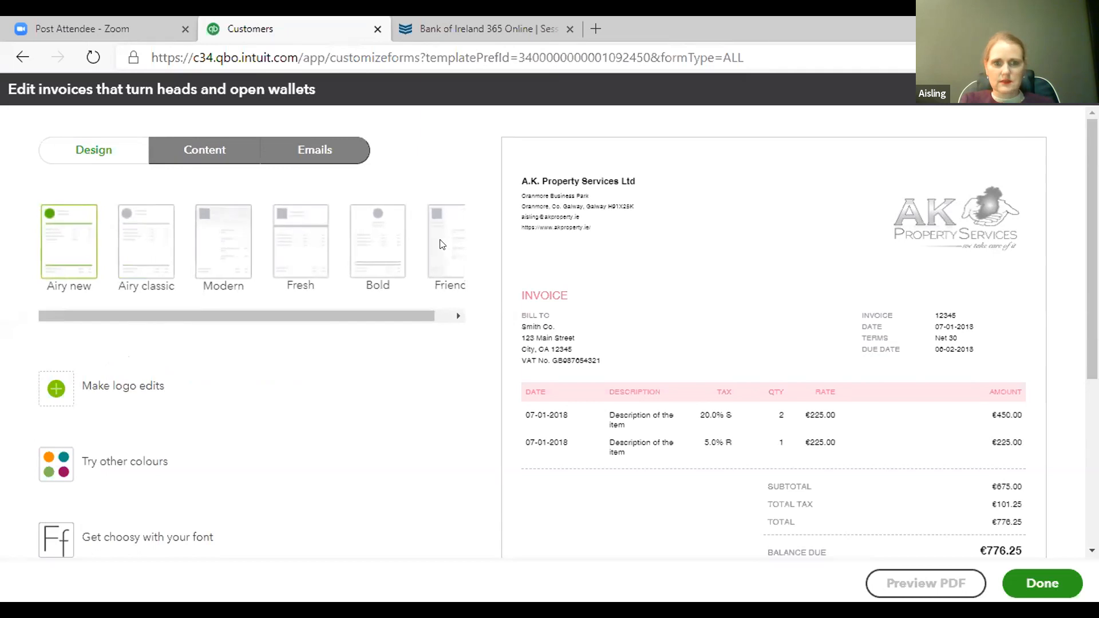
{"action": "left_click", "coordinate": [378, 245]}
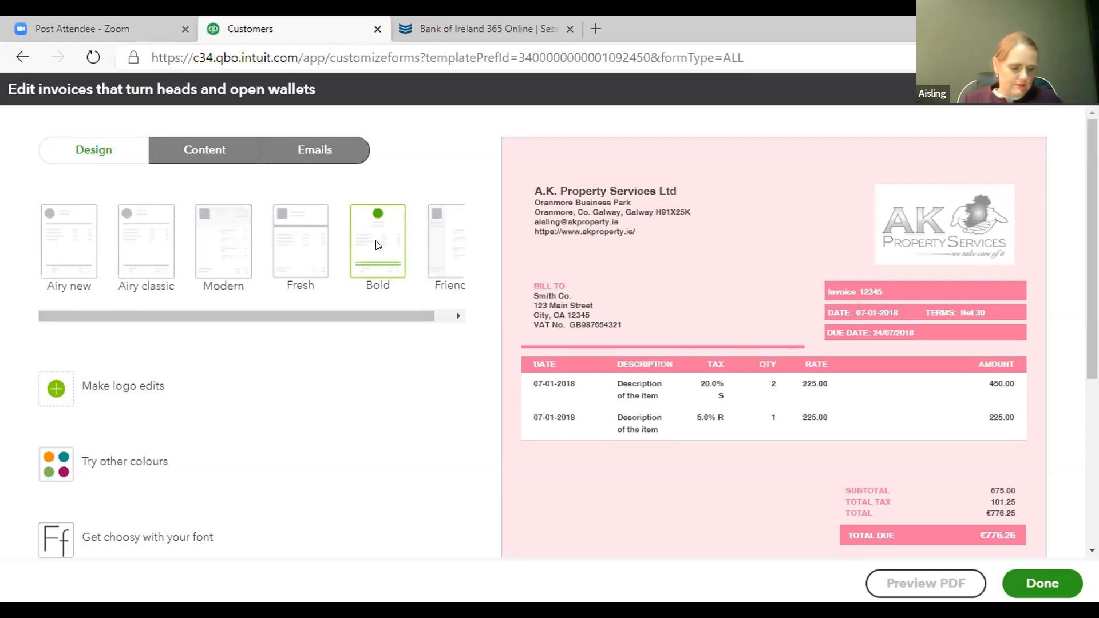
- Change the invoice colour to magenta #950069 and switch to the Fresh template
{"action": "left_click", "coordinate": [43, 464]}
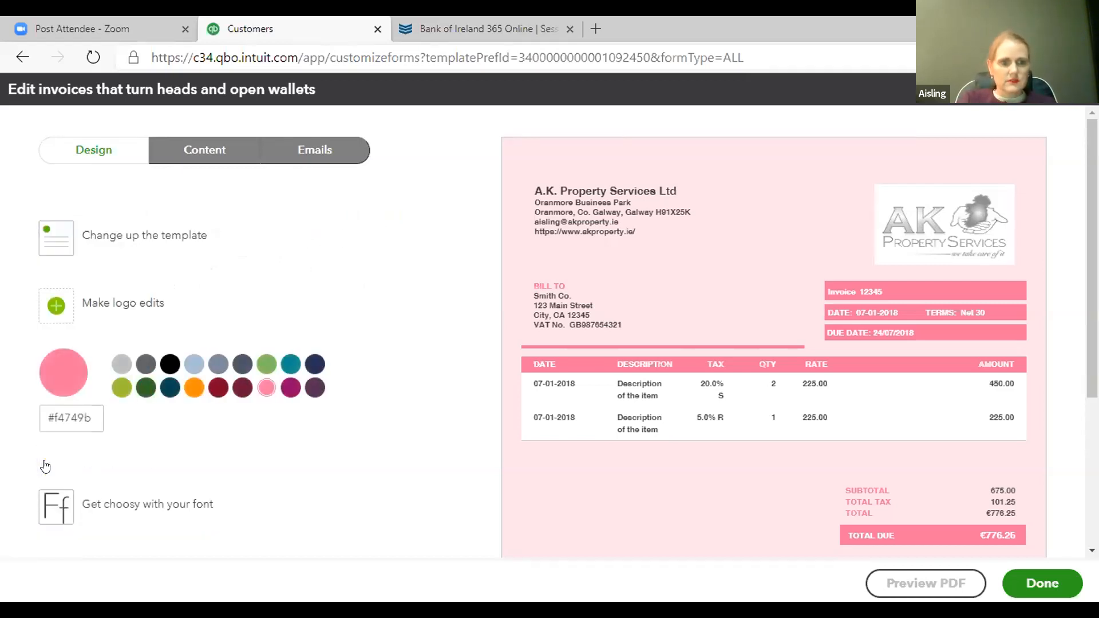
{"action": "left_click", "coordinate": [289, 387]}
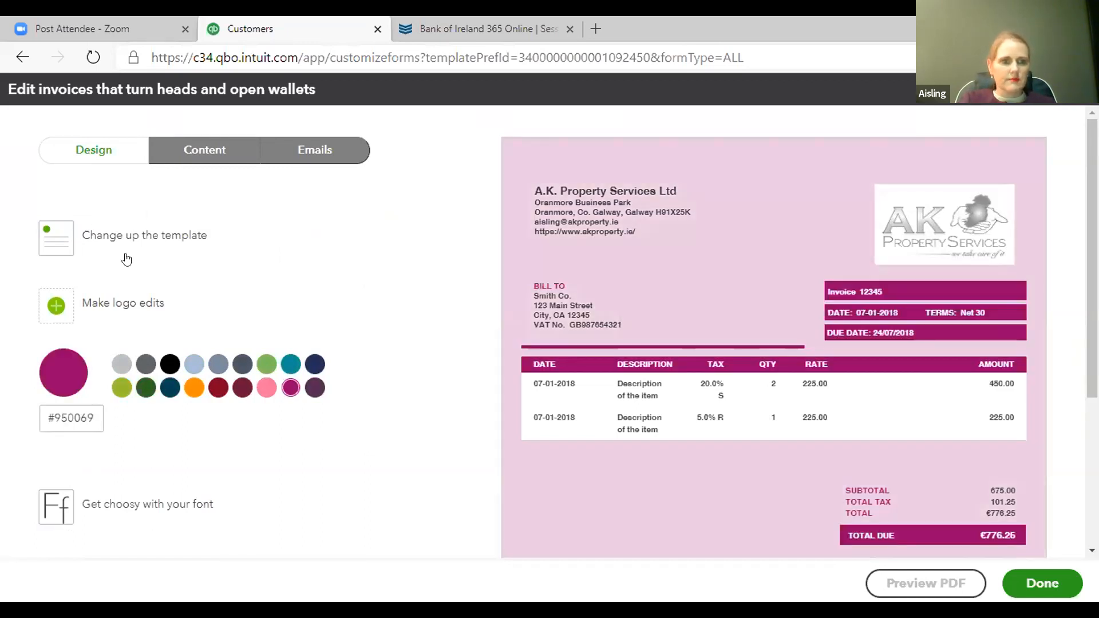
{"action": "left_click", "coordinate": [147, 235]}
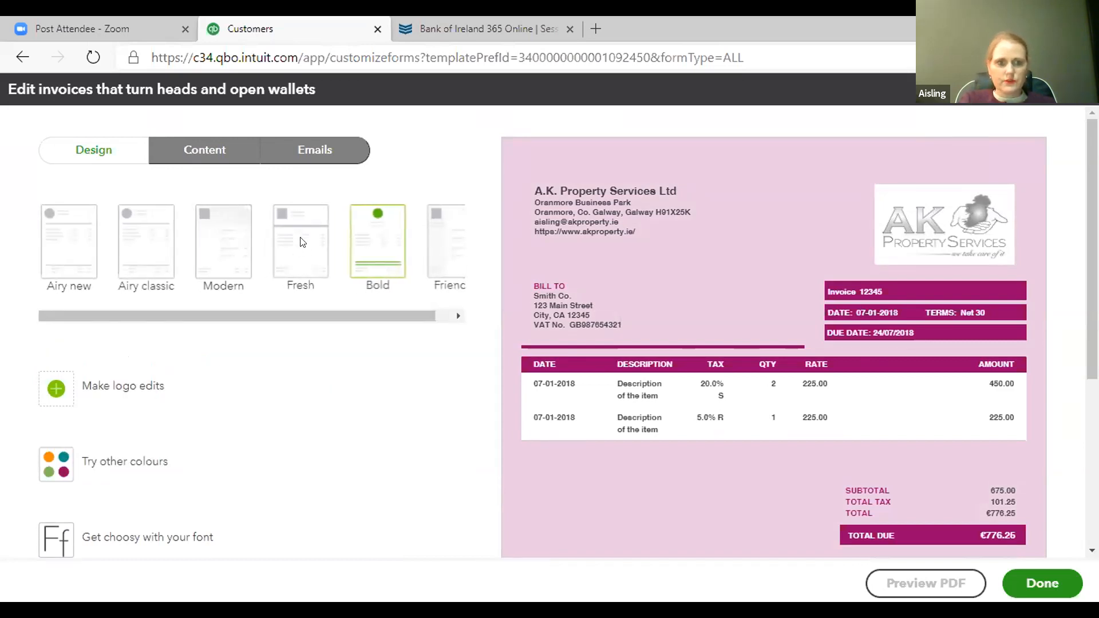
{"action": "left_click", "coordinate": [302, 242]}
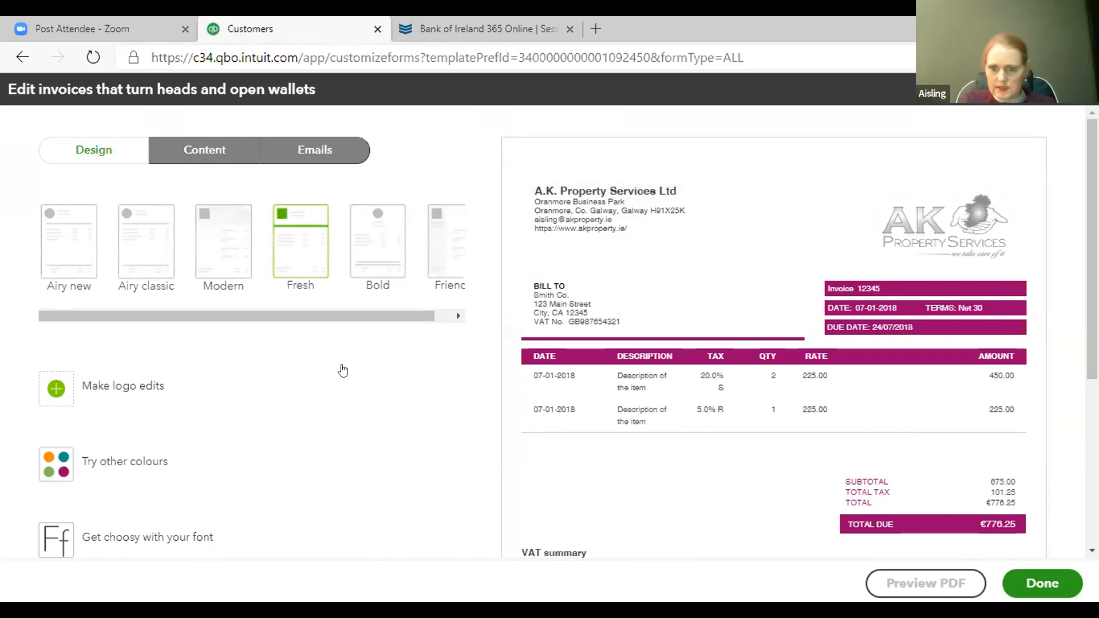
- Try to save the customised invoice style
{"action": "left_click", "coordinate": [1039, 577]}
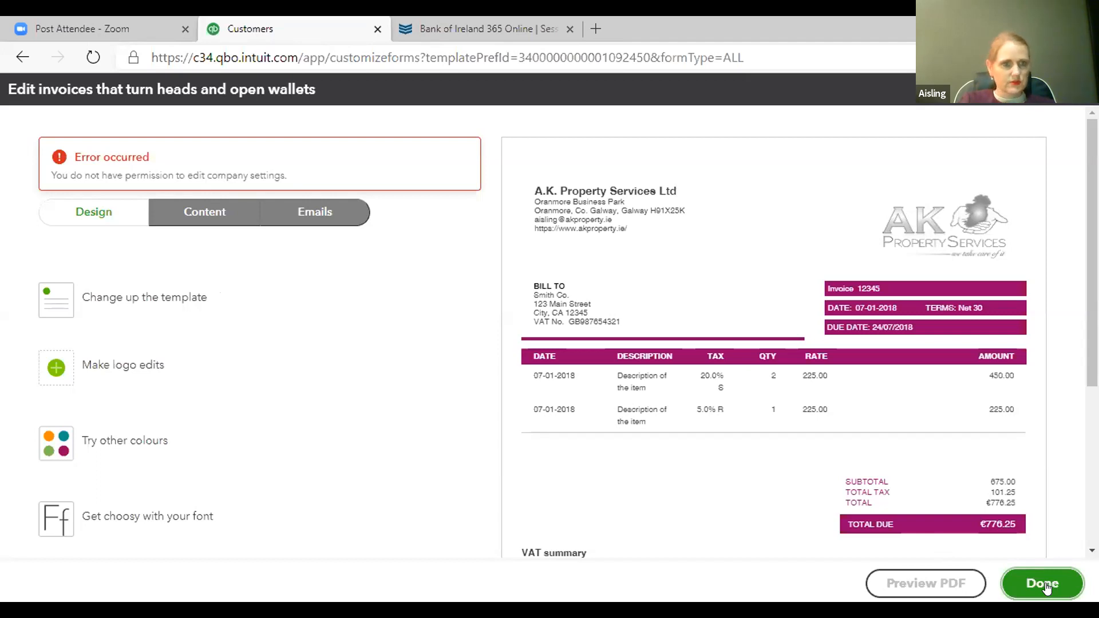
{"action": "left_click", "coordinate": [172, 296]}
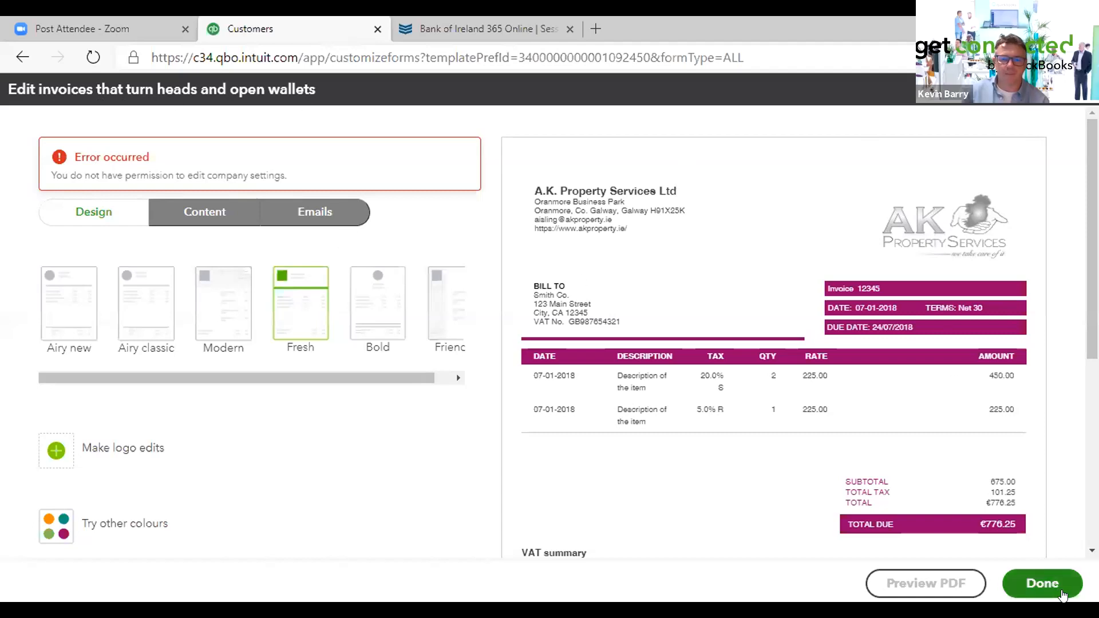
{"action": "left_click", "coordinate": [1038, 581]}
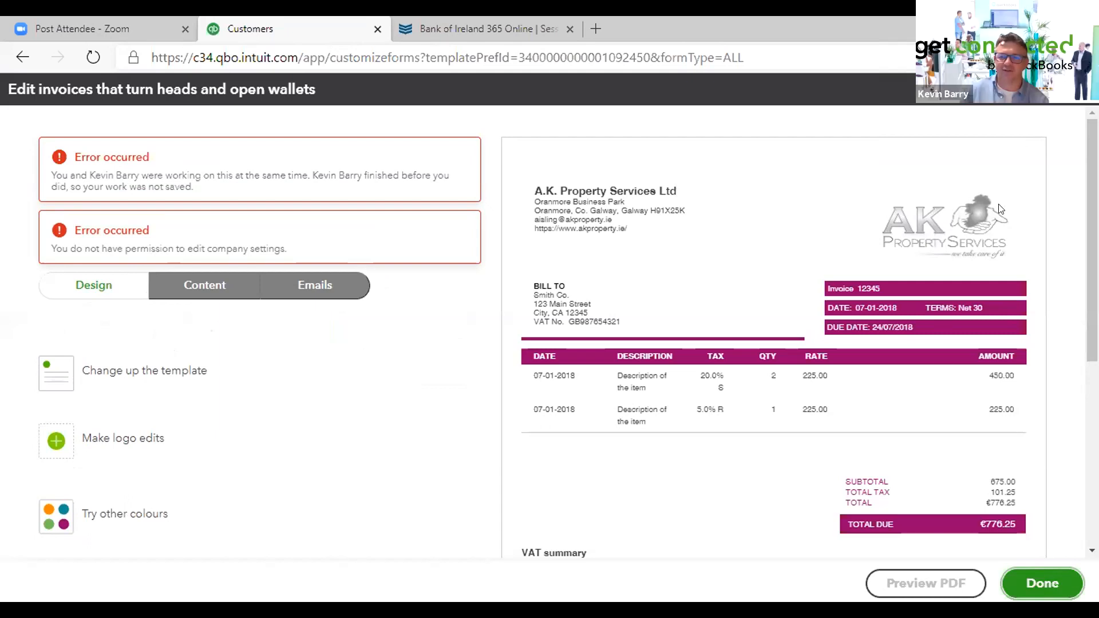
- Close the invoice style editor and exit without saving the changes
{"action": "left_click", "coordinate": [1081, 89]}
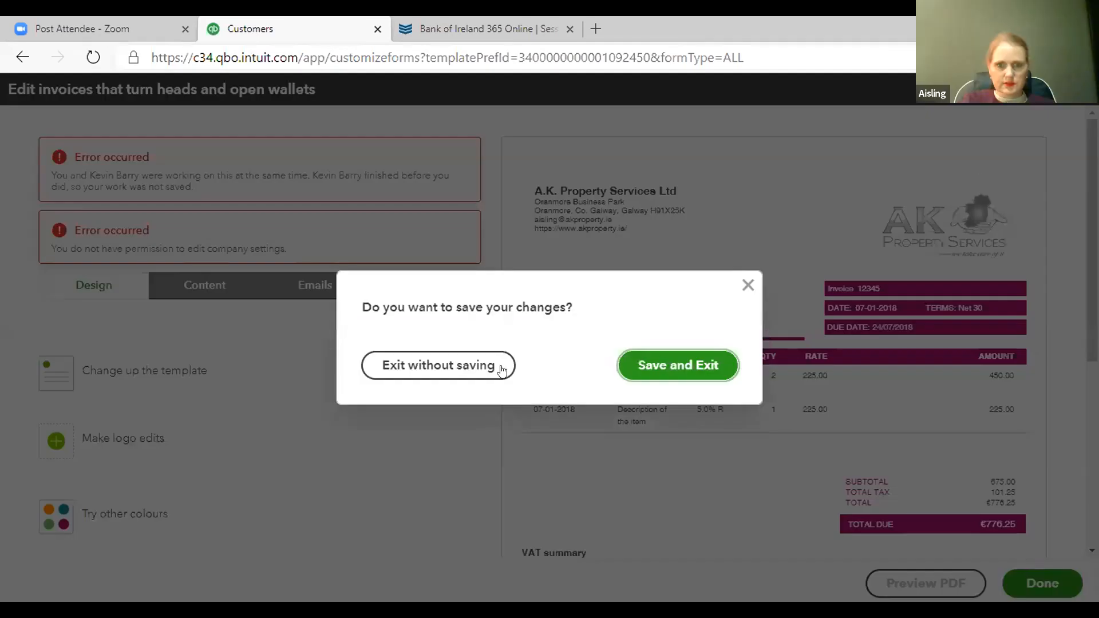
{"action": "left_click", "coordinate": [644, 367]}
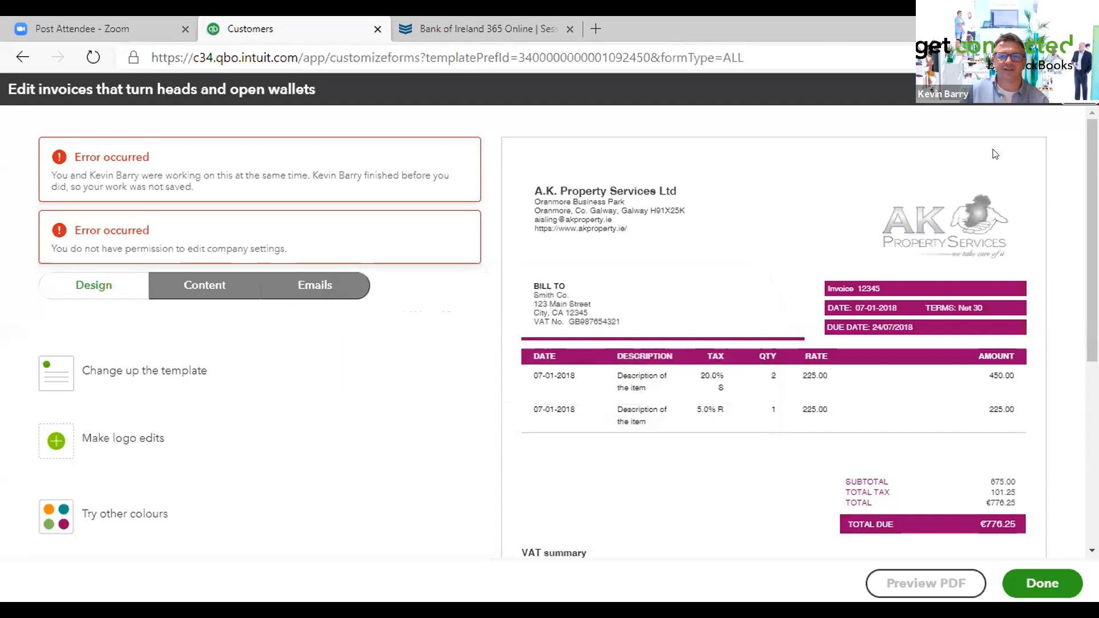
{"action": "left_click", "coordinate": [1052, 103]}
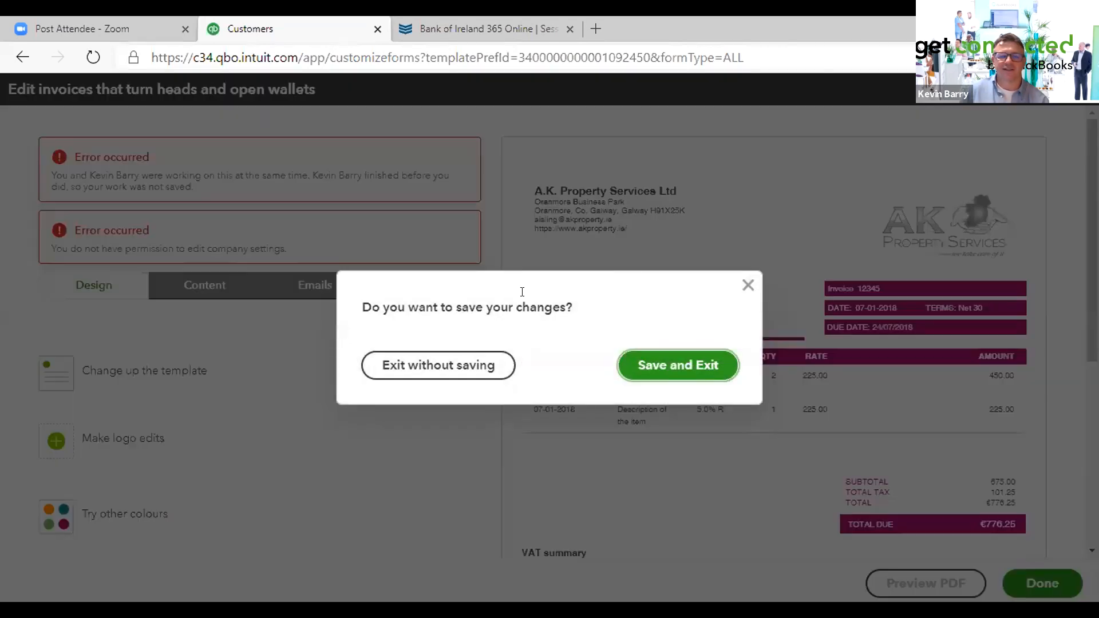
{"action": "left_click", "coordinate": [423, 364]}
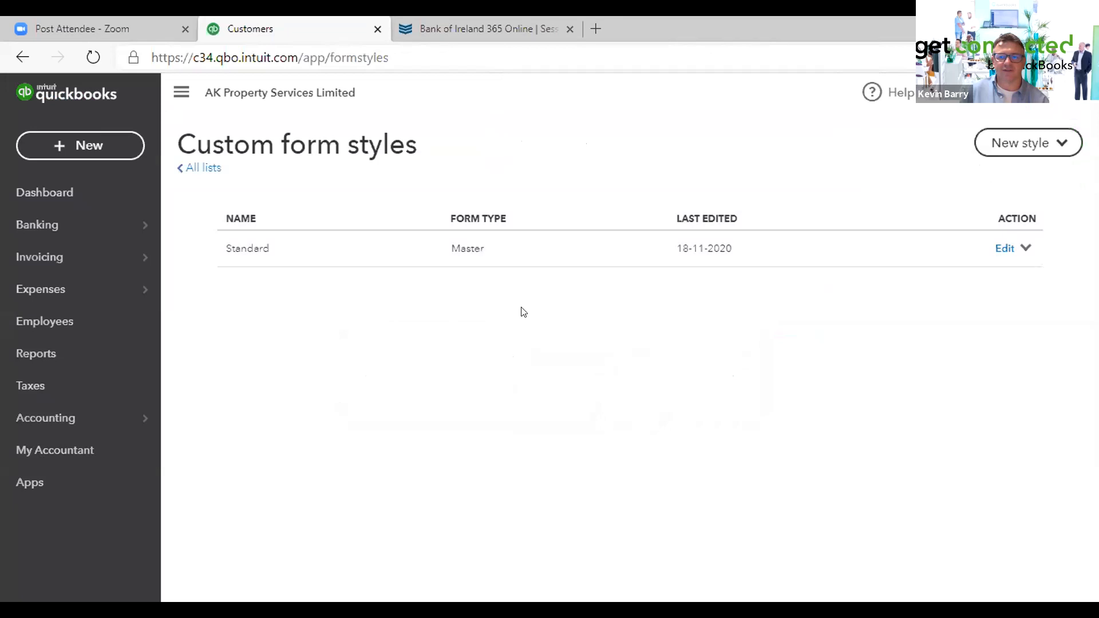
- Open the company switcher to choose a different QuickBooks company
{"action": "left_click", "coordinate": [1027, 100]}
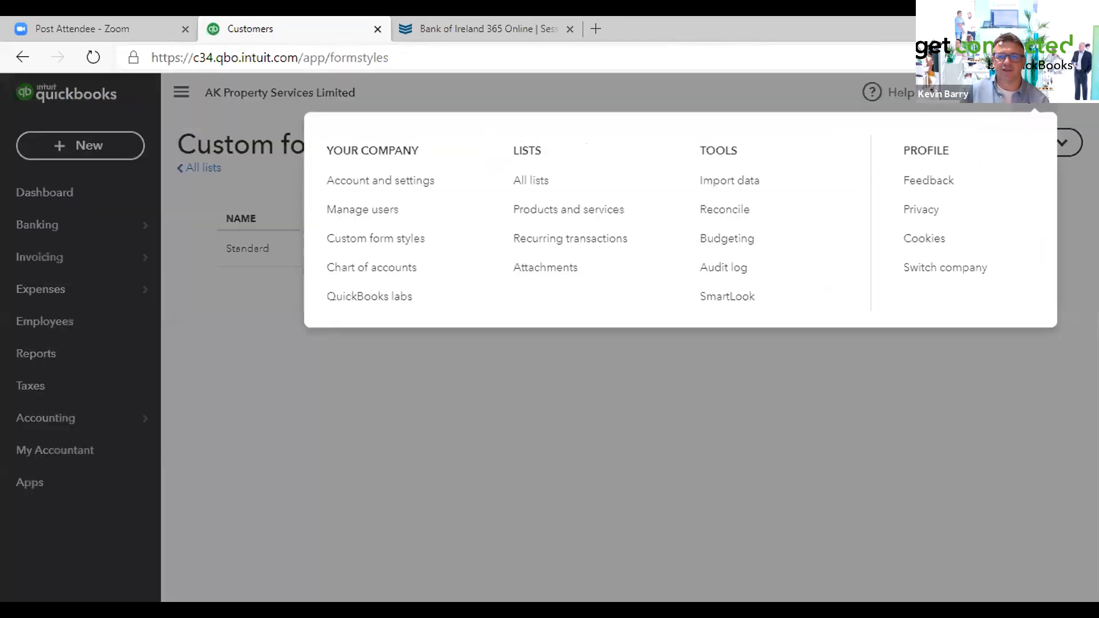
{"action": "left_click", "coordinate": [935, 272]}
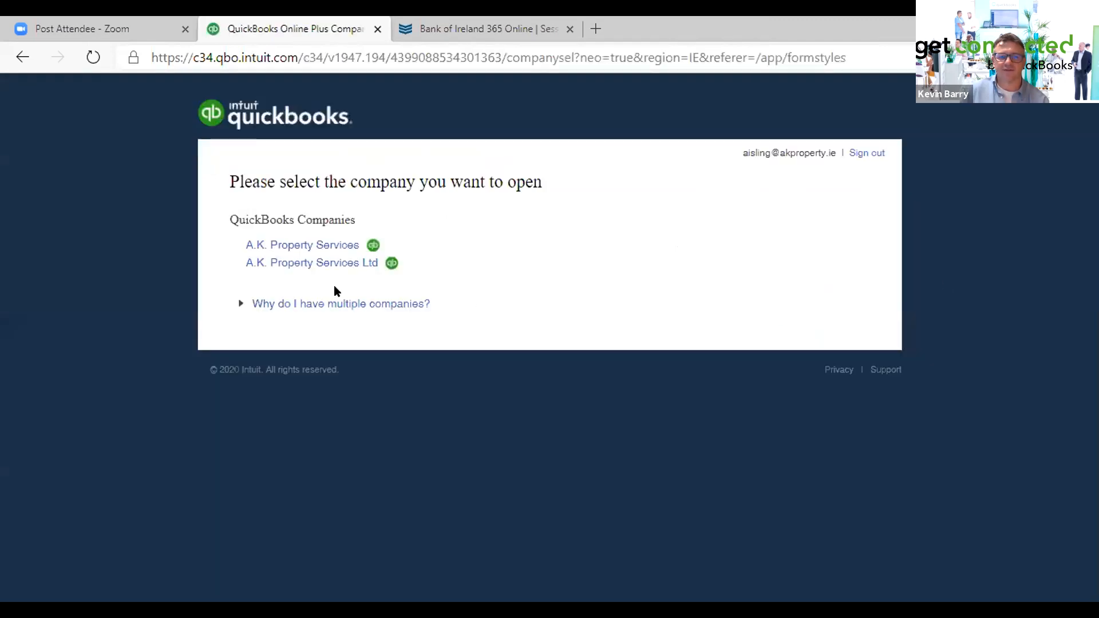
- Open the A.K. Property Services Ltd company and go to its custom form styles list
{"action": "left_click", "coordinate": [334, 262]}
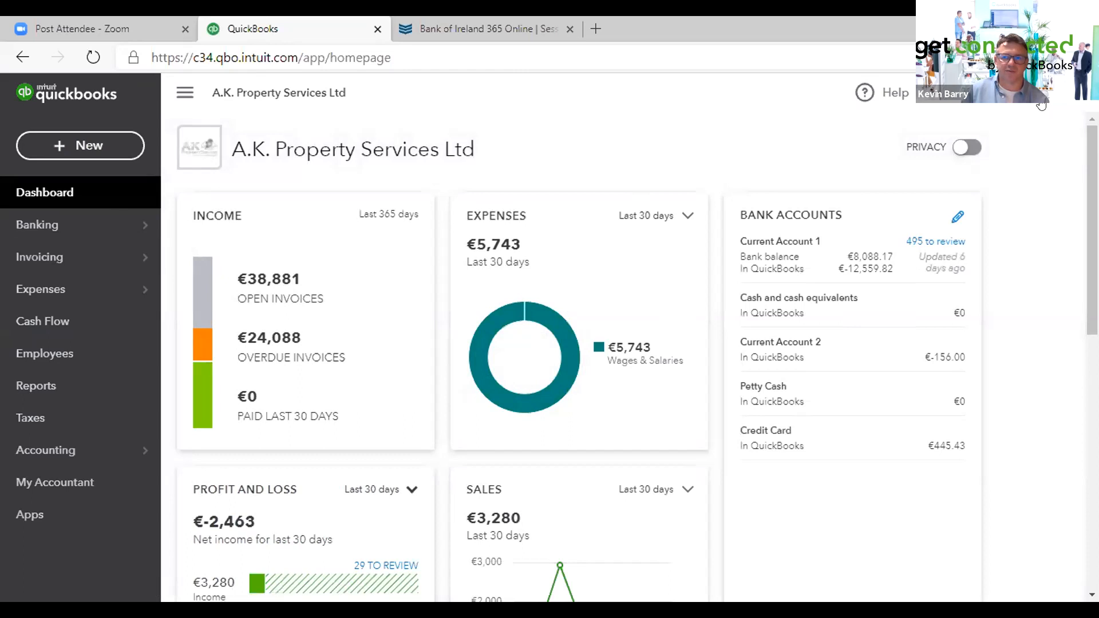
{"action": "left_click", "coordinate": [1033, 92]}
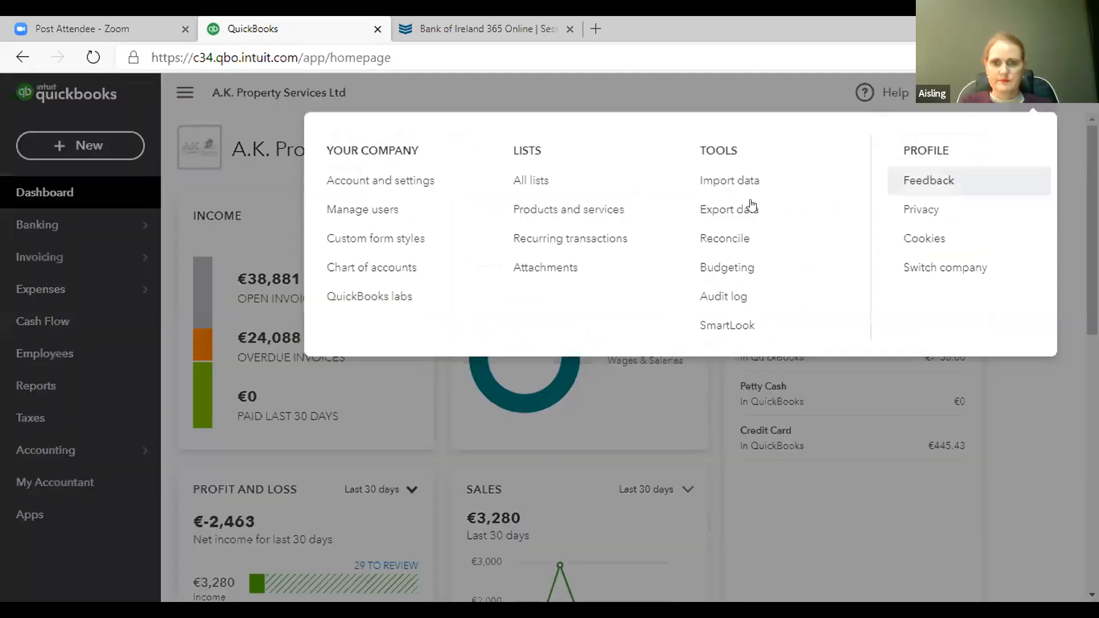
{"action": "left_click", "coordinate": [368, 239]}
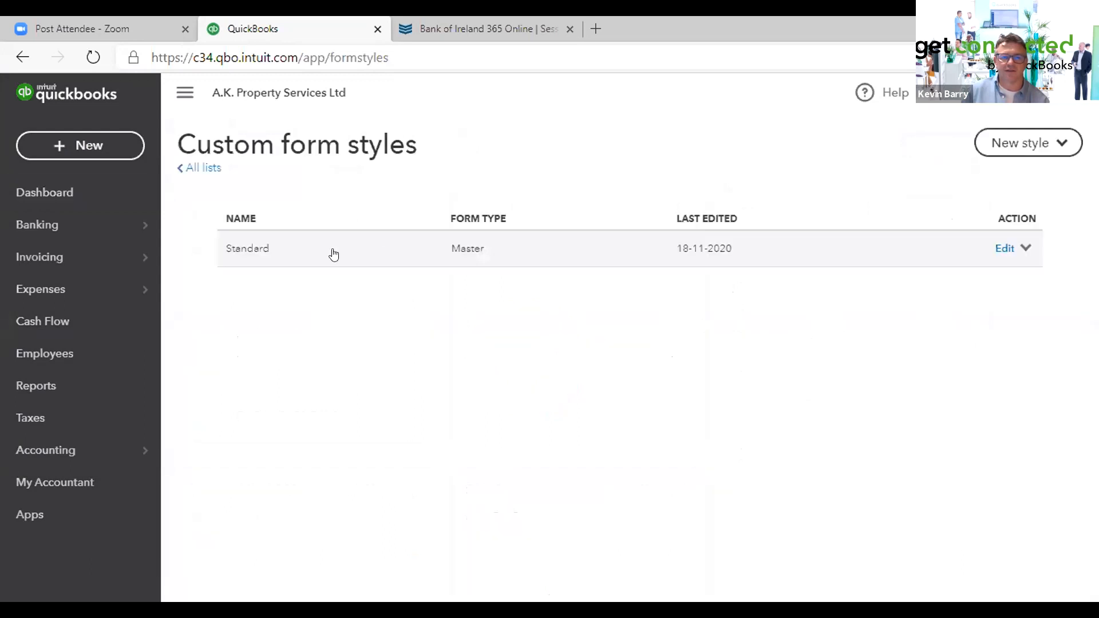
- Open the Standard form style in the editor, then close it and exit without saving
{"action": "left_click", "coordinate": [263, 255]}
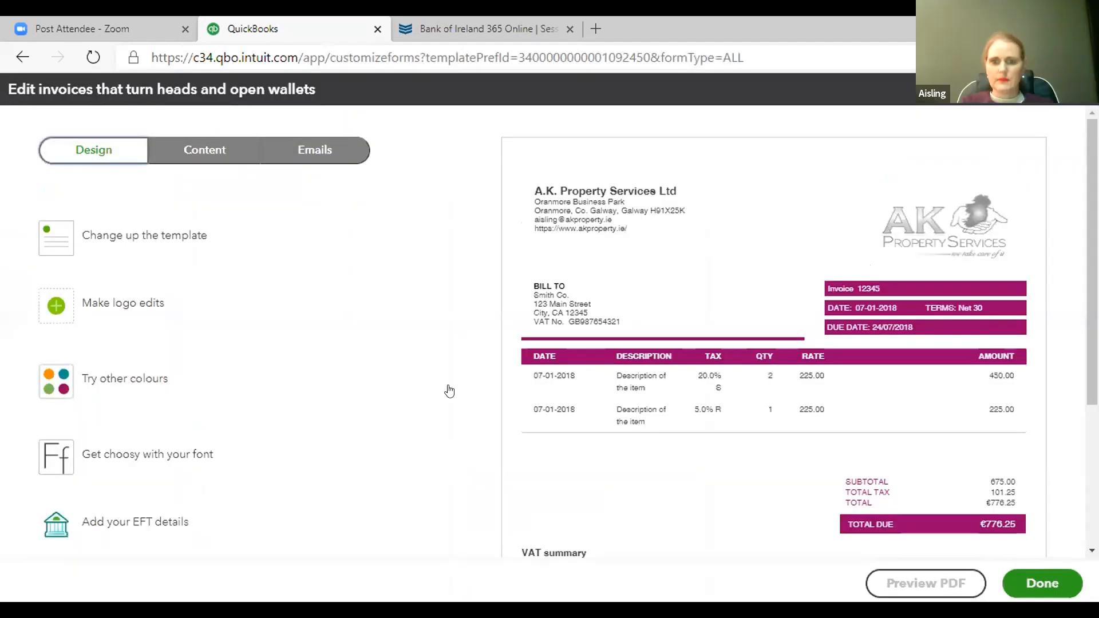
{"action": "scroll", "coordinate": [664, 399], "scroll_direction": "down", "scroll_amount": 4}
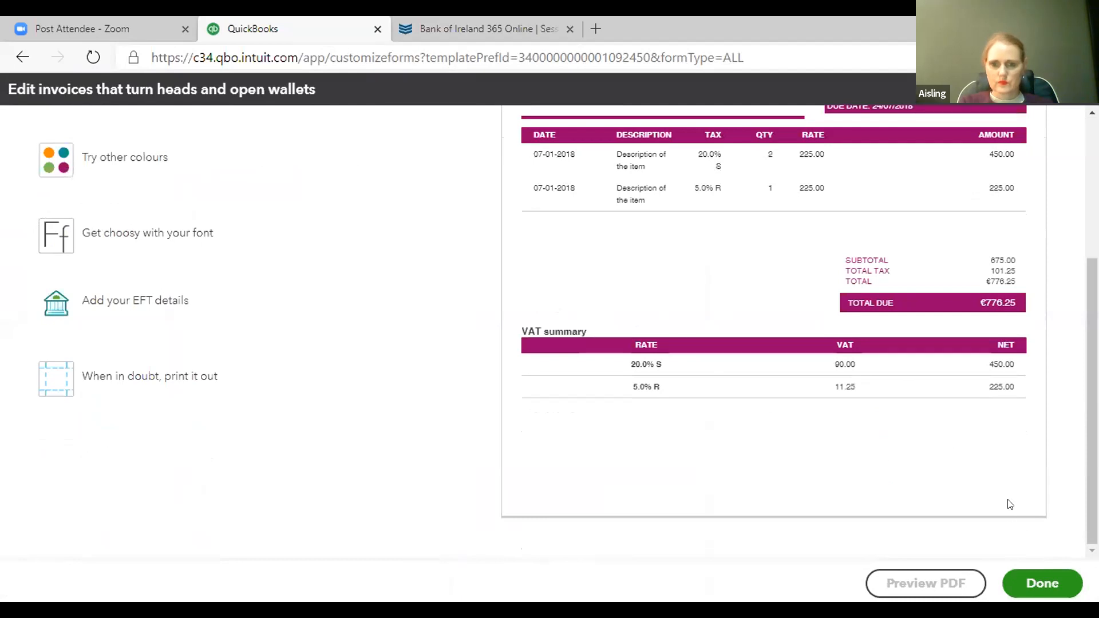
{"action": "left_click", "coordinate": [1027, 586]}
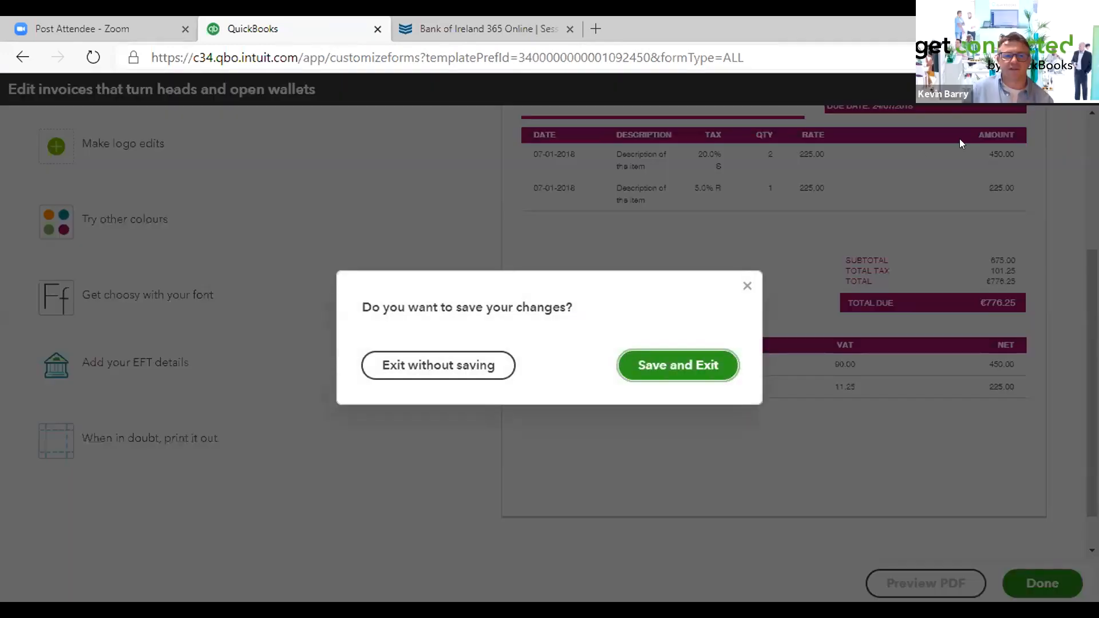
{"action": "left_click", "coordinate": [652, 359]}
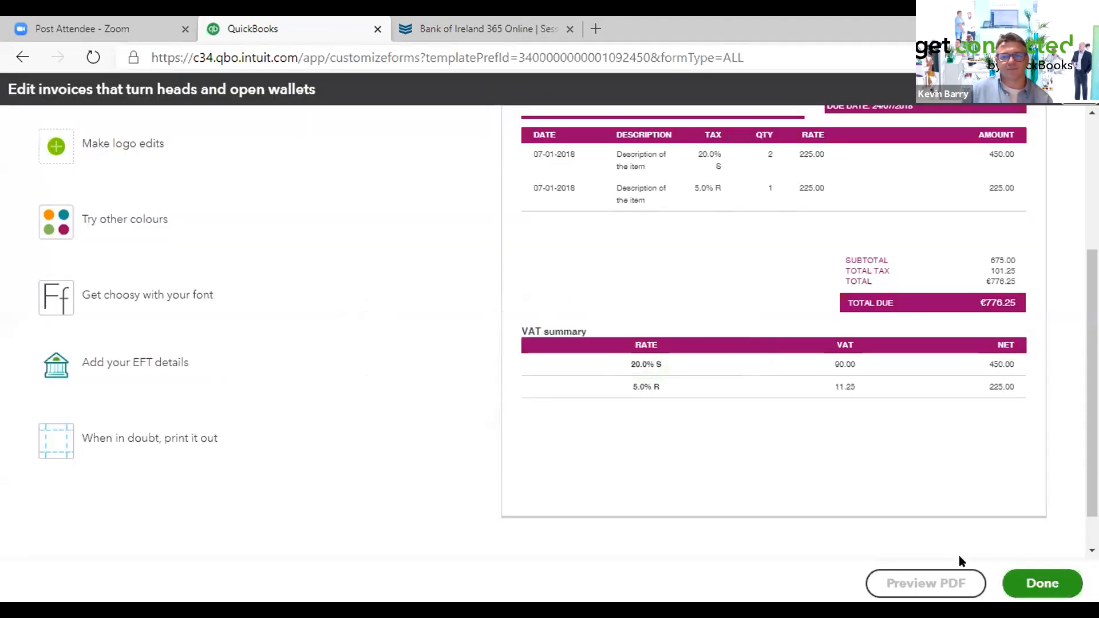
{"action": "left_click", "coordinate": [1015, 590]}
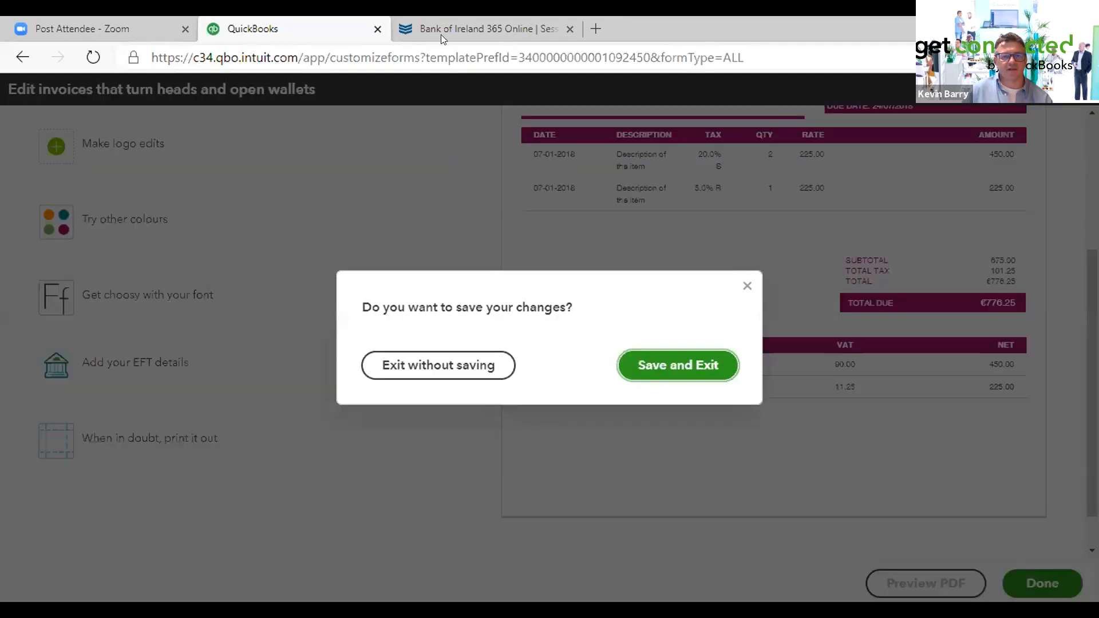
{"action": "left_click", "coordinate": [430, 363]}
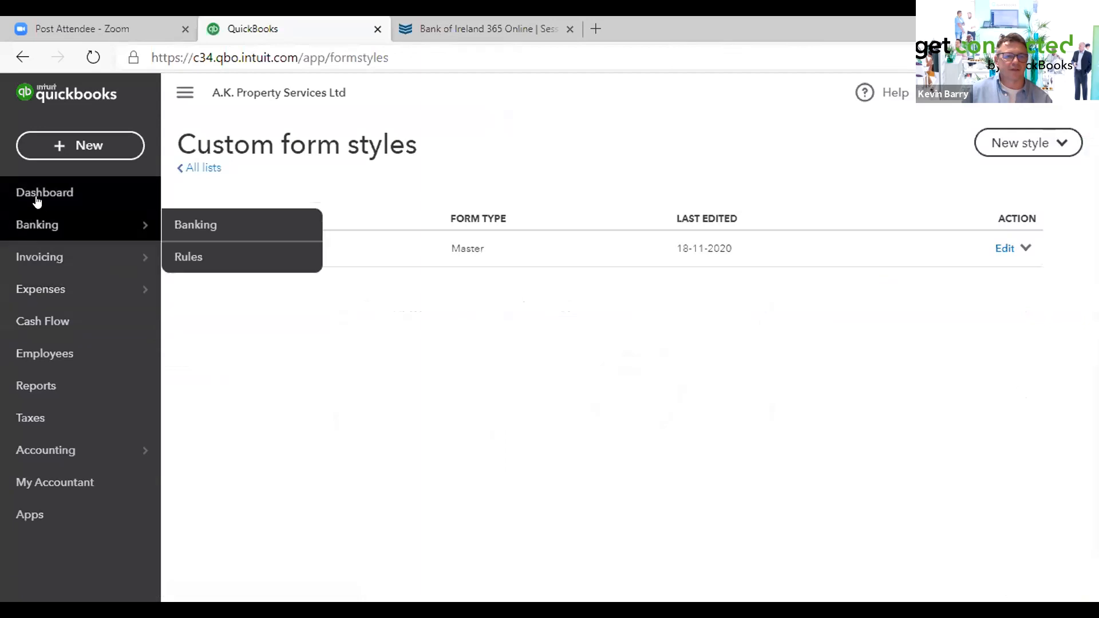
- Start a new invoice from the dashboard and load recent invoice no.1067 instead
{"action": "left_click", "coordinate": [37, 193]}
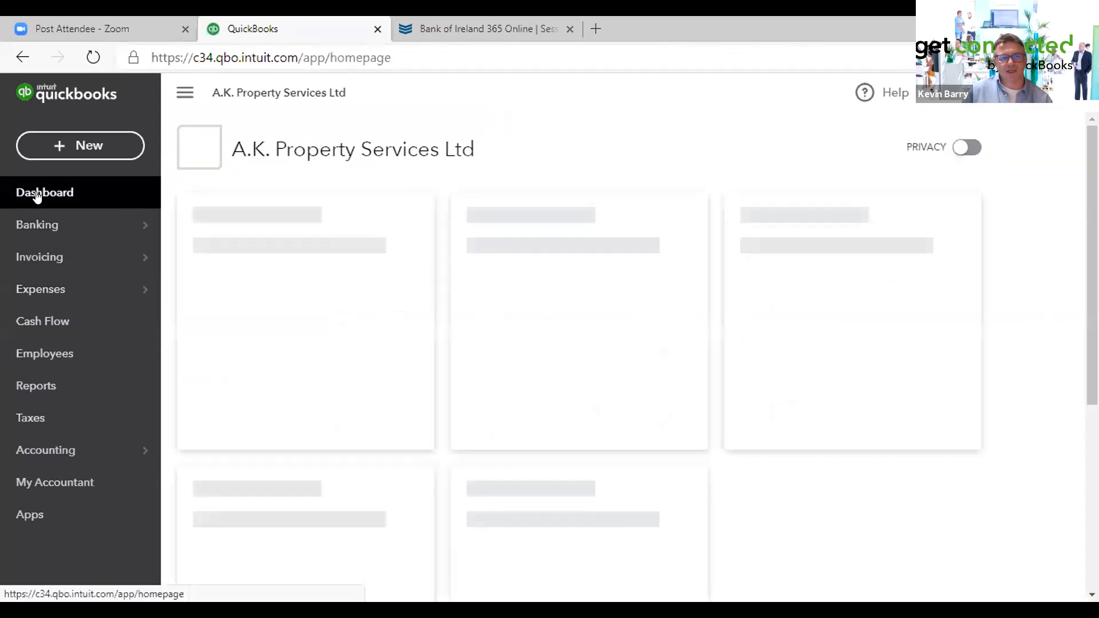
{"action": "left_click", "coordinate": [56, 144]}
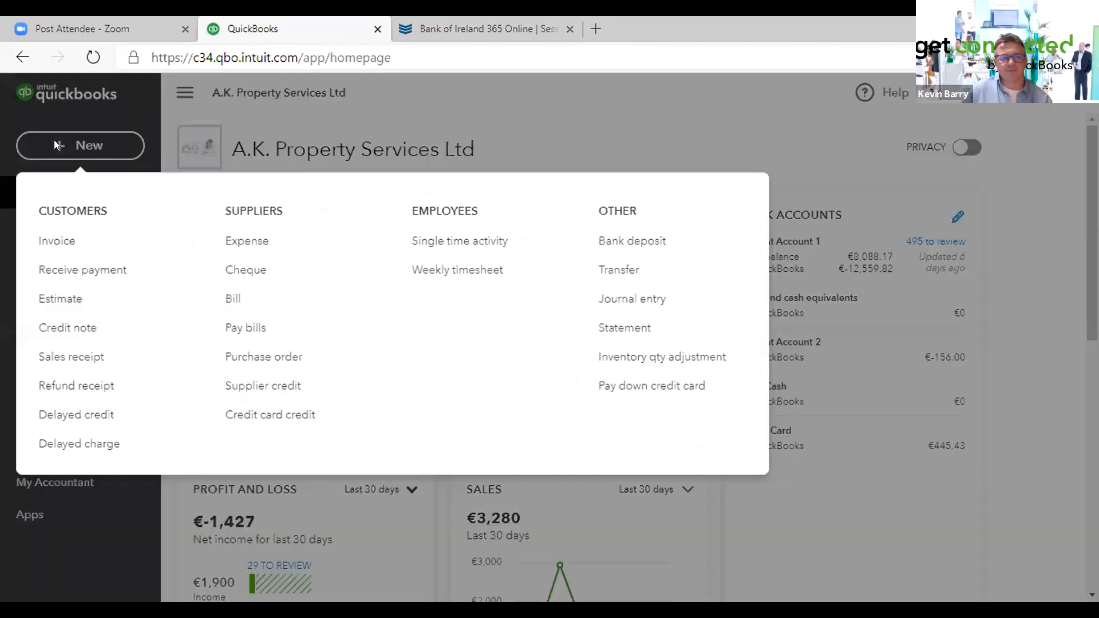
{"action": "left_click", "coordinate": [60, 243]}
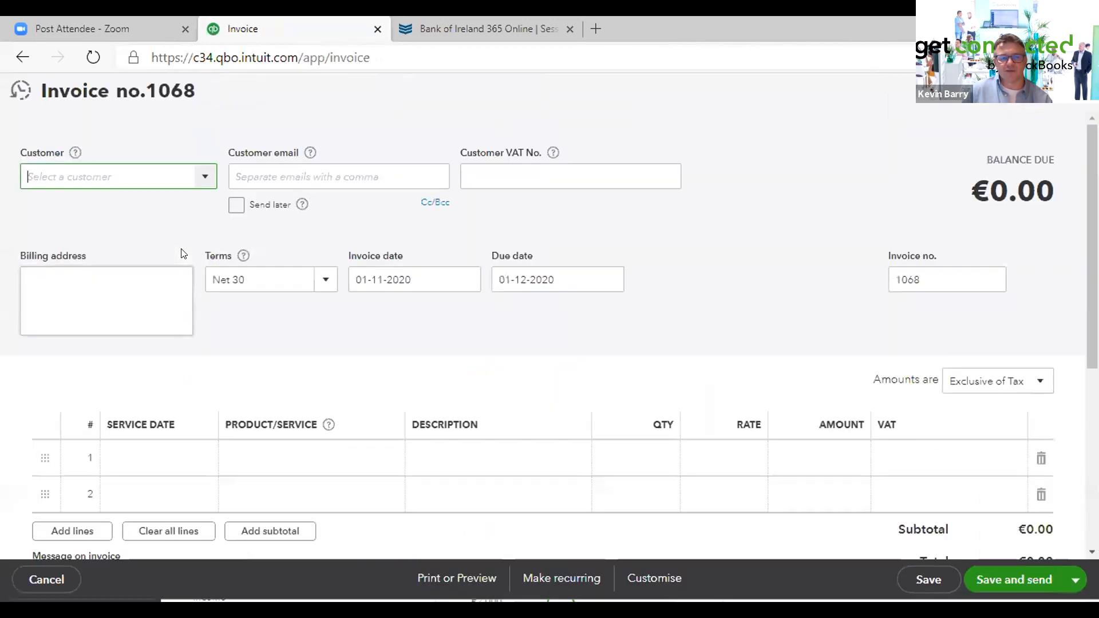
{"action": "left_click", "coordinate": [14, 90]}
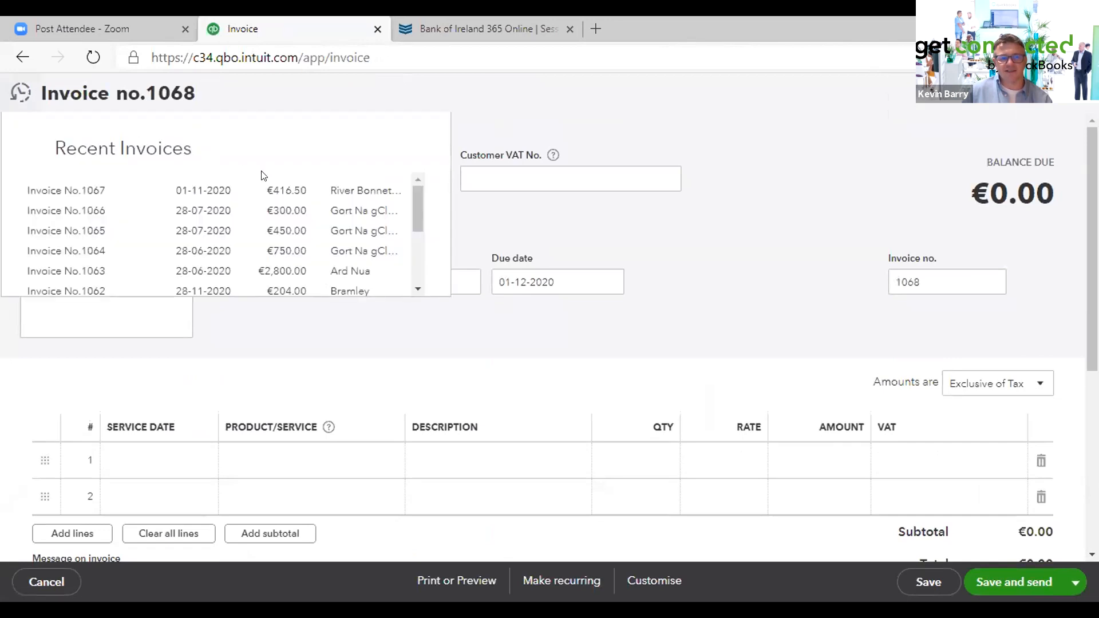
{"action": "left_click", "coordinate": [286, 192]}
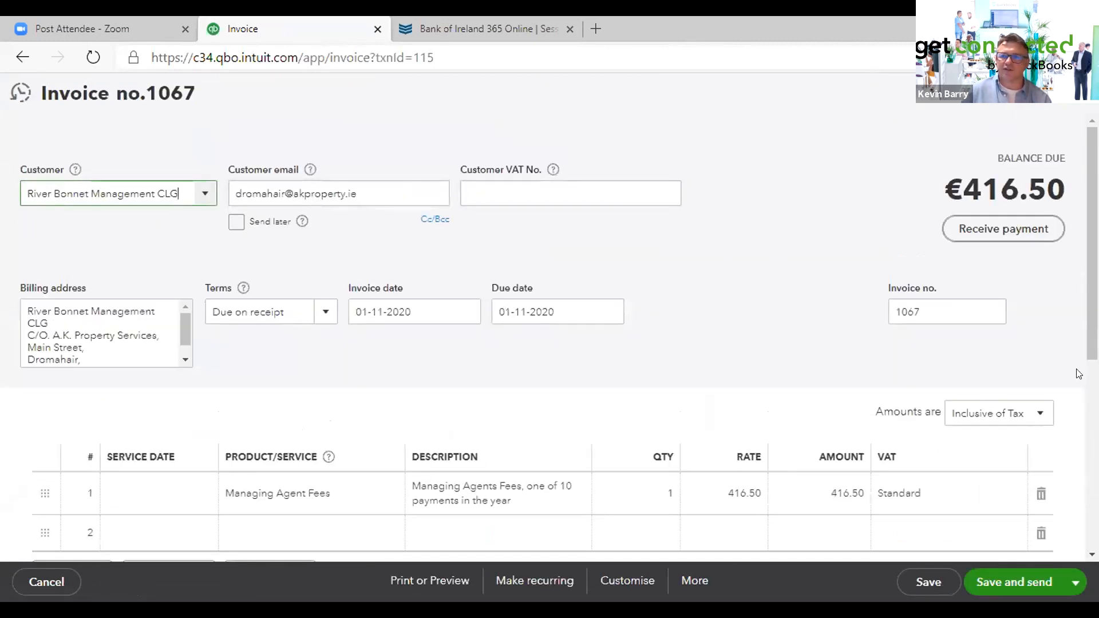
- Make invoice no.1067 into a scheduled recurring invoice template
{"action": "scroll", "coordinate": [550, 338], "scroll_direction": "down", "scroll_amount": 6}
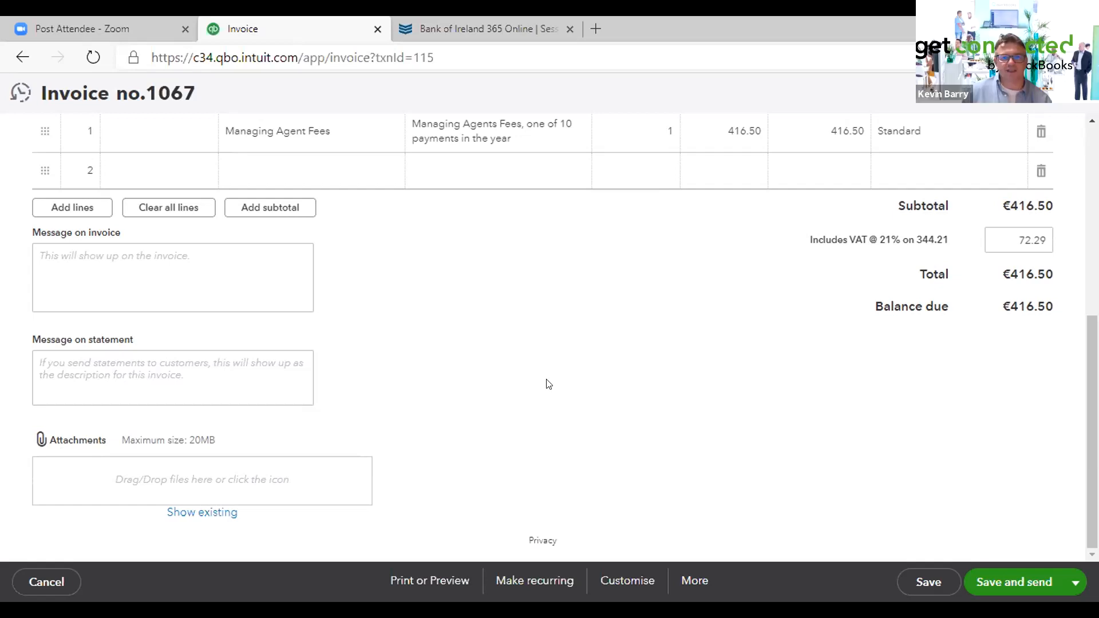
{"action": "left_click", "coordinate": [527, 581]}
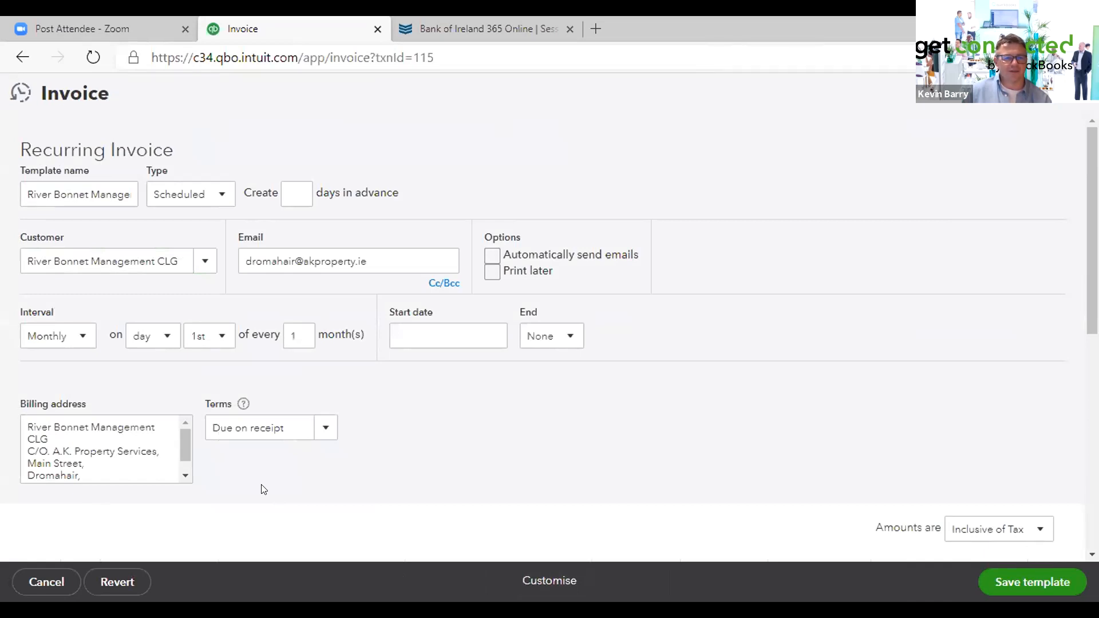
{"action": "left_click", "coordinate": [218, 196]}
{"action": "left_click", "coordinate": [218, 195]}
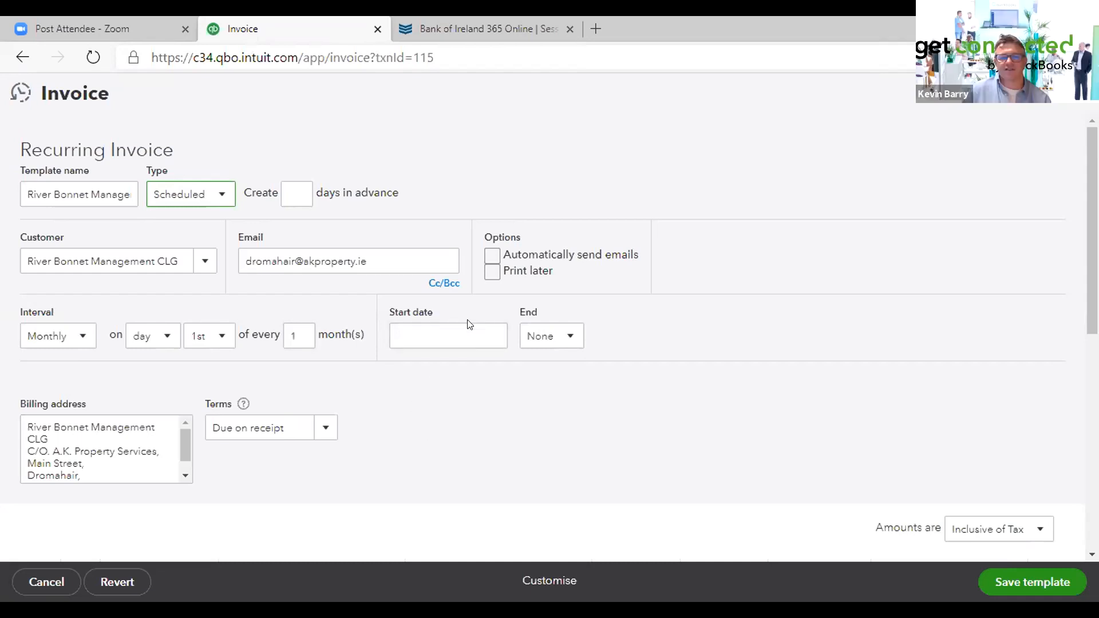
- Set the recurring invoice's start date to 01-12-2020
{"action": "left_click", "coordinate": [493, 335]}
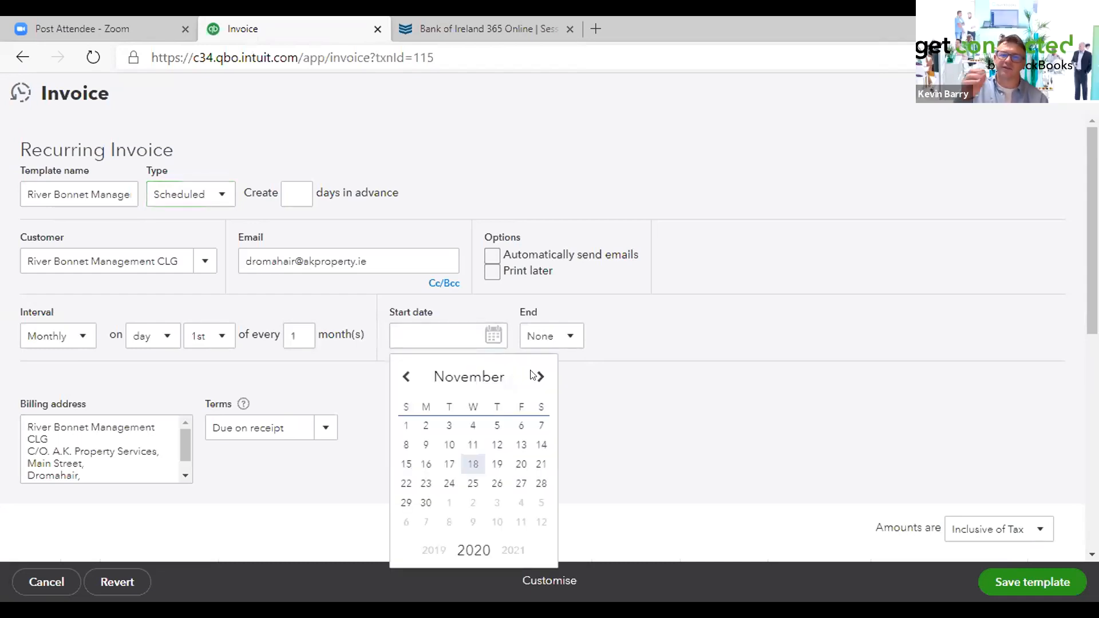
{"action": "left_click", "coordinate": [447, 505]}
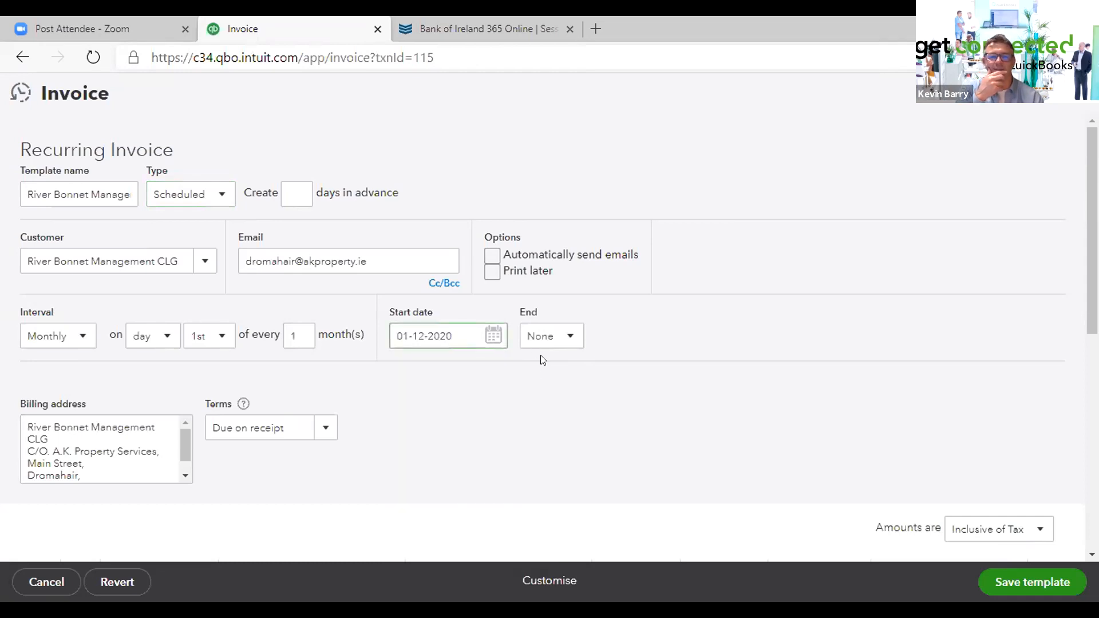
{"action": "left_click", "coordinate": [494, 336]}
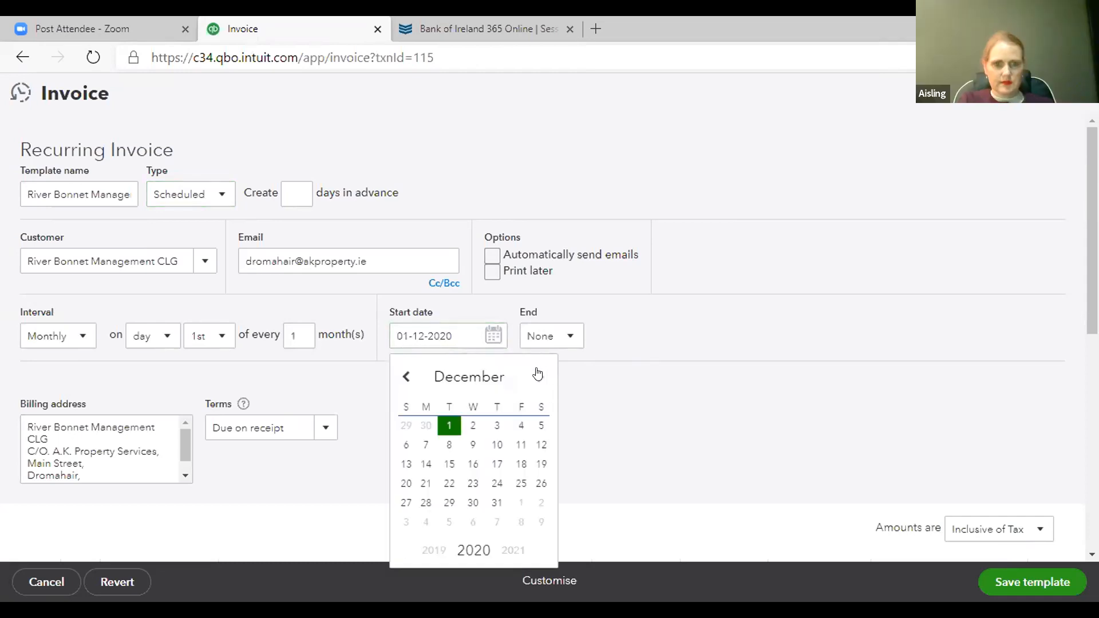
{"action": "left_click", "coordinate": [662, 419]}
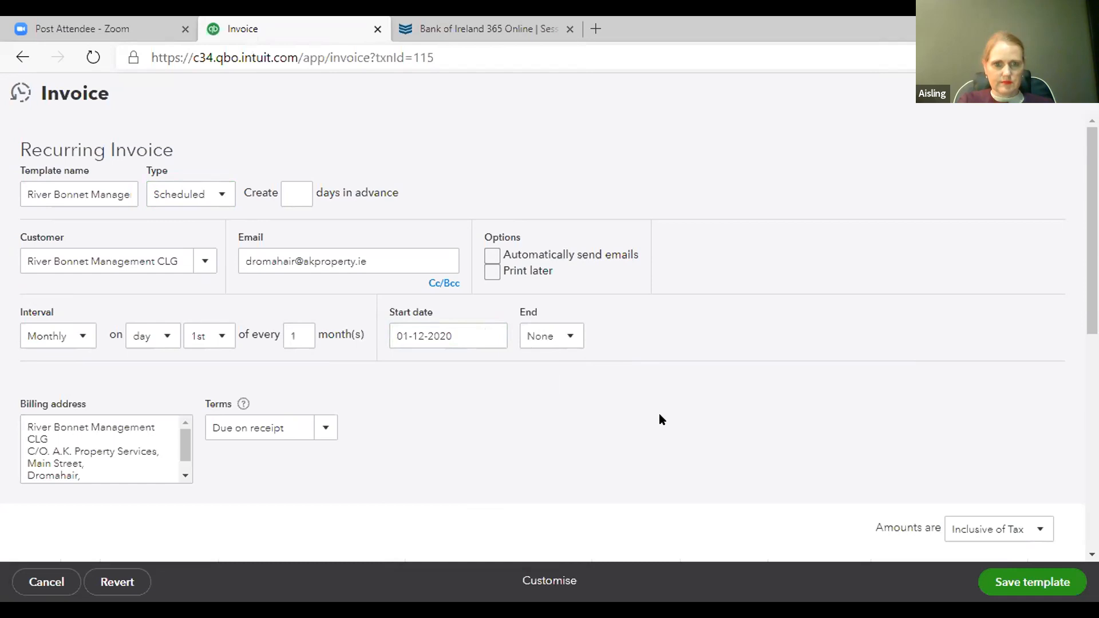
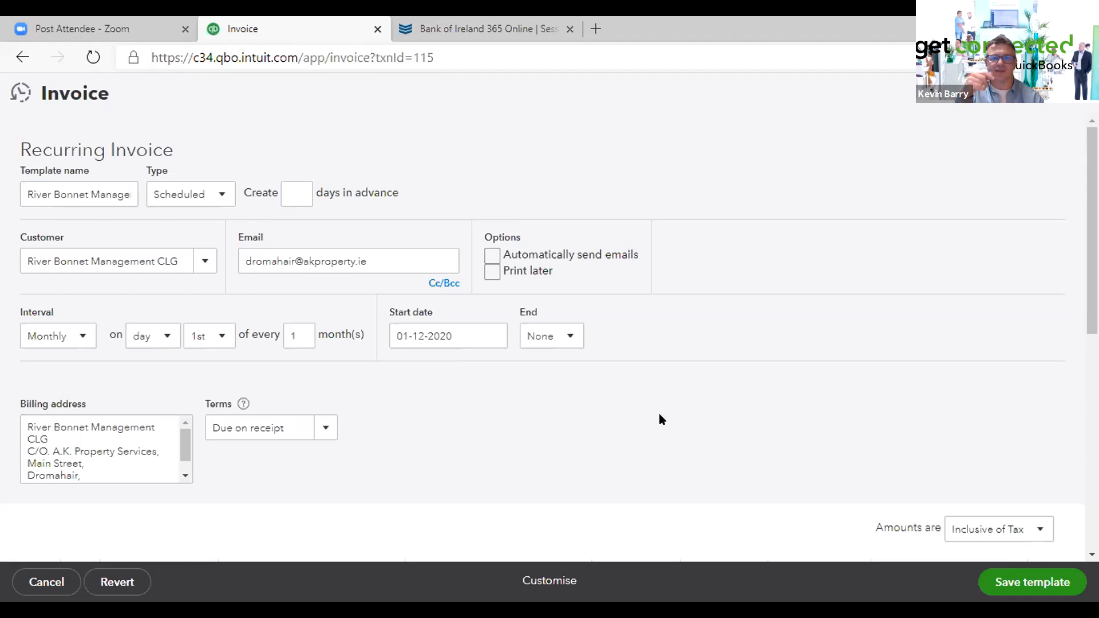
- Save the recurring invoice template
{"action": "left_click", "coordinate": [1025, 592]}
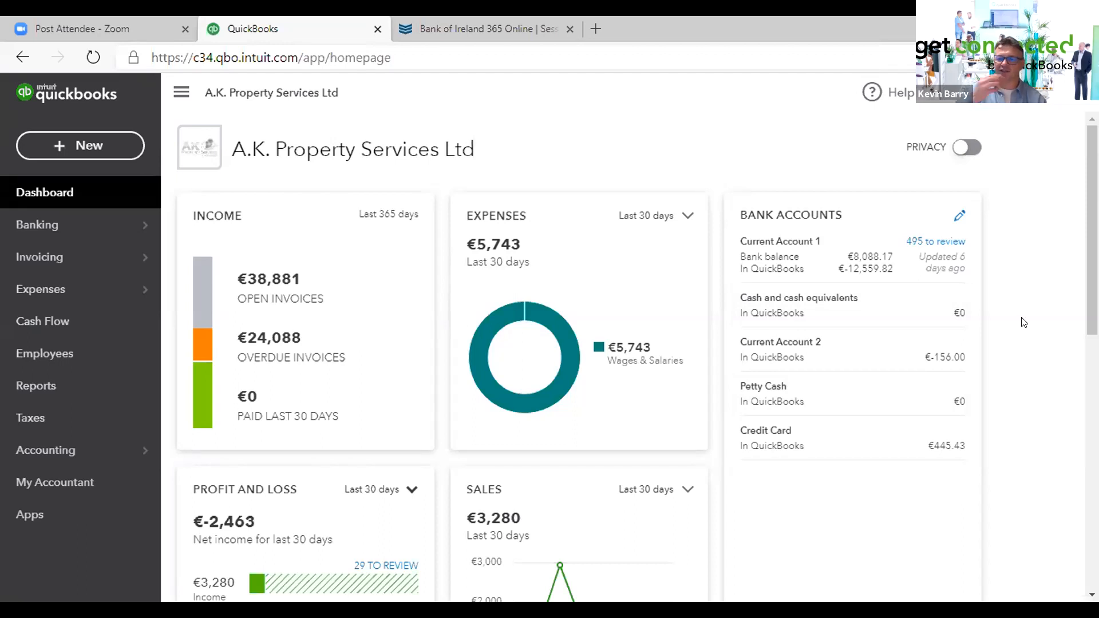
- Open Current Account 1's bank transactions and match the 04-11-2020 River Bonnet deposit to invoice 1067
{"action": "left_click", "coordinate": [926, 243]}
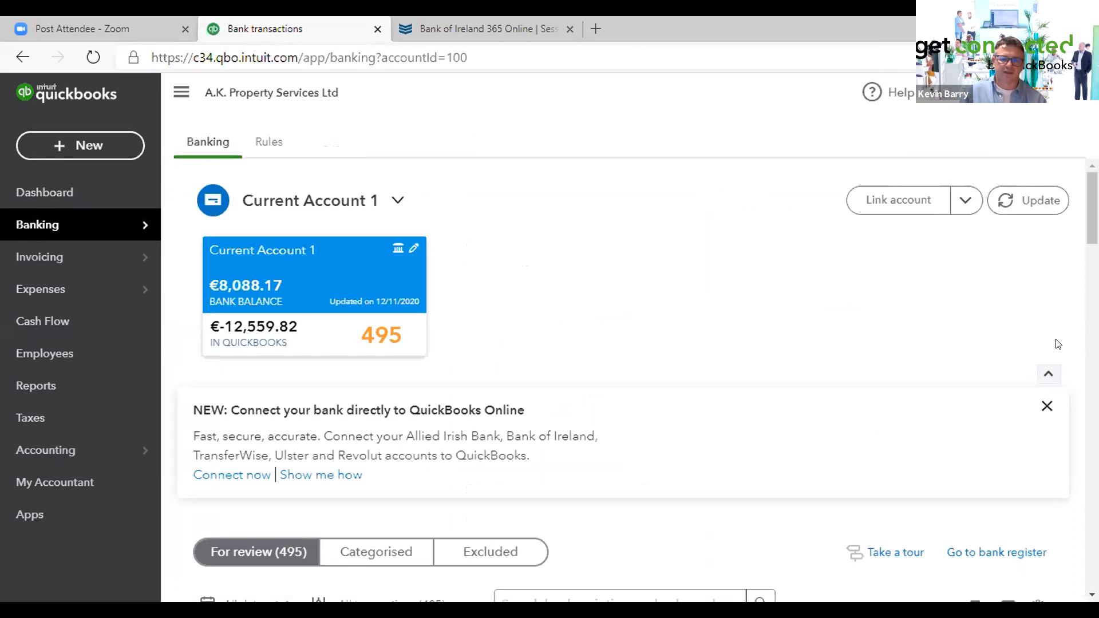
{"action": "scroll", "coordinate": [829, 522], "scroll_direction": "down", "scroll_amount": 10}
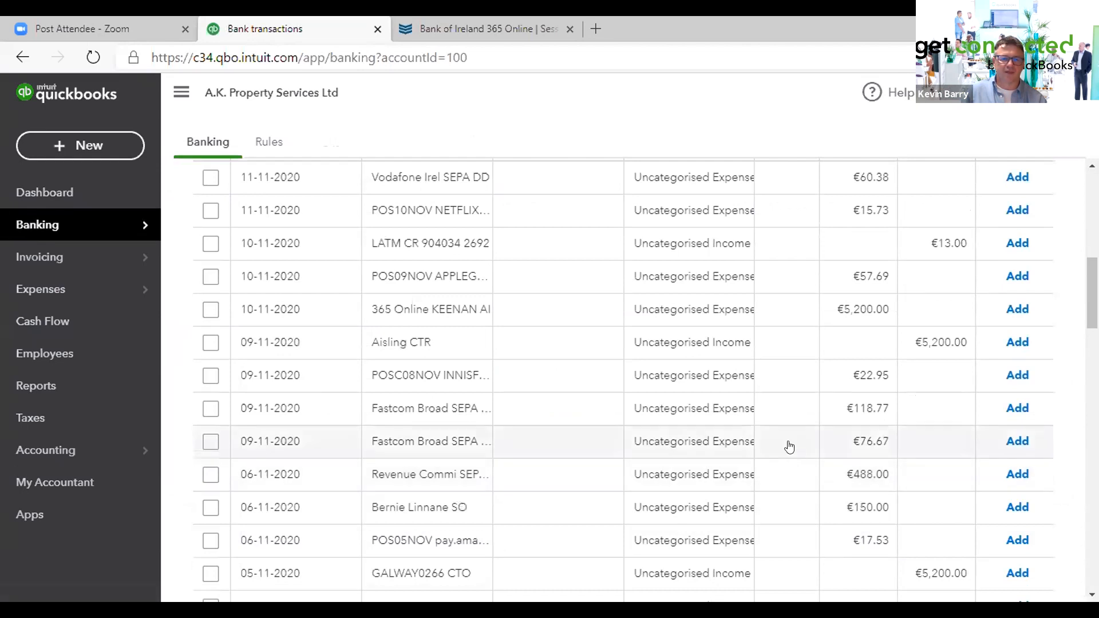
{"action": "scroll", "coordinate": [788, 439], "scroll_direction": "down", "scroll_amount": 1}
{"action": "scroll", "coordinate": [789, 439], "scroll_direction": "down", "scroll_amount": 1}
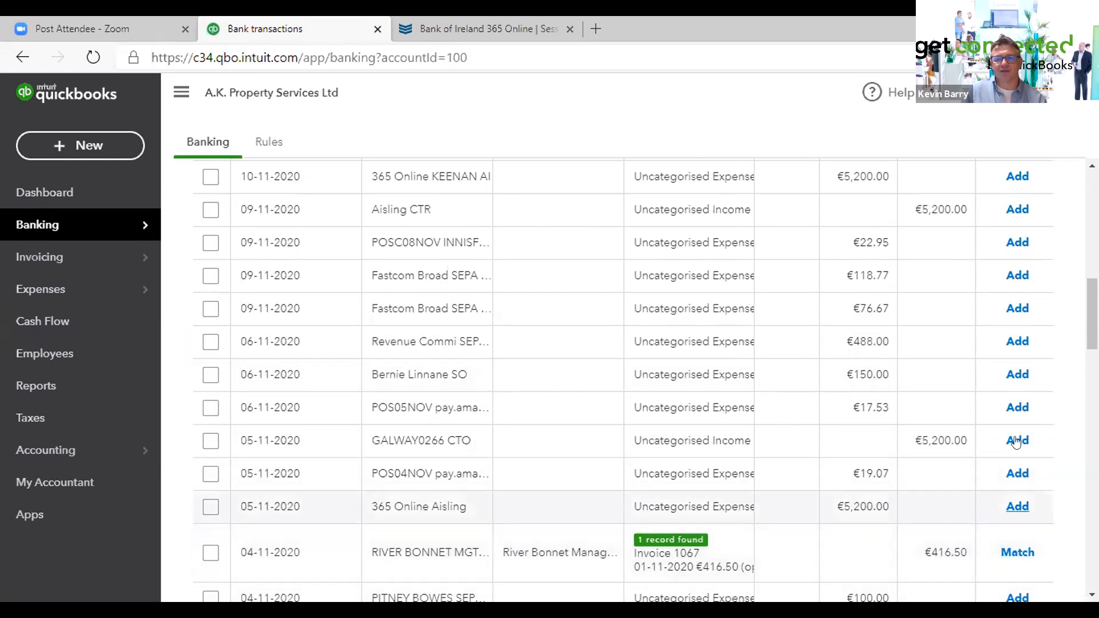
{"action": "scroll", "coordinate": [1024, 405], "scroll_direction": "down", "scroll_amount": 3}
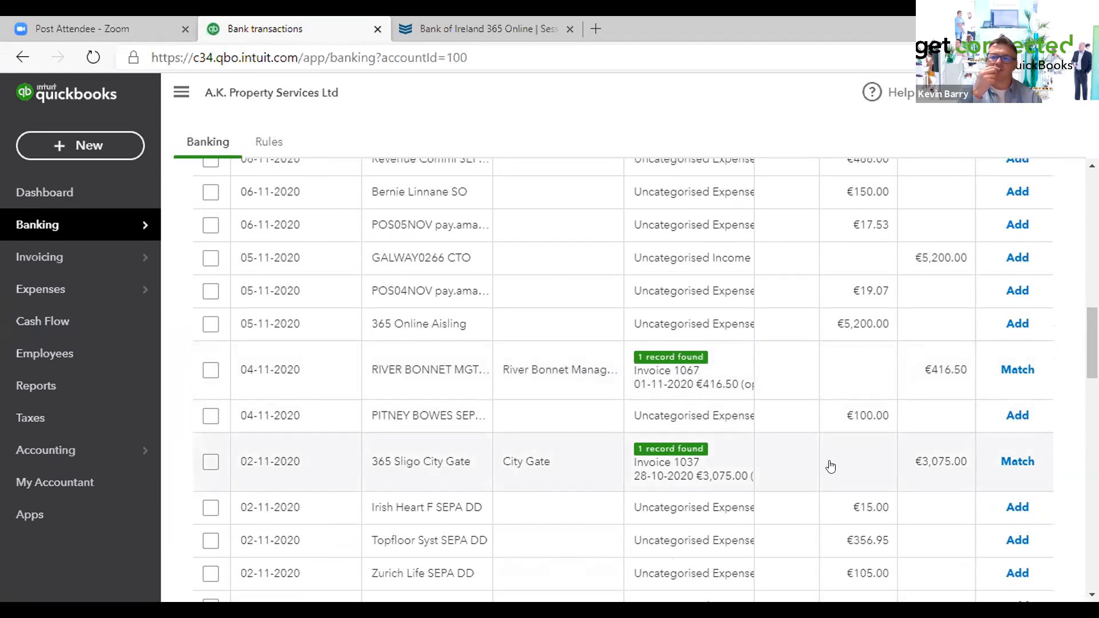
{"action": "left_click", "coordinate": [1014, 371]}
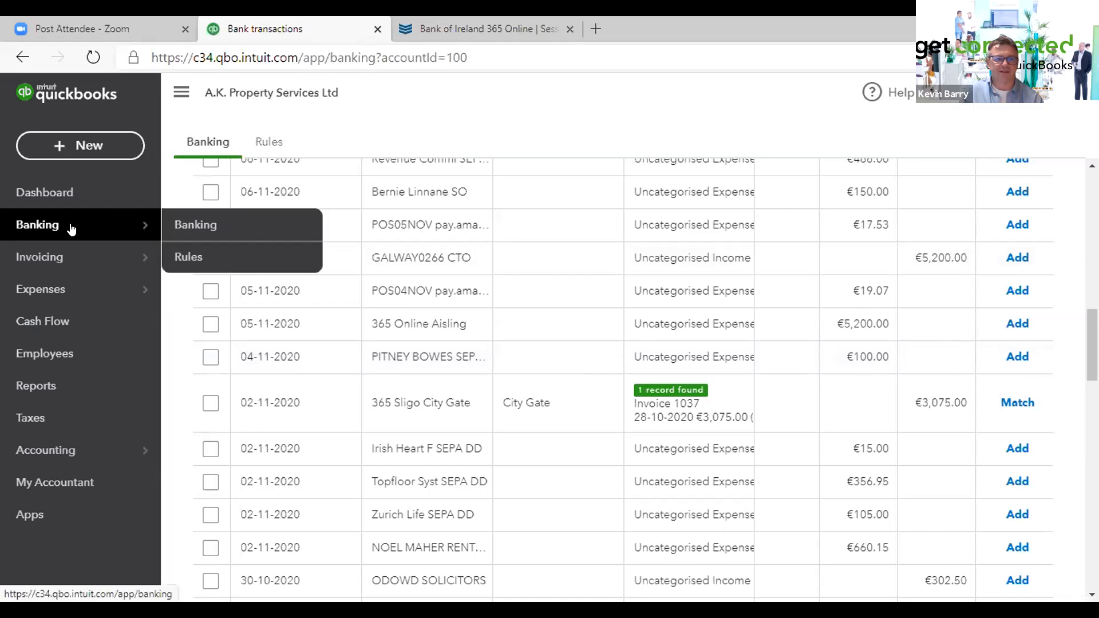
- Open invoice no.1067 from All Sales and open the payment recorded against it
{"action": "mouse_move", "coordinate": [62, 259]}
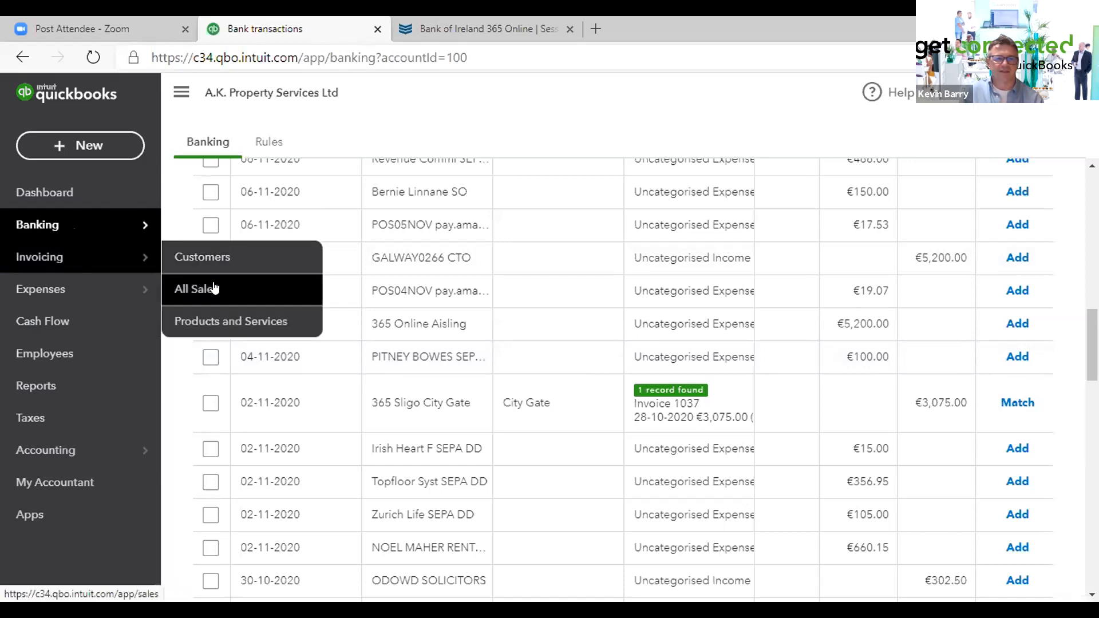
{"action": "left_click", "coordinate": [195, 287]}
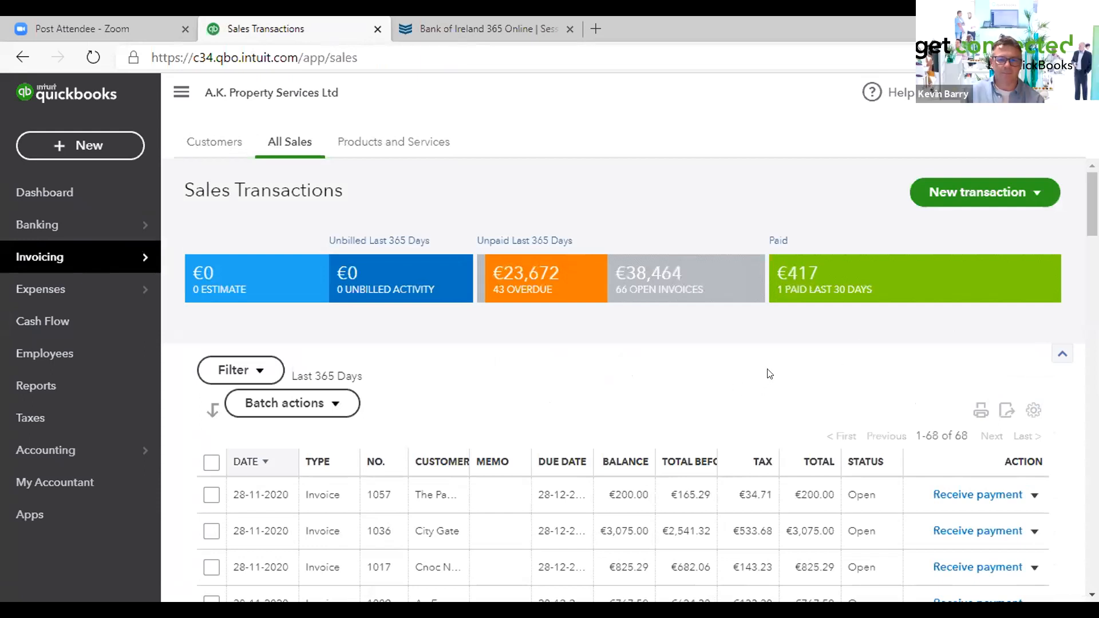
{"action": "scroll", "coordinate": [769, 373], "scroll_direction": "down", "scroll_amount": 8}
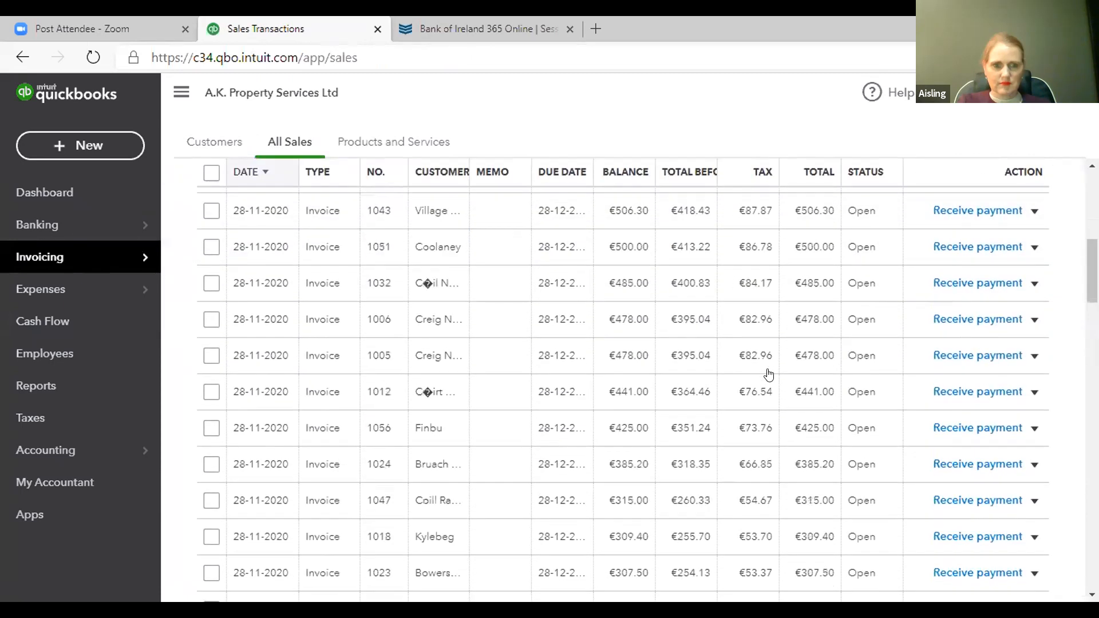
{"action": "scroll", "coordinate": [769, 374], "scroll_direction": "down", "scroll_amount": 9}
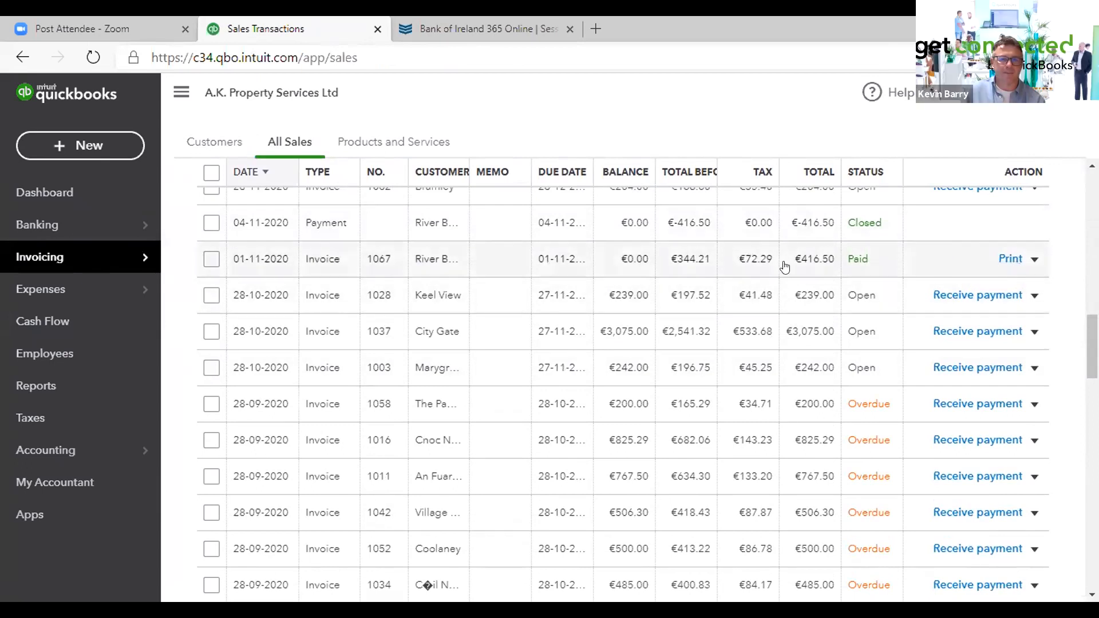
{"action": "left_click", "coordinate": [691, 266]}
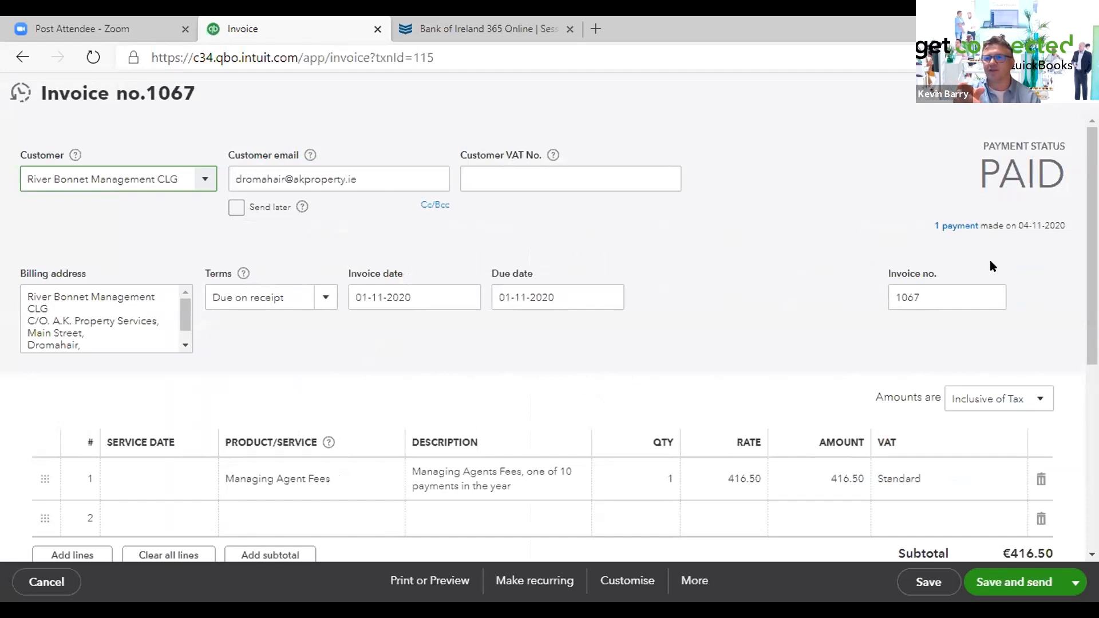
{"action": "left_click", "coordinate": [958, 228]}
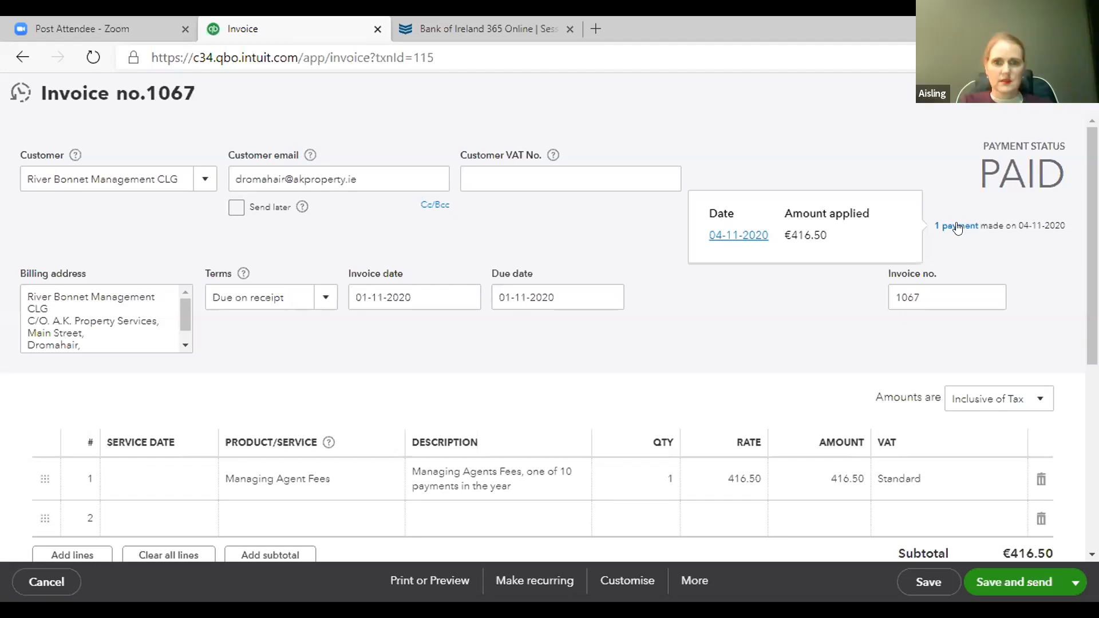
{"action": "left_click", "coordinate": [957, 227]}
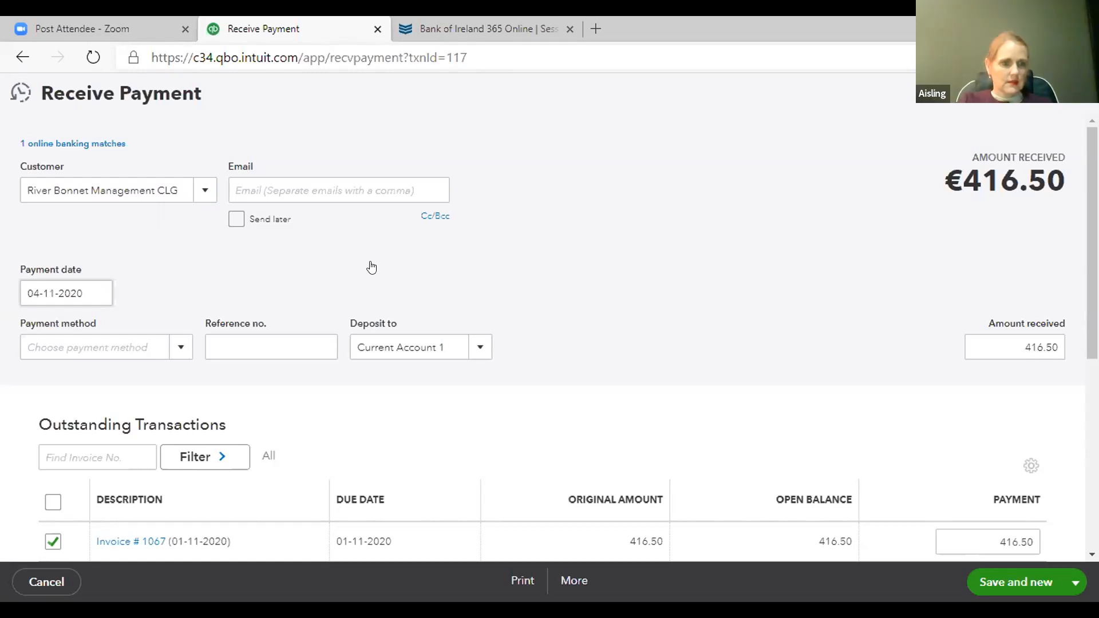
- Try setting the payment method to Cheque, then leave the payment without saving
{"action": "left_click", "coordinate": [455, 293]}
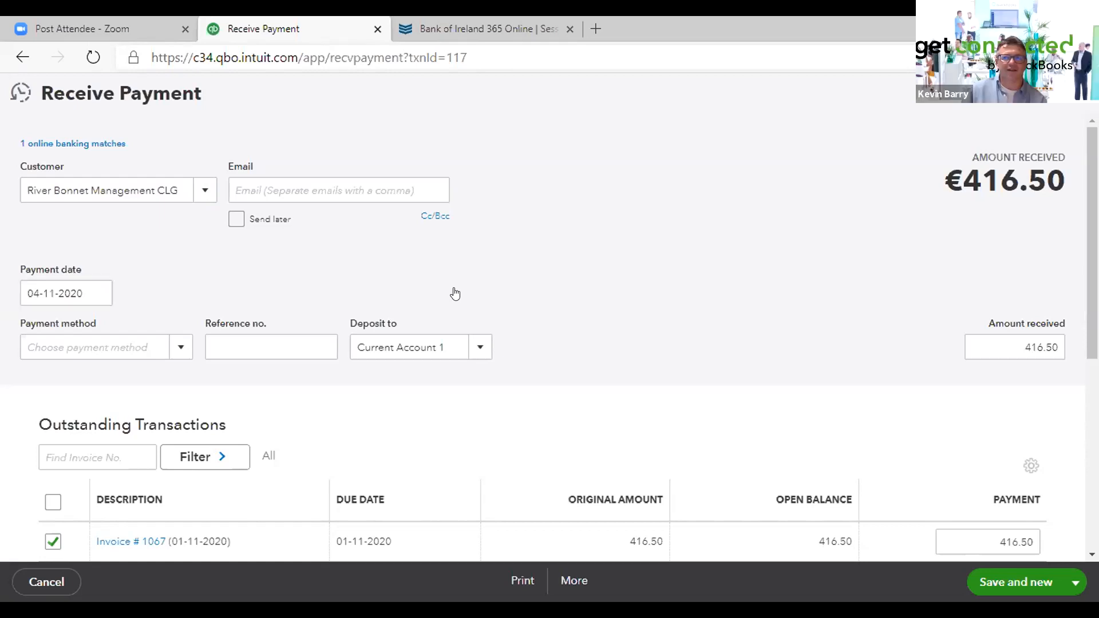
{"action": "left_click", "coordinate": [479, 349]}
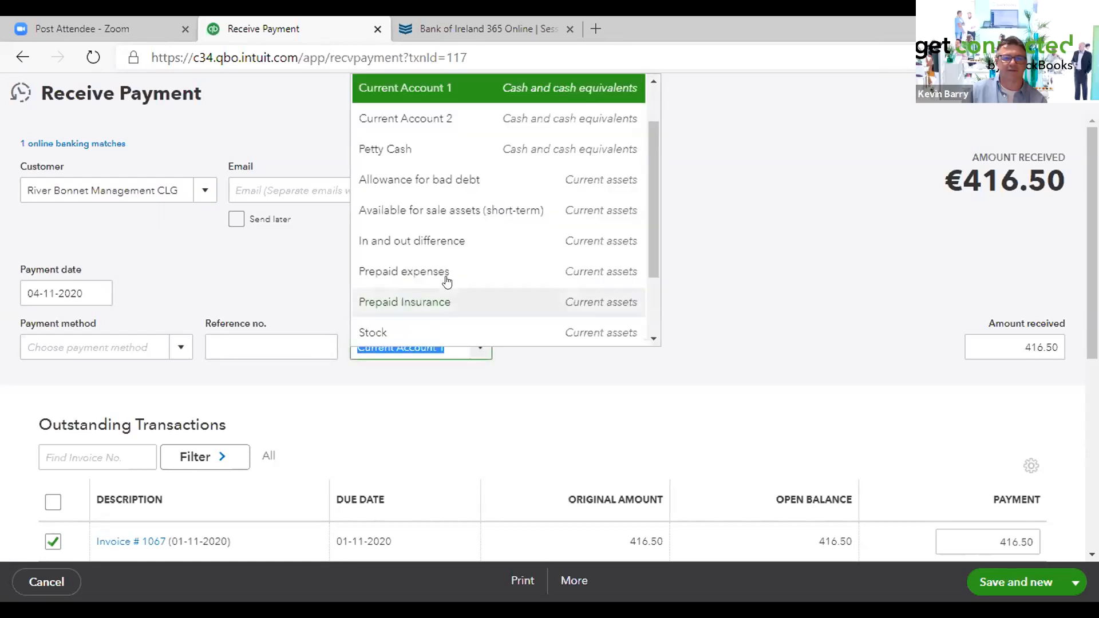
{"action": "scroll", "coordinate": [644, 120], "scroll_direction": "up", "scroll_amount": 1}
{"action": "scroll", "coordinate": [640, 97], "scroll_direction": "up", "scroll_amount": 1}
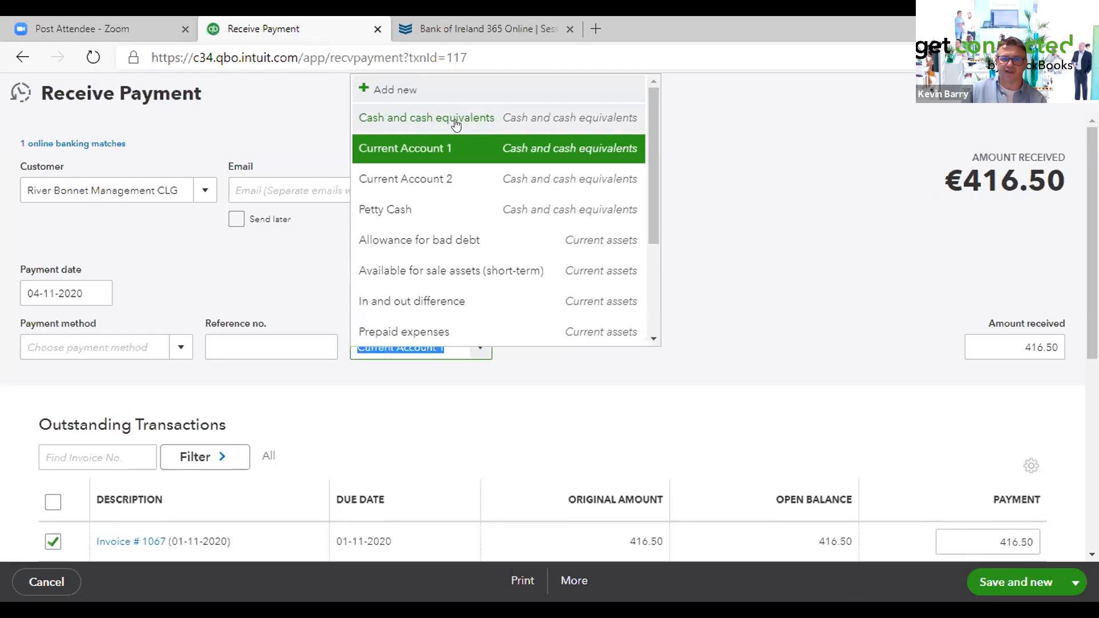
{"action": "left_click", "coordinate": [179, 346]}
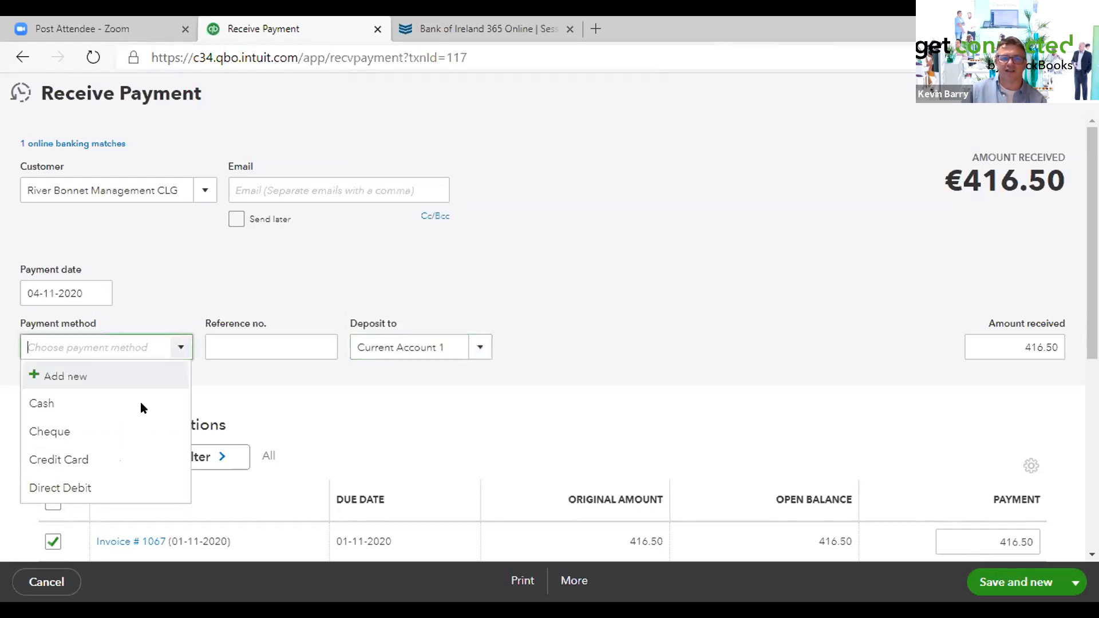
{"action": "left_click", "coordinate": [84, 432]}
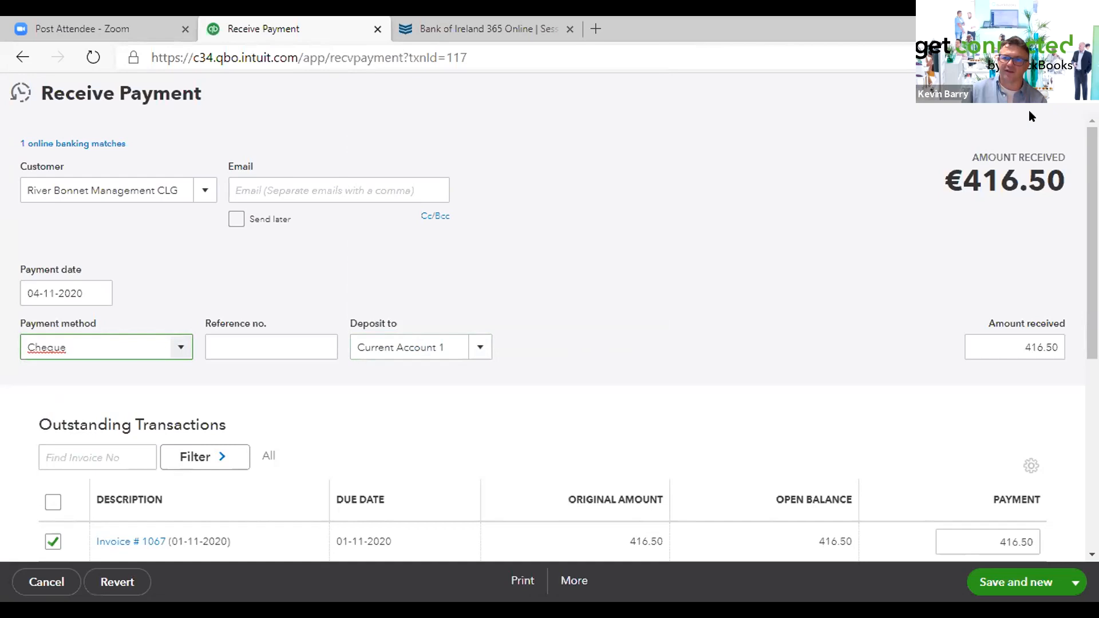
{"action": "left_click", "coordinate": [1078, 94]}
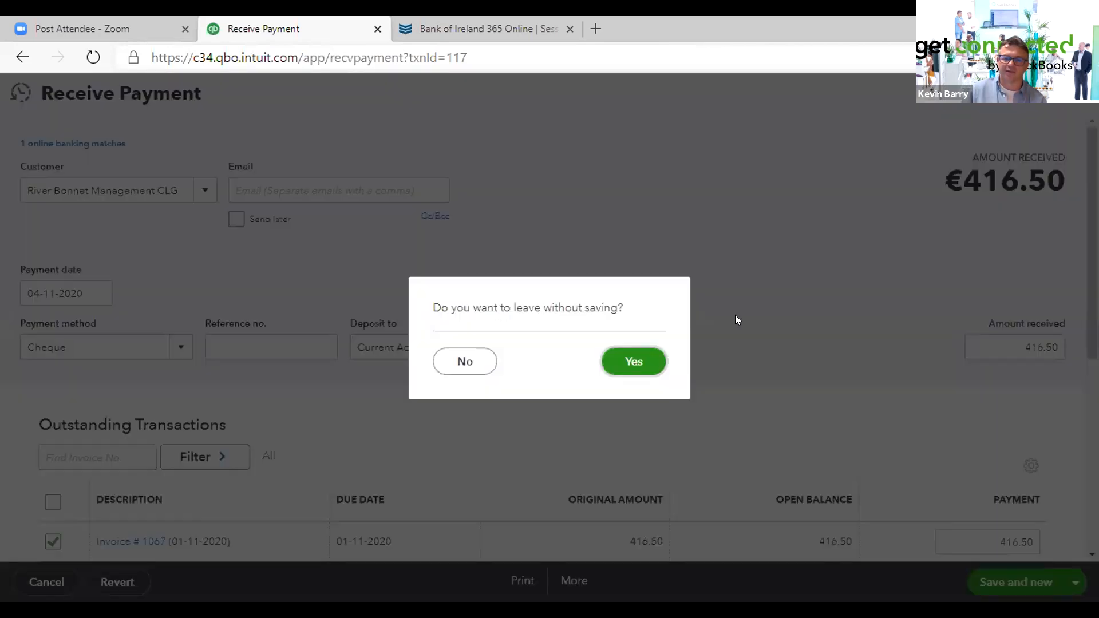
{"action": "left_click", "coordinate": [625, 362]}
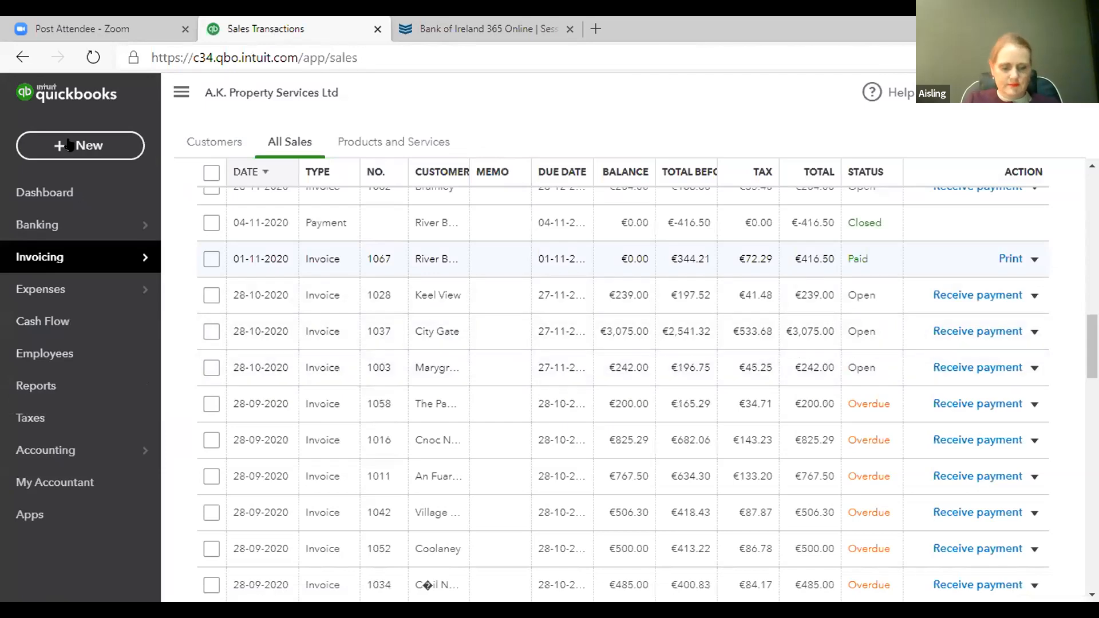
- Open a new Transfer form and close it without entering anything
{"action": "left_click", "coordinate": [70, 146]}
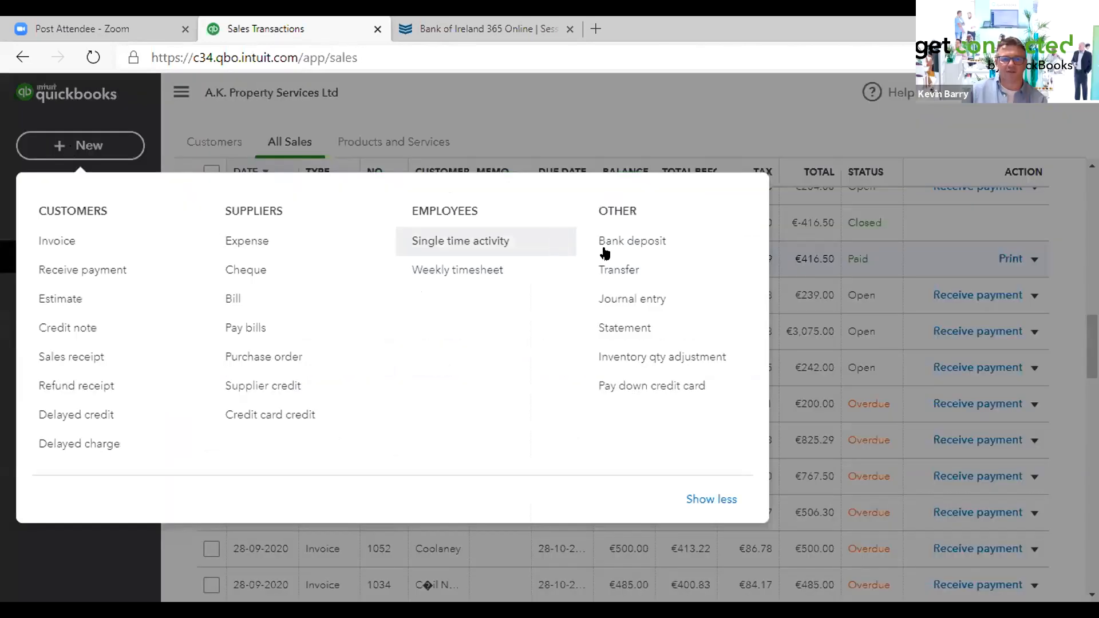
{"action": "left_click", "coordinate": [622, 270]}
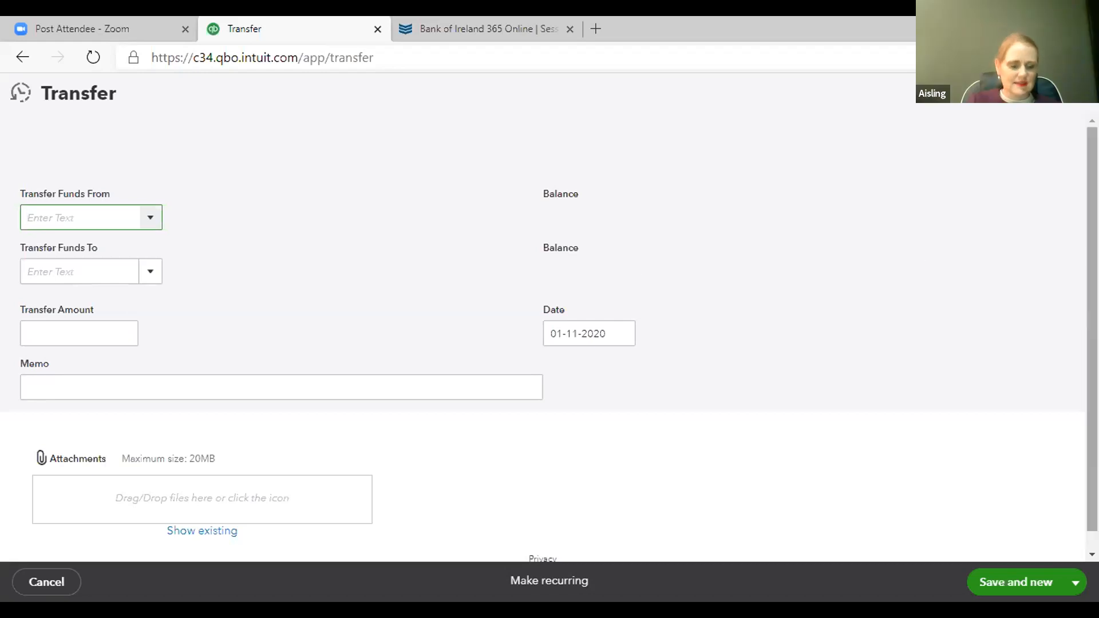
{"action": "left_click", "coordinate": [1059, 108]}
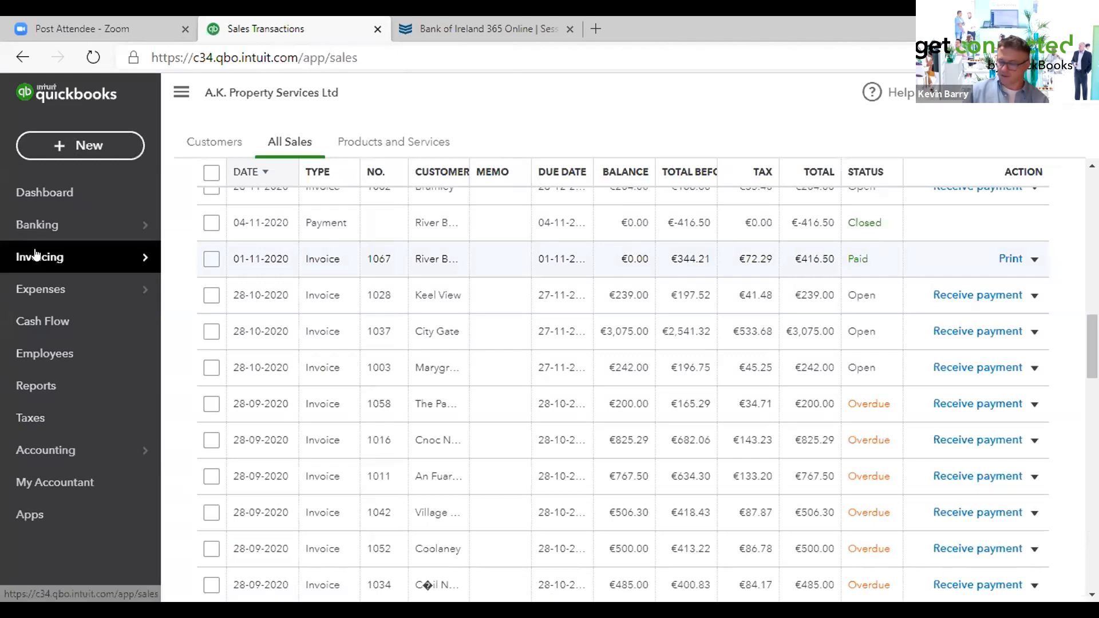
{"action": "mouse_move", "coordinate": [36, 257]}
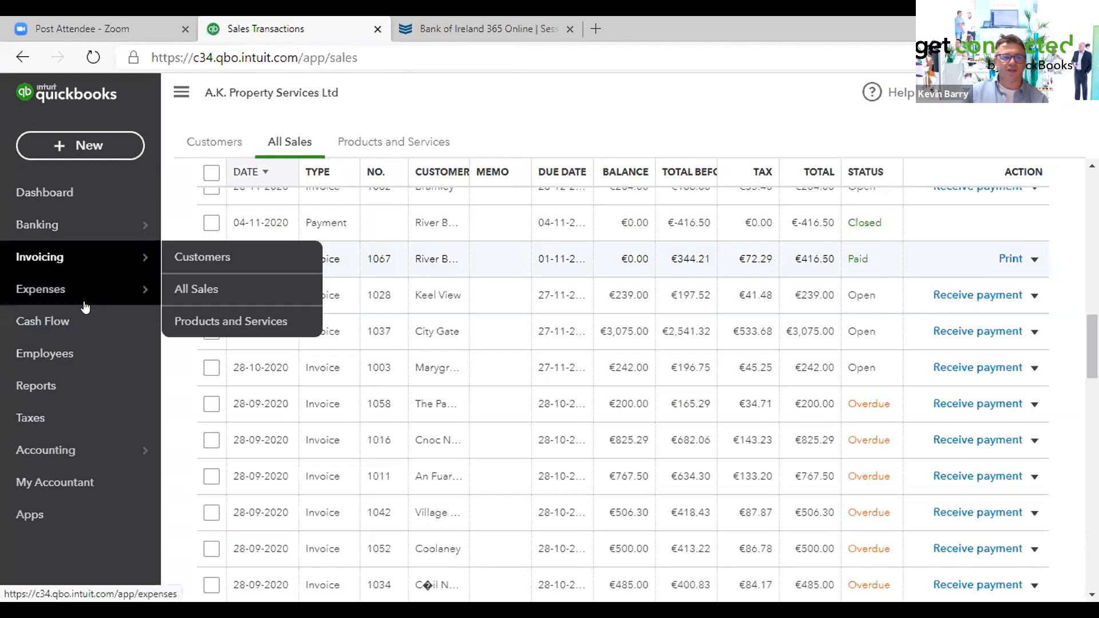
{"action": "mouse_move", "coordinate": [86, 303]}
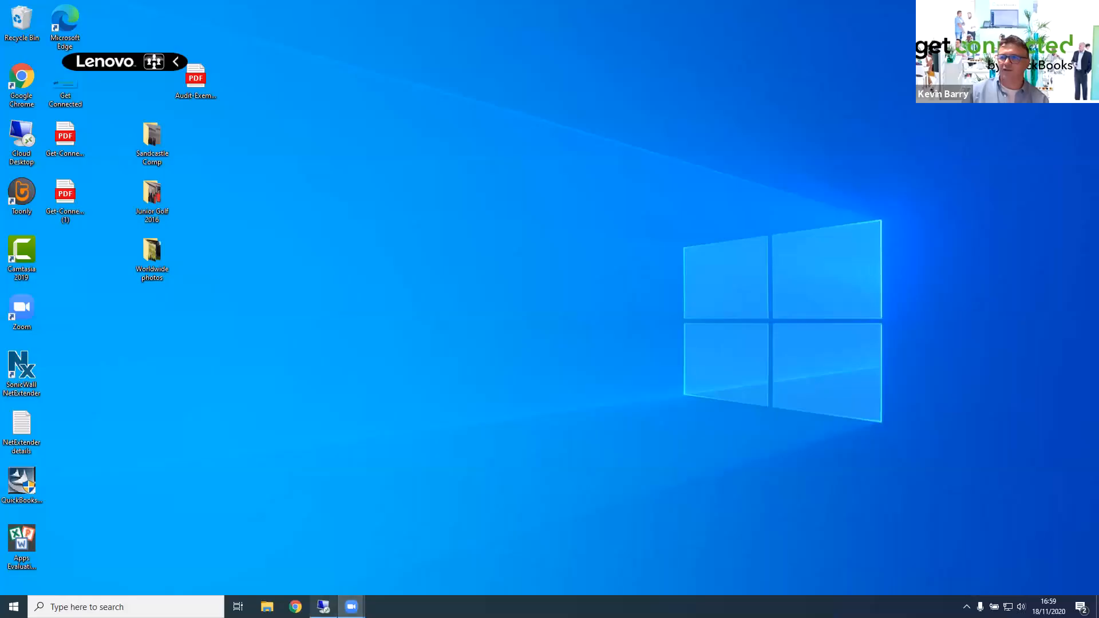
- Switch to the Receipt Bank app window and maximise it
{"action": "key", "text": "alt+Tab"}
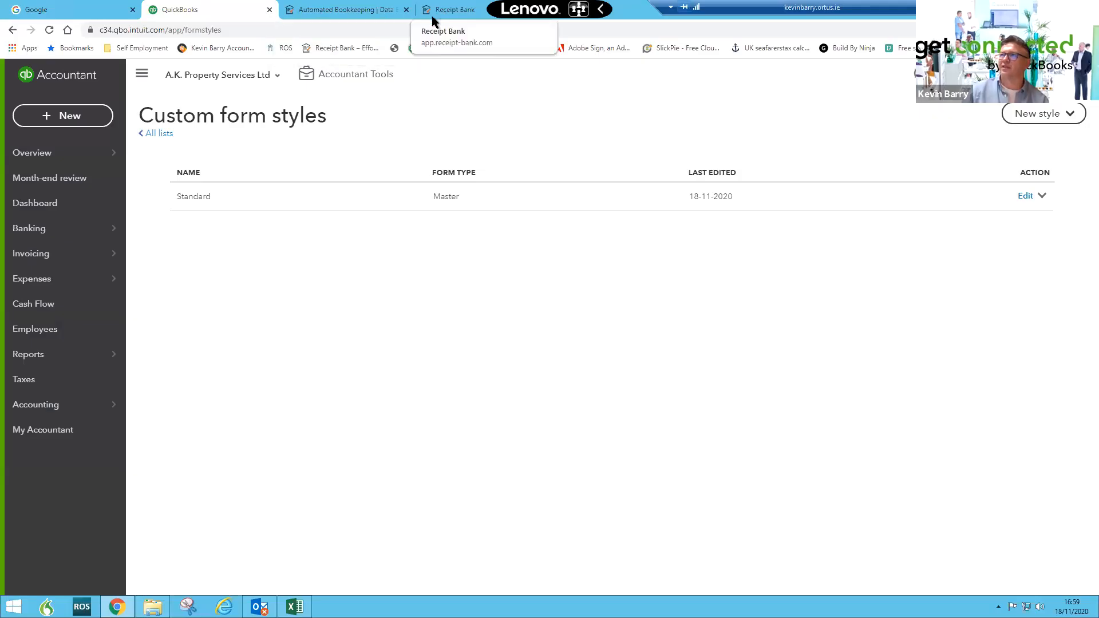
{"action": "left_click", "coordinate": [450, 9]}
{"action": "key", "text": "ctrl+w"}
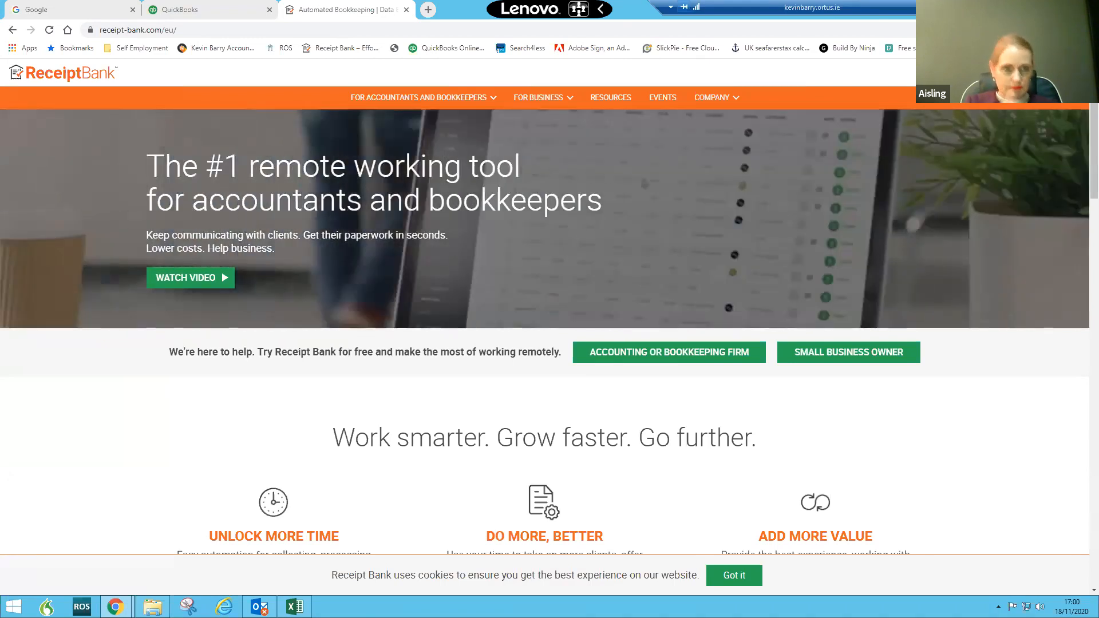
{"action": "key", "text": "alt+Tab"}
{"action": "left_click_drag", "start_coordinate": [172, 6], "coordinate": [664, 122]}
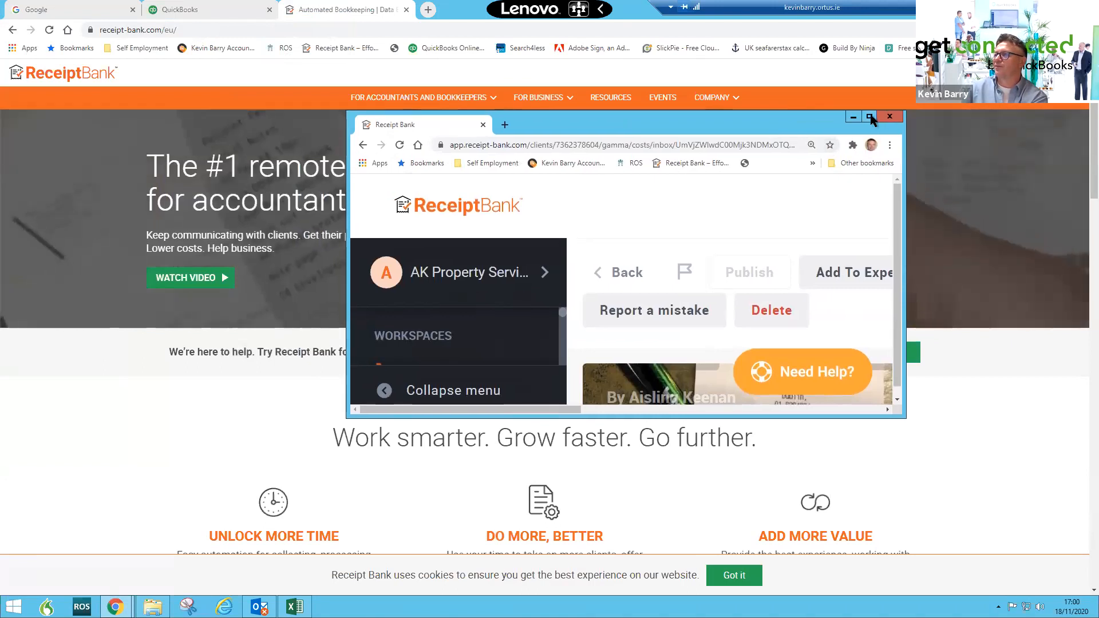
{"action": "key", "text": "super+Up"}
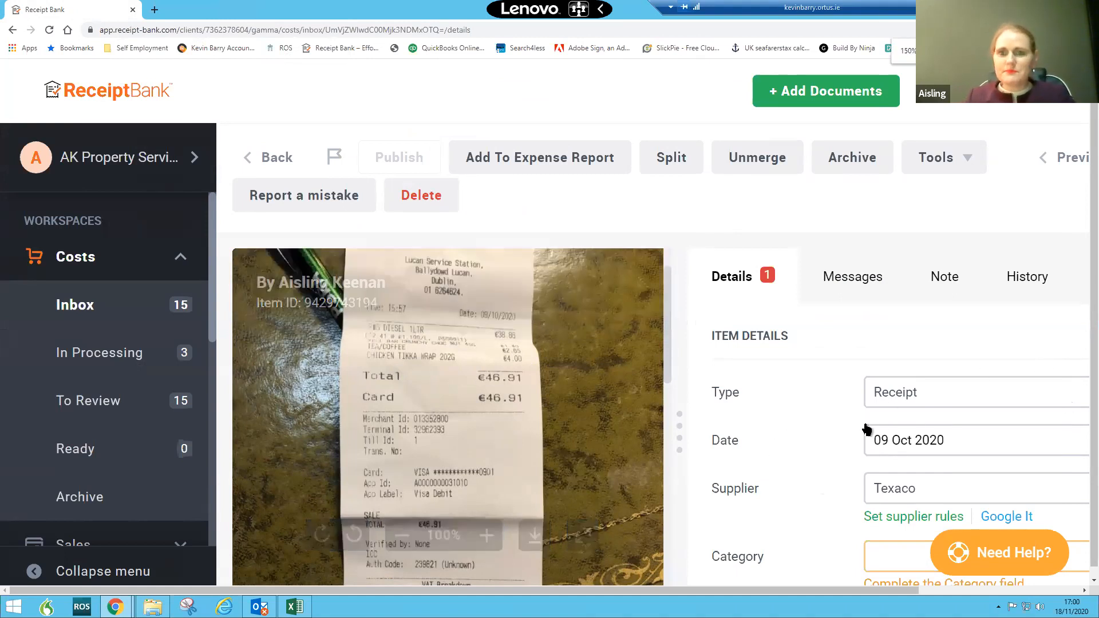
- Review the receipts in the Costs inbox item by item
{"action": "key", "text": "ctrl+minus"}
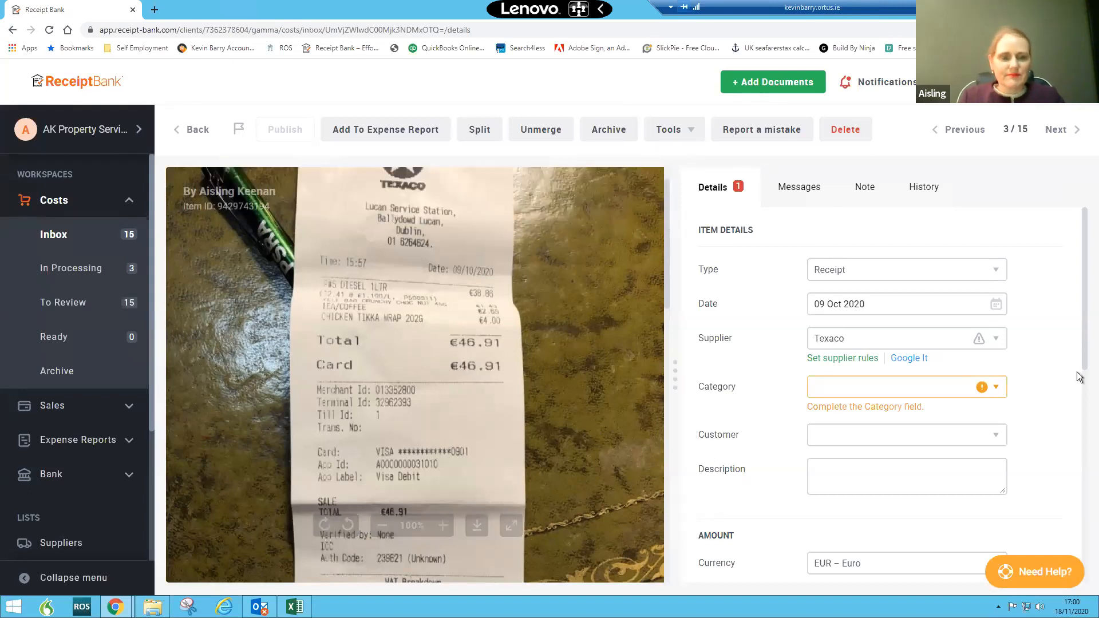
{"action": "scroll", "coordinate": [1081, 441], "scroll_direction": "down", "scroll_amount": 1}
{"action": "scroll", "coordinate": [1080, 441], "scroll_direction": "down", "scroll_amount": 10}
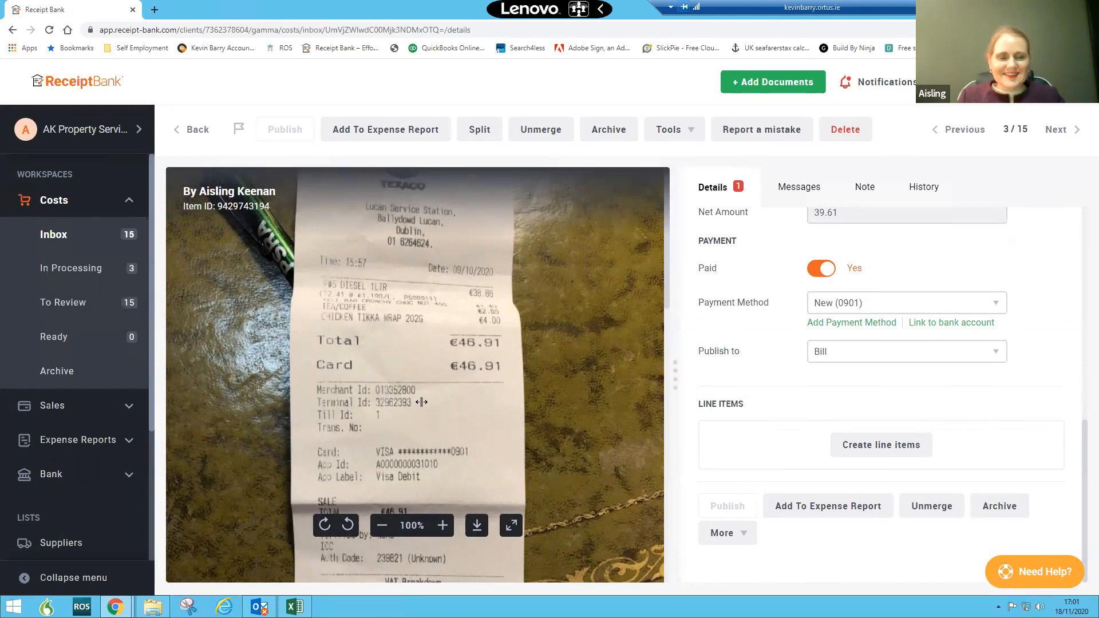
{"action": "left_click", "coordinate": [1058, 132]}
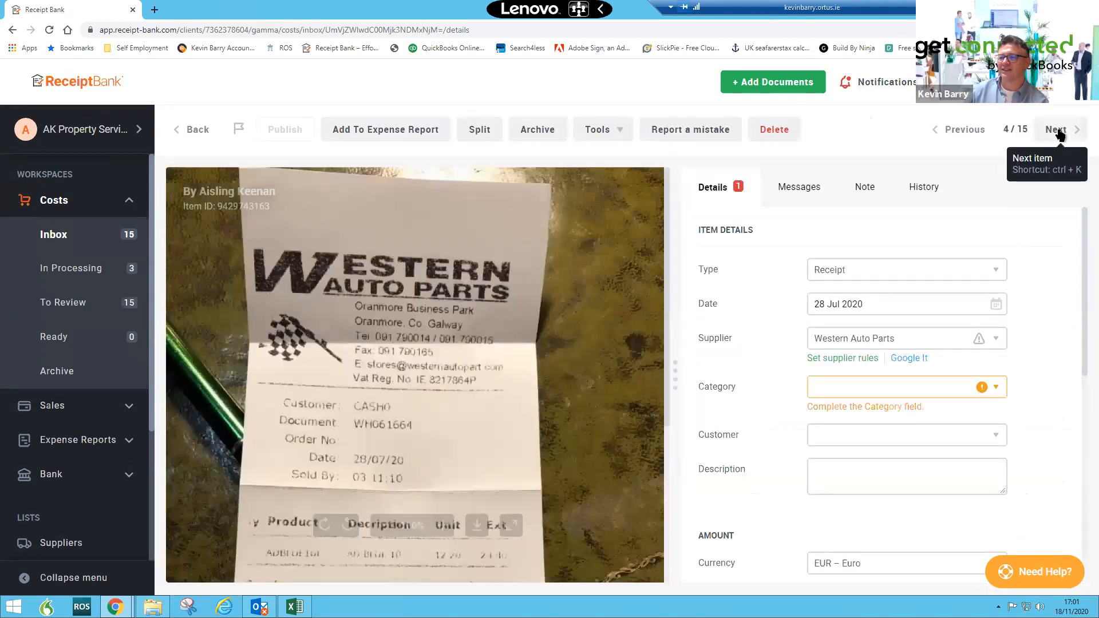
{"action": "scroll", "coordinate": [469, 451], "scroll_direction": "down", "scroll_amount": 4}
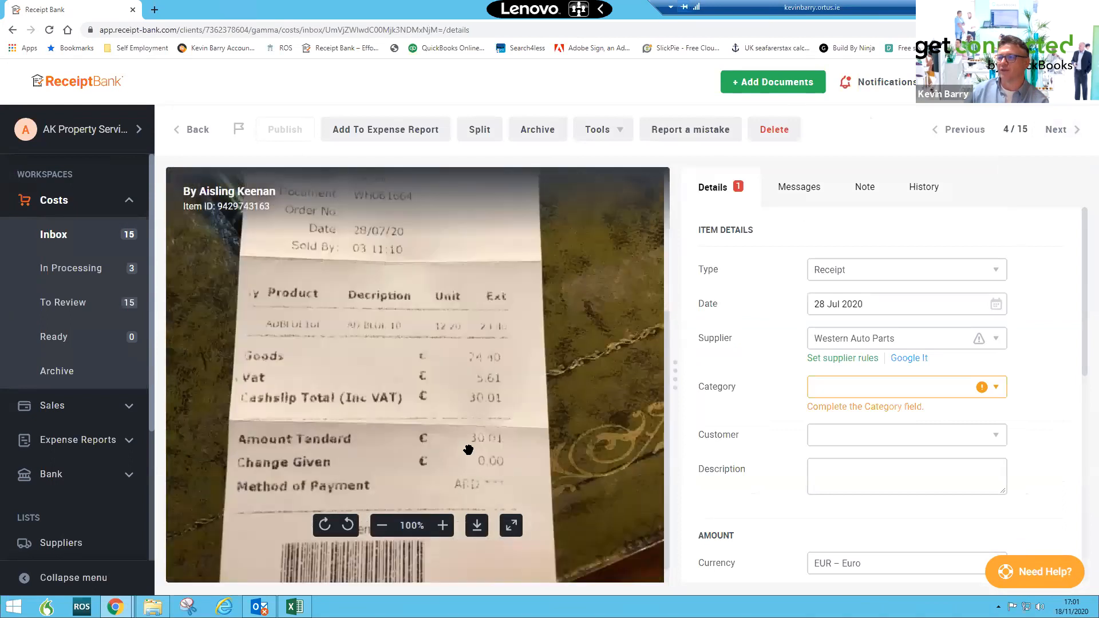
{"action": "left_click", "coordinate": [1058, 135]}
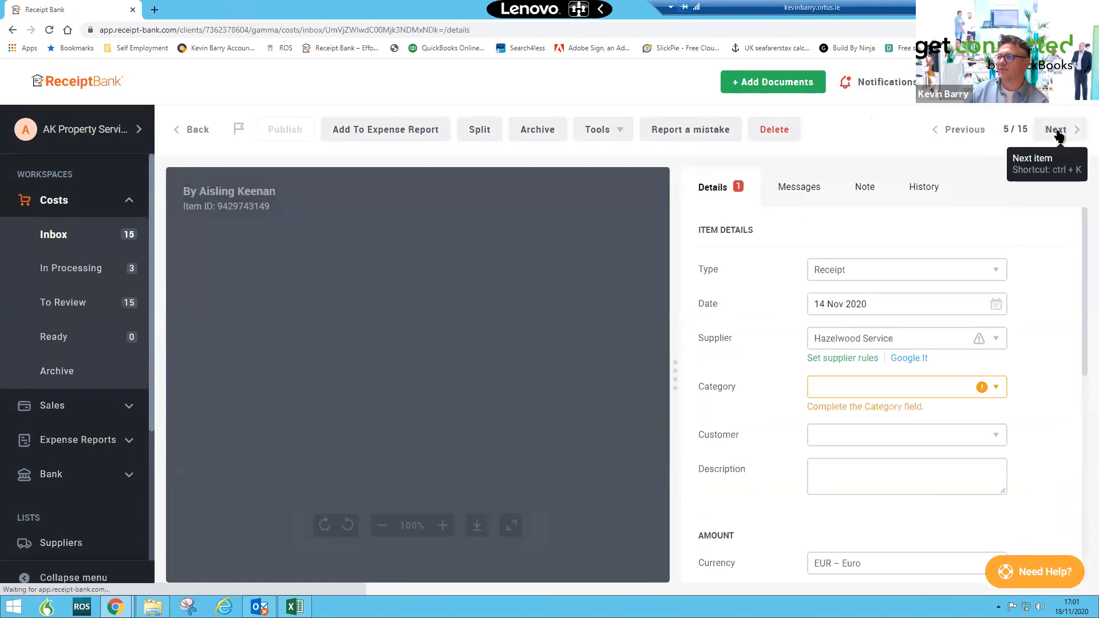
{"action": "left_click", "coordinate": [1058, 136]}
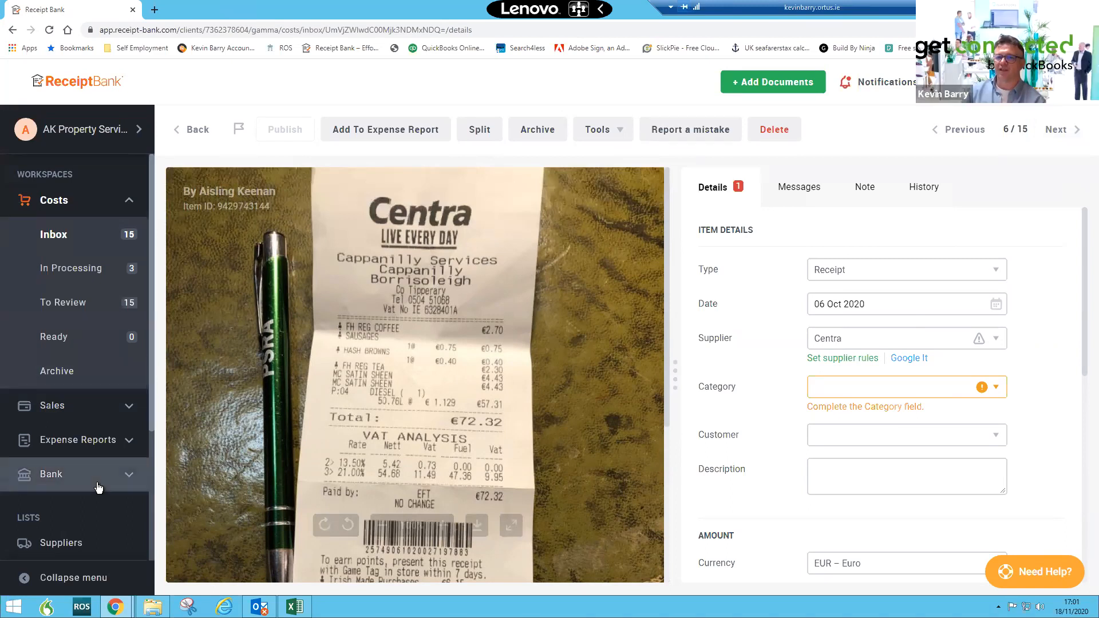
- Open the Users settings page and zoom in on the user's details to view the email-in address
{"action": "scroll", "coordinate": [98, 487], "scroll_direction": "down", "scroll_amount": 3}
{"action": "left_click", "coordinate": [76, 541]}
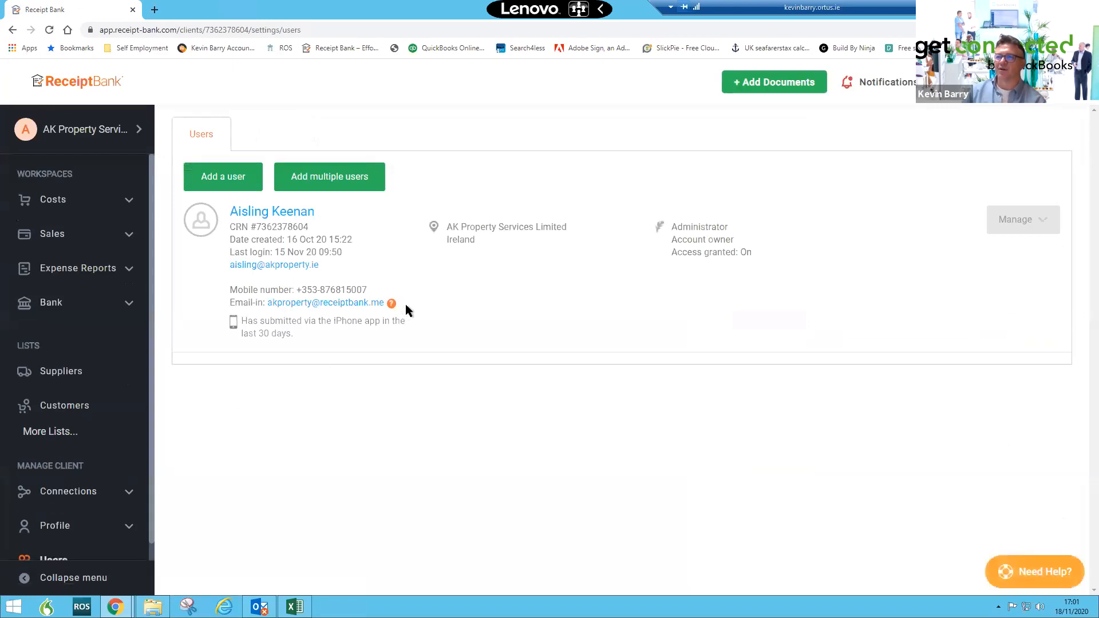
{"action": "key", "text": "ctrl+plus"}
{"action": "key", "text": "ctrl+plus"}
{"action": "key", "text": "ctrl+plus"}
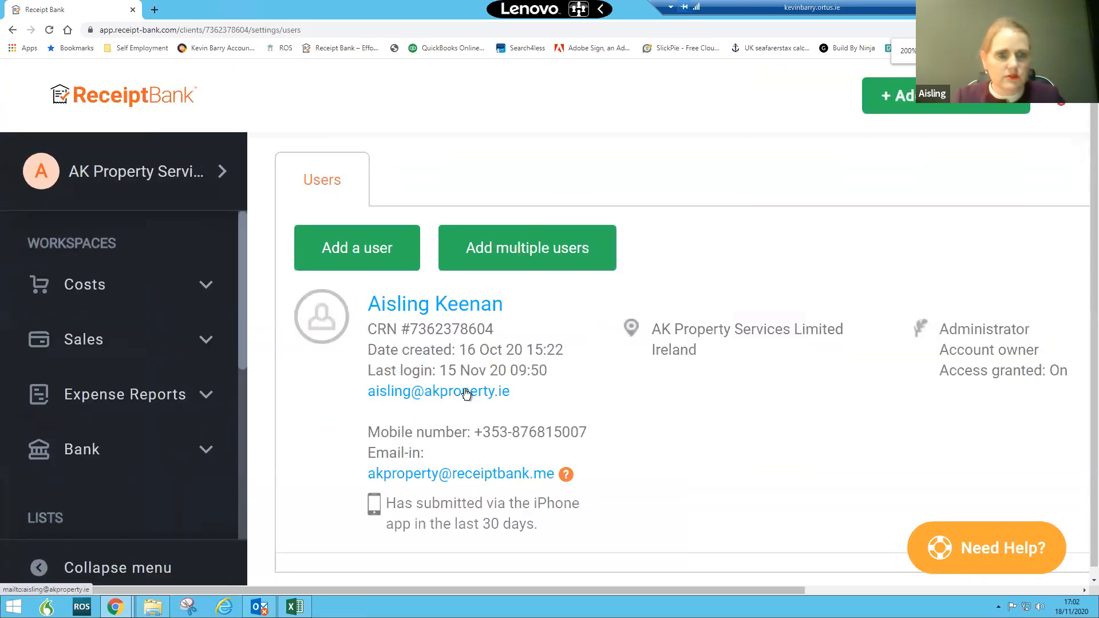
{"action": "scroll", "coordinate": [466, 394], "scroll_direction": "down", "scroll_amount": 1}
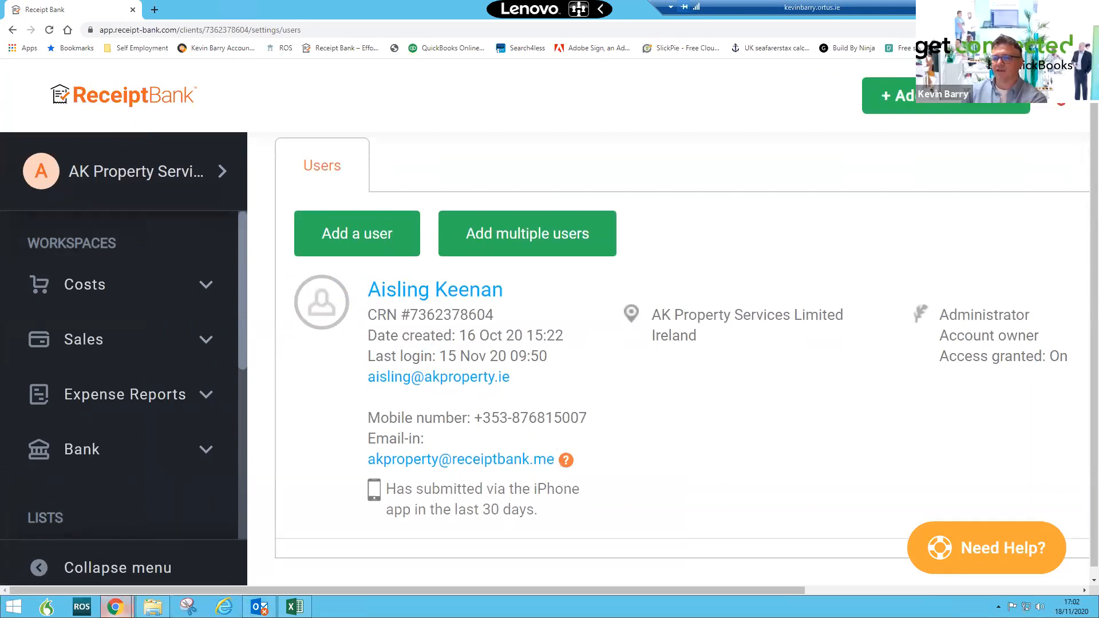
- Capture a snip of the Receipt Bank email-in address with the Snipping Tool
{"action": "left_click", "coordinate": [189, 607]}
{"action": "left_click", "coordinate": [91, 99]}
{"action": "left_click_drag", "start_coordinate": [349, 439], "coordinate": [613, 483]}
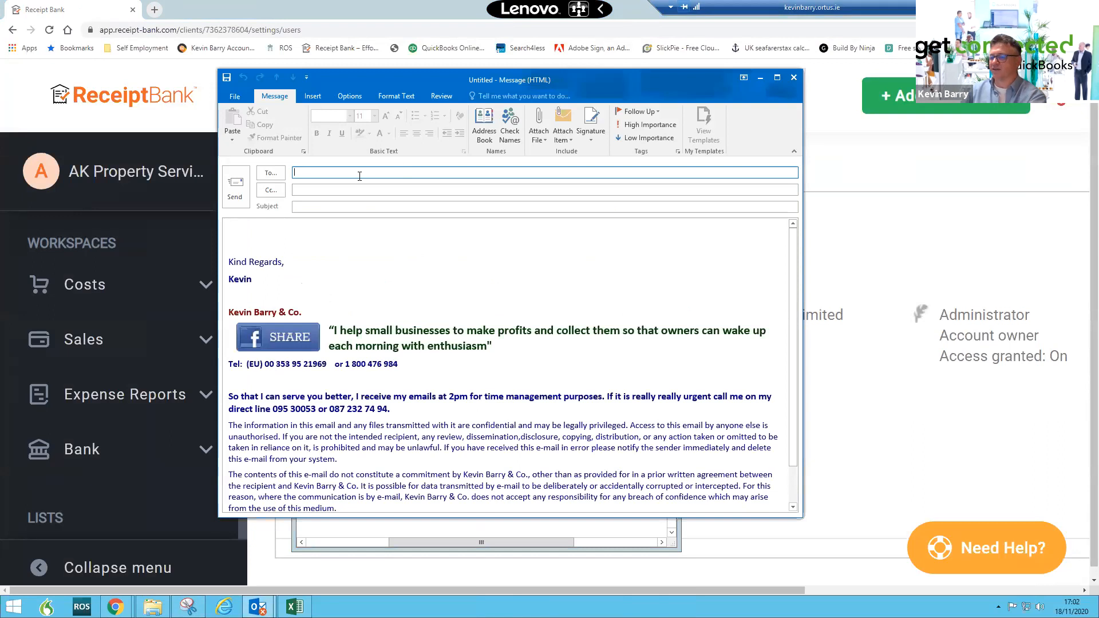
- Address the new email to the client's contact at A.K. Property and paste the snip into the message body
{"action": "type", "text": "ais"}
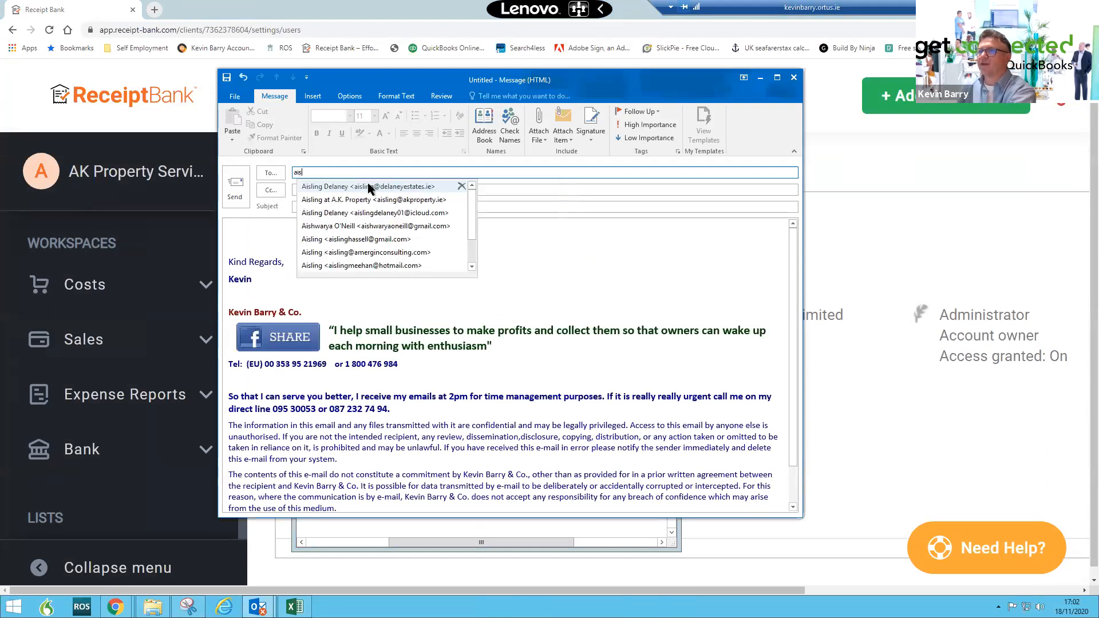
{"action": "left_click", "coordinate": [372, 200]}
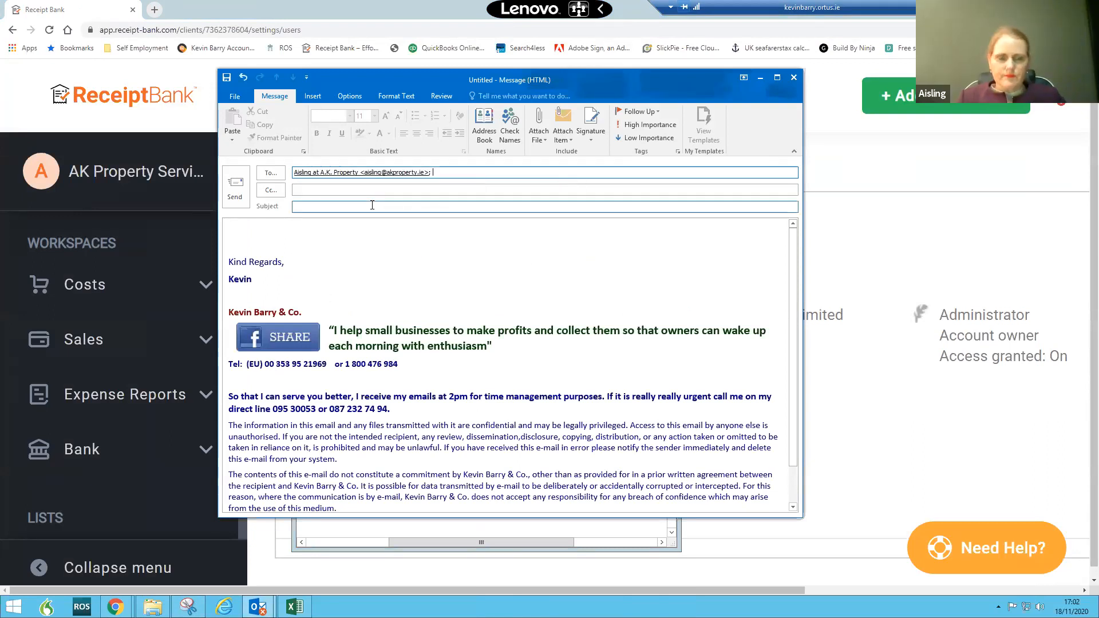
{"action": "right_click", "coordinate": [371, 205]}
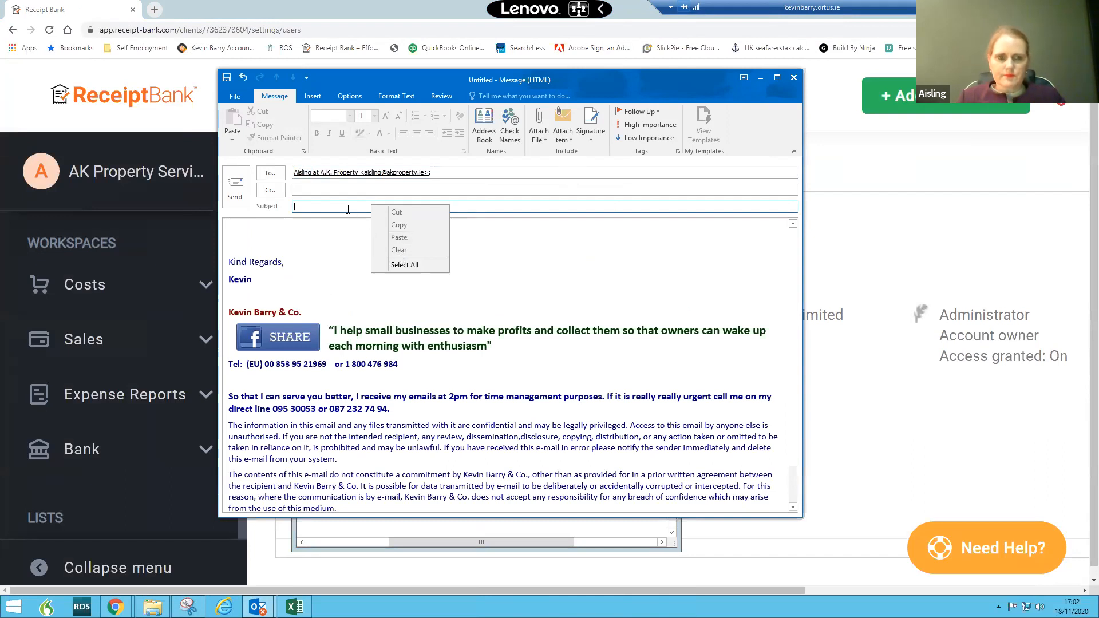
{"action": "right_click", "coordinate": [348, 209]}
{"action": "right_click", "coordinate": [347, 208]}
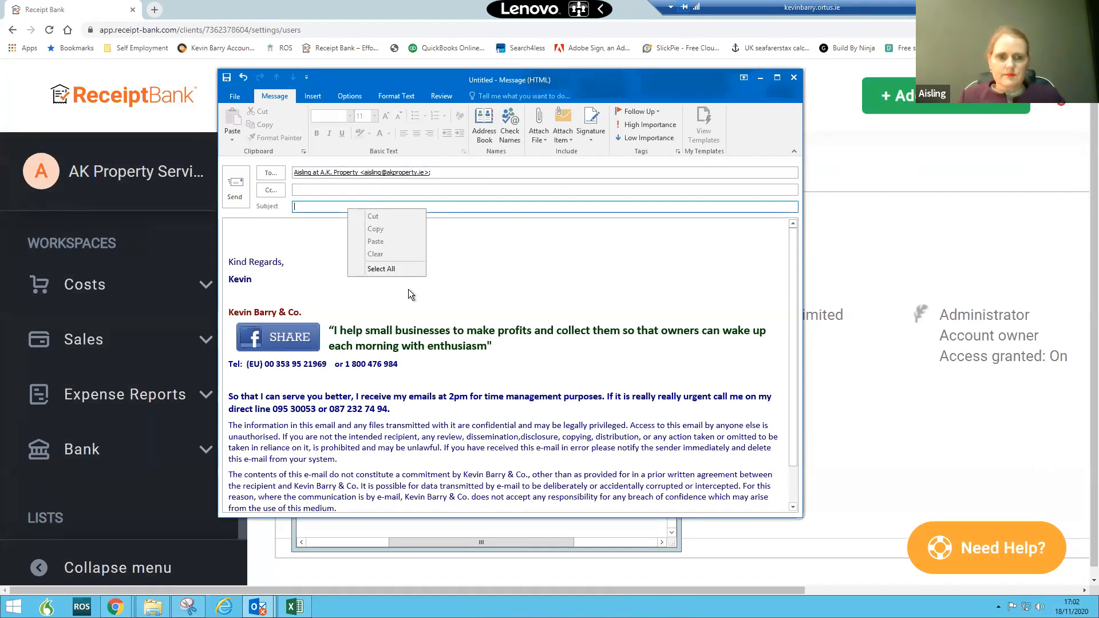
{"action": "left_click", "coordinate": [300, 235]}
{"action": "right_click", "coordinate": [300, 237]}
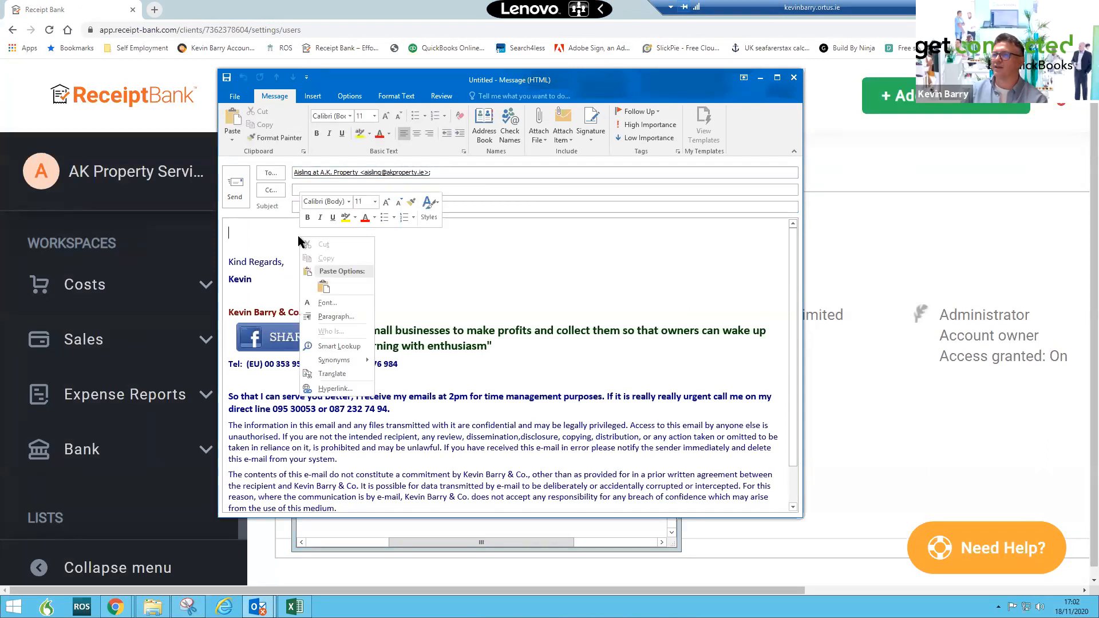
{"action": "left_click", "coordinate": [322, 287]}
- Enter the subject "Special email address for bills"
{"action": "left_click", "coordinate": [332, 209]}
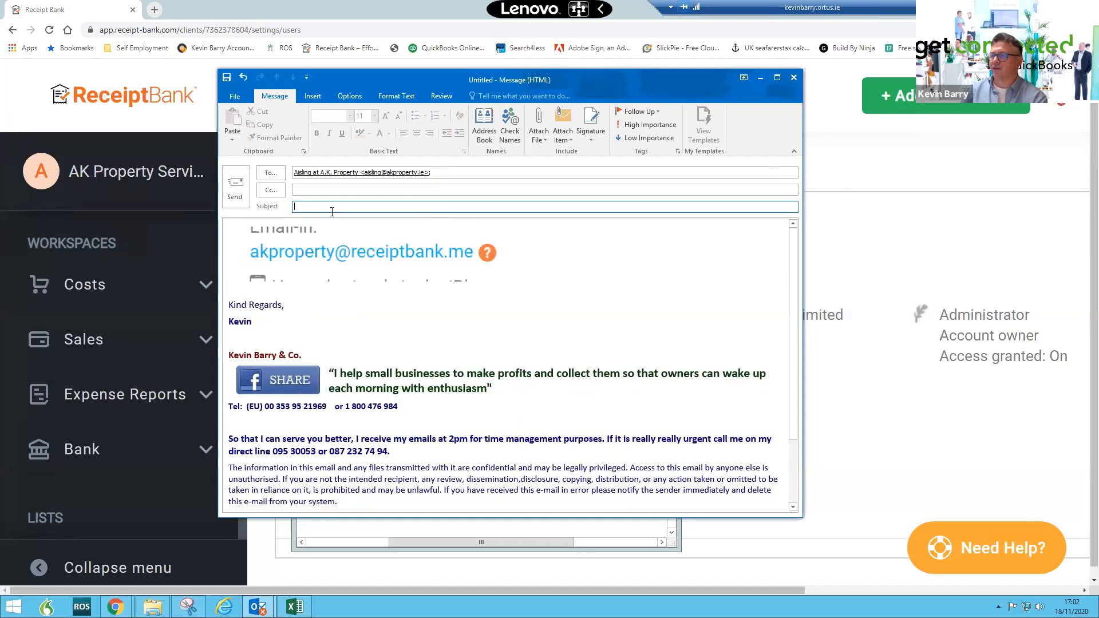
{"action": "type", "text": "Special"}
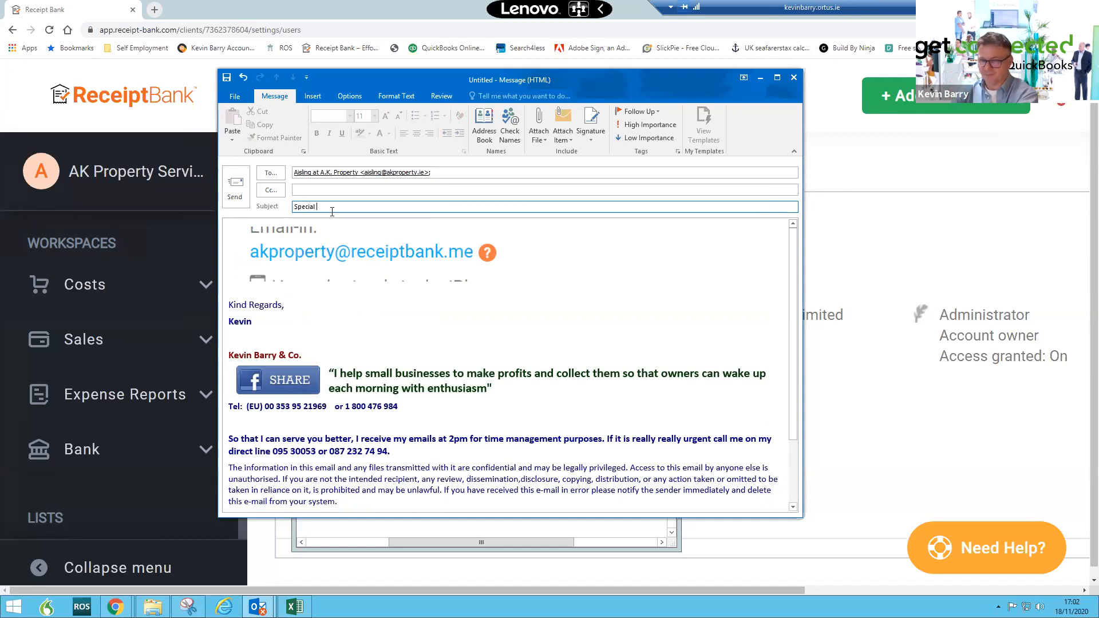
{"action": "type", "text": "e"}
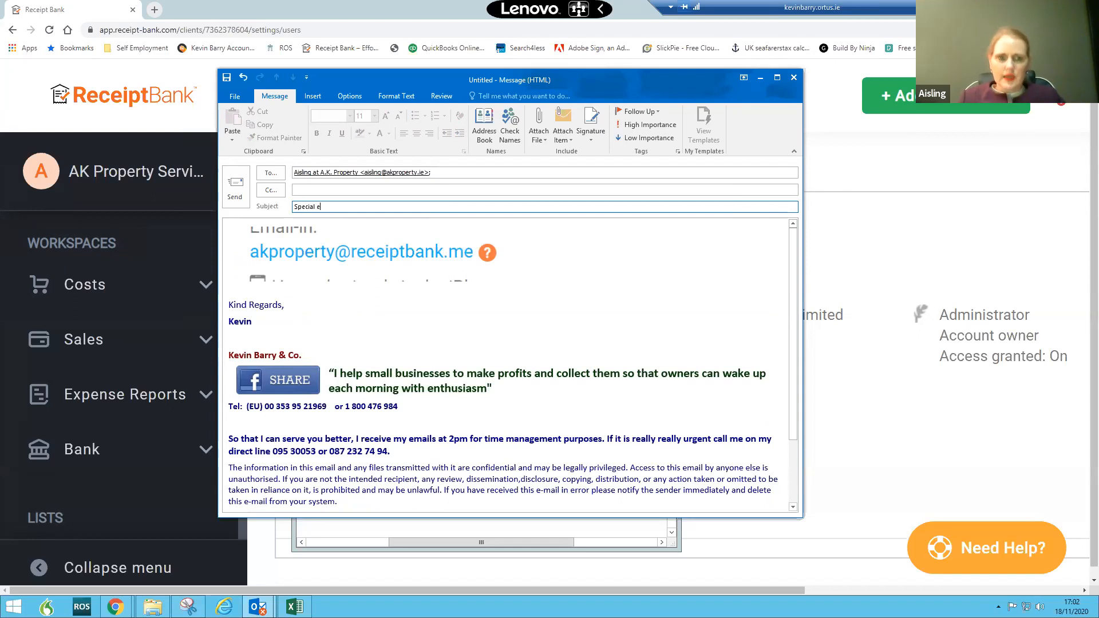
{"action": "type", "text": "mail address for bills"}
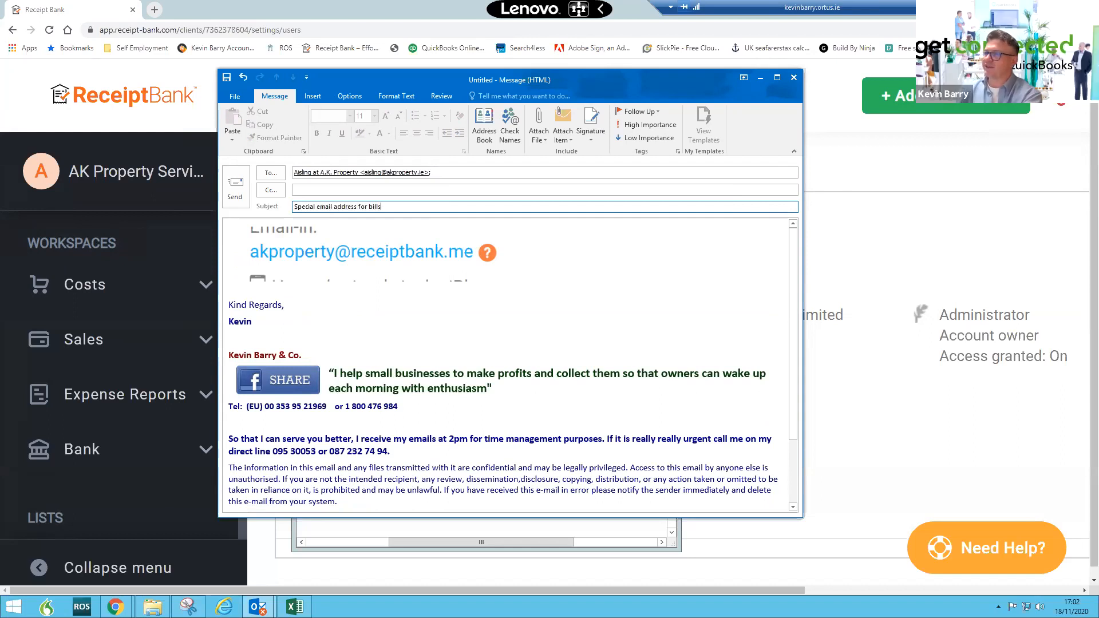
- Send the email and close the Snipping Tool without saving the snip
{"action": "left_click", "coordinate": [236, 192]}
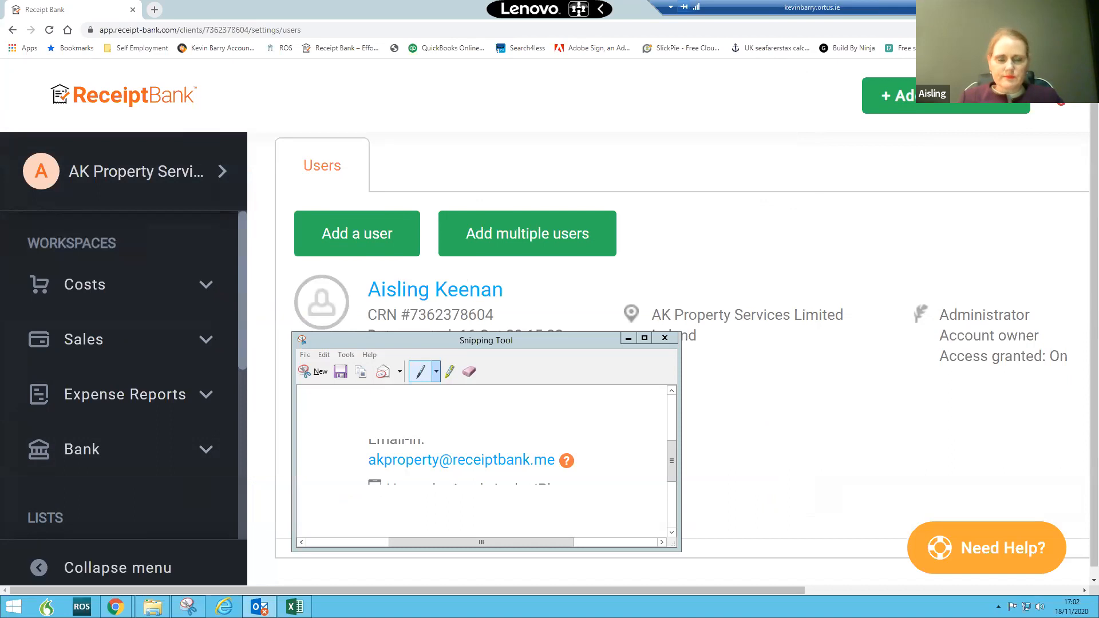
{"action": "left_click", "coordinate": [664, 337]}
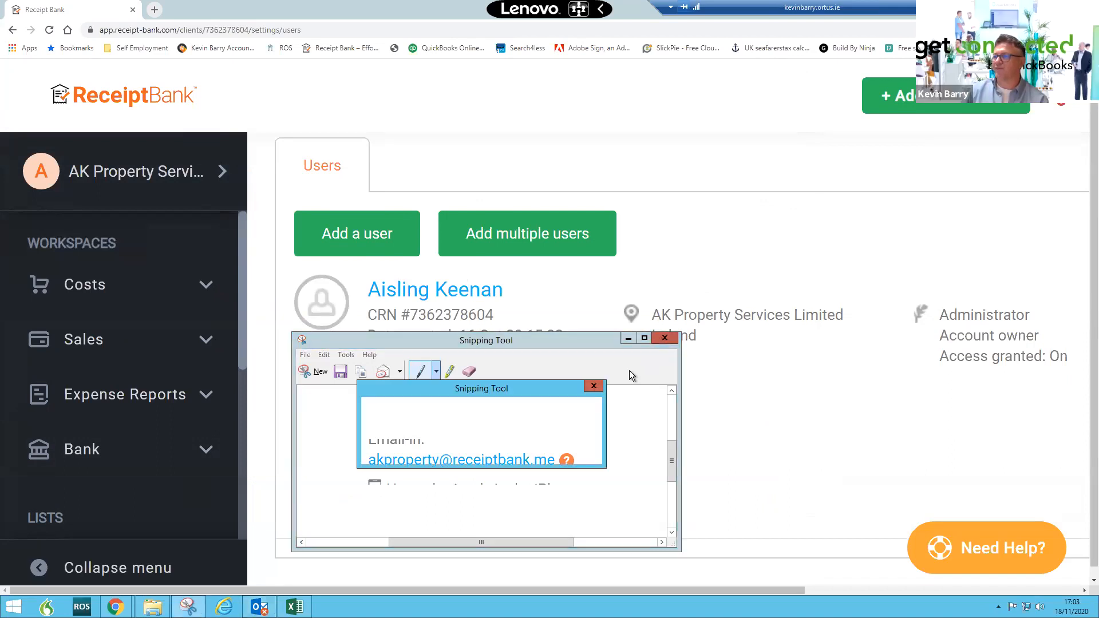
{"action": "left_click", "coordinate": [532, 454]}
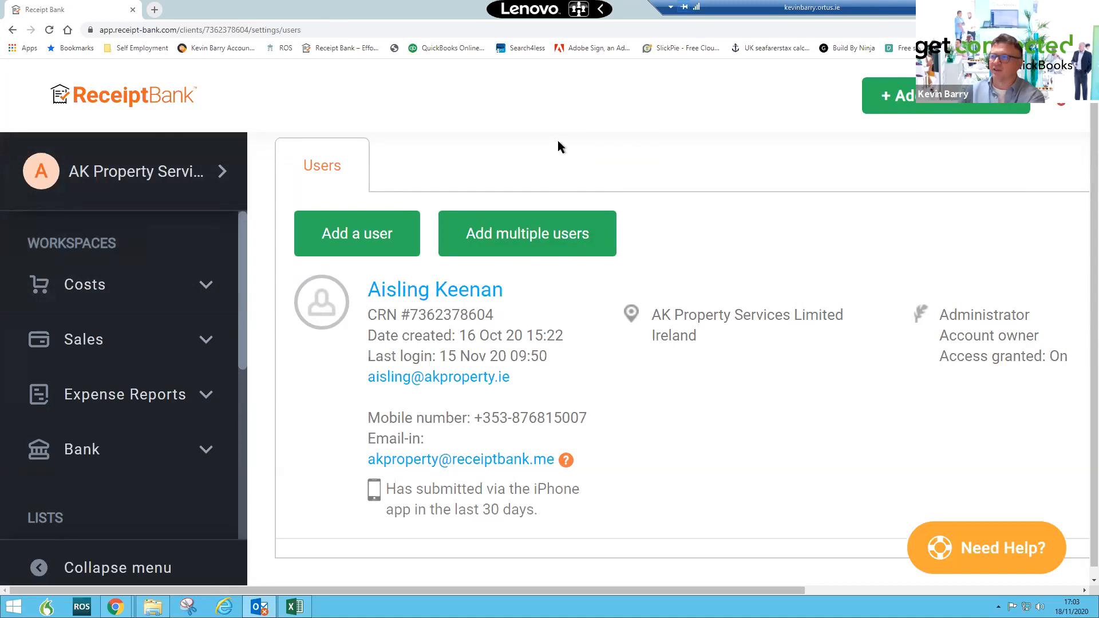
- Reset the browser zoom, switch back to QuickBooks and open the company Dashboard
{"action": "key", "text": "ctrl+minus"}
{"action": "key", "text": "ctrl+minus"}
{"action": "key", "text": "ctrl+minus"}
{"action": "key", "text": "ctrl+minus"}
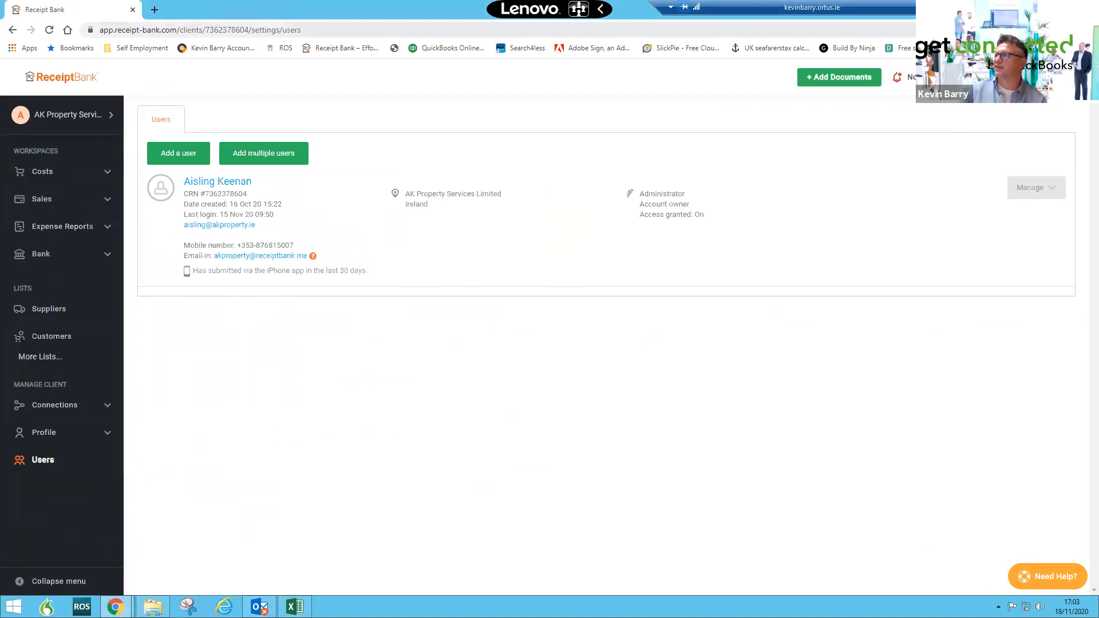
{"action": "left_click", "coordinate": [132, 9]}
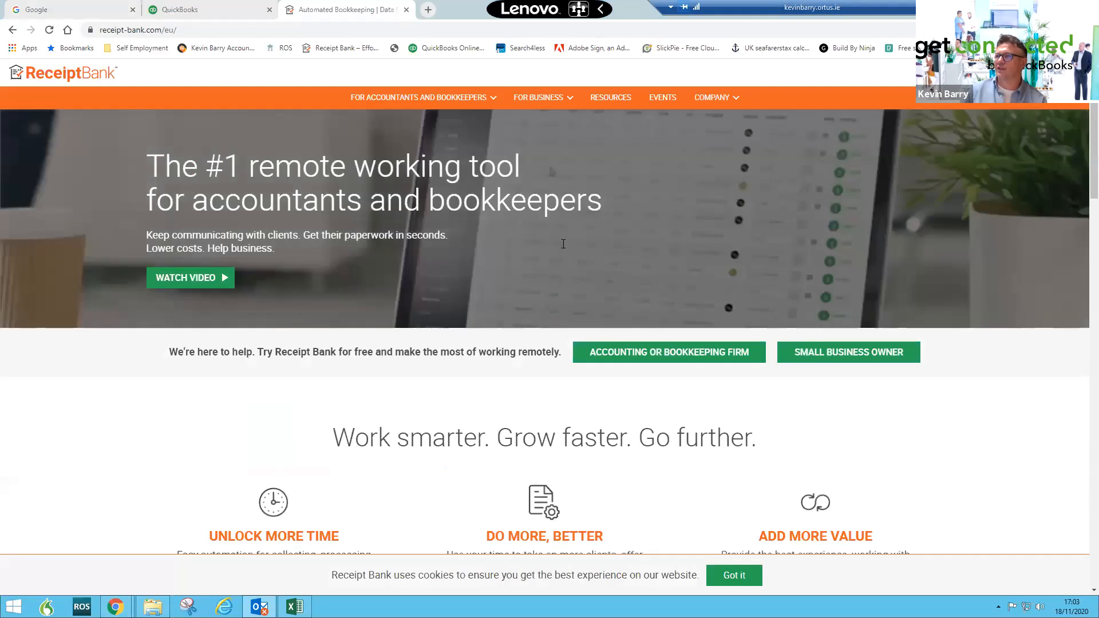
{"action": "left_click", "coordinate": [173, 11]}
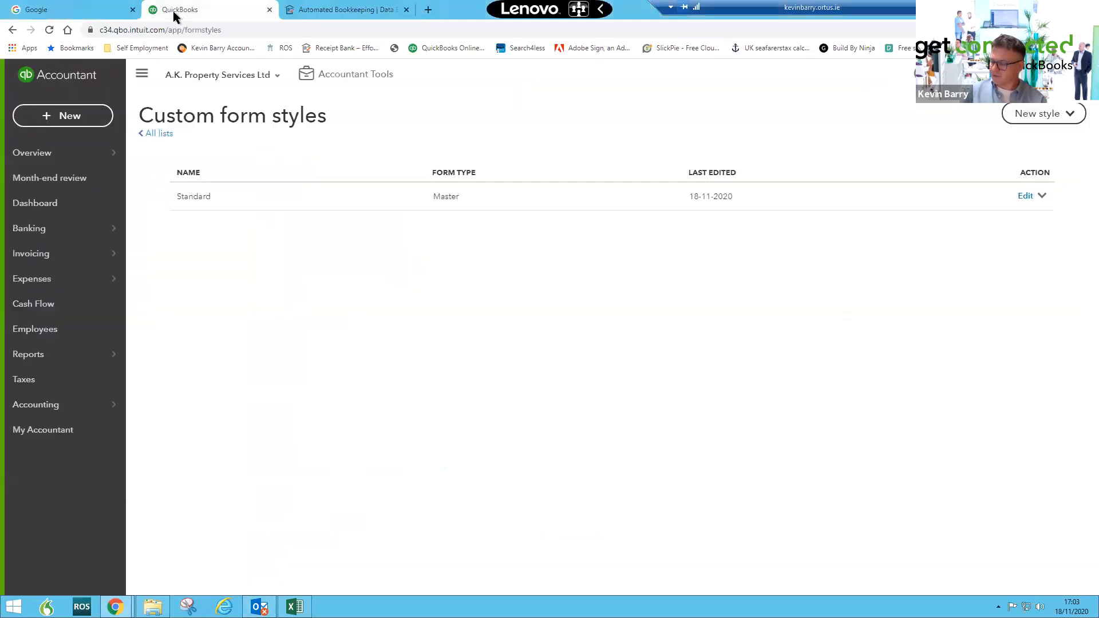
{"action": "left_click", "coordinate": [51, 202]}
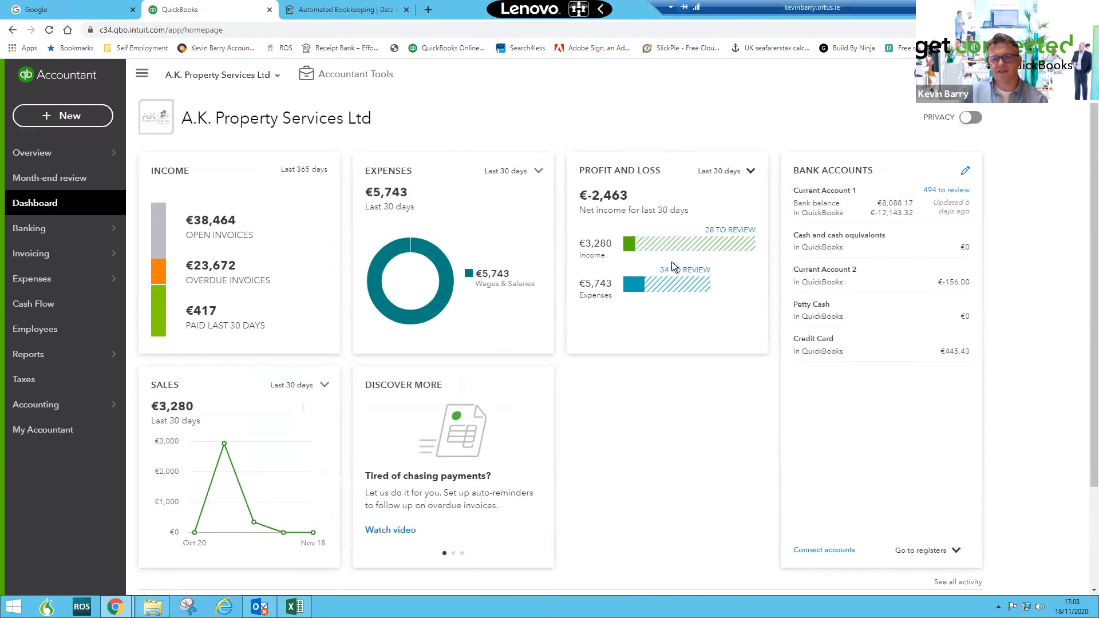
{"action": "mouse_move", "coordinate": [663, 245]}
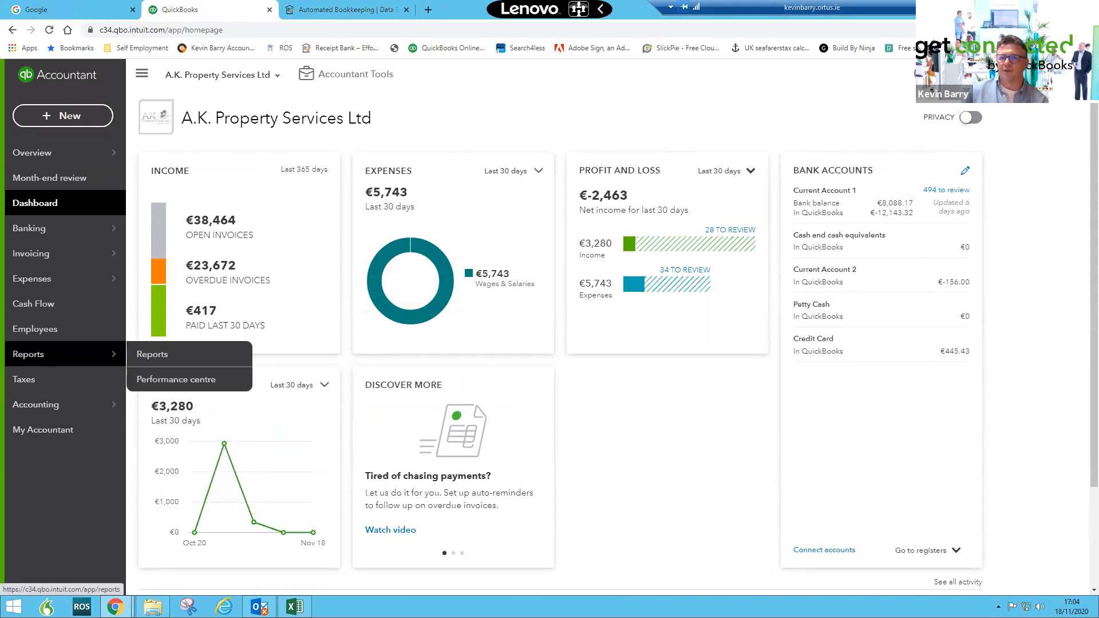
- Open Reports and browse through the list of standard reports
{"action": "left_click", "coordinate": [41, 361]}
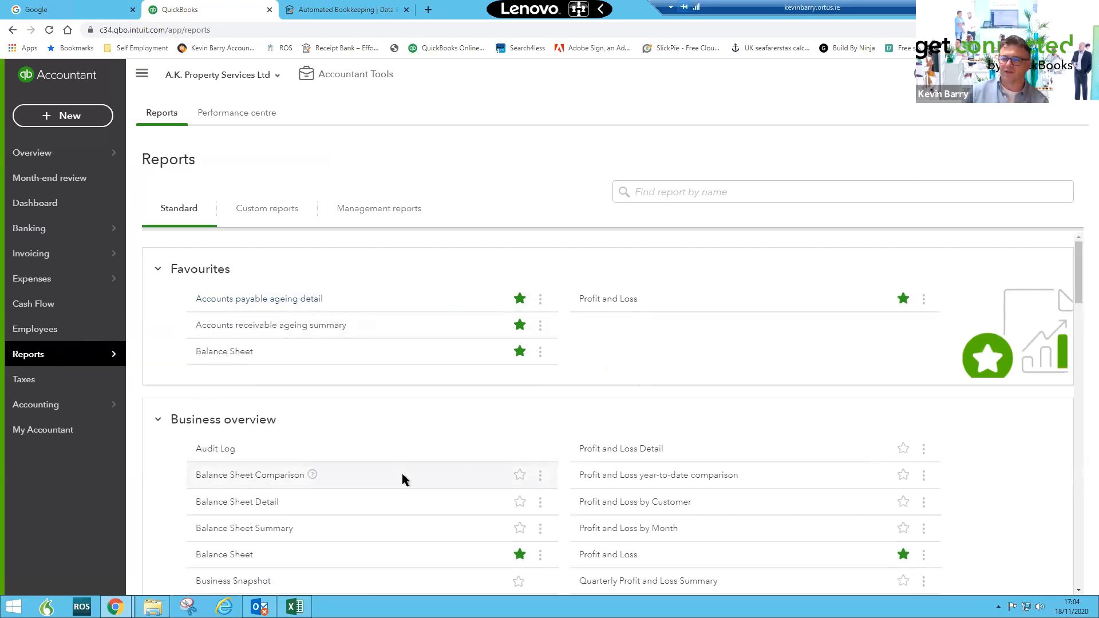
{"action": "scroll", "coordinate": [402, 475], "scroll_direction": "down", "scroll_amount": 10}
{"action": "scroll", "coordinate": [402, 474], "scroll_direction": "down", "scroll_amount": 6}
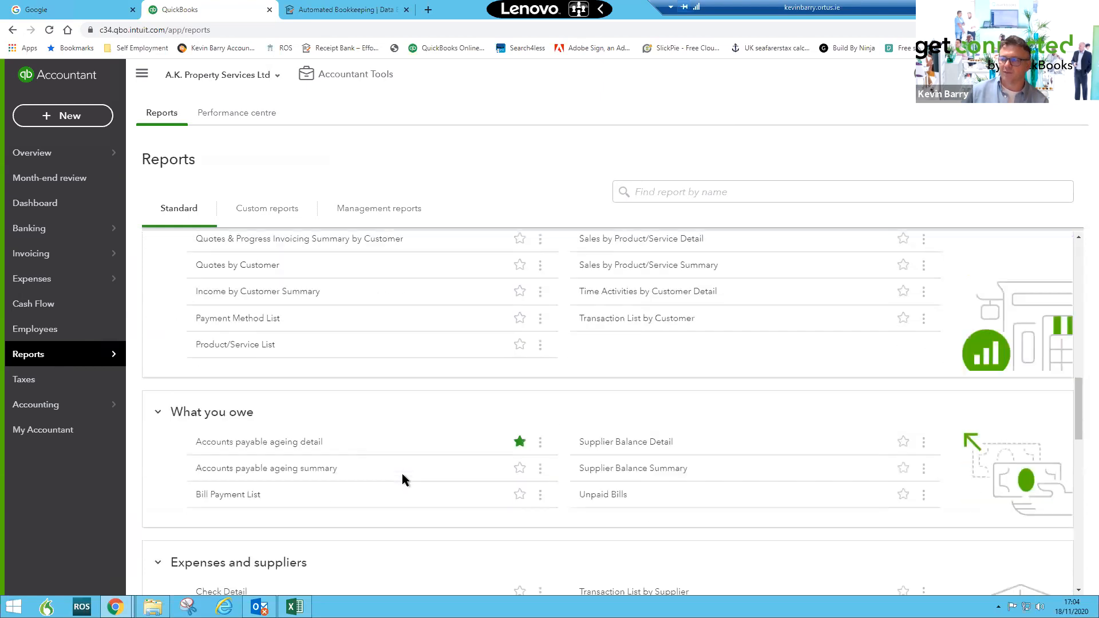
{"action": "scroll", "coordinate": [402, 474], "scroll_direction": "down", "scroll_amount": 7}
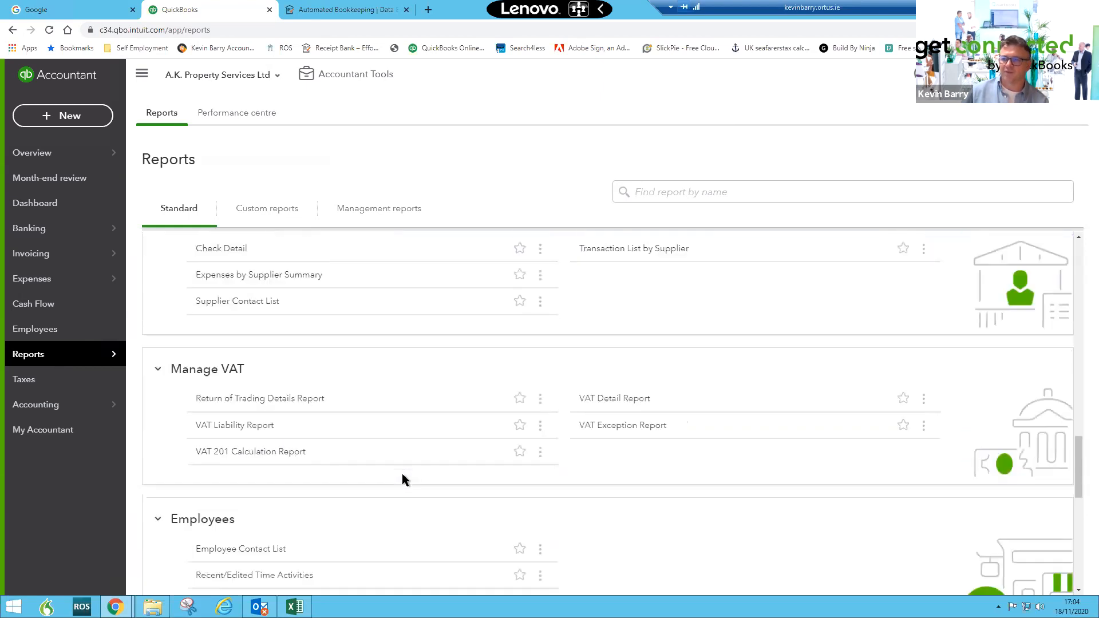
{"action": "scroll", "coordinate": [402, 474], "scroll_direction": "up", "scroll_amount": 20}
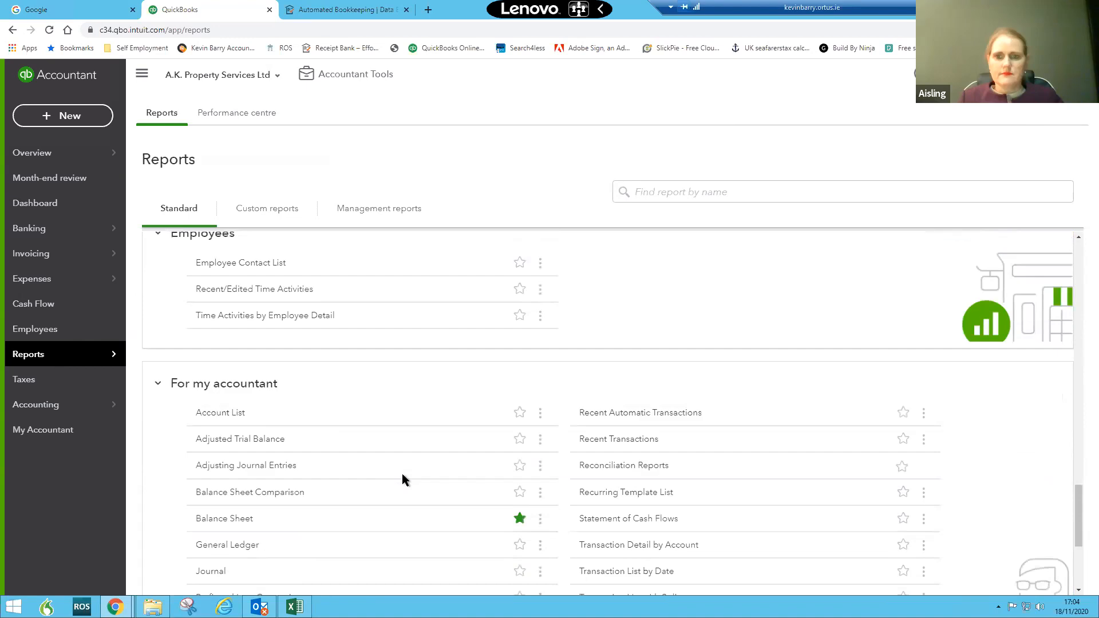
{"action": "scroll", "coordinate": [402, 472], "scroll_direction": "up", "scroll_amount": 3}
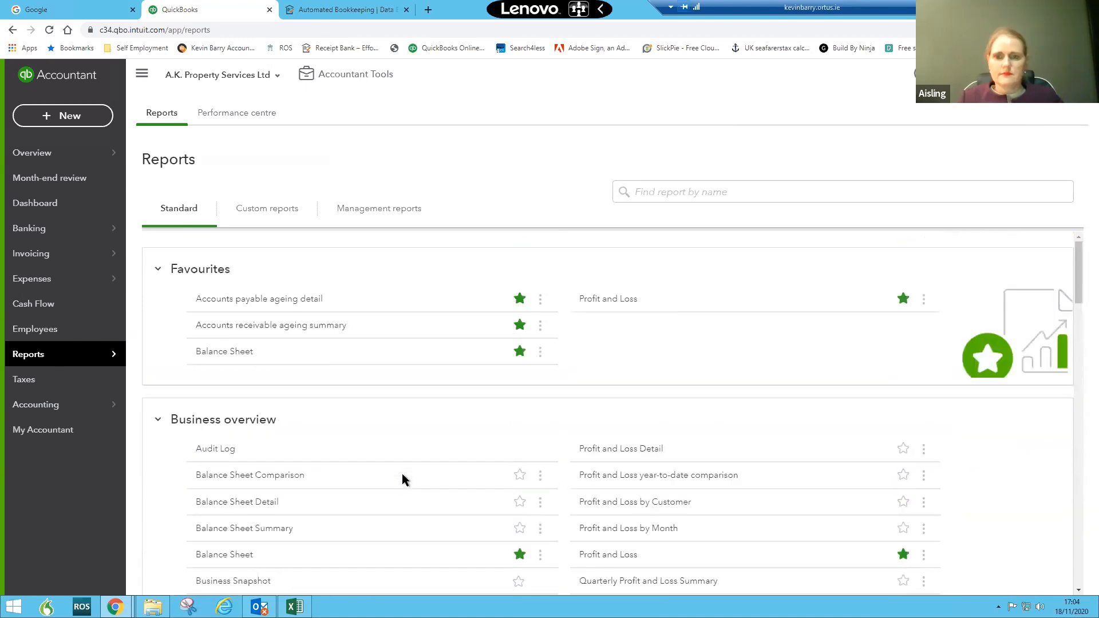
{"action": "scroll", "coordinate": [399, 475], "scroll_direction": "down", "scroll_amount": 4}
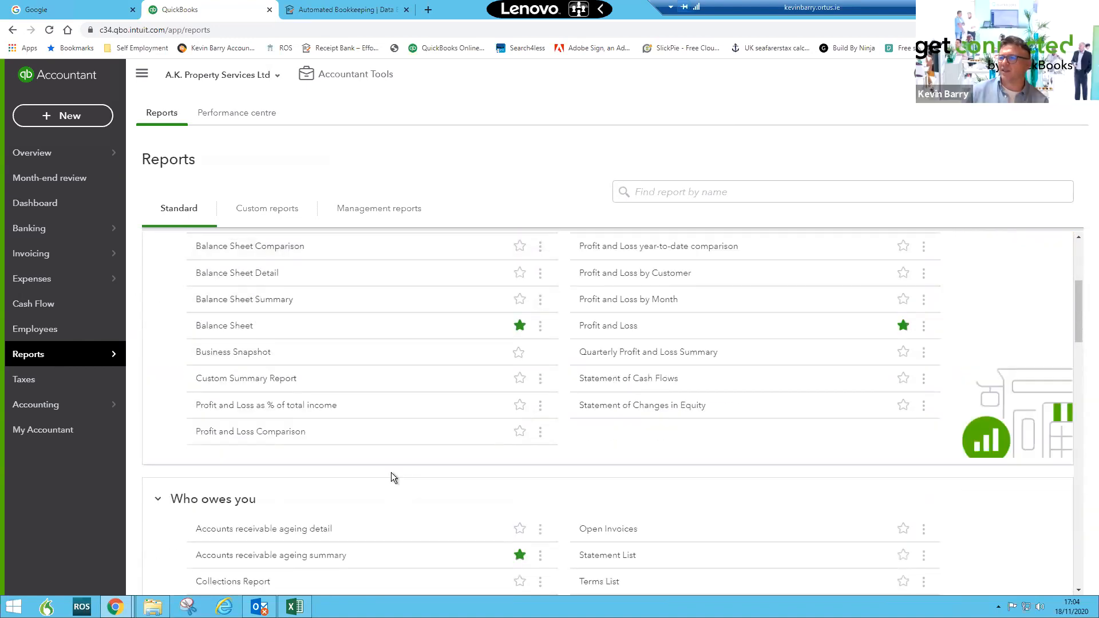
{"action": "scroll", "coordinate": [398, 470], "scroll_direction": "down", "scroll_amount": 6}
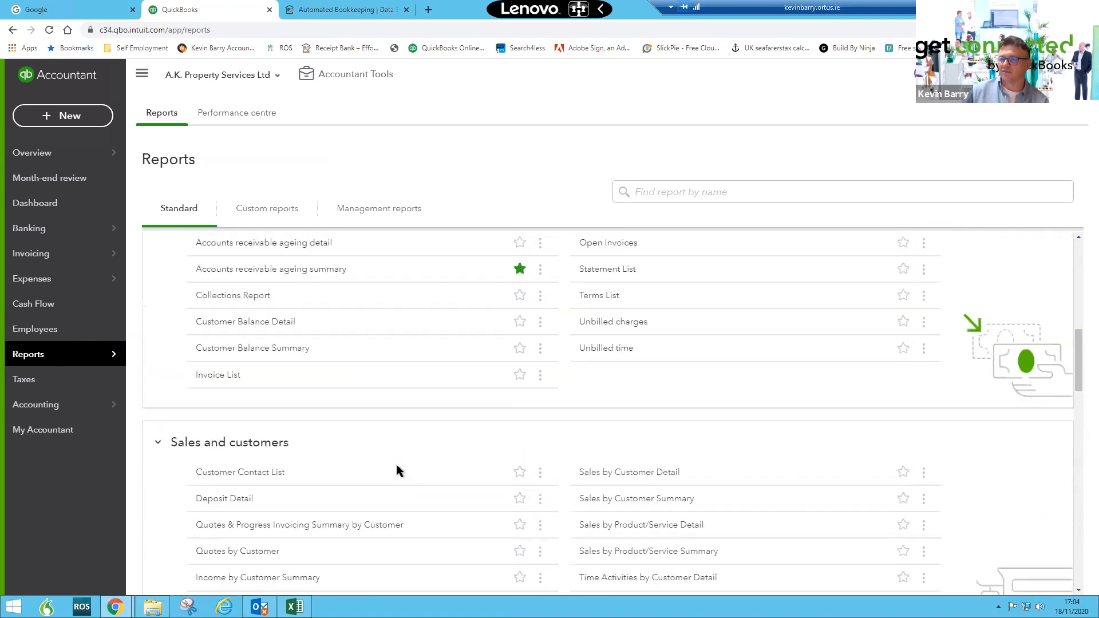
{"action": "scroll", "coordinate": [397, 469], "scroll_direction": "down", "scroll_amount": 1}
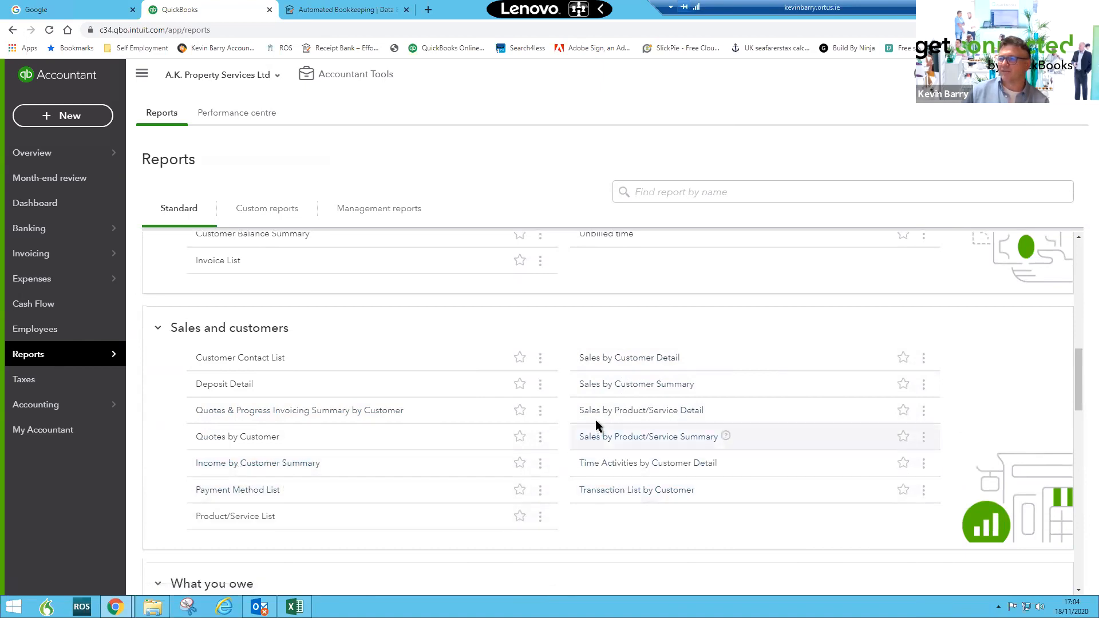
- Open the Sales by Customer Summary report and run it for the Last Month period
{"action": "left_click", "coordinate": [590, 389]}
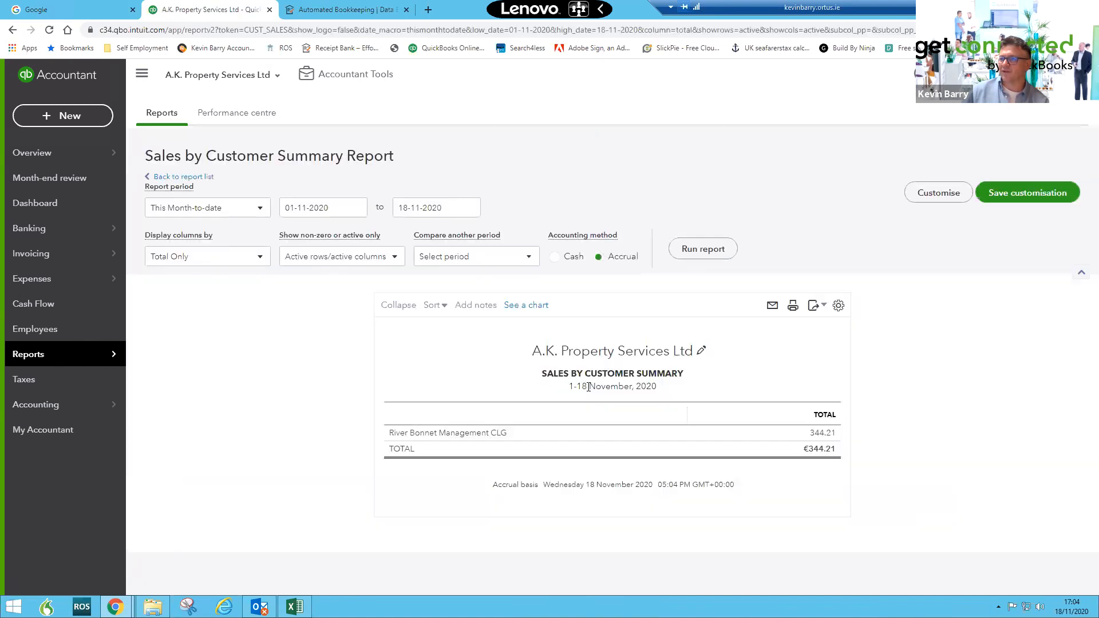
{"action": "left_click", "coordinate": [237, 209]}
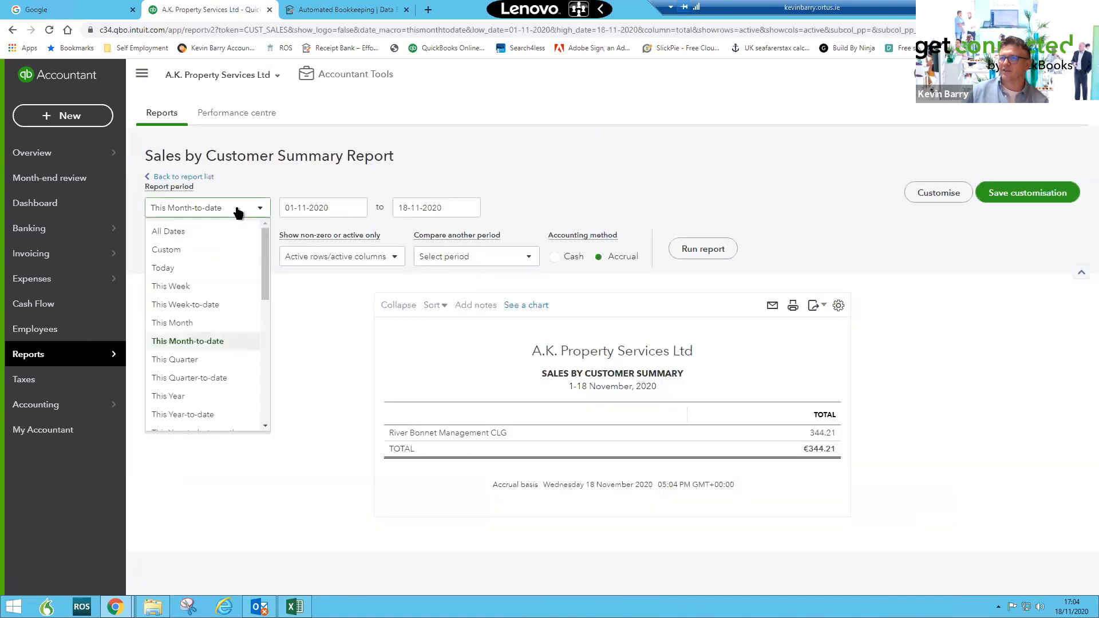
{"action": "left_click", "coordinate": [289, 174]}
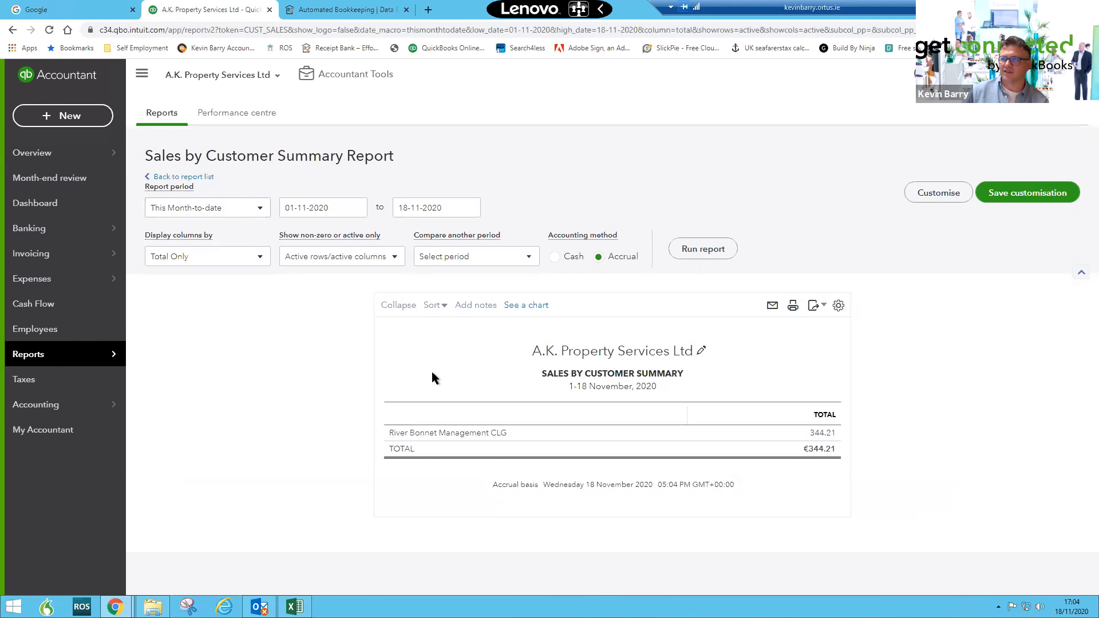
{"action": "left_click", "coordinate": [252, 212]}
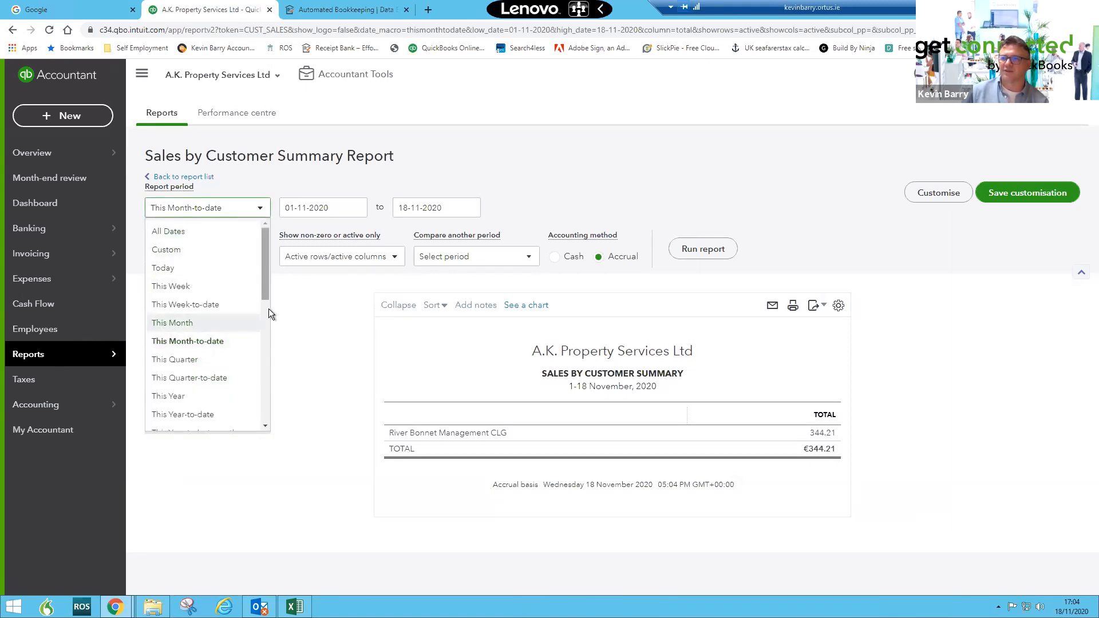
{"action": "scroll", "coordinate": [269, 335], "scroll_direction": "down", "scroll_amount": 3}
{"action": "left_click", "coordinate": [214, 368]}
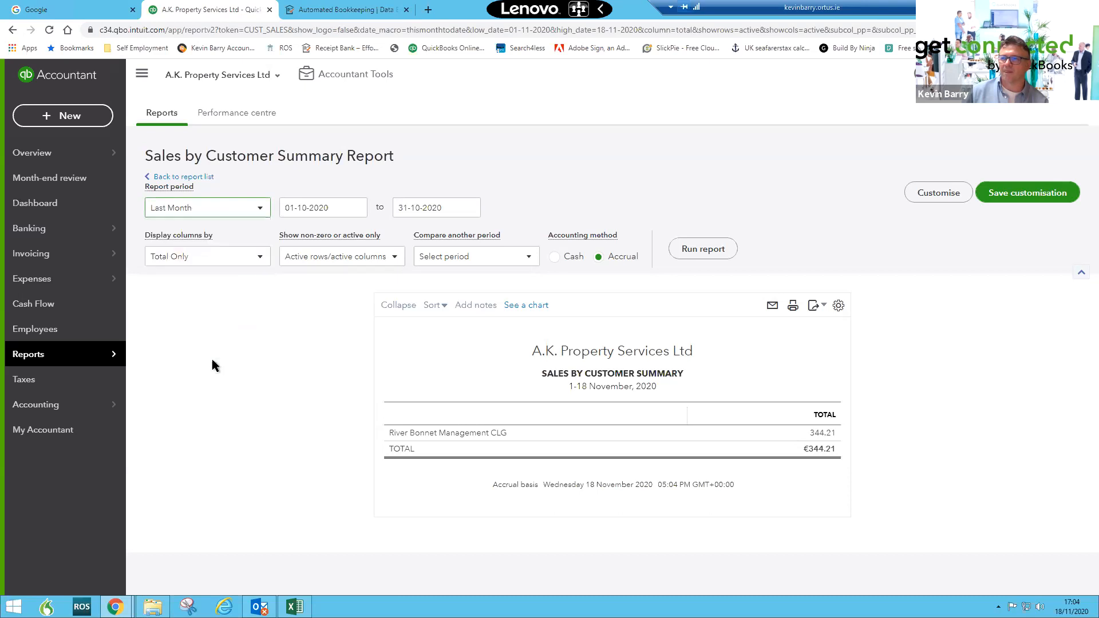
{"action": "left_click", "coordinate": [704, 250]}
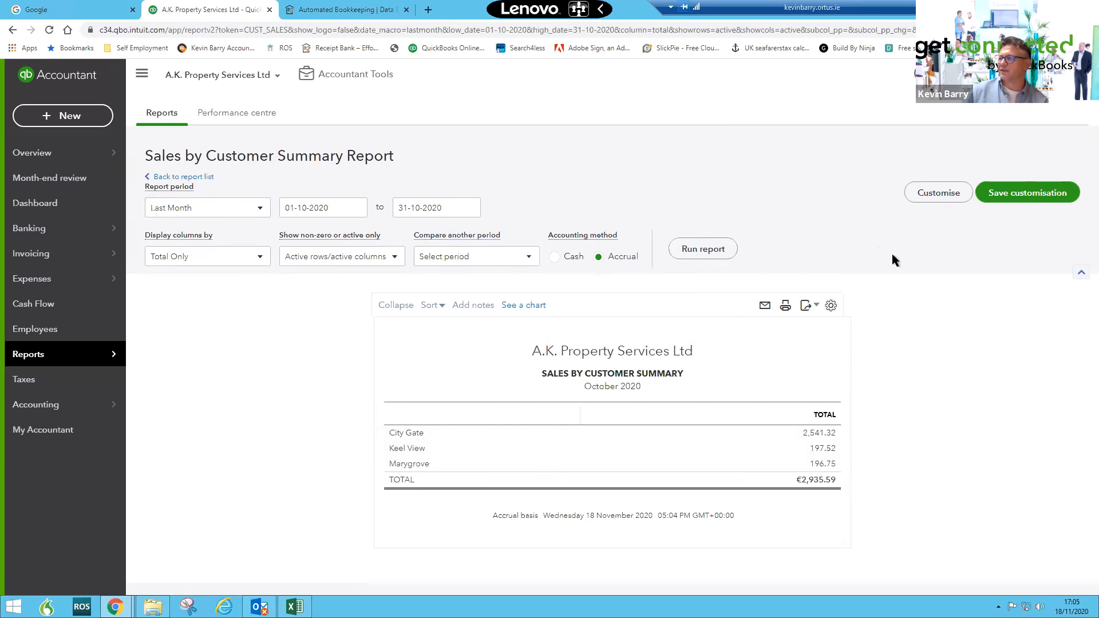
- Save the Sales by Customer Summary customisation into a new report group named after the client contact
{"action": "left_click", "coordinate": [1002, 197]}
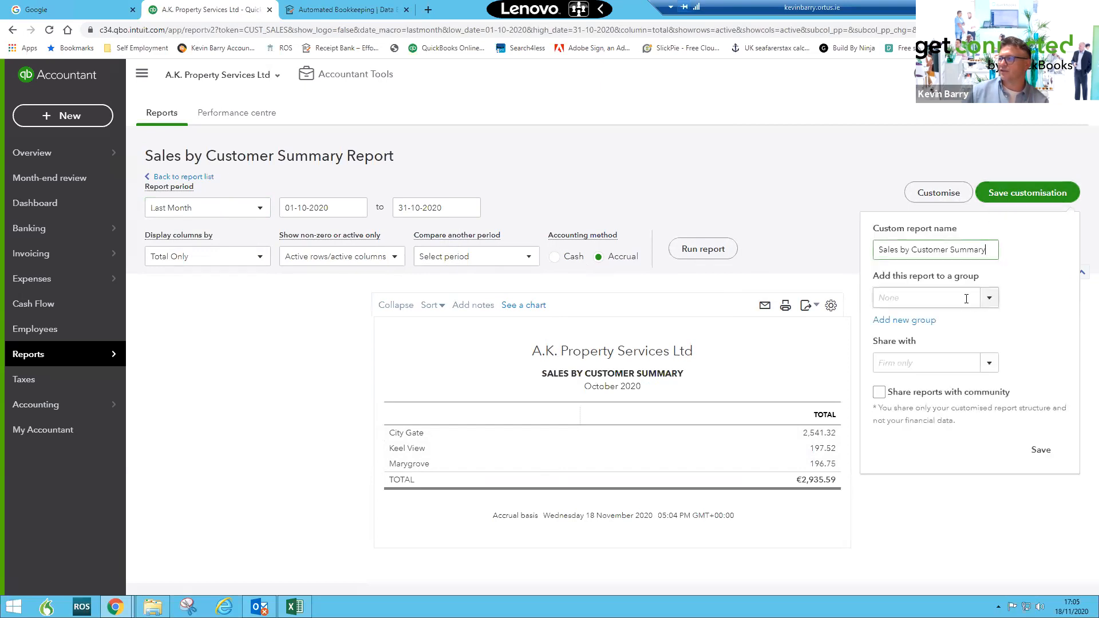
{"action": "left_click", "coordinate": [892, 319]}
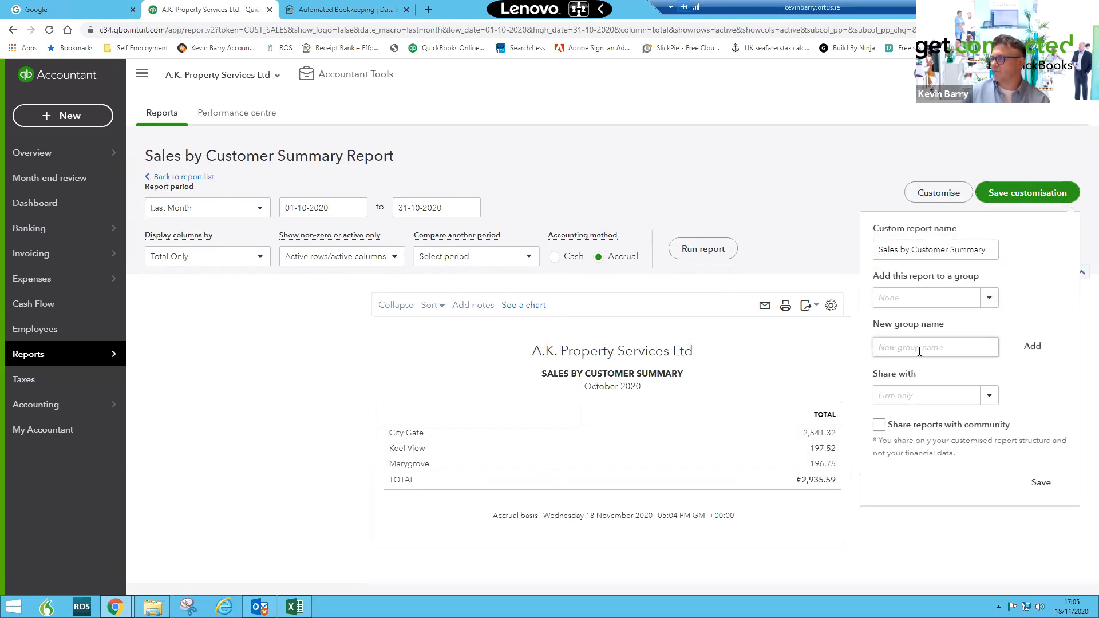
{"action": "type", "text": "Aisling"}
{"action": "left_click", "coordinate": [1032, 351]}
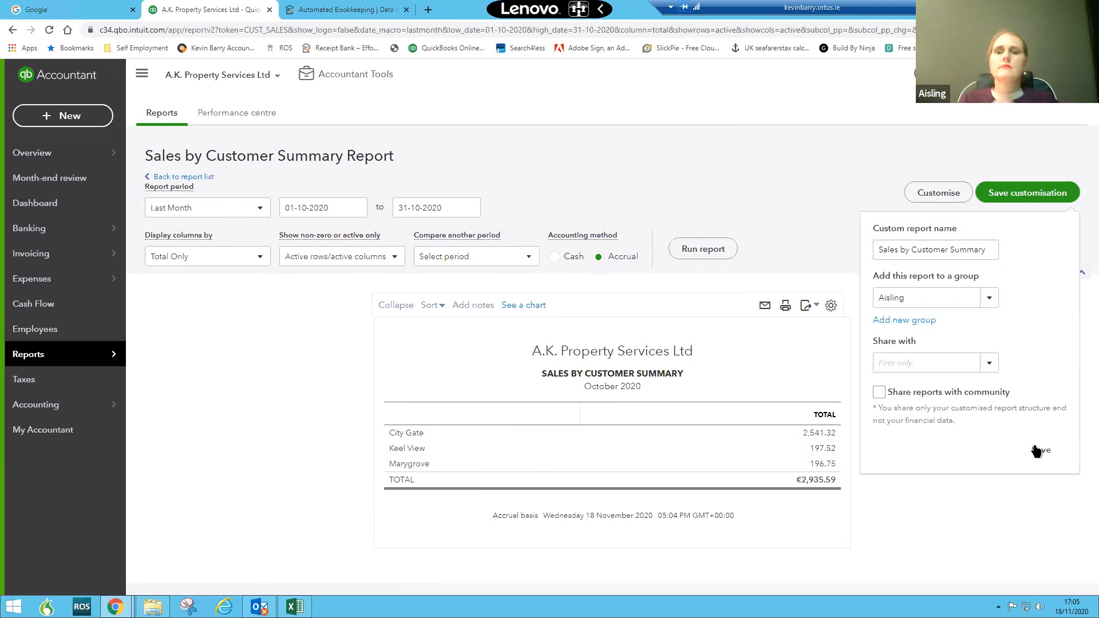
{"action": "left_click", "coordinate": [1040, 449]}
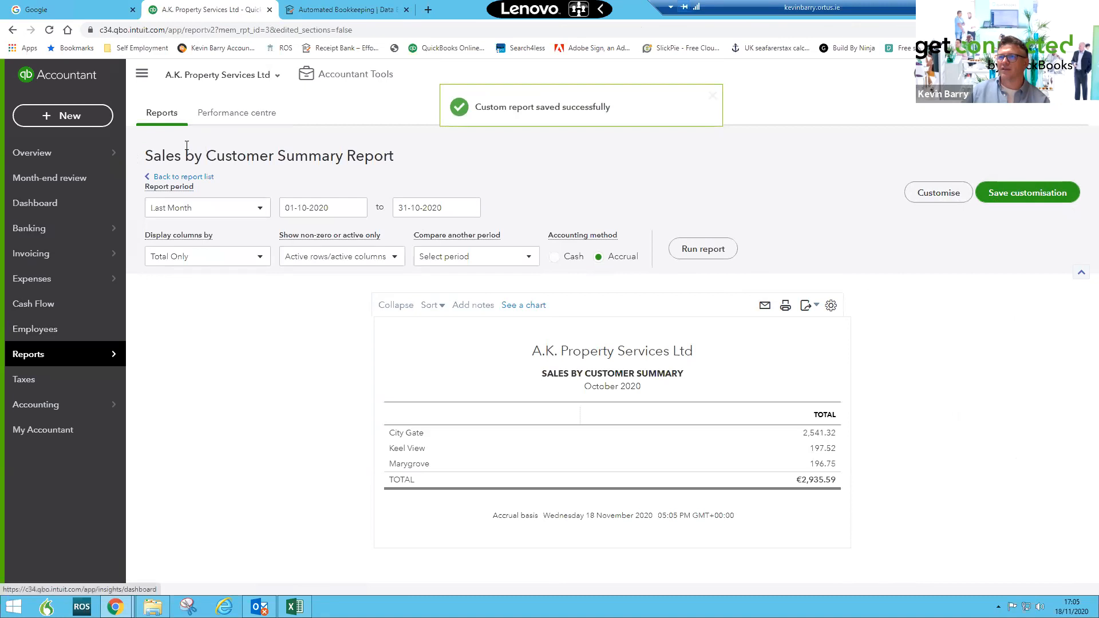
- Open the new group from the custom reports list for editing and turn on a monthly email schedule
{"action": "left_click", "coordinate": [166, 114]}
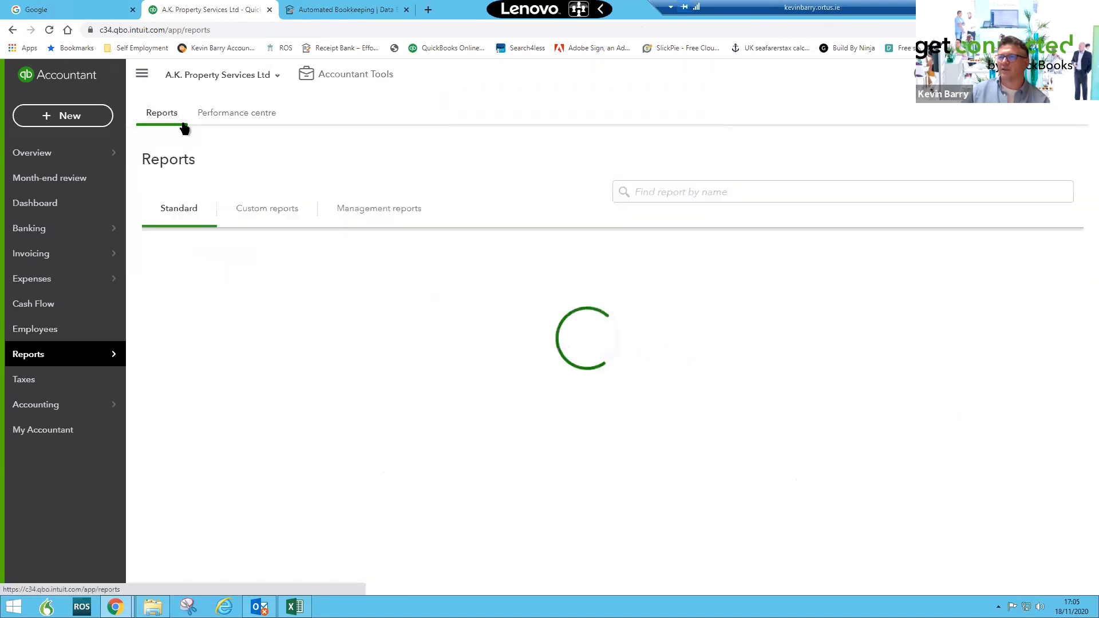
{"action": "left_click", "coordinate": [252, 210]}
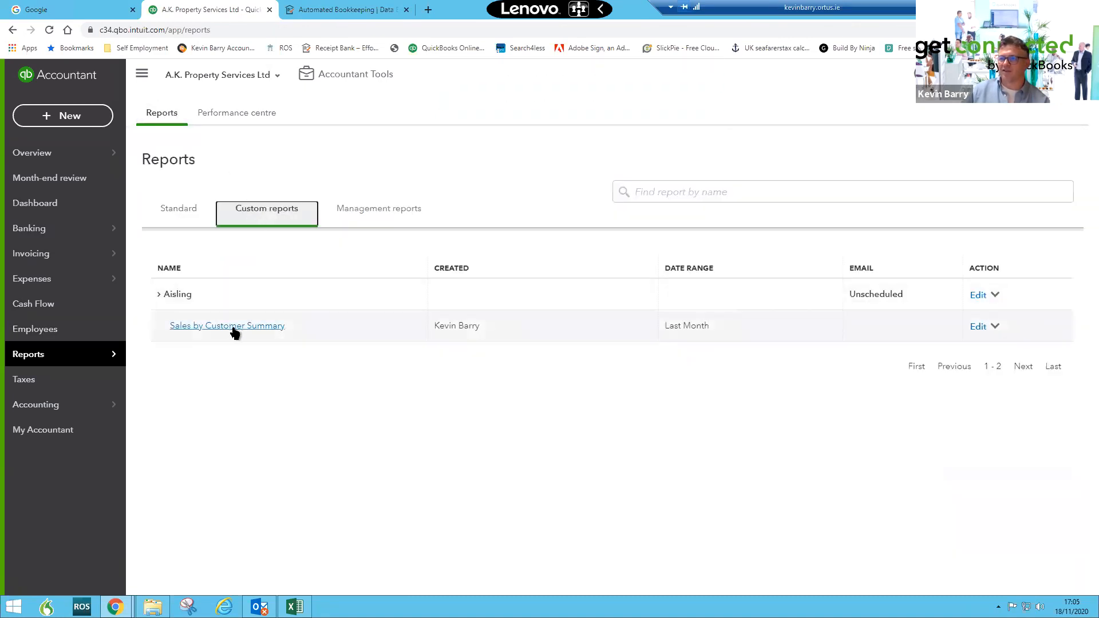
{"action": "left_click", "coordinate": [996, 295]}
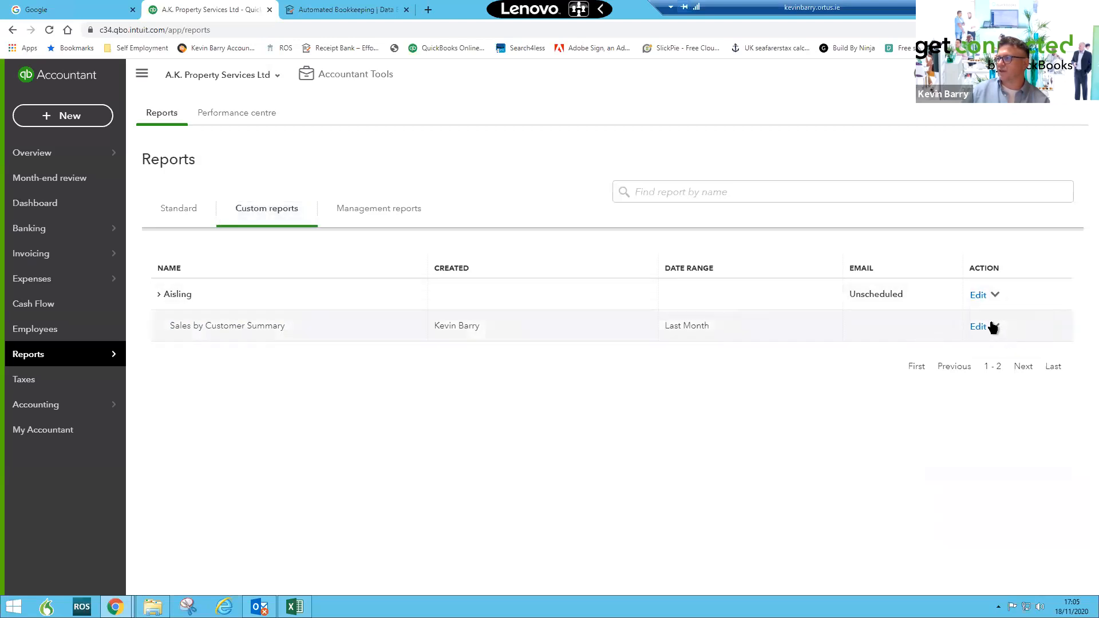
{"action": "left_click", "coordinate": [994, 327]}
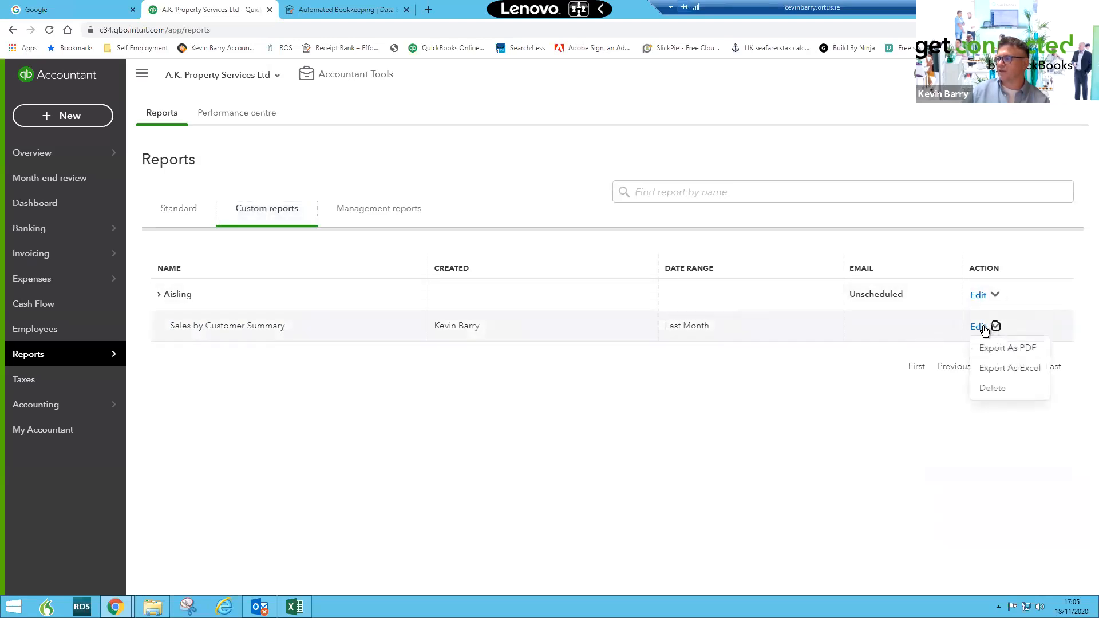
{"action": "left_click", "coordinate": [977, 295]}
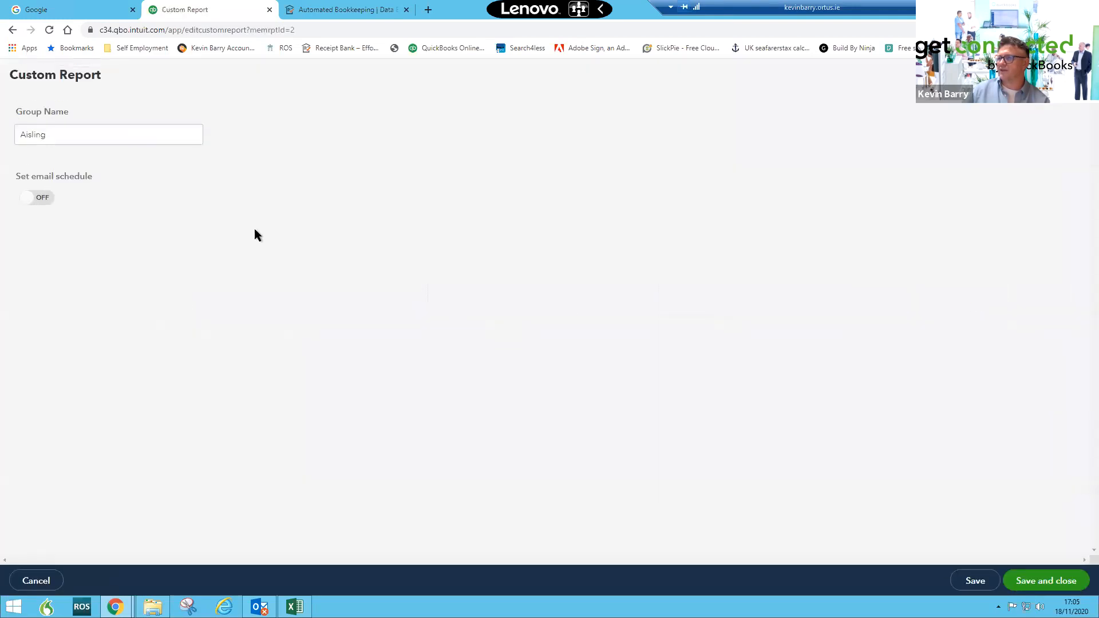
{"action": "left_click", "coordinate": [45, 198]}
{"action": "left_click", "coordinate": [120, 266]}
{"action": "left_click", "coordinate": [111, 319]}
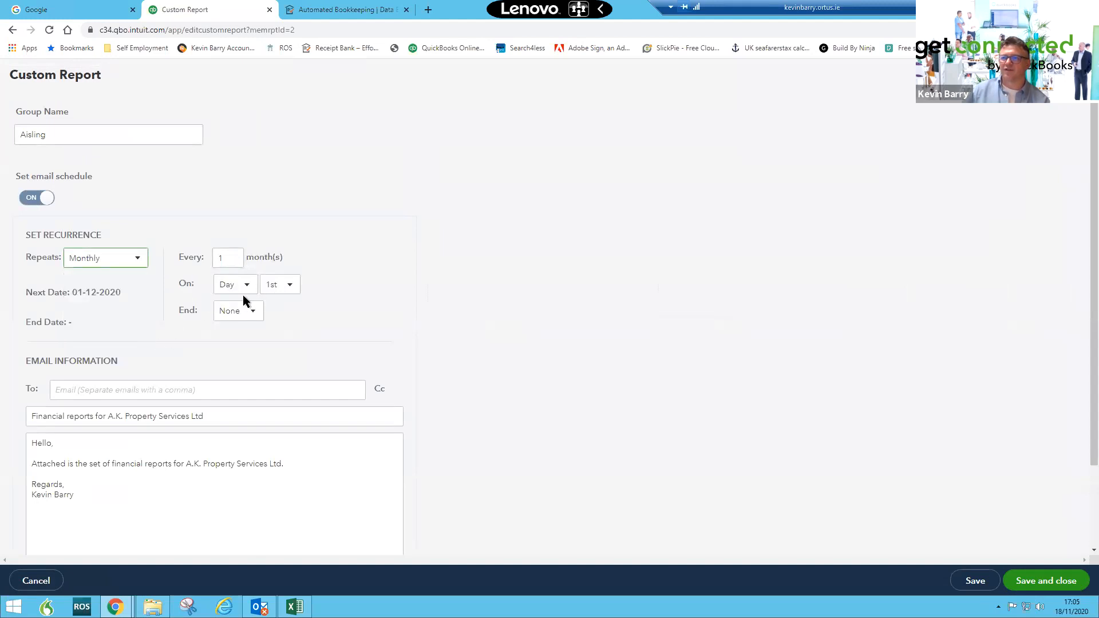
- Address the scheduled email to the client contact's e-mail address with the subject 'Sales for last month'
{"action": "left_click", "coordinate": [267, 394]}
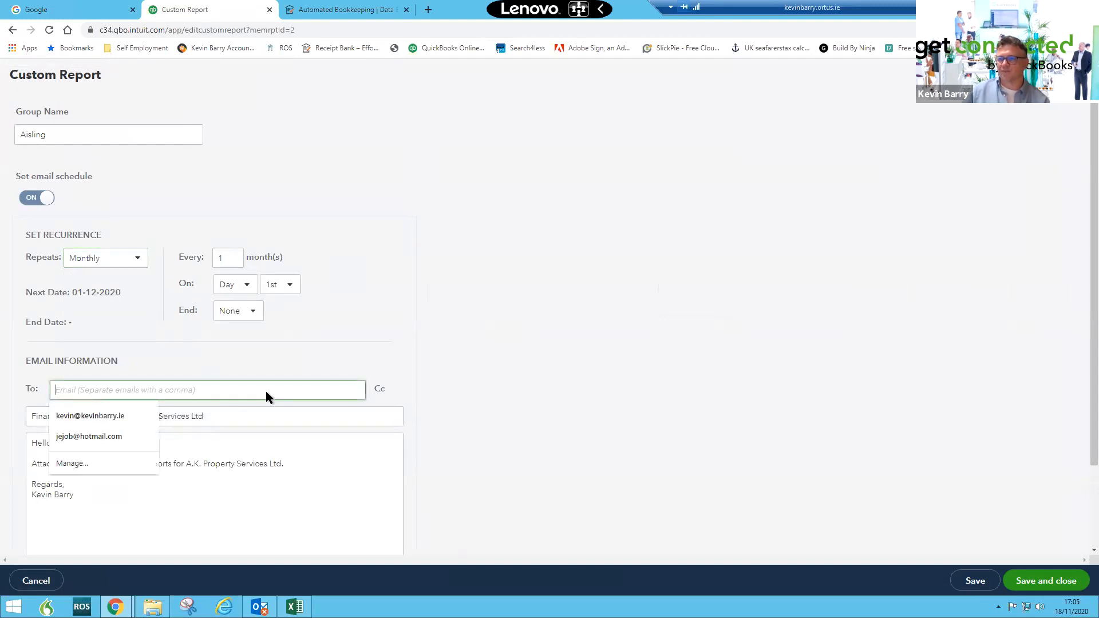
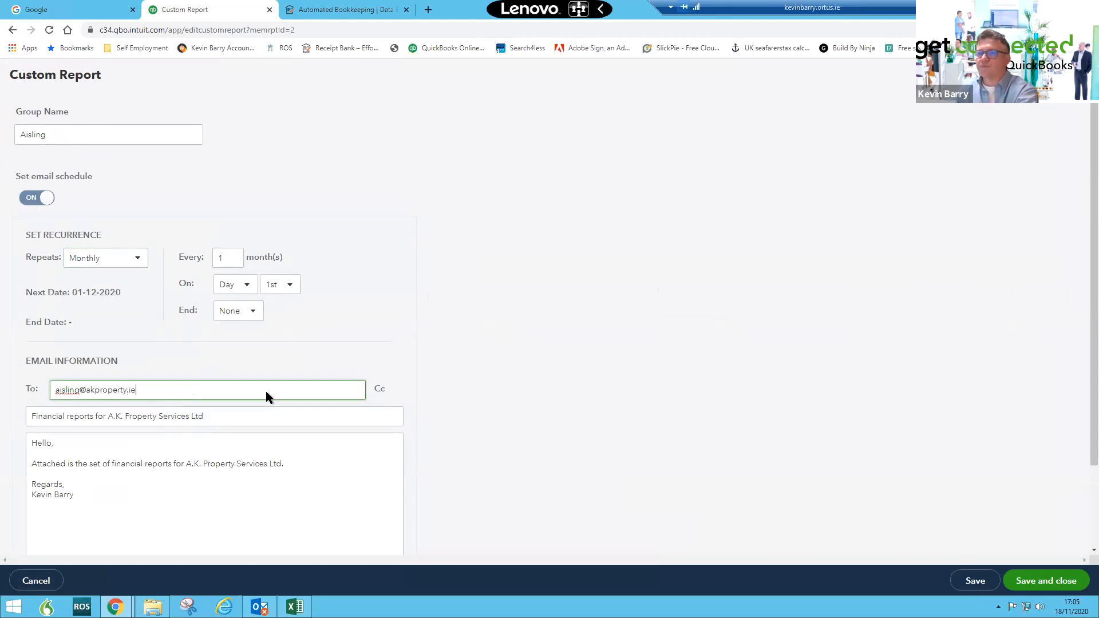
{"action": "key", "text": "Tab"}
{"action": "type", "text": "S"}
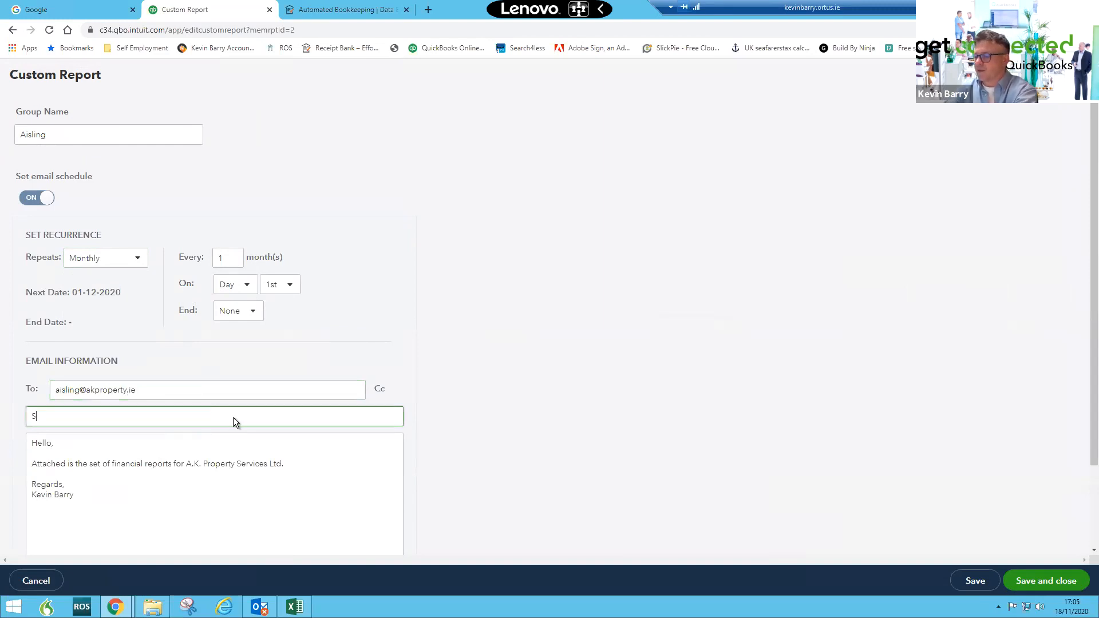
{"action": "type", "text": "ales for last month"}
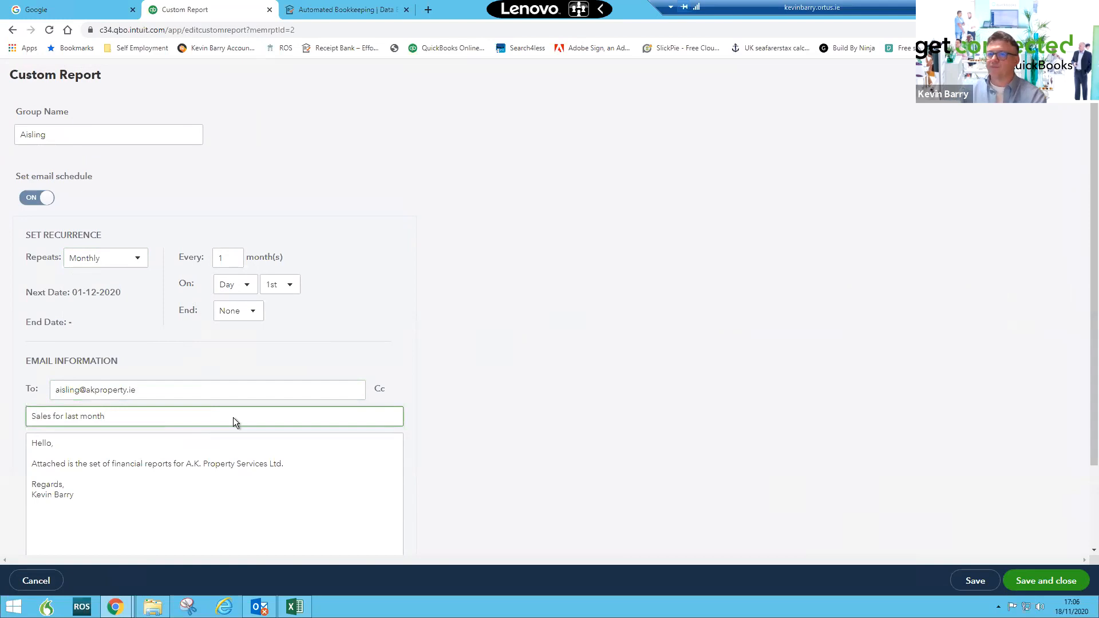
- Attach the report as an Excel file and save and close the custom report schedule
{"action": "scroll", "coordinate": [420, 317], "scroll_direction": "down", "scroll_amount": 2}
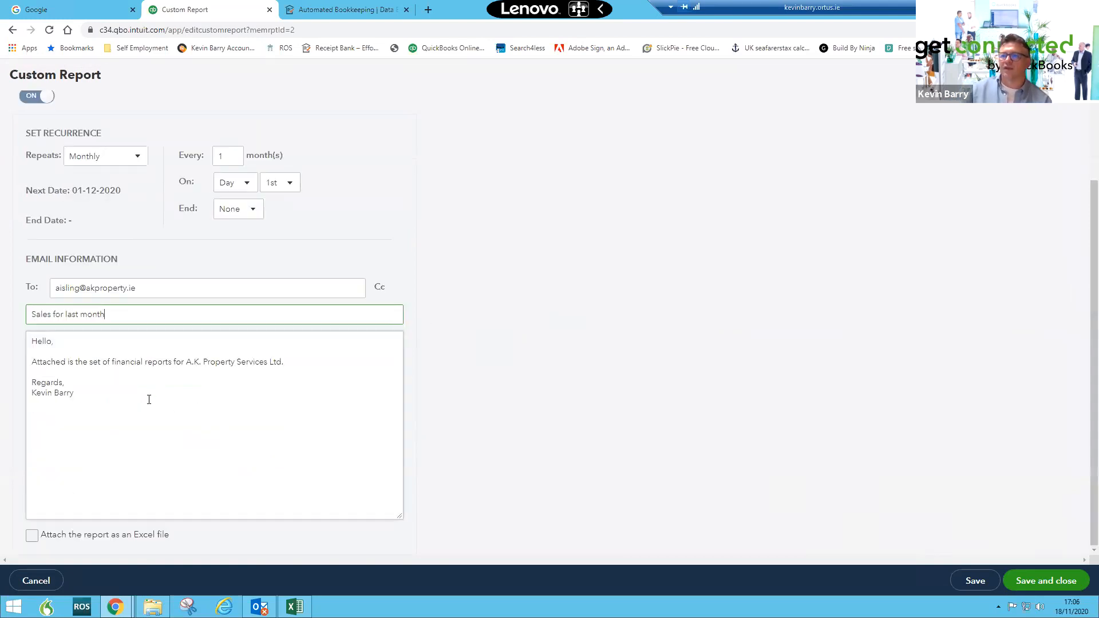
{"action": "left_click", "coordinate": [32, 537]}
{"action": "left_click", "coordinate": [973, 581]}
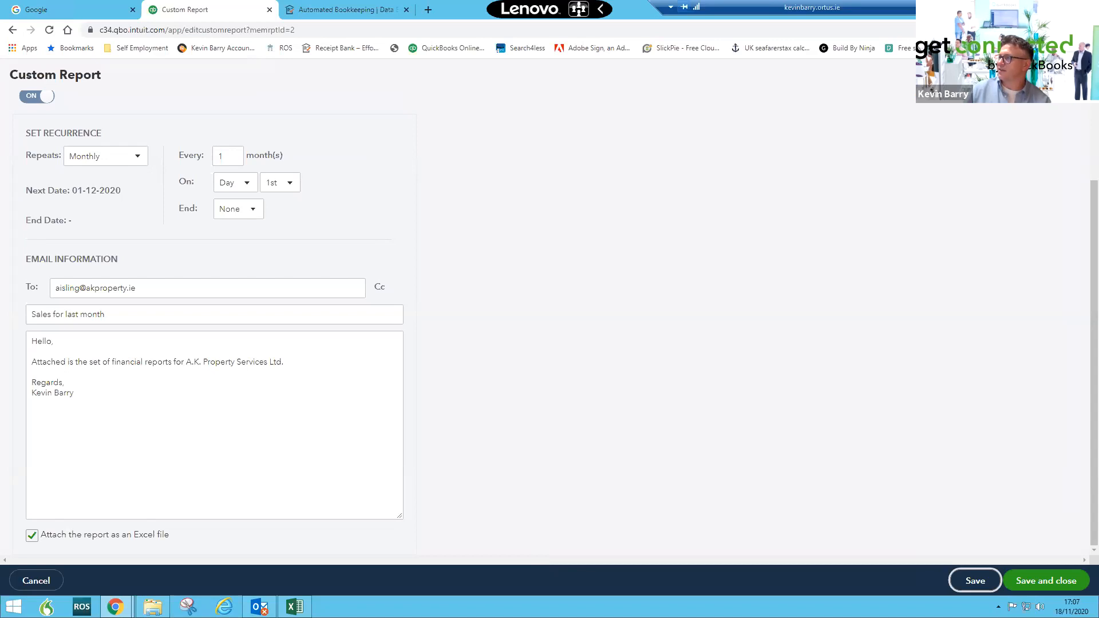
{"action": "left_click", "coordinate": [1045, 580]}
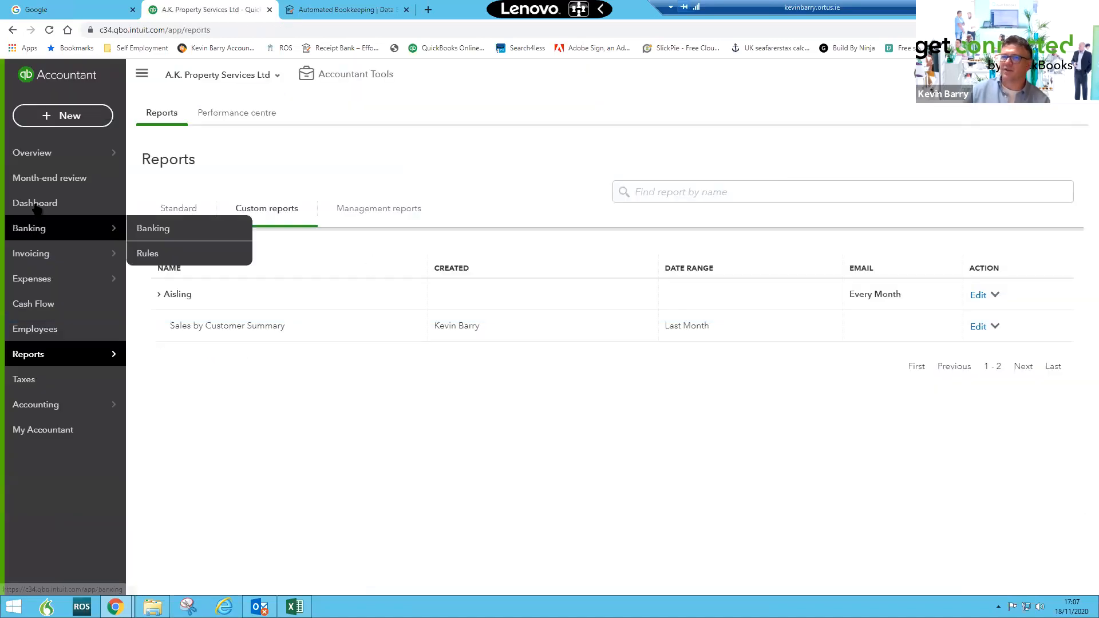
- Open Current Account 1's bank transactions from the Dashboard and scroll through the items for review
{"action": "left_click", "coordinate": [35, 205]}
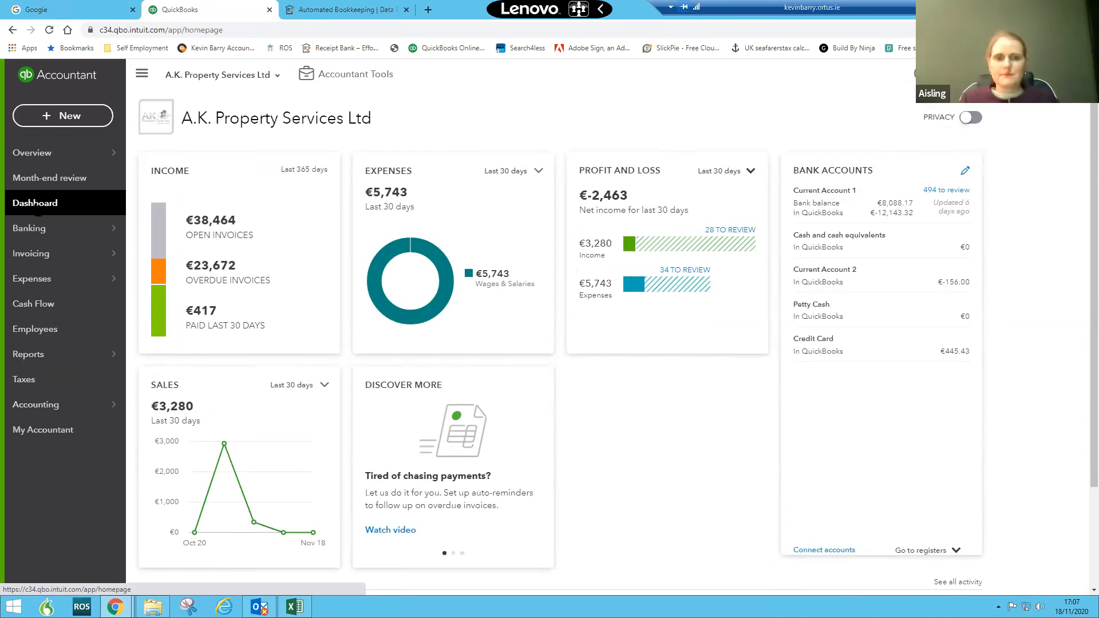
{"action": "mouse_move", "coordinate": [116, 265]}
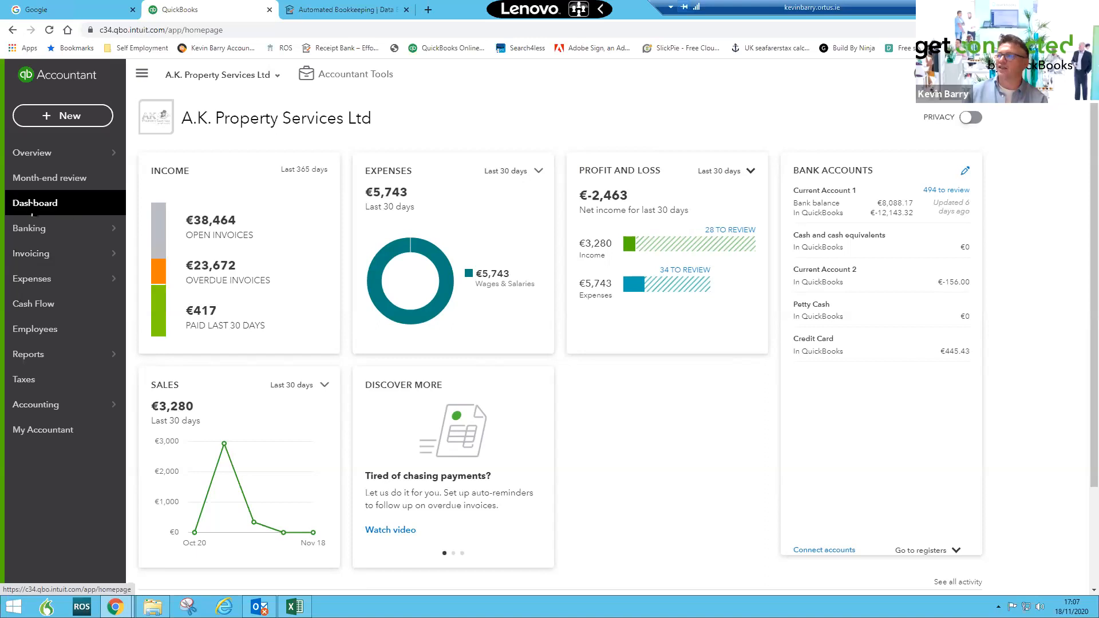
{"action": "left_click", "coordinate": [896, 212]}
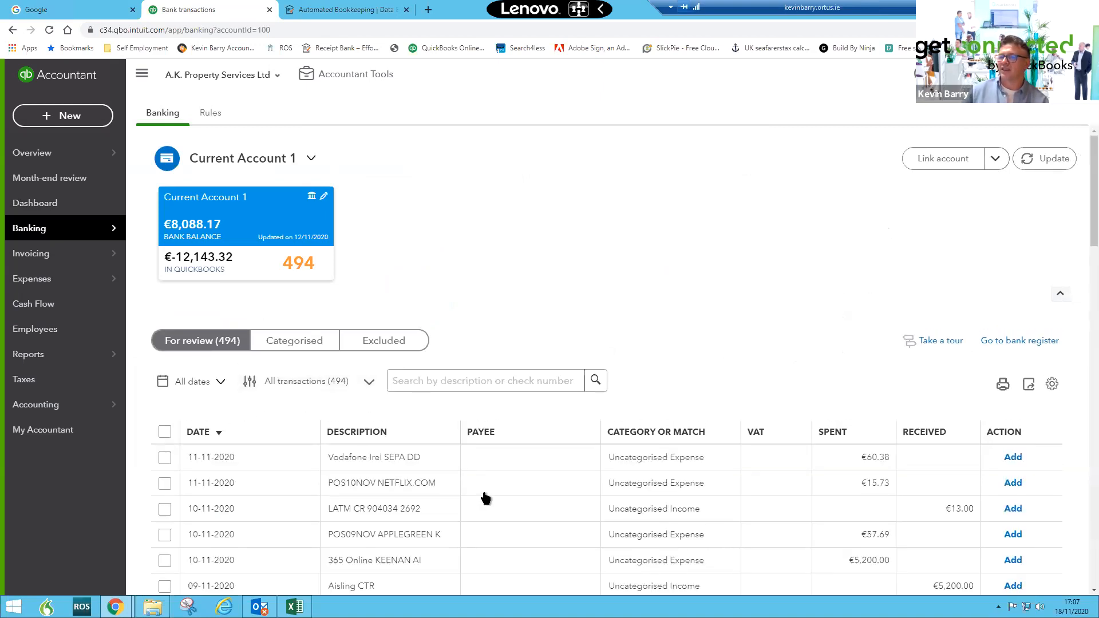
{"action": "scroll", "coordinate": [483, 489], "scroll_direction": "down", "scroll_amount": 1}
{"action": "scroll", "coordinate": [488, 485], "scroll_direction": "down", "scroll_amount": 10}
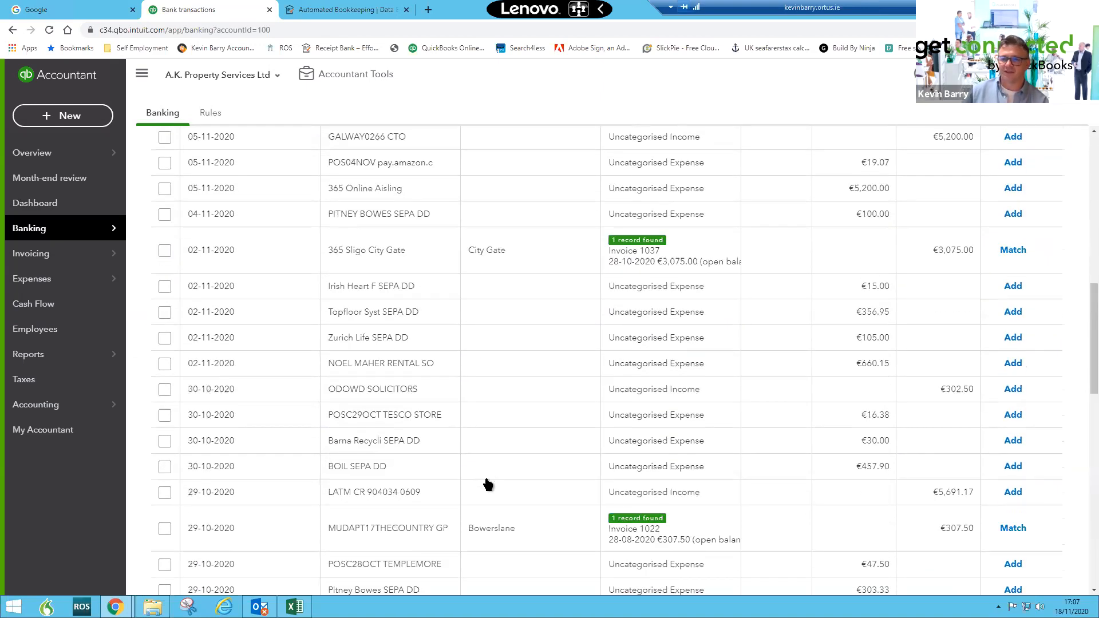
{"action": "scroll", "coordinate": [488, 485], "scroll_direction": "up", "scroll_amount": 7}
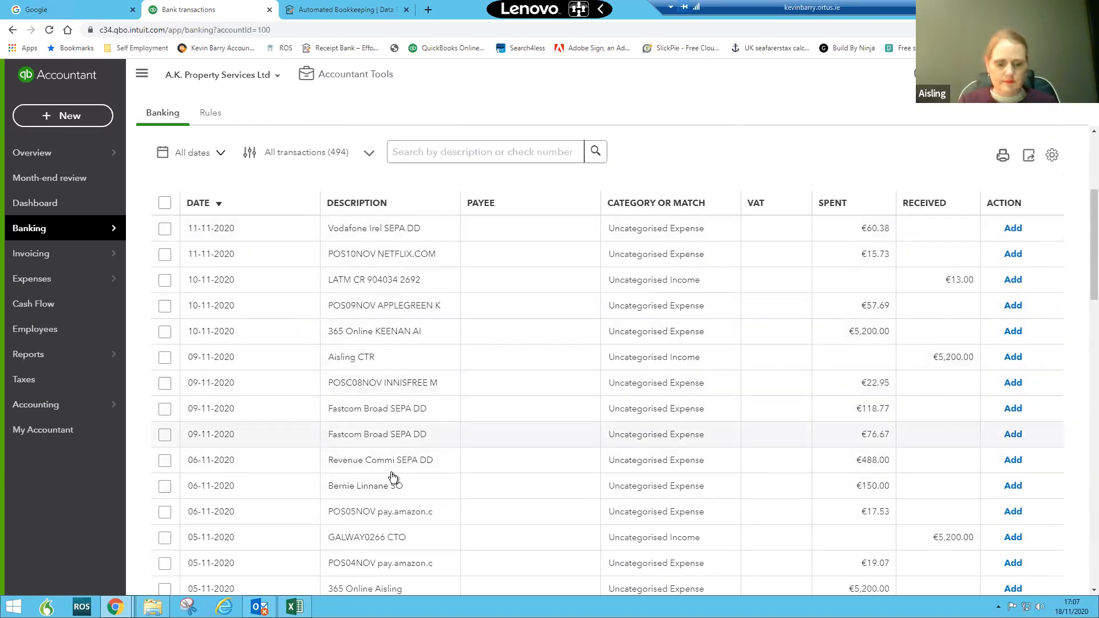
{"action": "scroll", "coordinate": [395, 514], "scroll_direction": "down", "scroll_amount": 8}
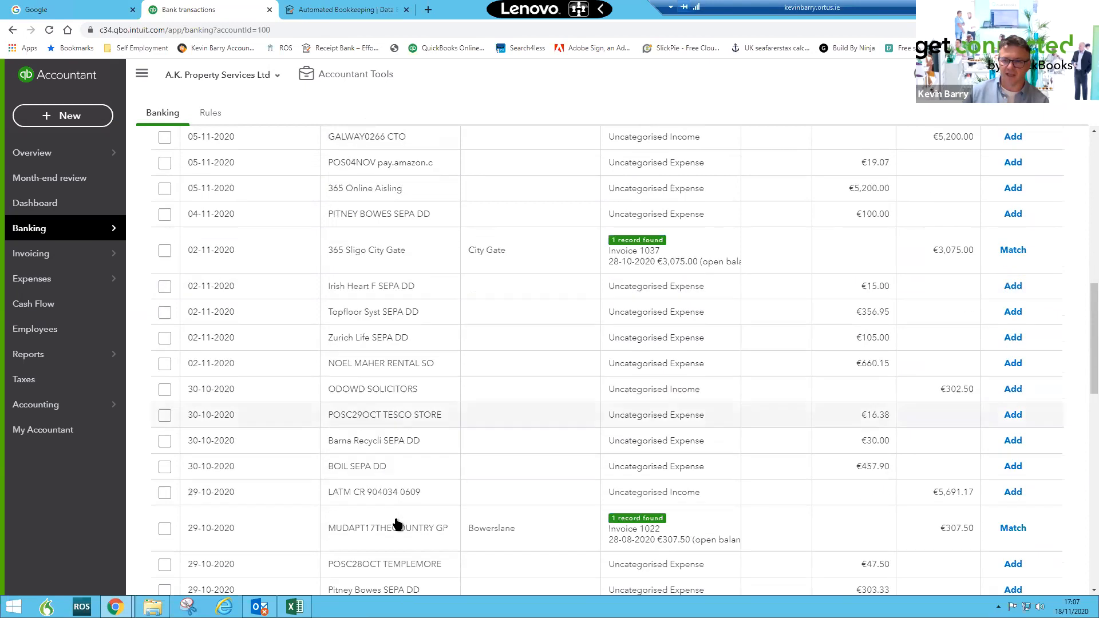
{"action": "scroll", "coordinate": [397, 517], "scroll_direction": "down", "scroll_amount": 4}
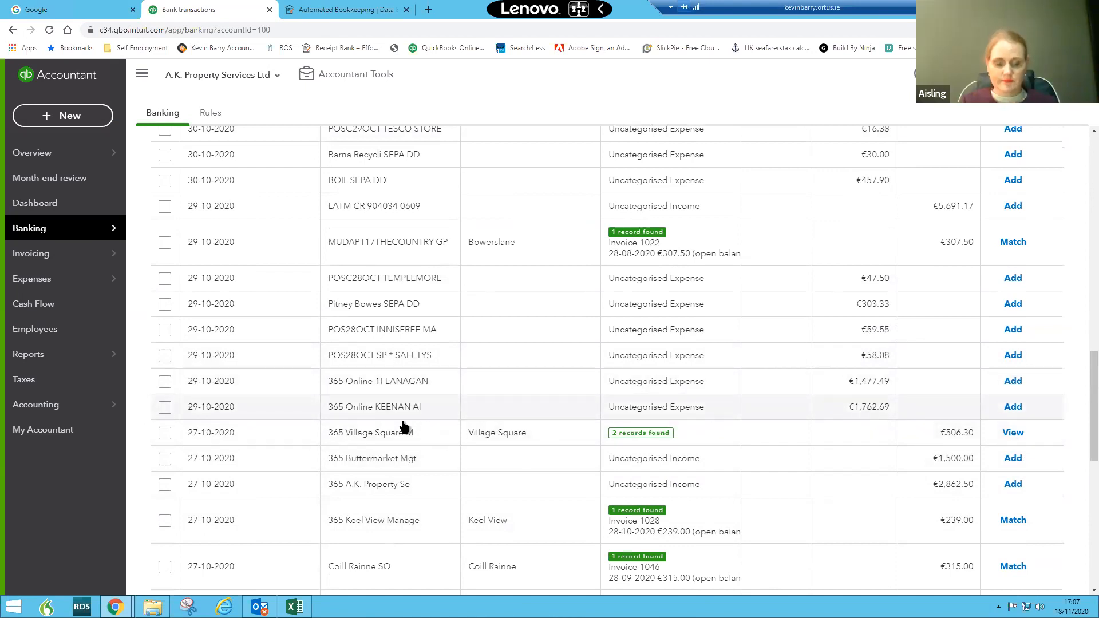
{"action": "scroll", "coordinate": [864, 428], "scroll_direction": "down", "scroll_amount": 8}
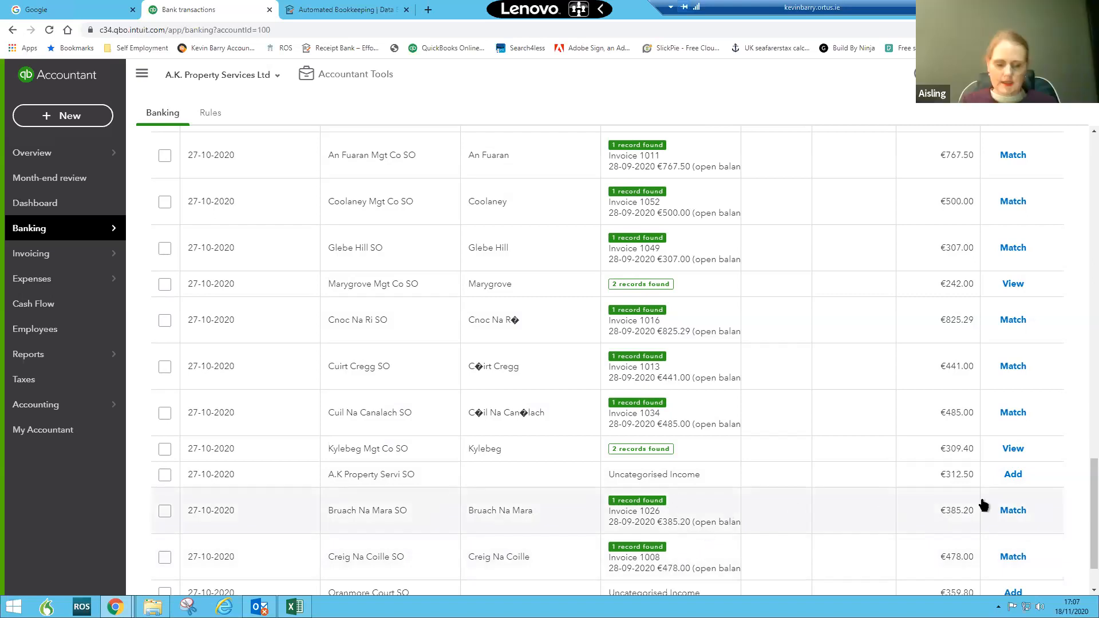
- Match the Bruach Na Mara and Cuil Na Canalach standing-order receipts to their suggested invoices
{"action": "left_click", "coordinate": [1002, 514]}
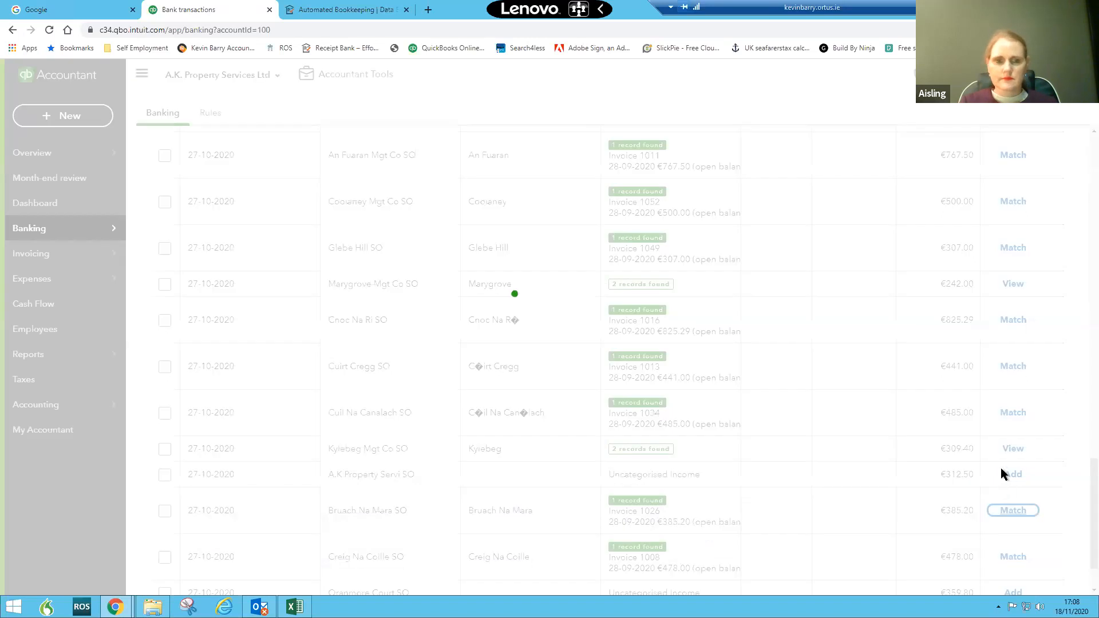
{"action": "left_click", "coordinate": [1010, 413]}
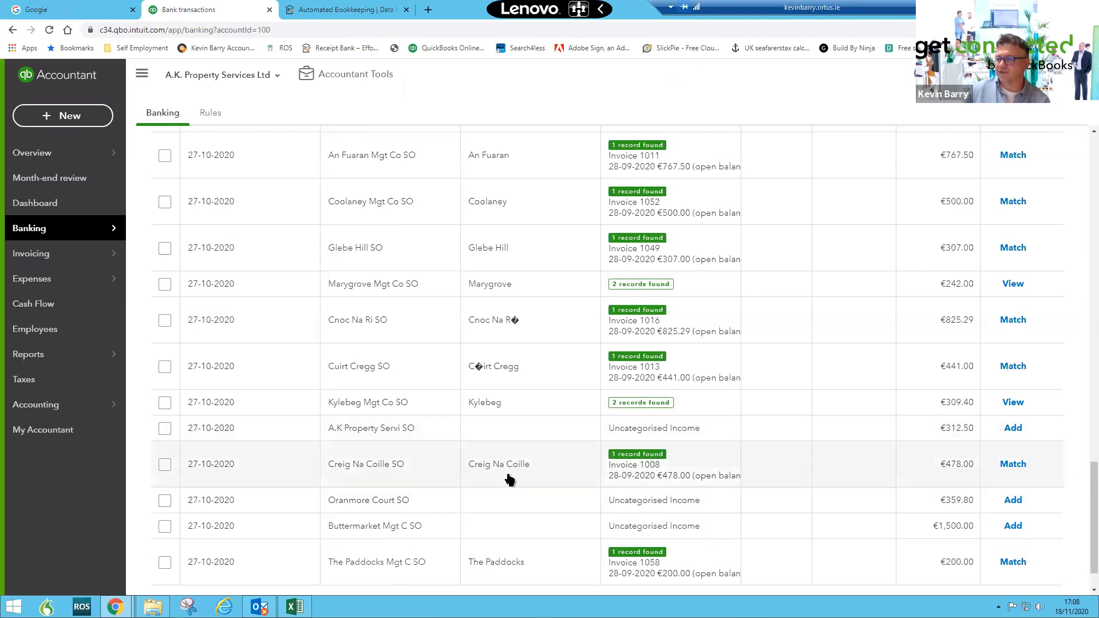
{"action": "scroll", "coordinate": [509, 480], "scroll_direction": "down", "scroll_amount": 1}
{"action": "scroll", "coordinate": [511, 479], "scroll_direction": "up", "scroll_amount": 4}
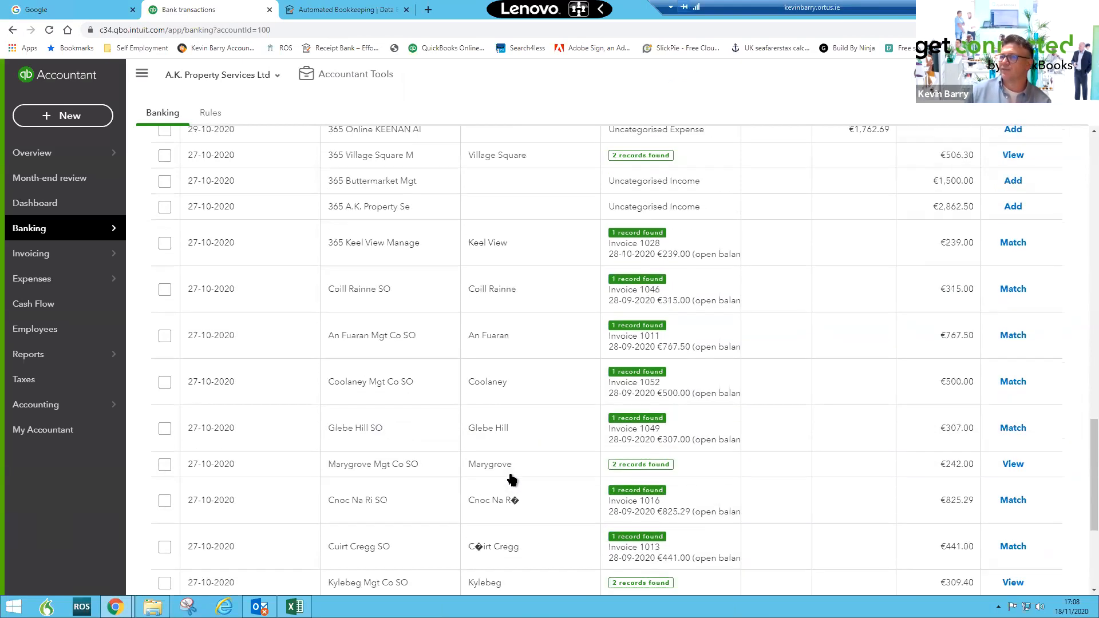
{"action": "scroll", "coordinate": [511, 479], "scroll_direction": "up", "scroll_amount": 4}
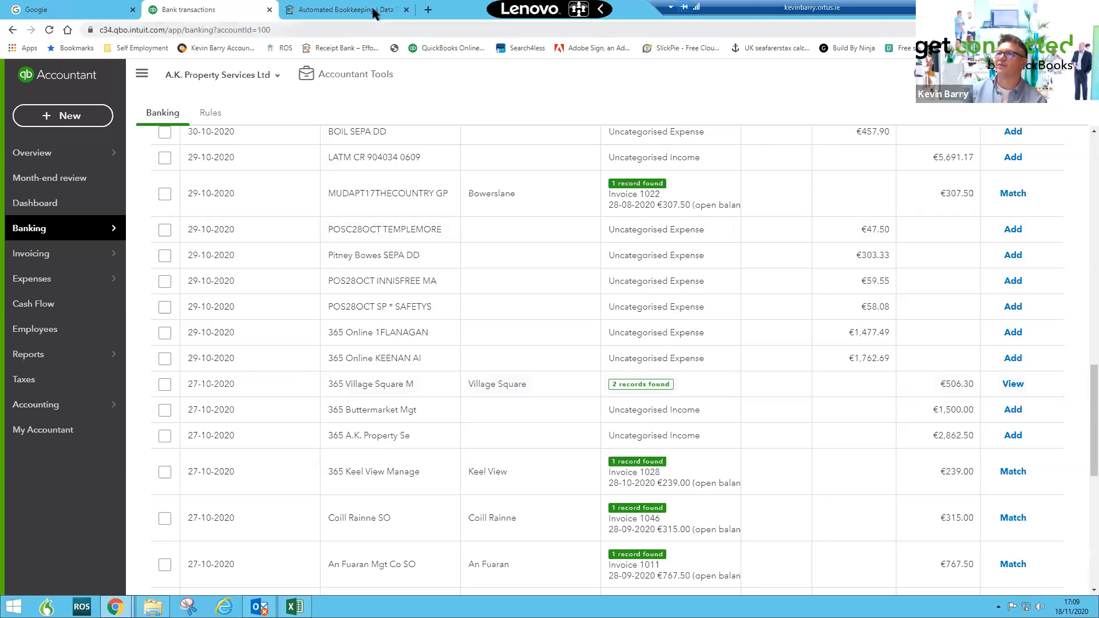
- Switch to Receipt Bank, open the AK Property Services Limited client and its Add Documents panel
{"action": "left_click", "coordinate": [313, 11]}
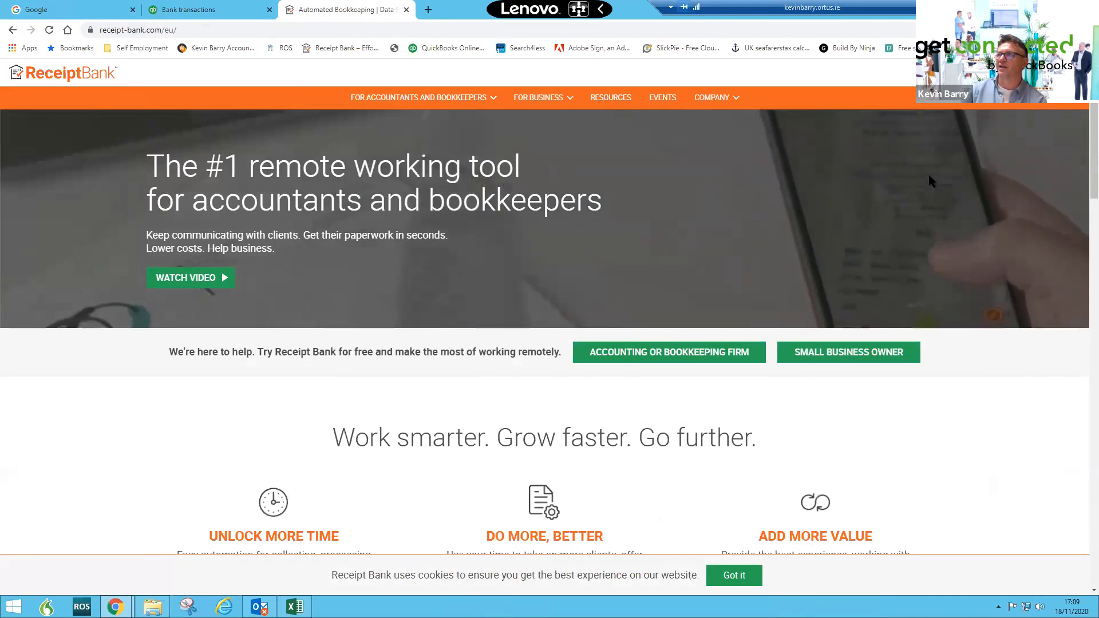
{"action": "left_click", "coordinate": [1007, 73]}
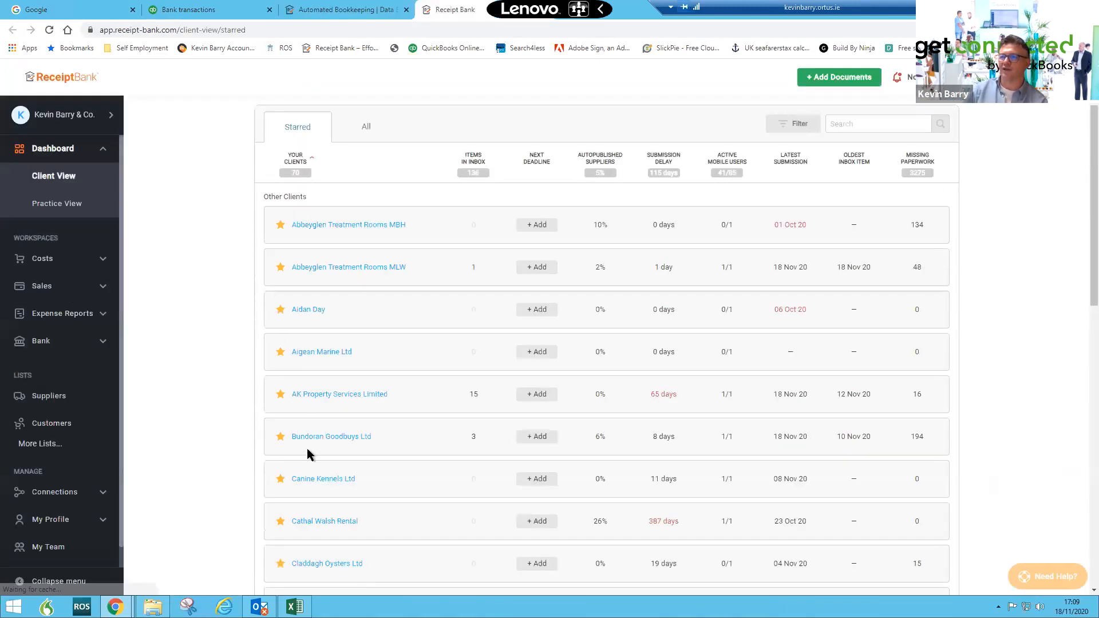
{"action": "scroll", "coordinate": [308, 453], "scroll_direction": "down", "scroll_amount": 1}
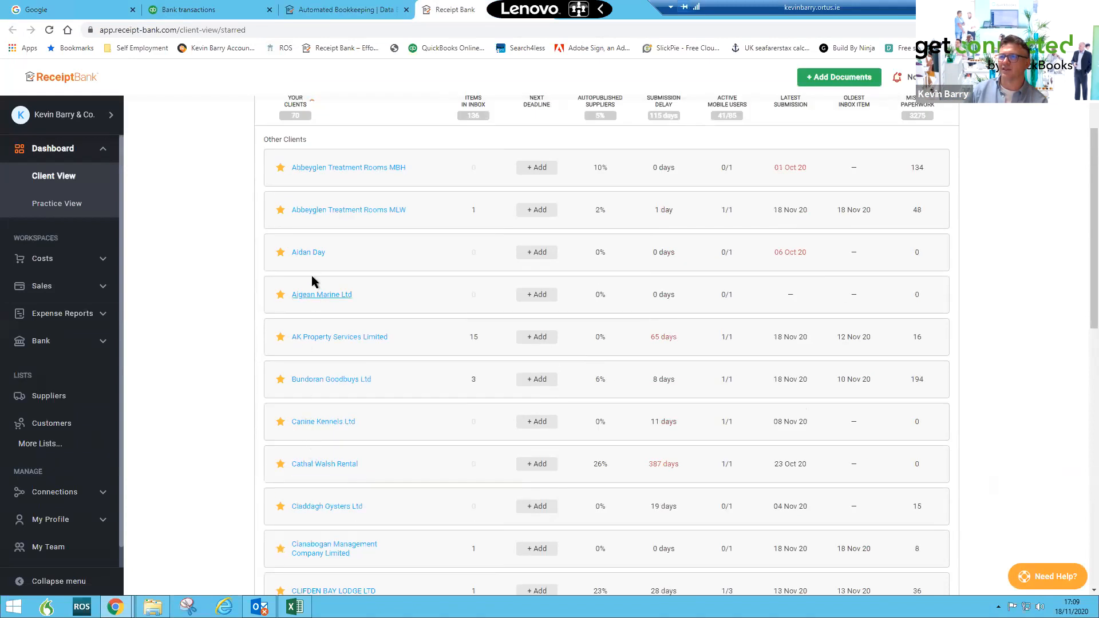
{"action": "left_click", "coordinate": [319, 337]}
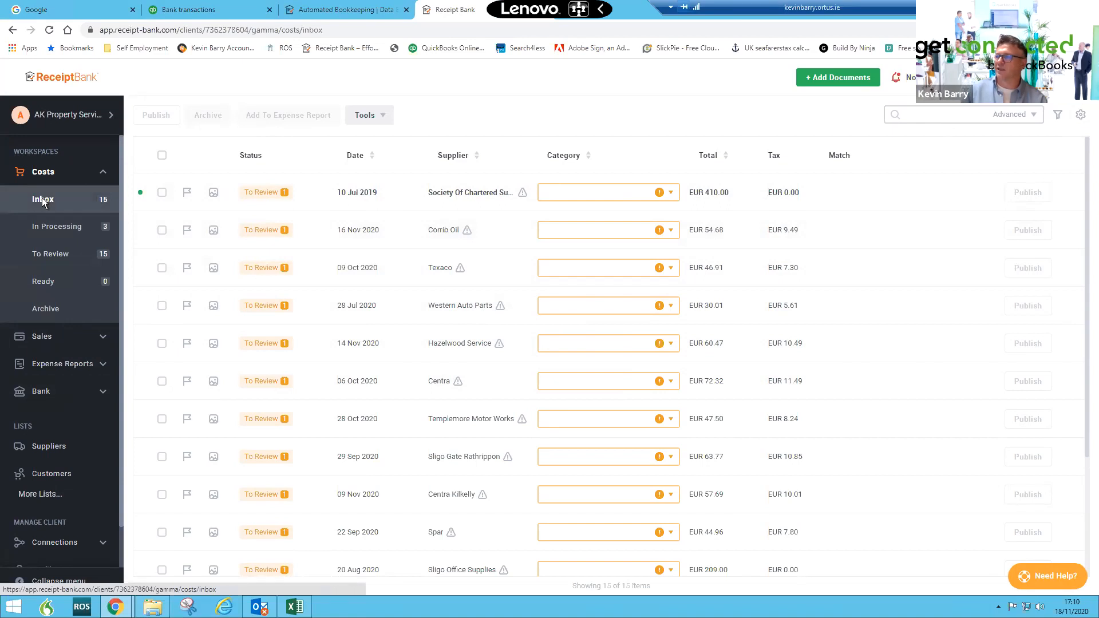
{"action": "left_click", "coordinate": [842, 87]}
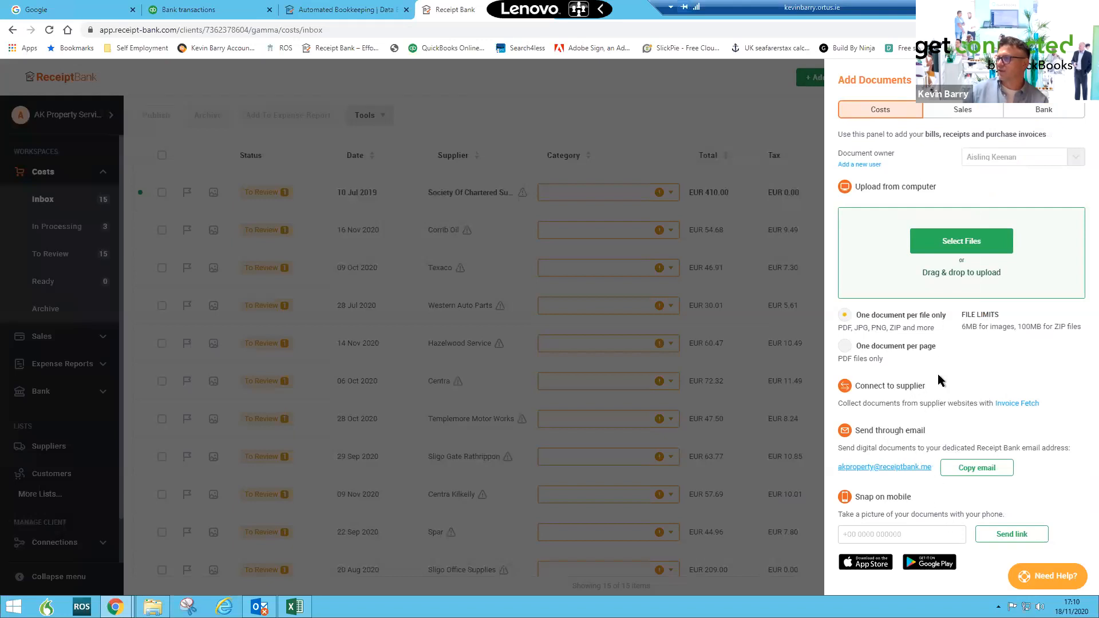
- Open Invoice Fetch, start adding a supplier connection and search the full supplier list for apcoa
{"action": "left_click", "coordinate": [1002, 404]}
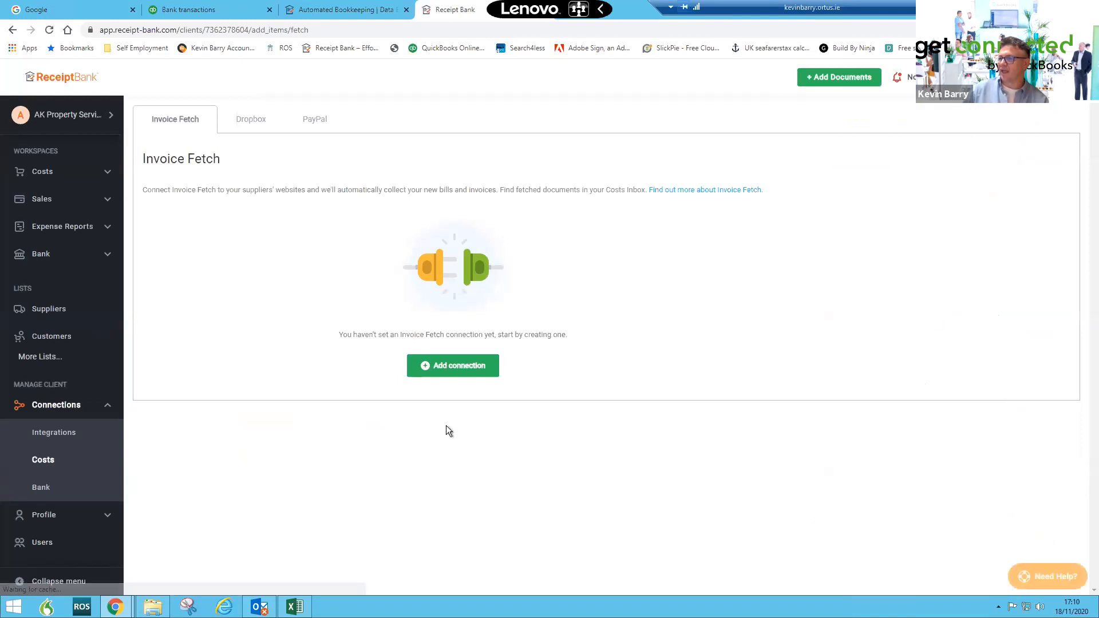
{"action": "left_click", "coordinate": [463, 367]}
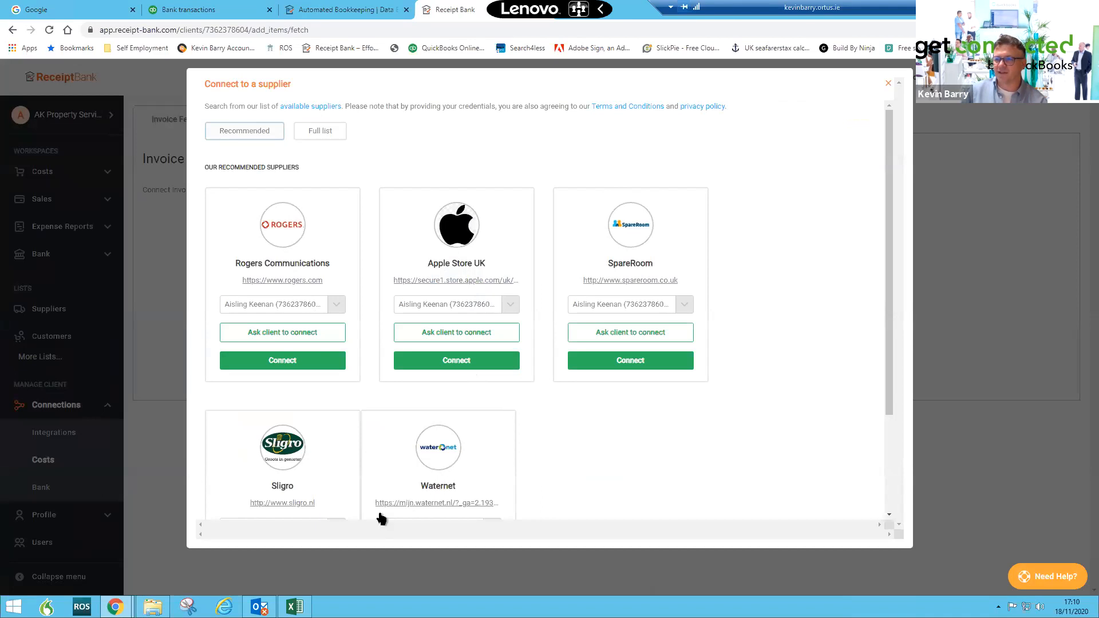
{"action": "left_click", "coordinate": [319, 136]}
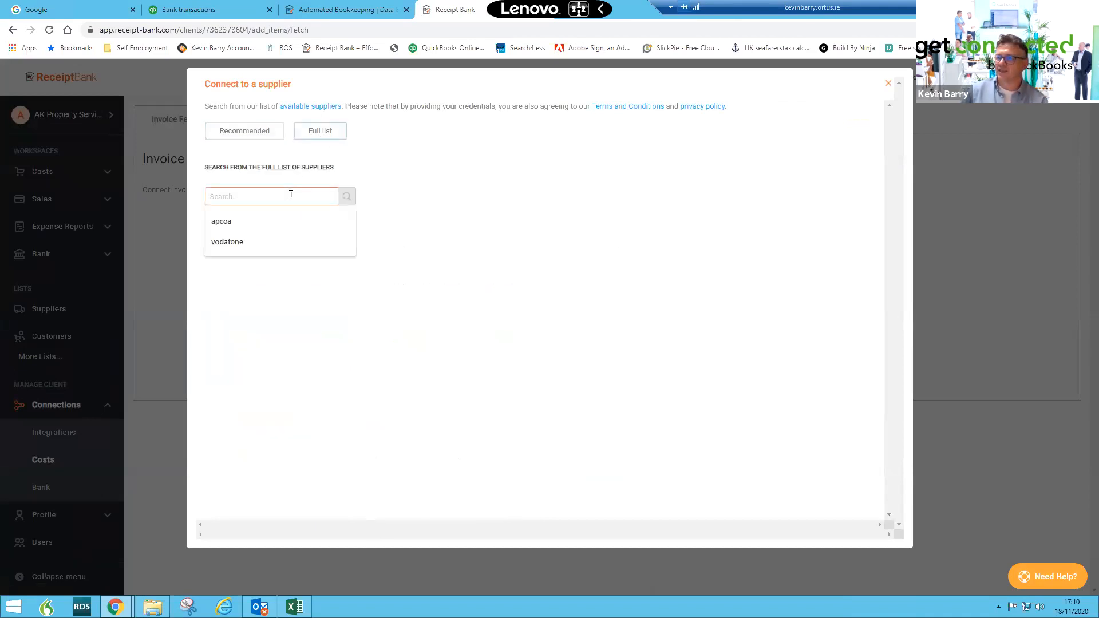
{"action": "left_click", "coordinate": [296, 222]}
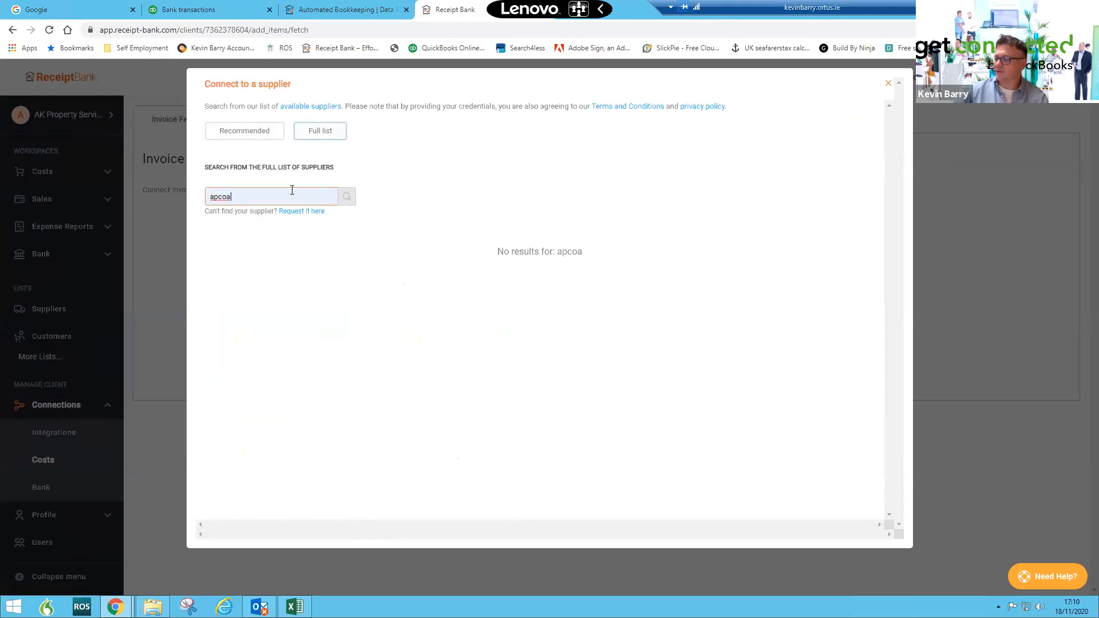
- Clear the supplier search and open the list of available Invoice Fetch suppliers to browse through it
{"action": "left_click", "coordinate": [317, 135]}
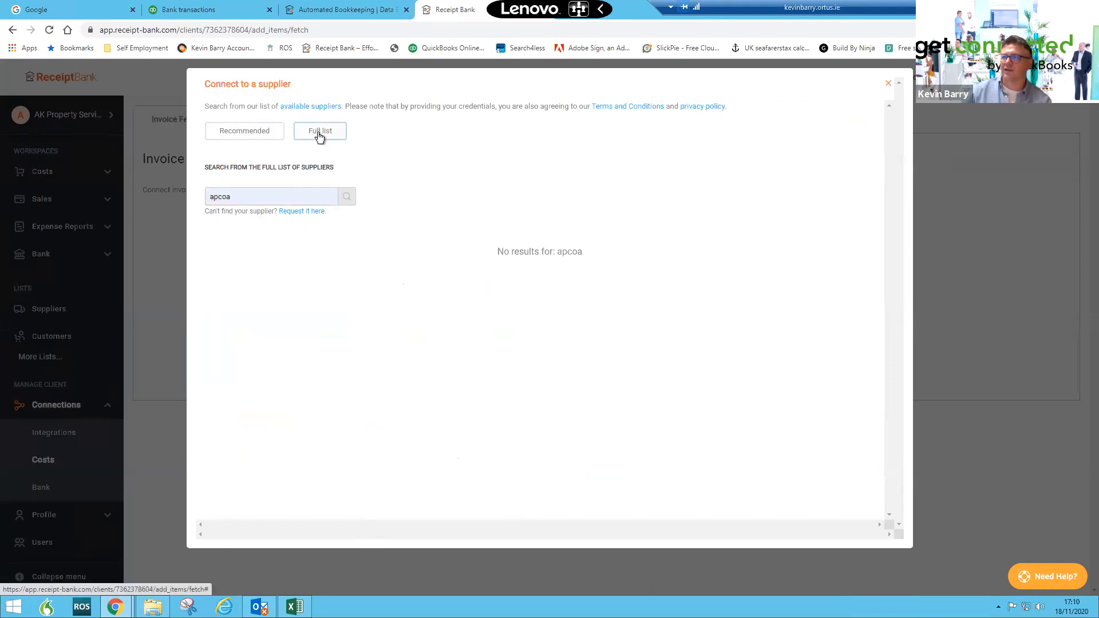
{"action": "left_click_drag", "start_coordinate": [253, 201], "coordinate": [194, 207]}
{"action": "key", "text": "BackSpace"}
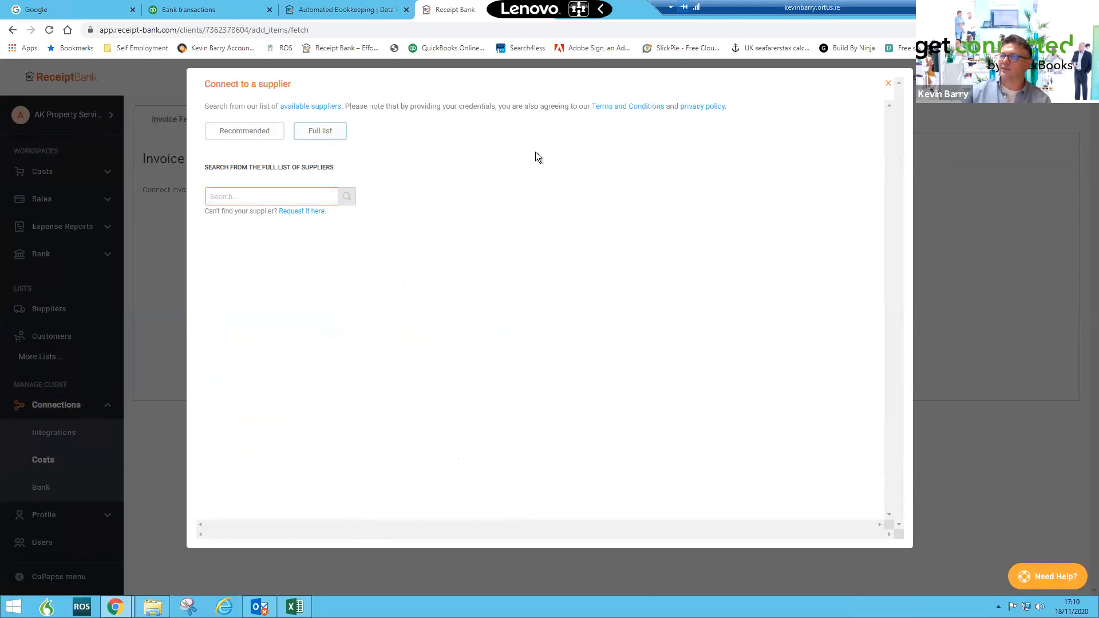
{"action": "left_click", "coordinate": [329, 136]}
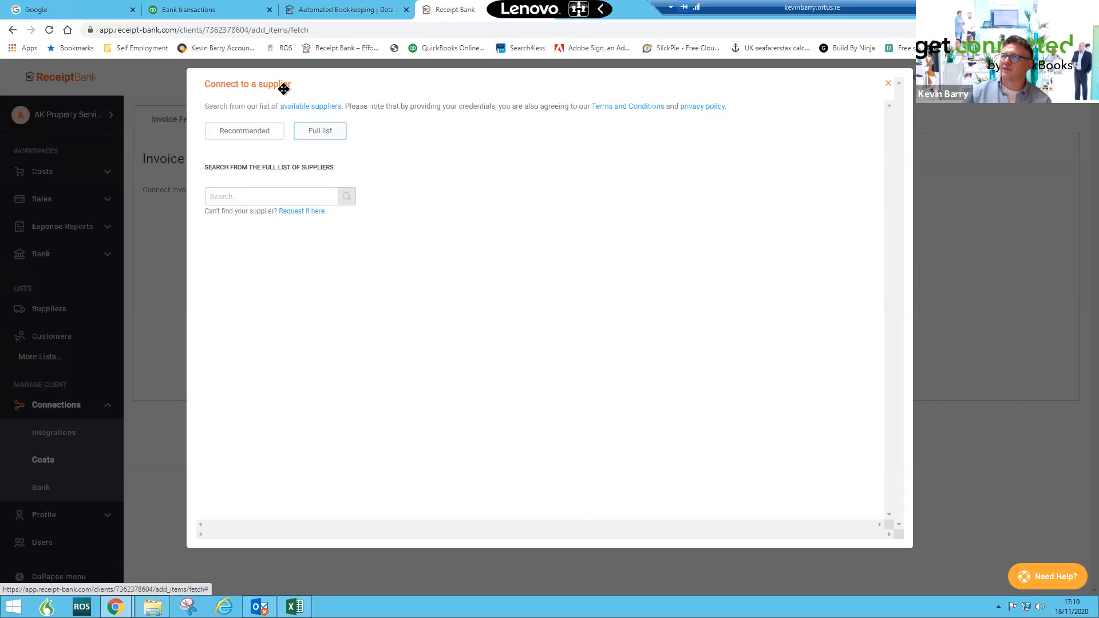
{"action": "left_click", "coordinate": [295, 109]}
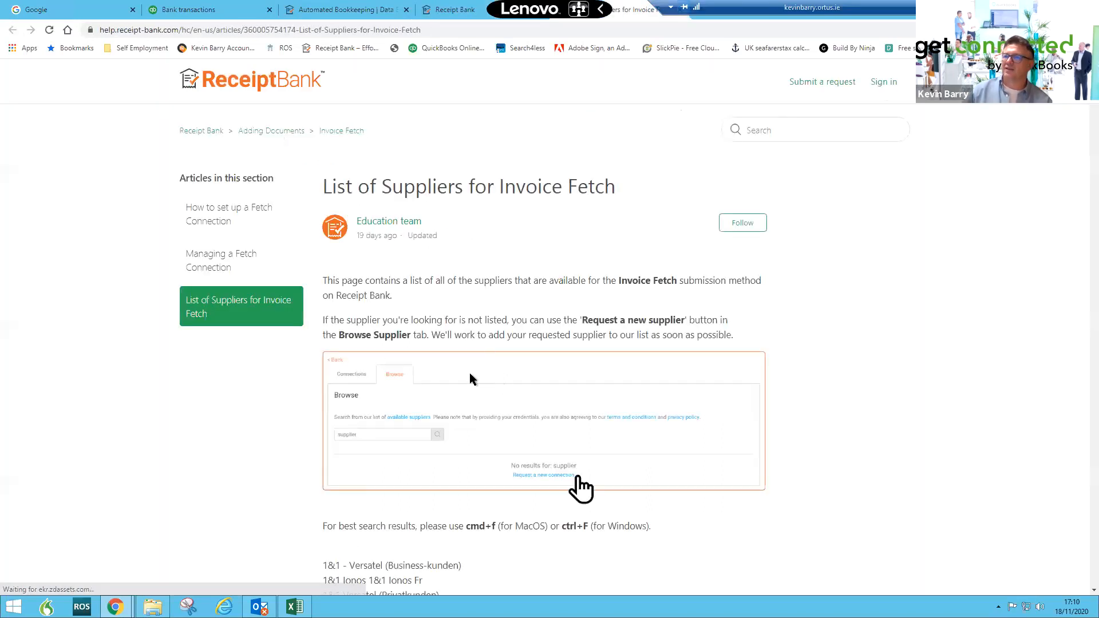
{"action": "scroll", "coordinate": [466, 372], "scroll_direction": "down", "scroll_amount": 5}
{"action": "scroll", "coordinate": [406, 361], "scroll_direction": "down", "scroll_amount": 10}
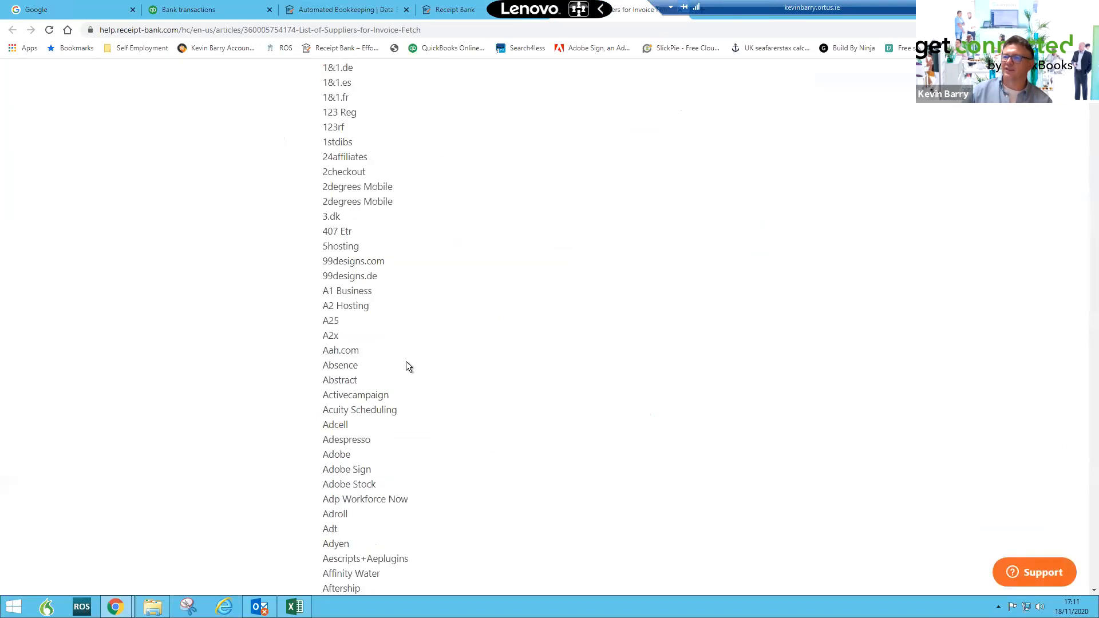
{"action": "scroll", "coordinate": [406, 361], "scroll_direction": "down", "scroll_amount": 15}
{"action": "scroll", "coordinate": [406, 362], "scroll_direction": "up", "scroll_amount": 6}
{"action": "scroll", "coordinate": [406, 361], "scroll_direction": "up", "scroll_amount": 20}
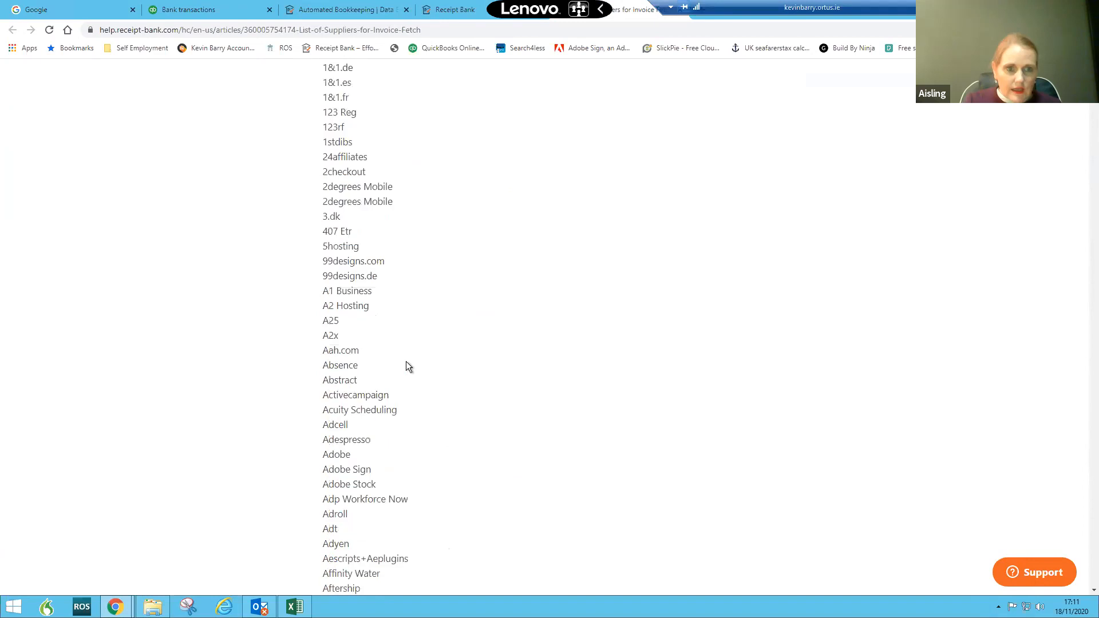
{"action": "scroll", "coordinate": [407, 362], "scroll_direction": "up", "scroll_amount": 3}
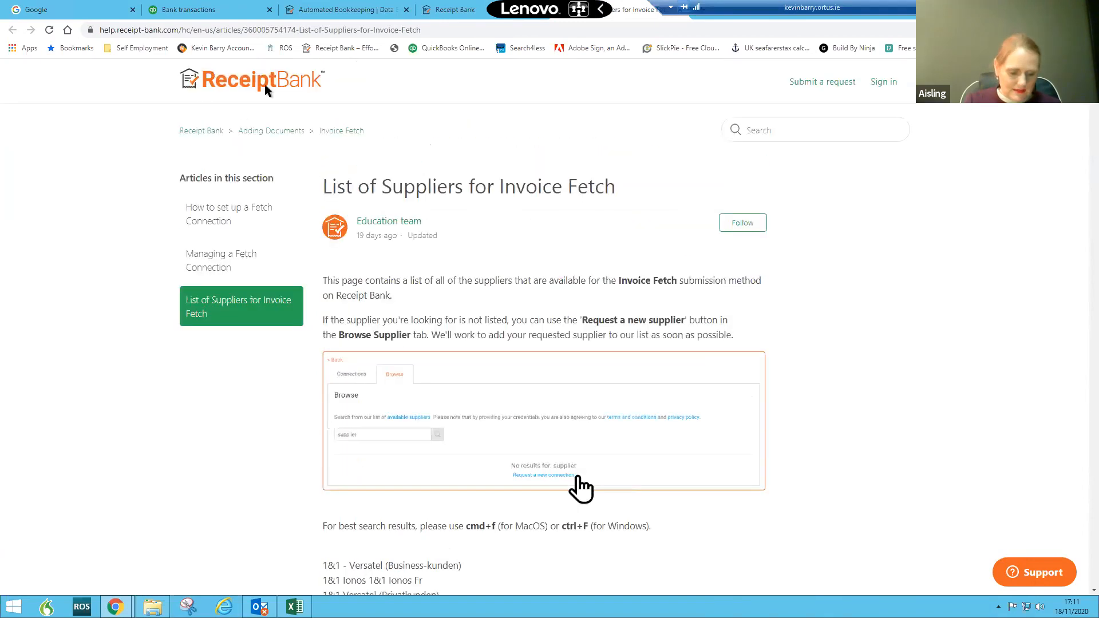
- Start asking the client to connect Rogers Communications from the recommended suppliers, decline it and close the supplier dialog
{"action": "left_click", "coordinate": [460, 11]}
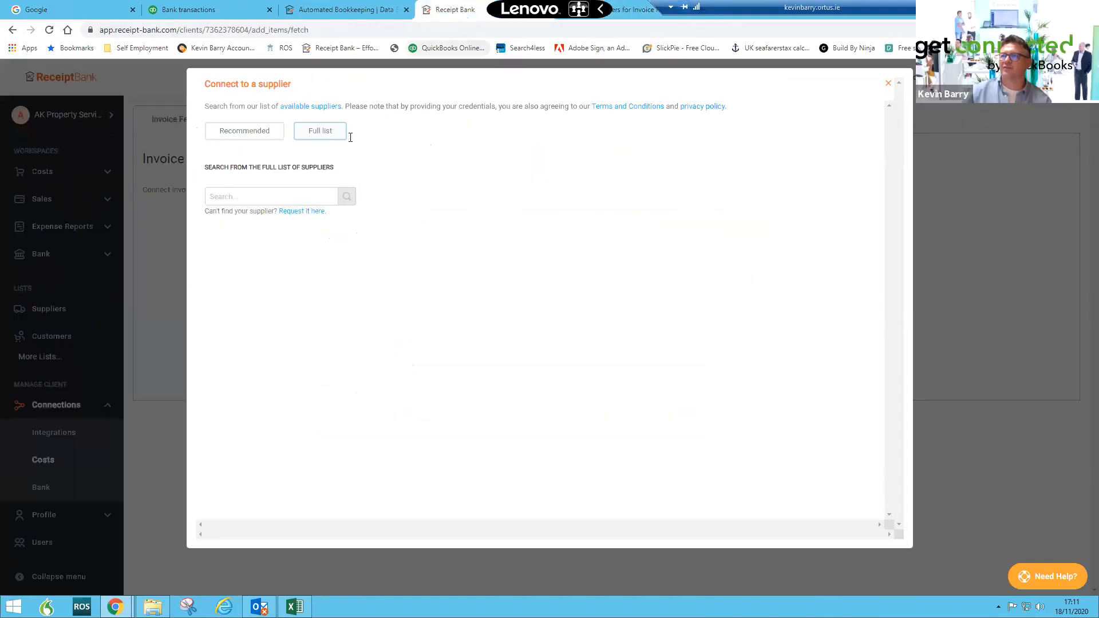
{"action": "left_click", "coordinate": [245, 140]}
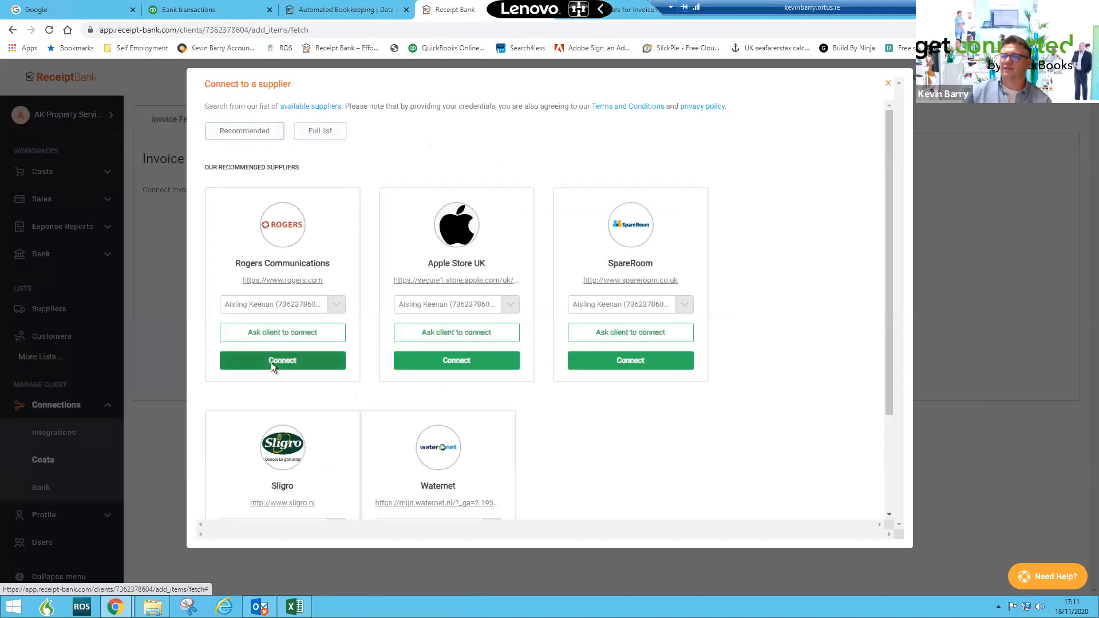
{"action": "left_click", "coordinate": [275, 337]}
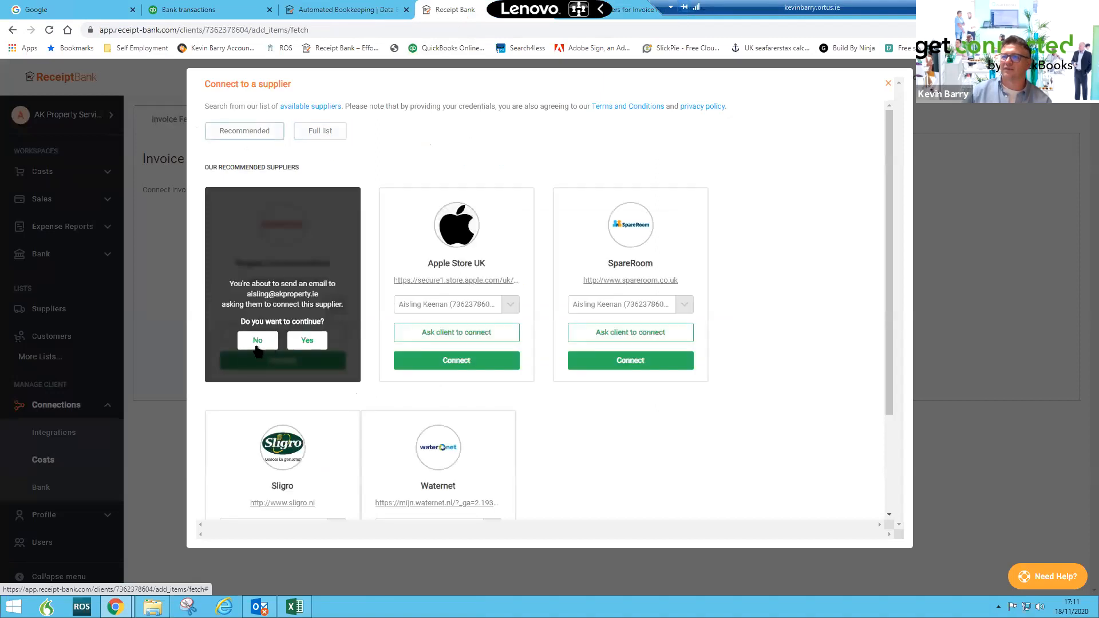
{"action": "left_click", "coordinate": [256, 343]}
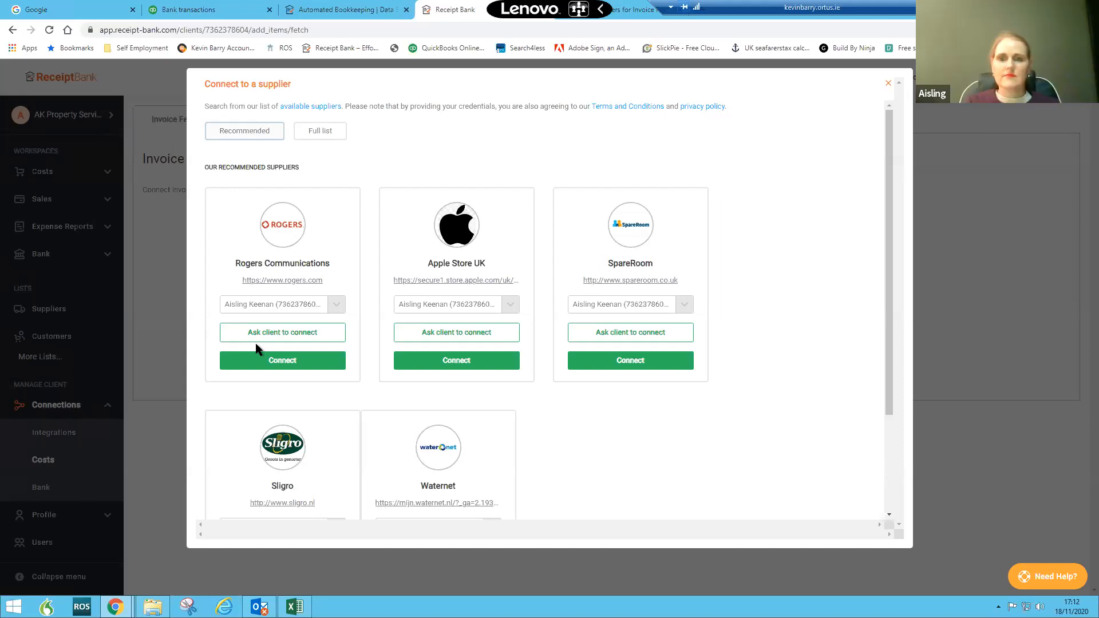
{"action": "left_click", "coordinate": [888, 83]}
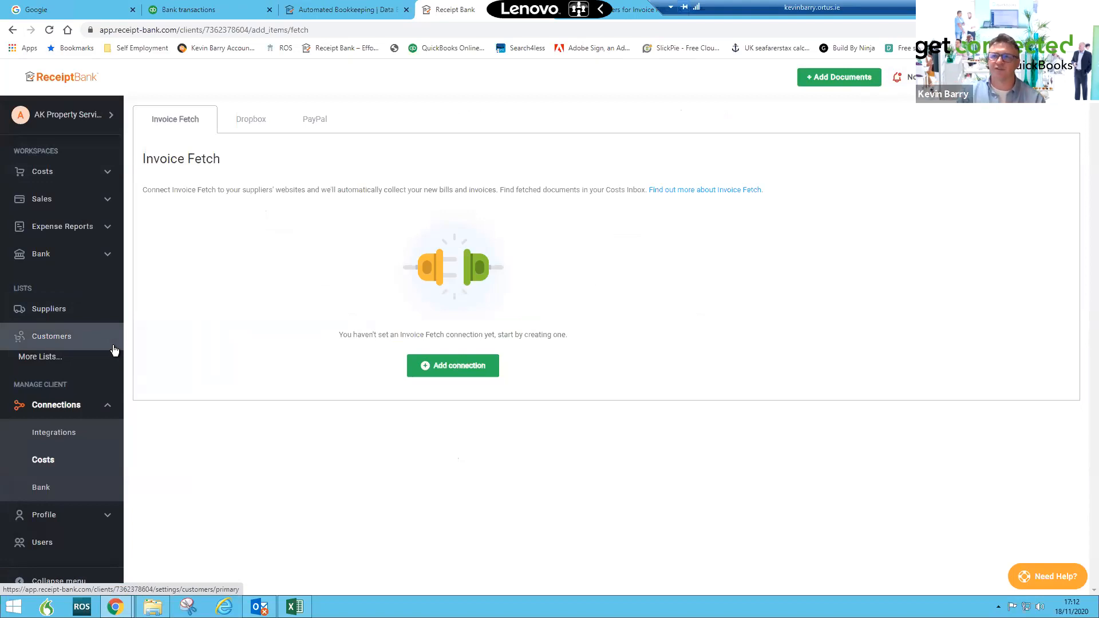
- Return to QuickBooks and open the company Dashboard
{"action": "left_click", "coordinate": [242, 16]}
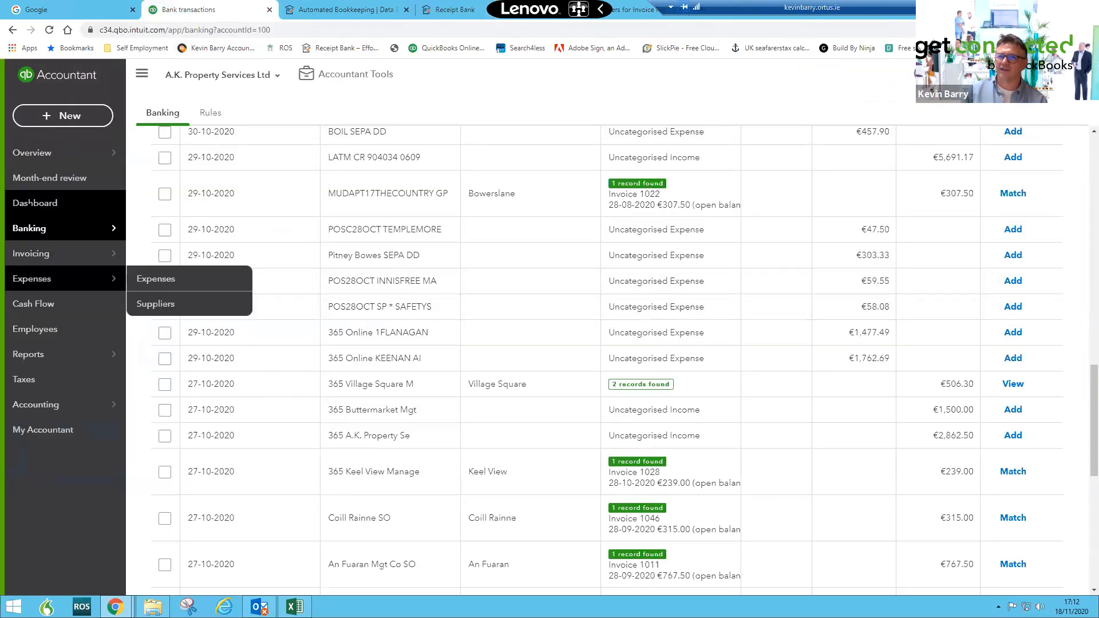
{"action": "left_click", "coordinate": [32, 211]}
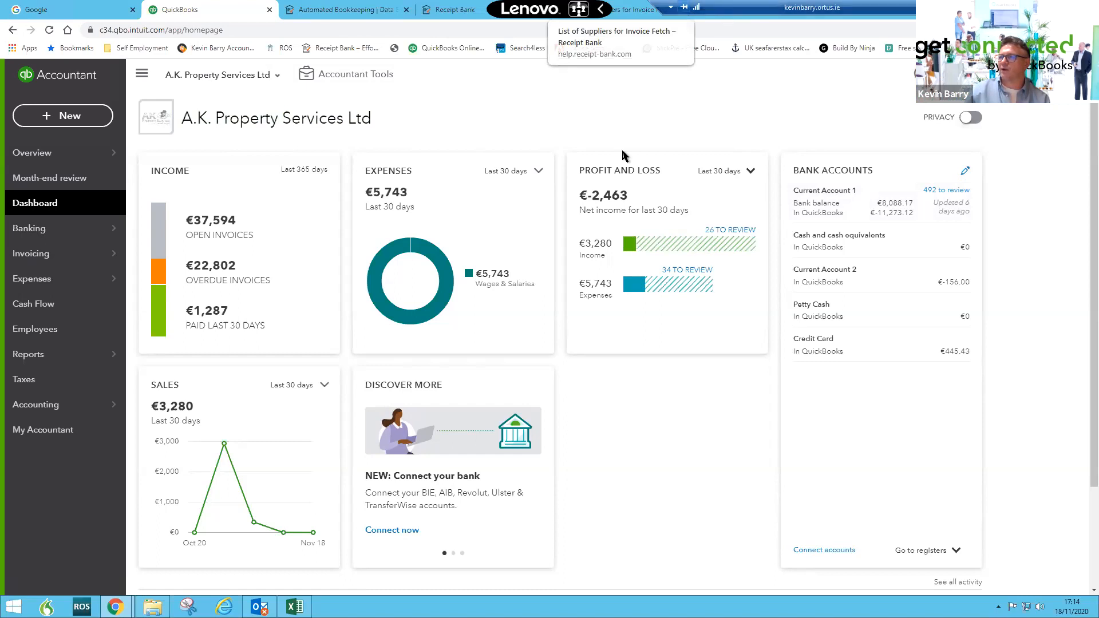
{"action": "left_click", "coordinate": [51, 121]}
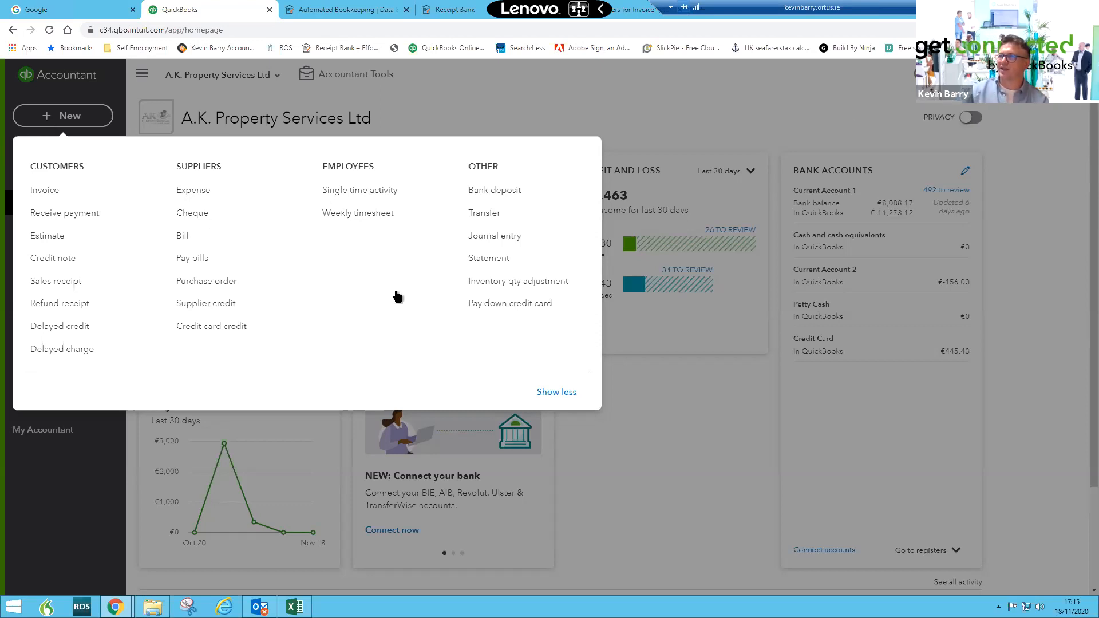
{"action": "left_click", "coordinate": [564, 111]}
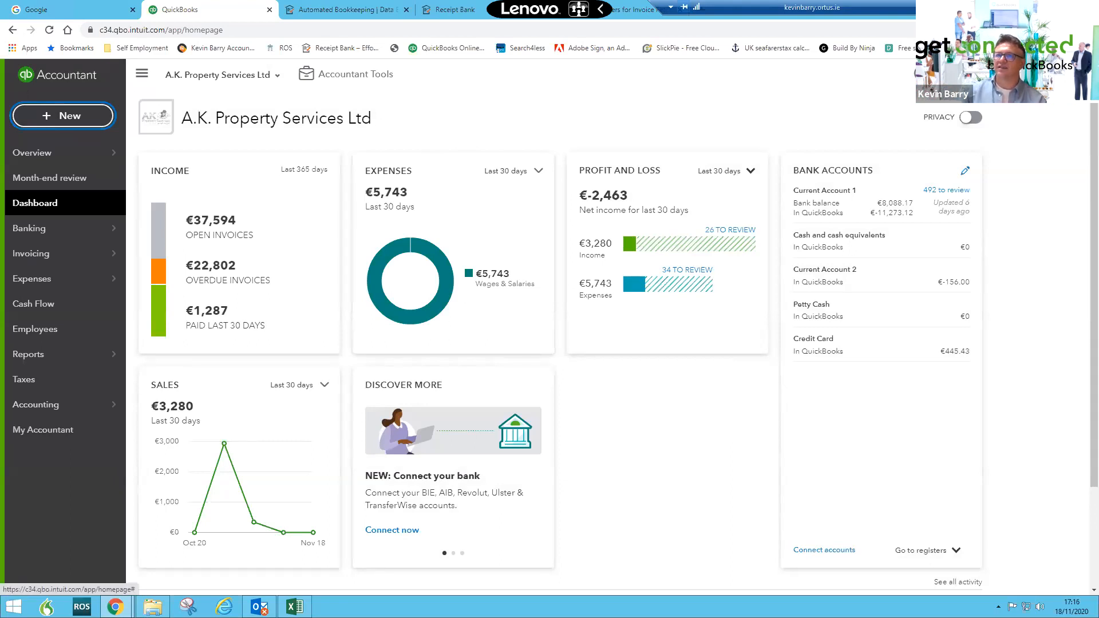
- Open the Customers list and the Achill & Beaucourt customer record
{"action": "mouse_move", "coordinate": [76, 278]}
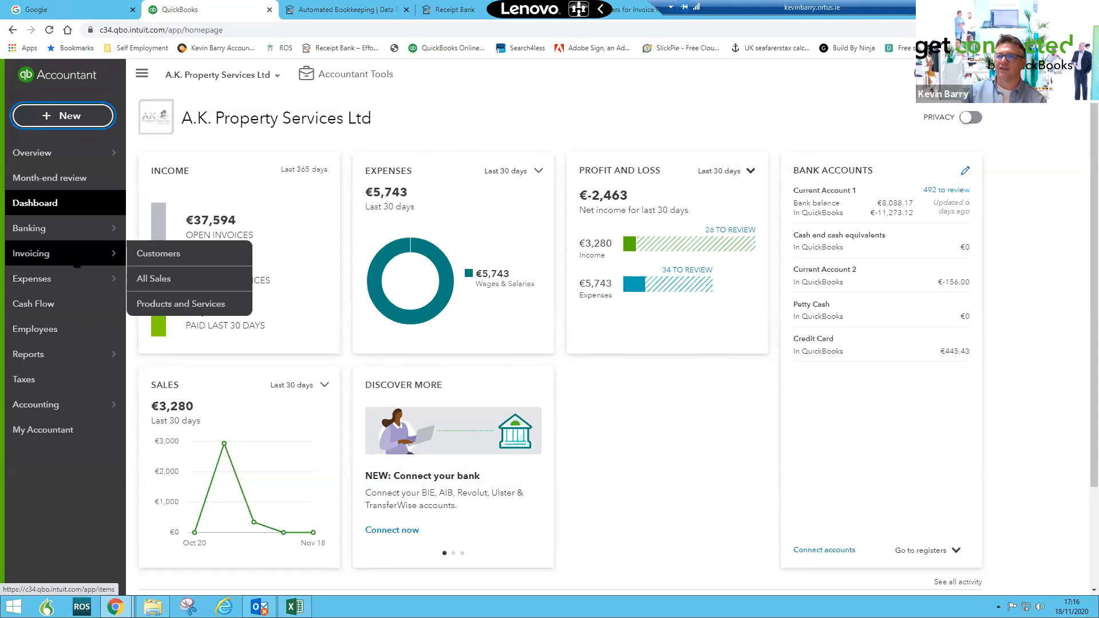
{"action": "left_click", "coordinate": [165, 261]}
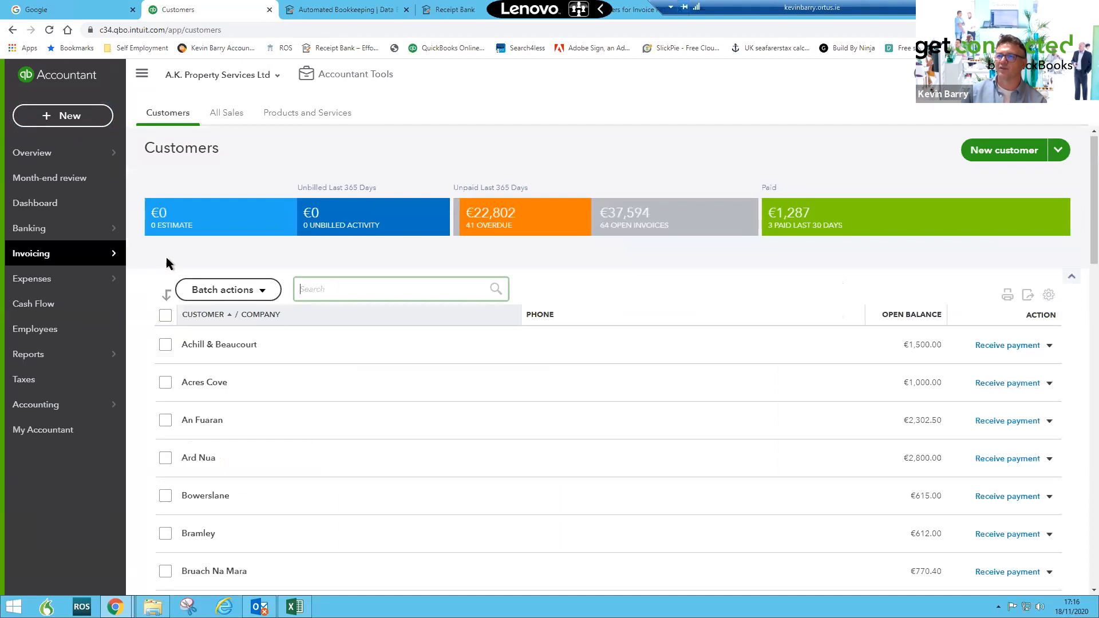
{"action": "left_click", "coordinate": [220, 347]}
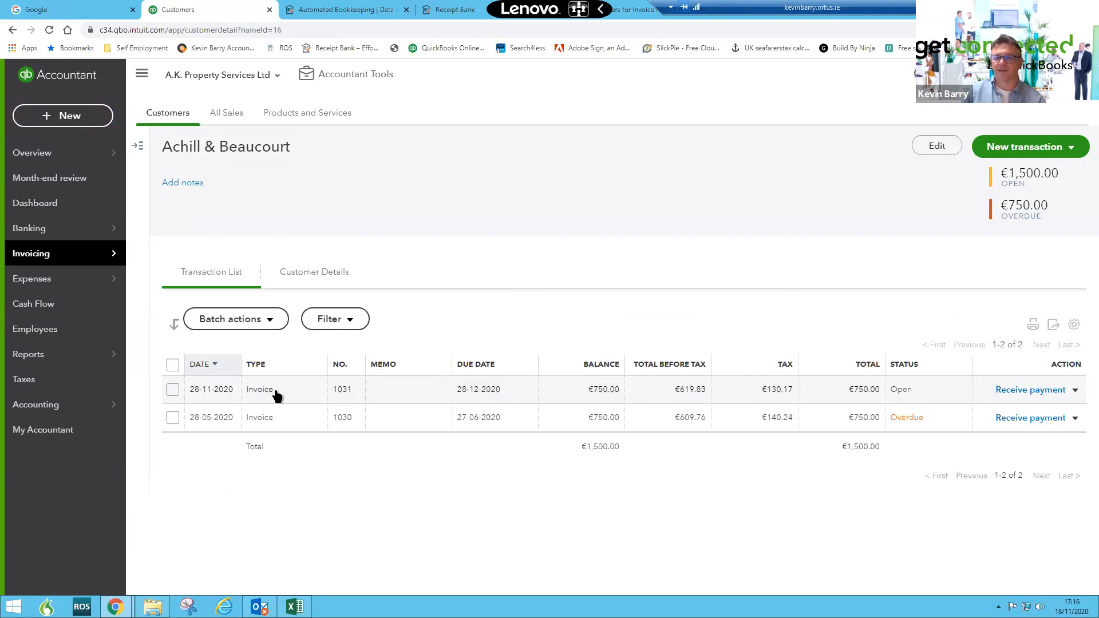
{"action": "left_click", "coordinate": [924, 156]}
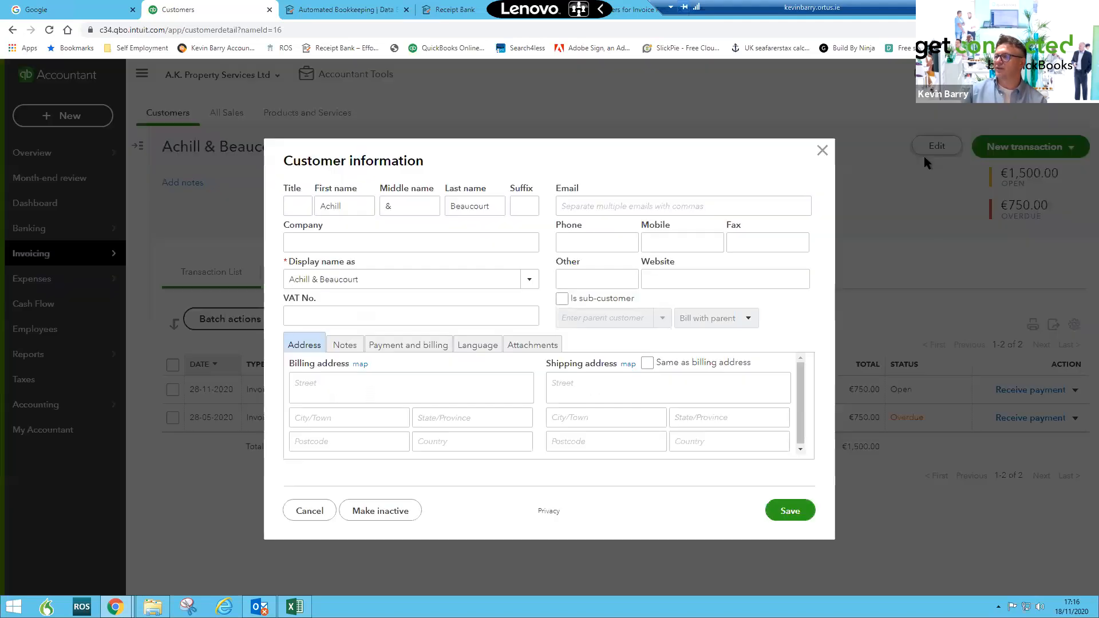
{"action": "left_click", "coordinate": [584, 206]}
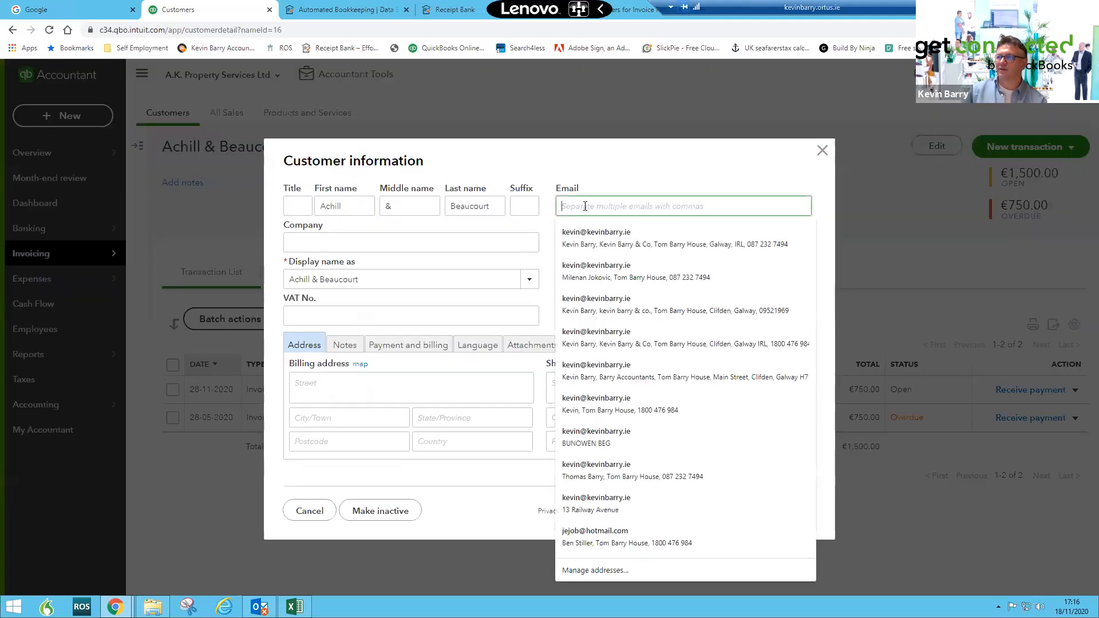
{"action": "left_click", "coordinate": [616, 177]}
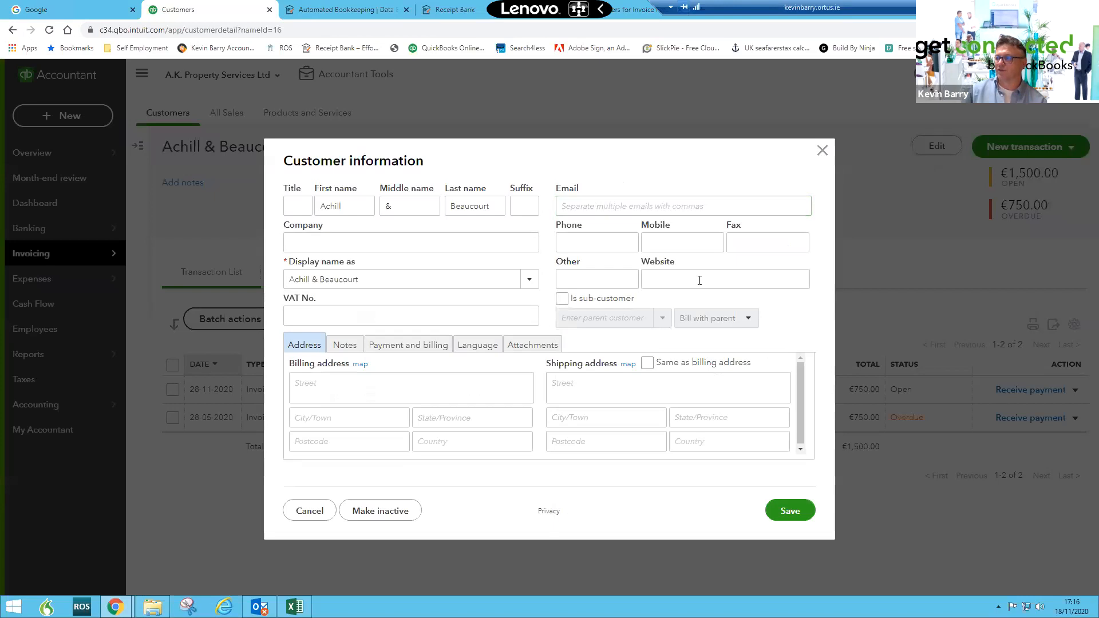
{"action": "left_click", "coordinate": [822, 151]}
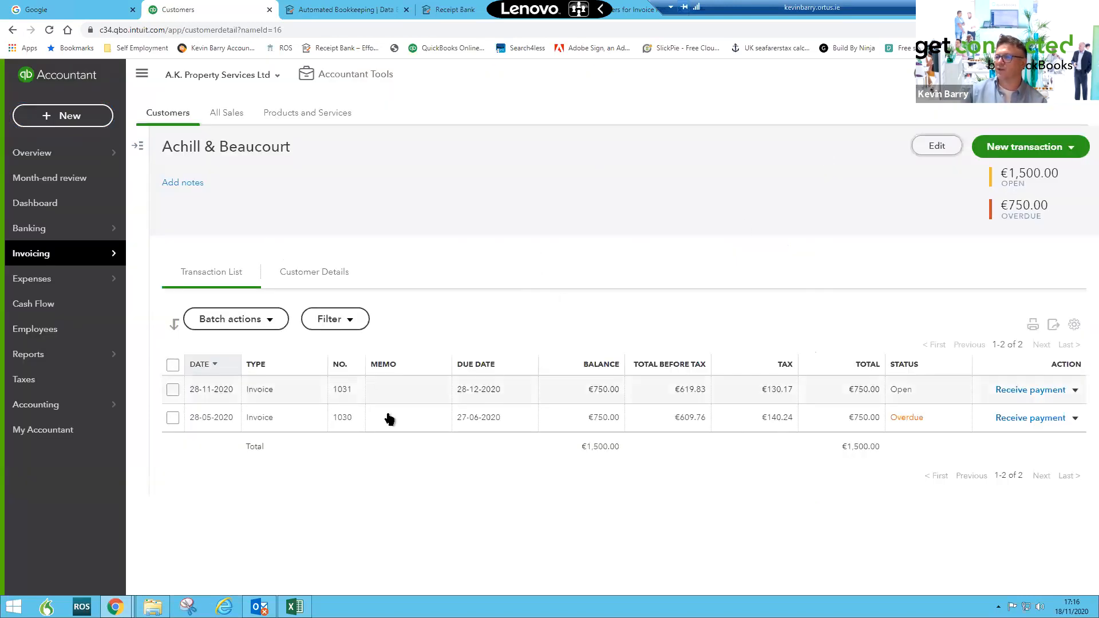
- Open invoice 1030 and share it with WhatsApp, entering the customer's email address and saving it
{"action": "left_click", "coordinate": [263, 422]}
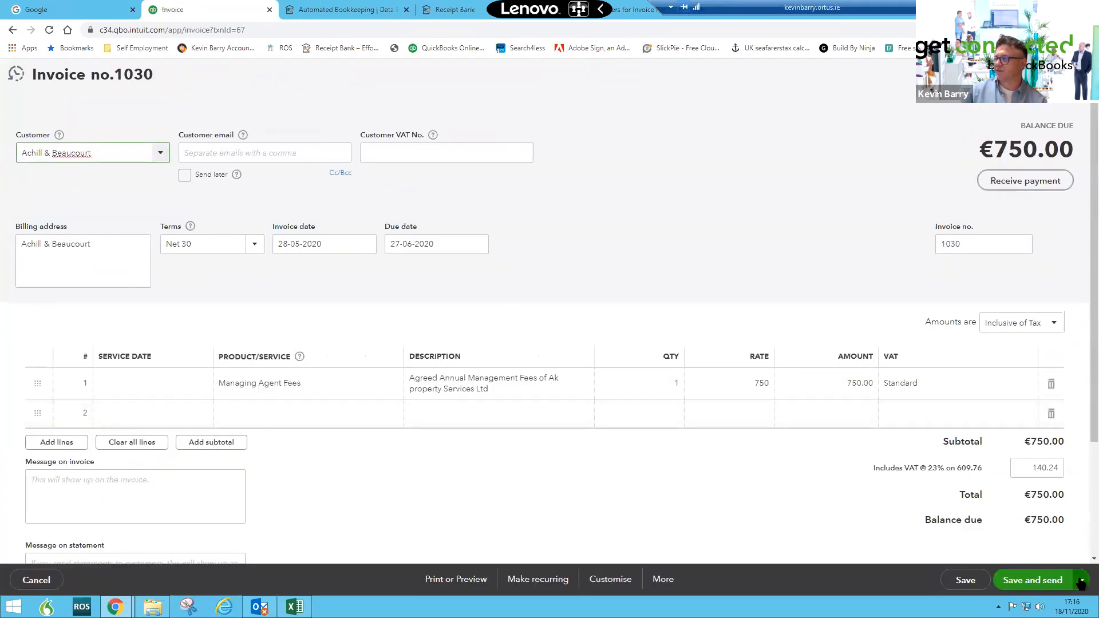
{"action": "left_click", "coordinate": [1081, 583]}
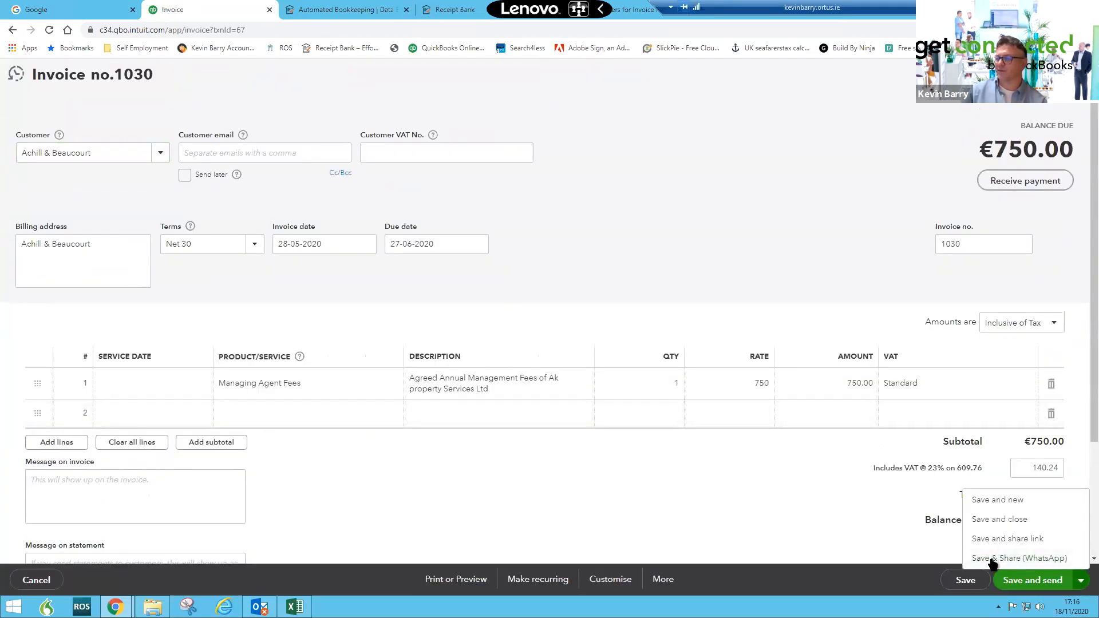
{"action": "left_click", "coordinate": [992, 558]}
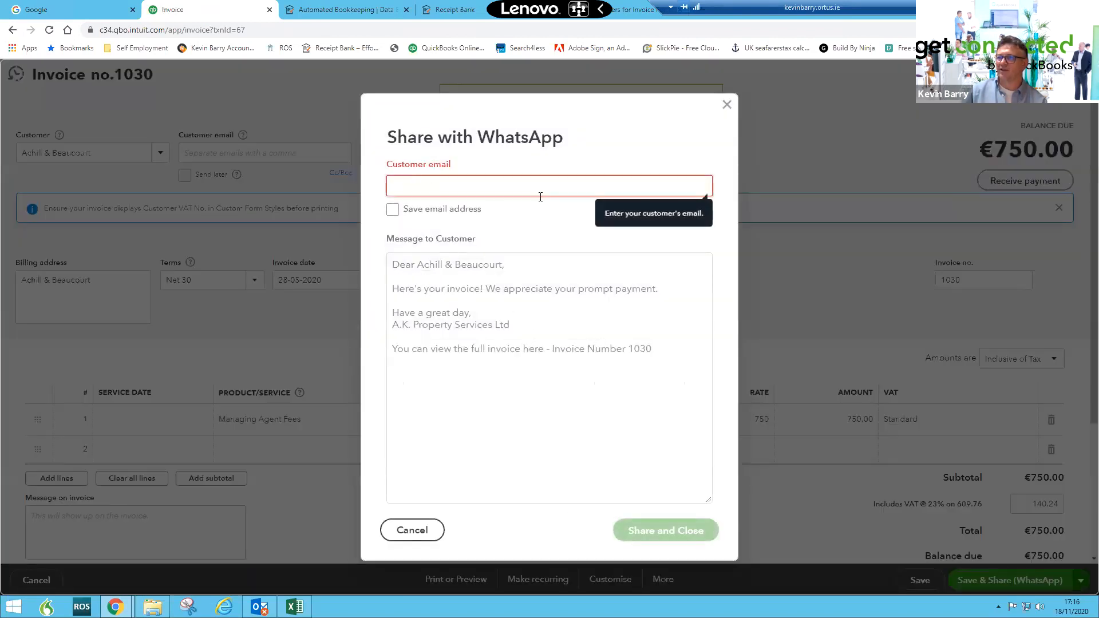
{"action": "left_click", "coordinate": [415, 178]}
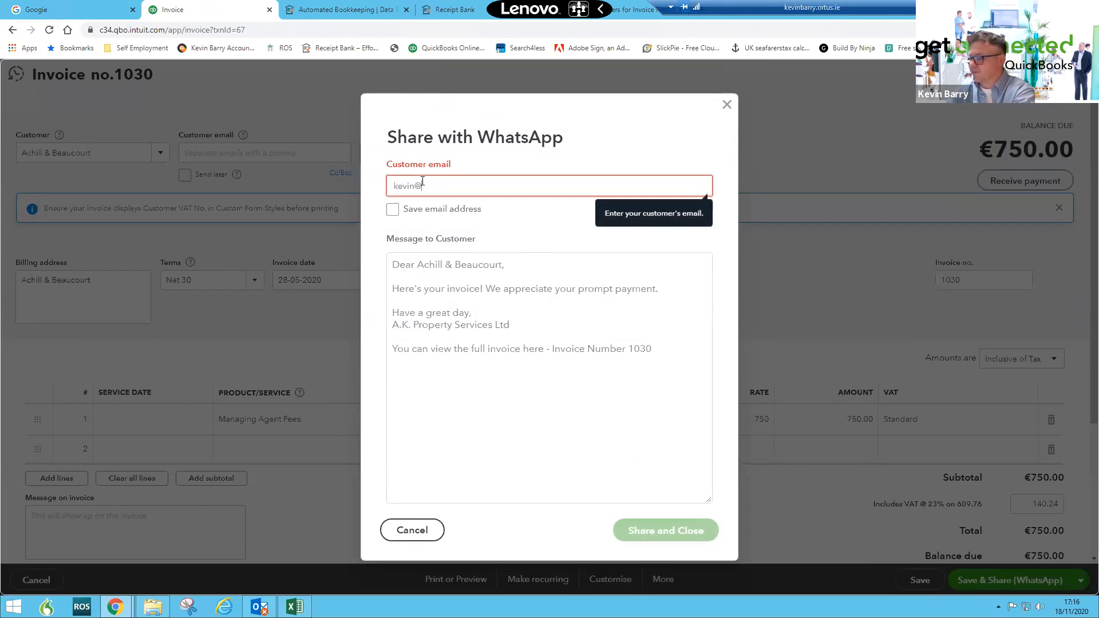
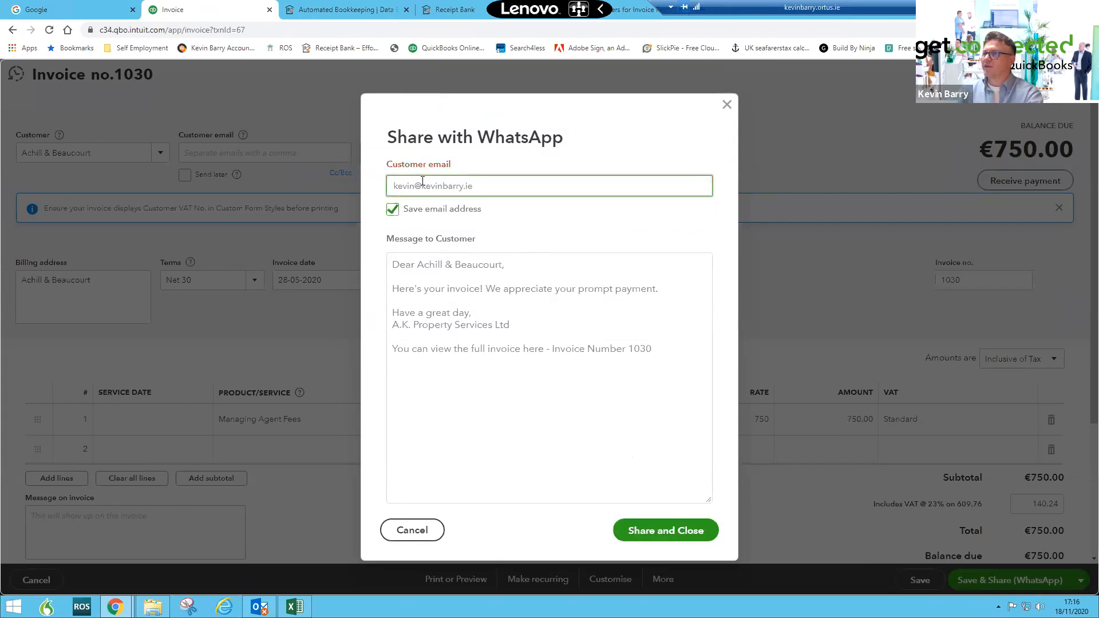
{"action": "left_click", "coordinate": [675, 528]}
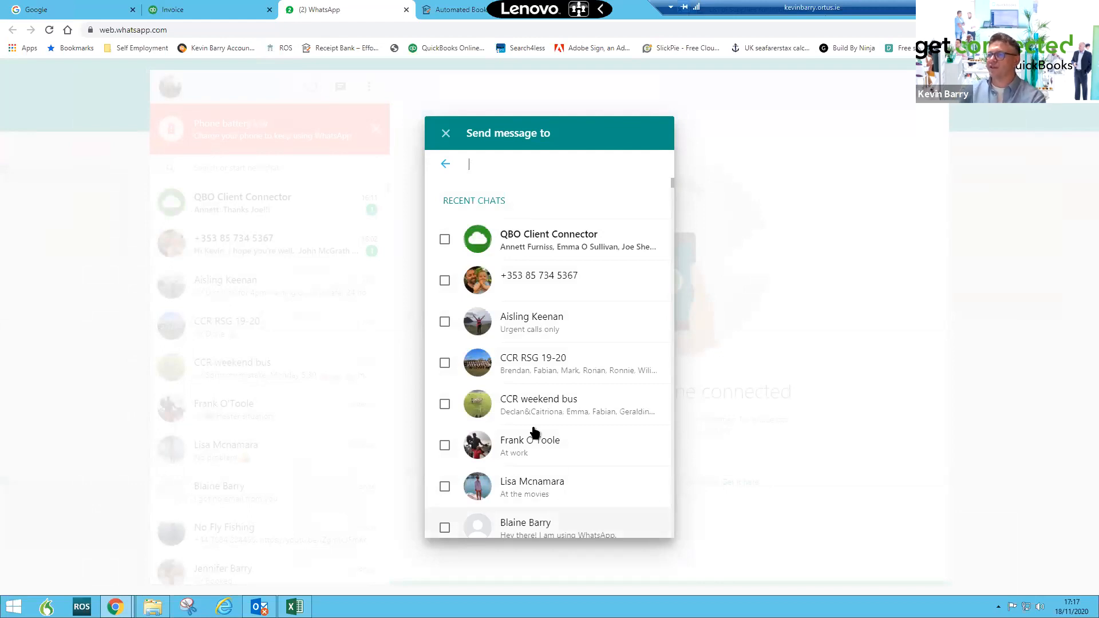
- Send the invoice message through WhatsApp to the selected contact
{"action": "left_click", "coordinate": [445, 321]}
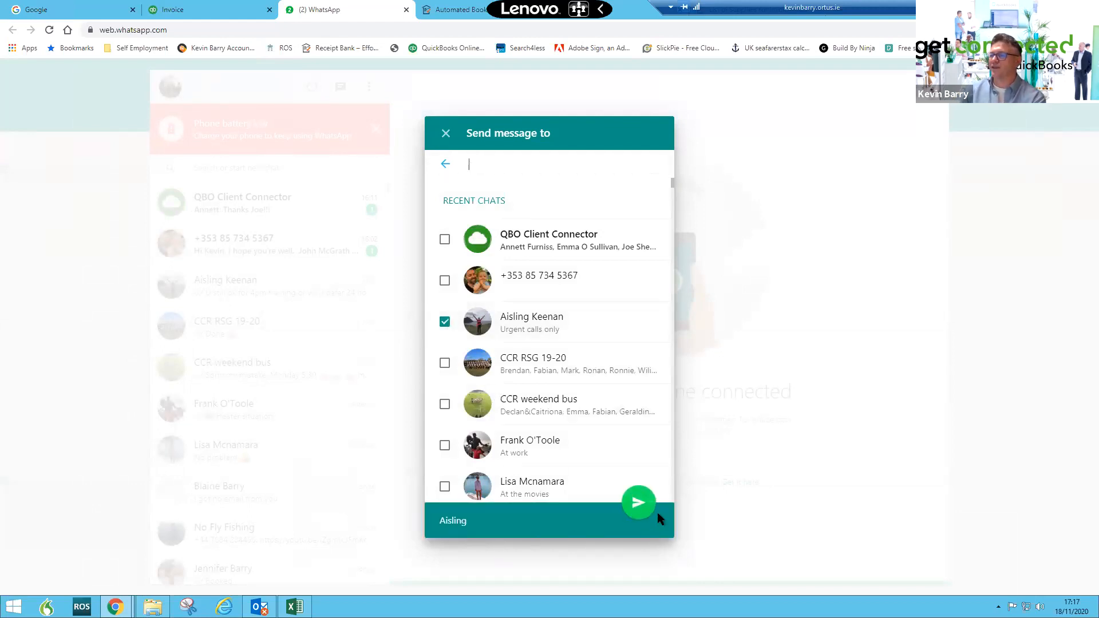
{"action": "left_click", "coordinate": [639, 504]}
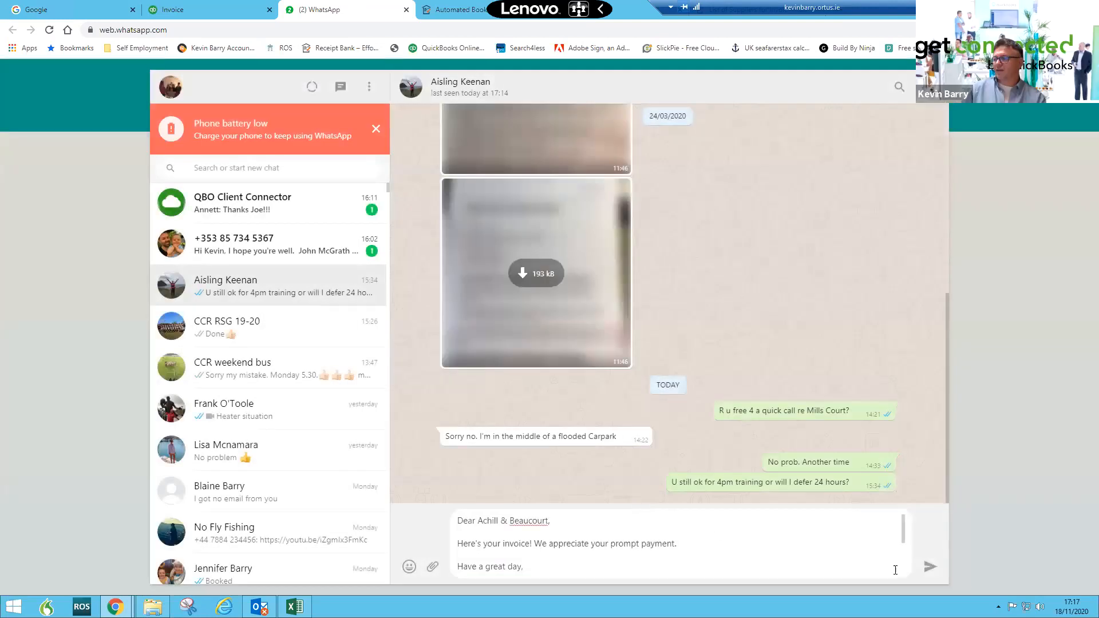
{"action": "left_click", "coordinate": [928, 569]}
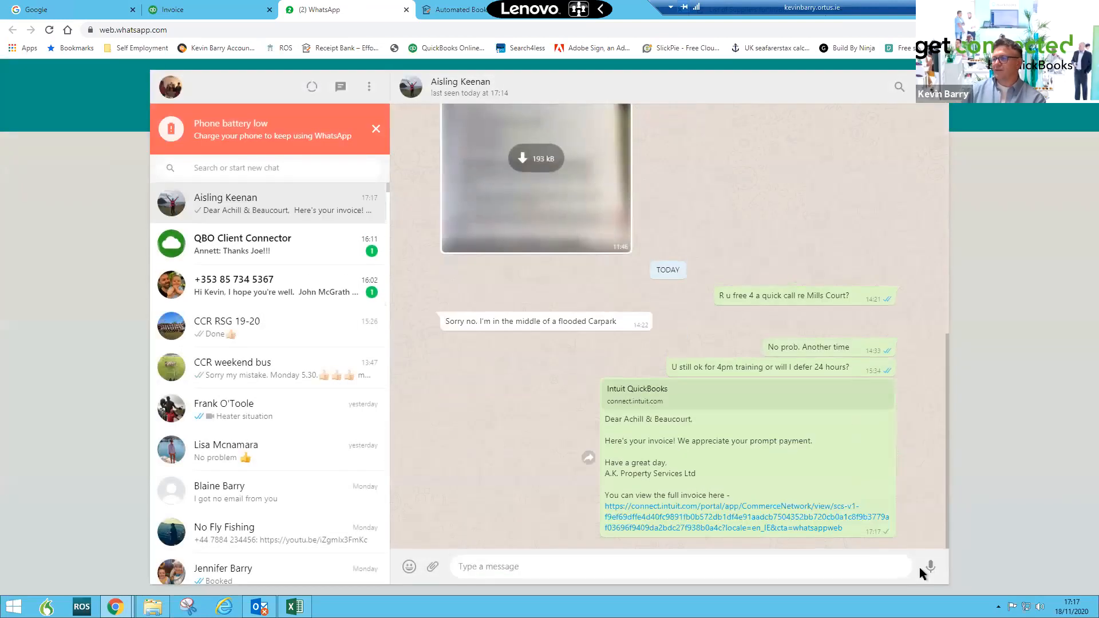